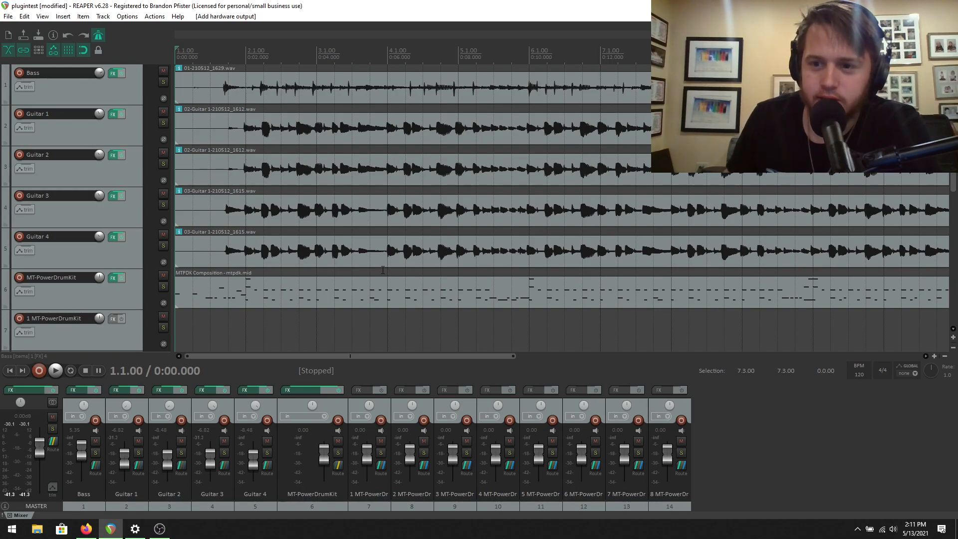
# Step: Play the full mix from the start of the project and follow it along the timeline
pyautogui.scroll(2, 383, 270)
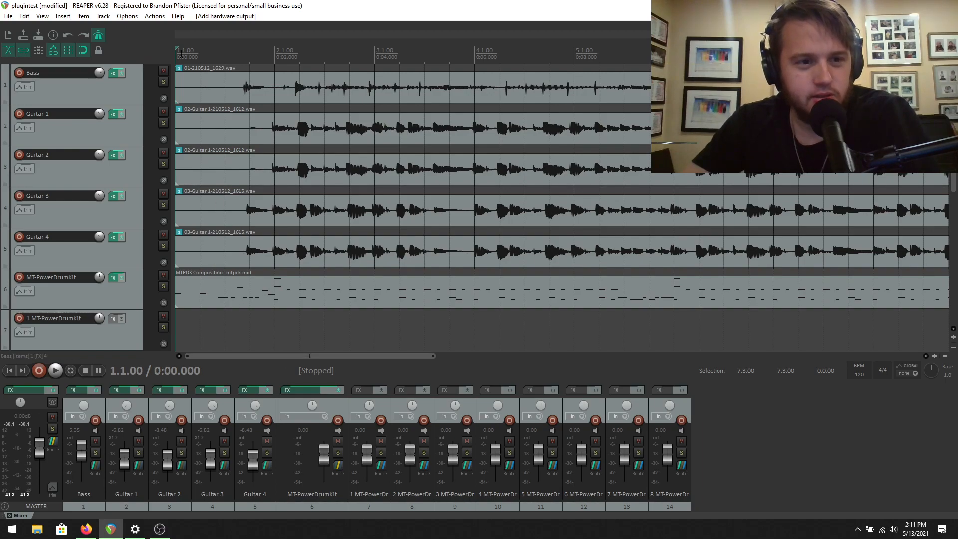
pyautogui.click(341, 336)
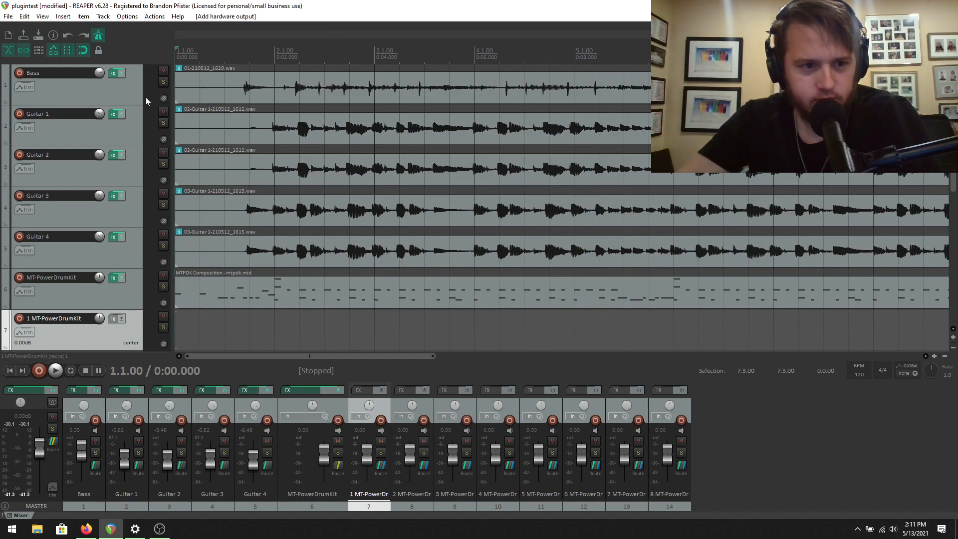
pyautogui.click(53, 372)
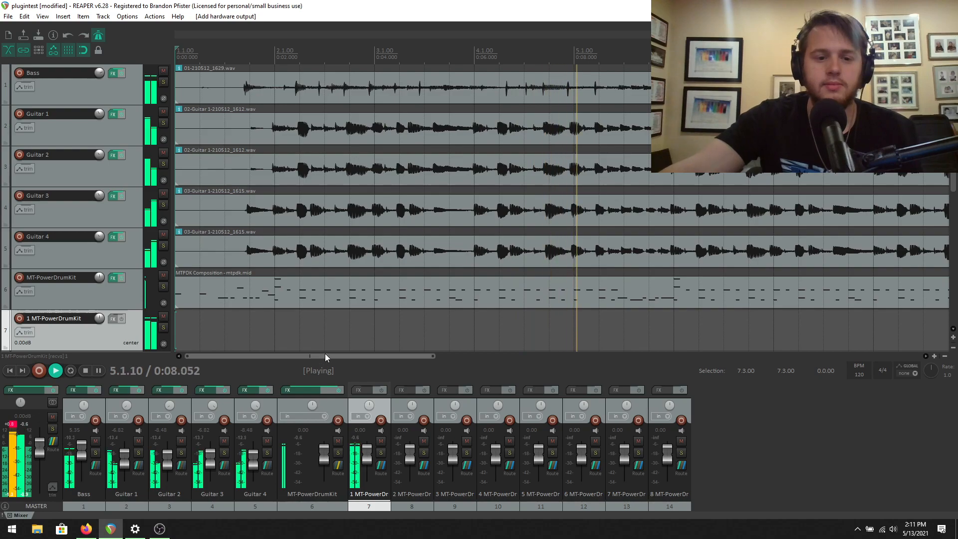
pyautogui.moveTo(325, 353); pyautogui.dragTo(387, 352)
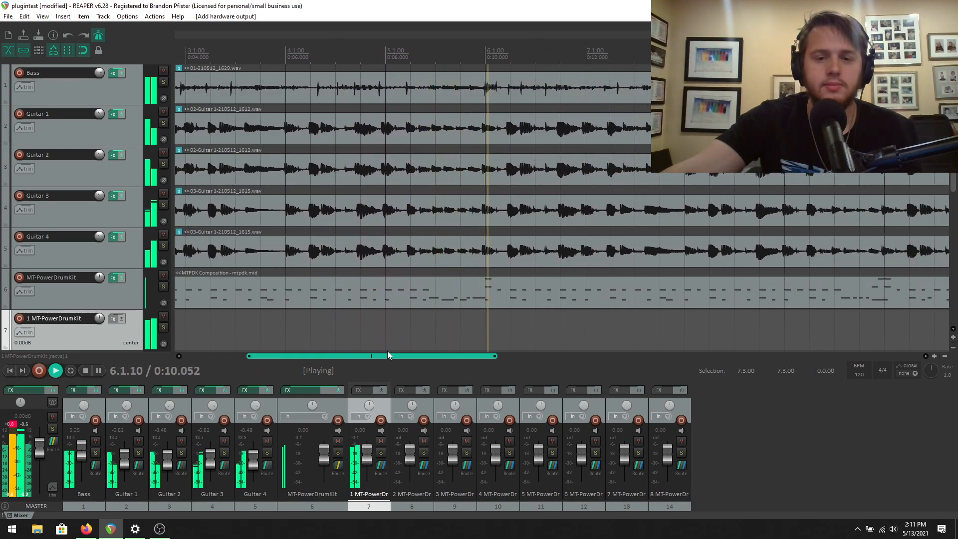
# Step: Inspect the effect chains of the MT-PowerDrumKit, Guitar 1 and Bass tracks while the mix plays, closing each one
pyautogui.click(113, 278)
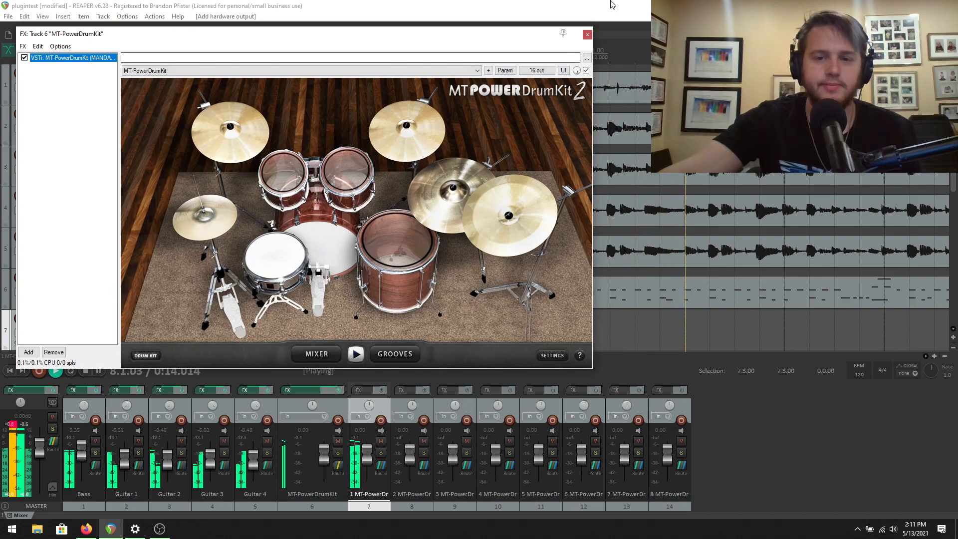
pyautogui.click(587, 34)
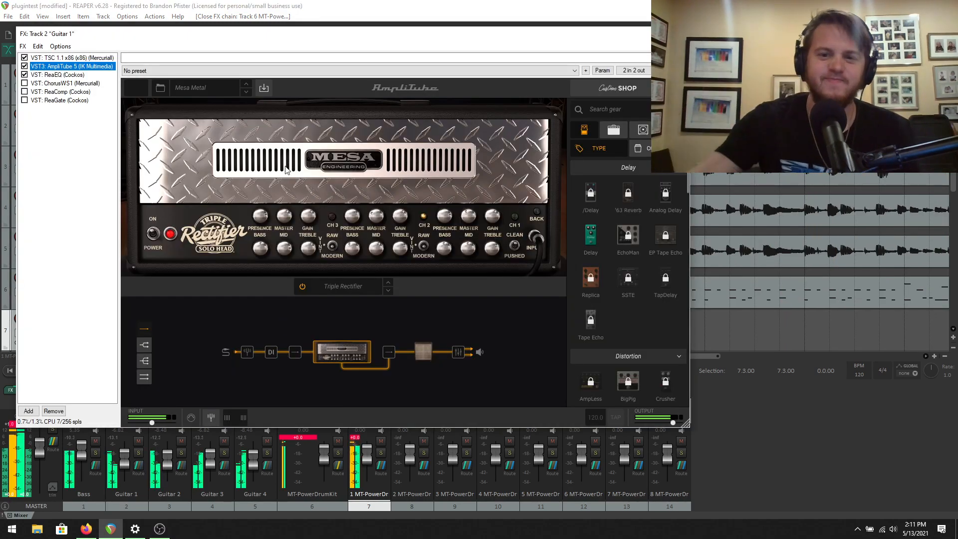
pyautogui.click(679, 34)
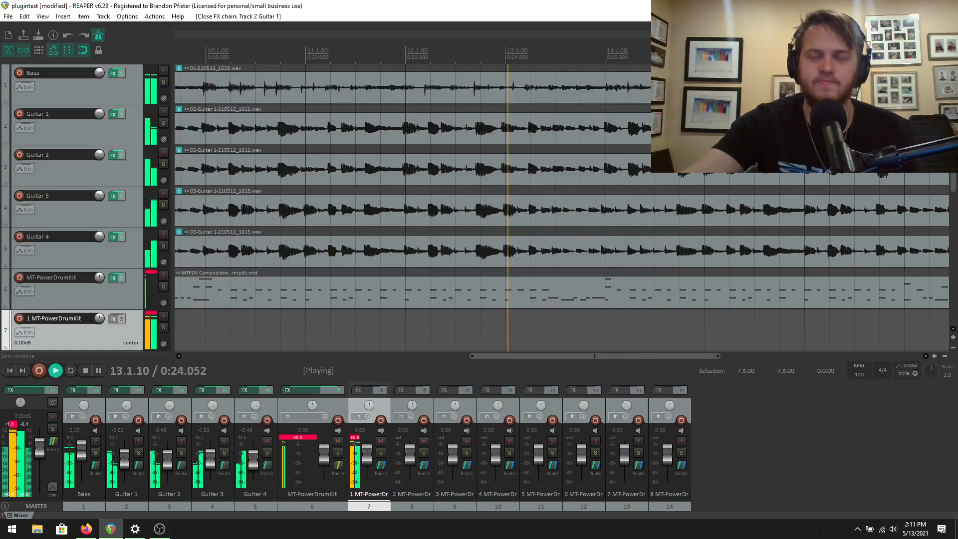
pyautogui.click(111, 74)
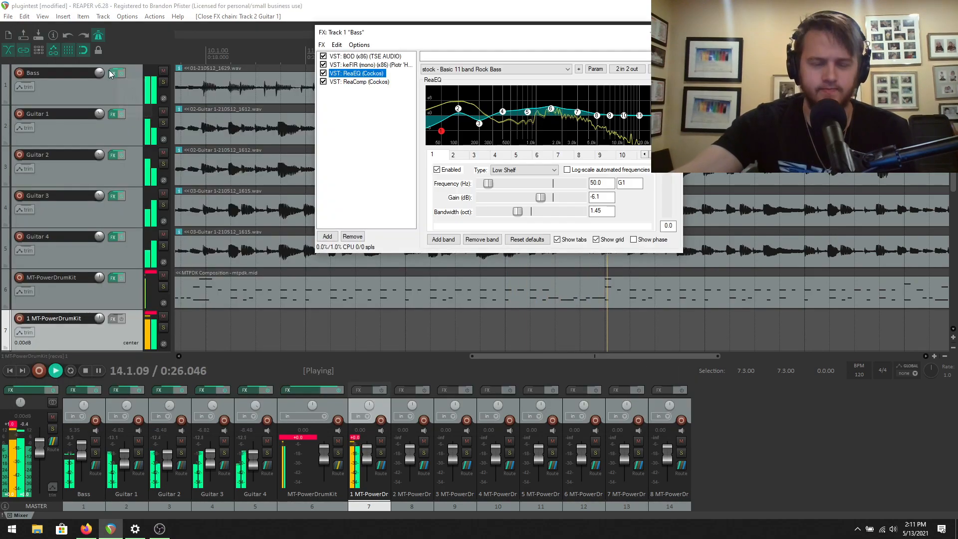
pyautogui.click(673, 33)
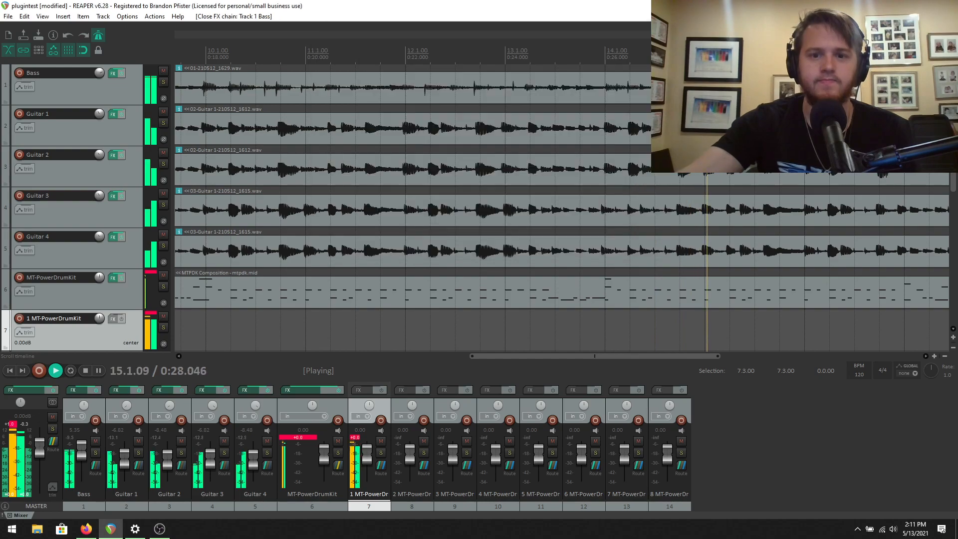
# Step: Listen to the rest of the mix, return to the start of the timeline and stop playback
pyautogui.moveTo(542, 357); pyautogui.dragTo(647, 358)
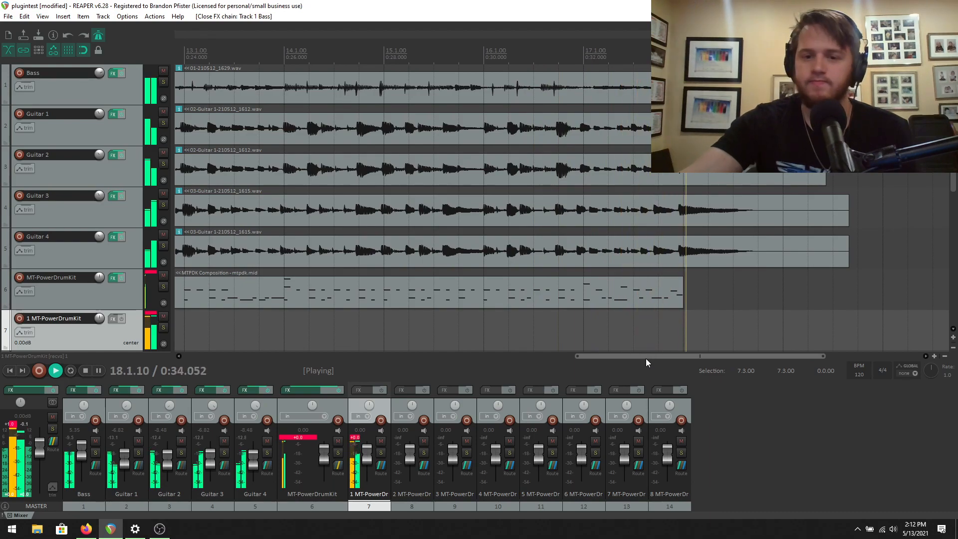
pyautogui.moveTo(646, 359); pyautogui.dragTo(225, 359)
pyautogui.press('space')
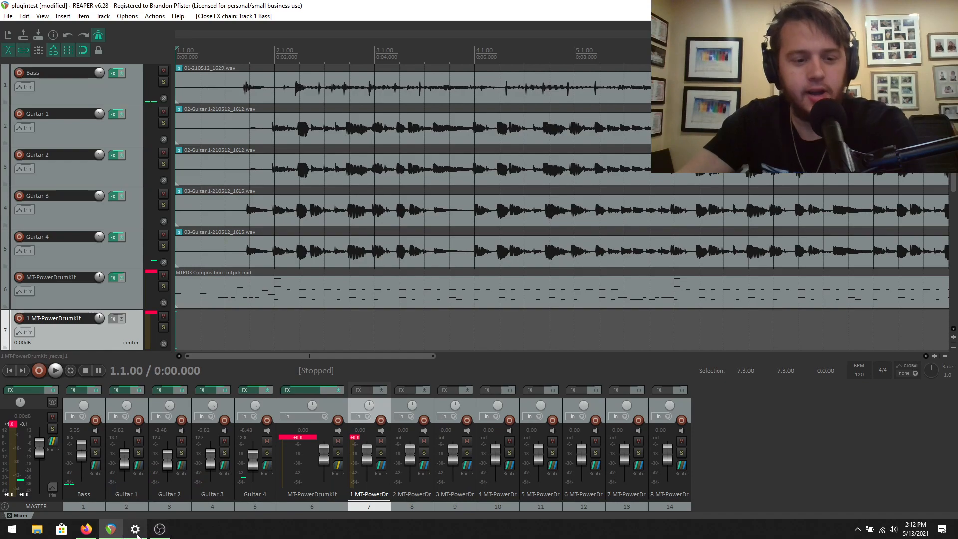
# Step: Check the stream chat in OBS Studio and return to the REAPER project
pyautogui.click(110, 532)
pyautogui.click(90, 535)
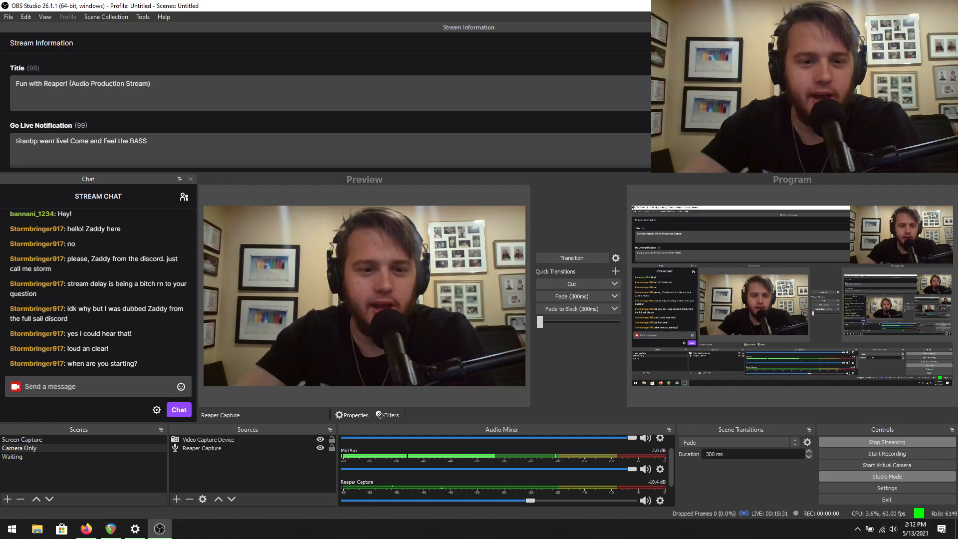
pyautogui.click(111, 530)
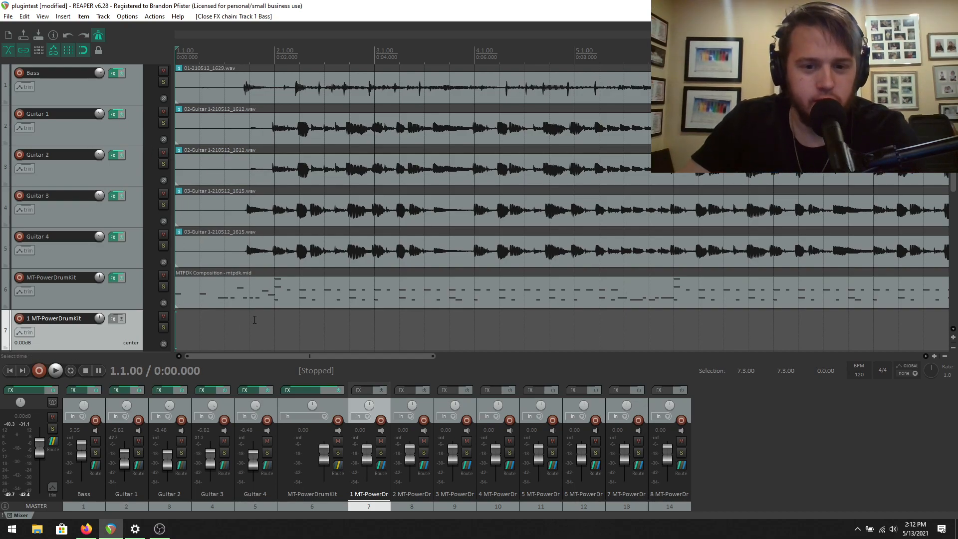
# Step: Solo the Bass track and open the BOD bass overdrive plug-in from its effect chain
pyautogui.click(165, 82)
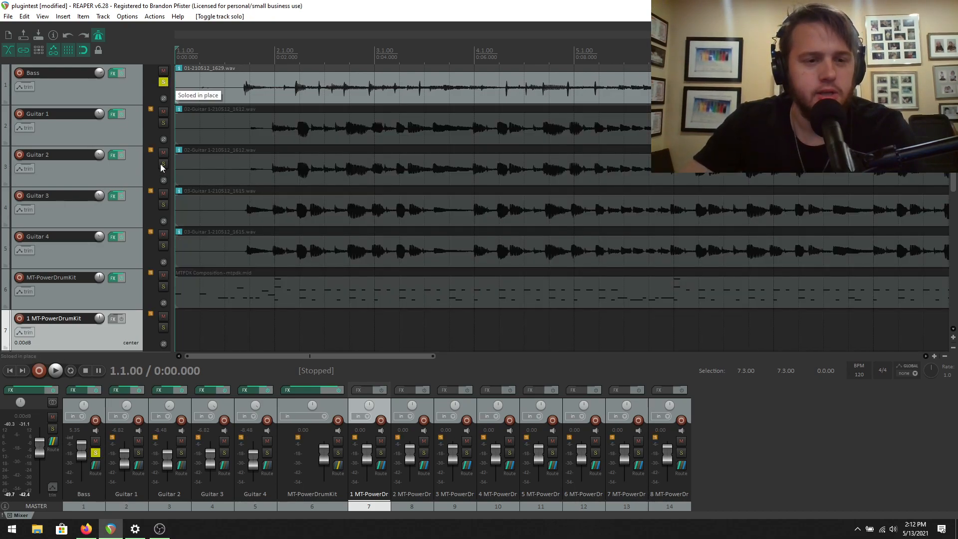
pyautogui.click(115, 74)
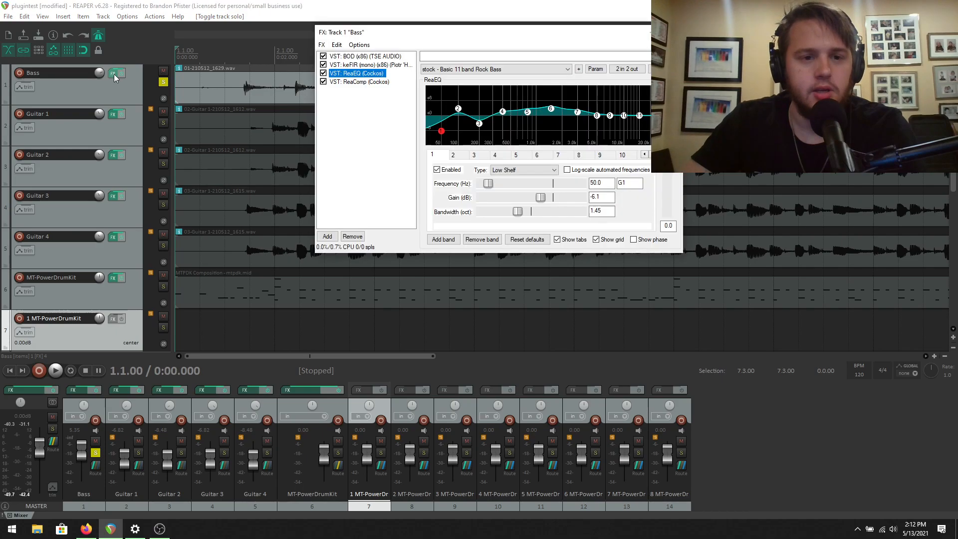
pyautogui.click(114, 73)
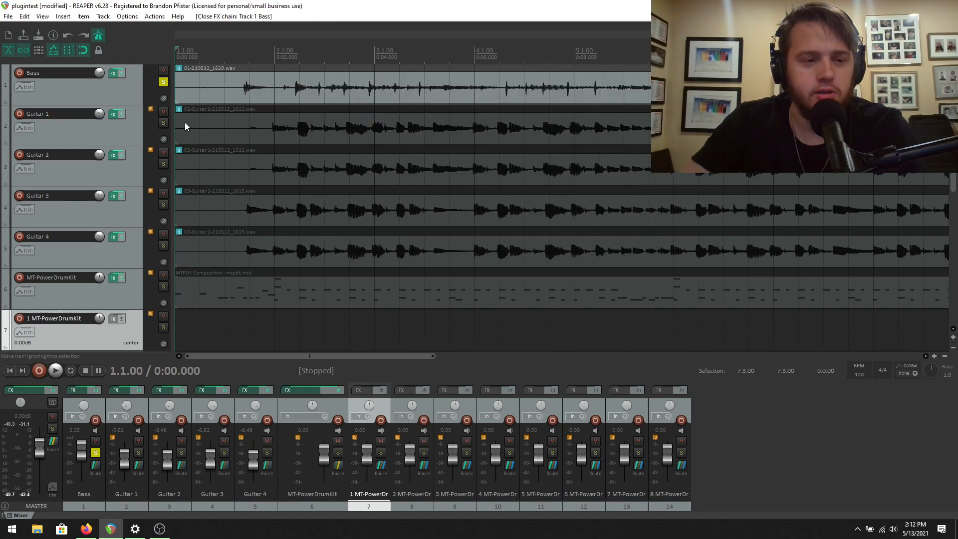
pyautogui.click(114, 75)
pyautogui.click(366, 57)
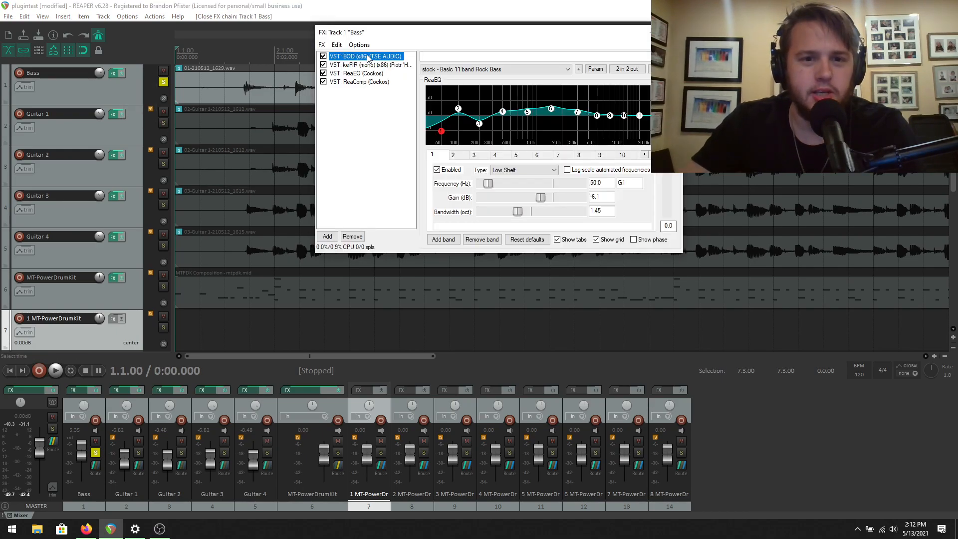
pyautogui.moveTo(210, 109); pyautogui.dragTo(561, 117)
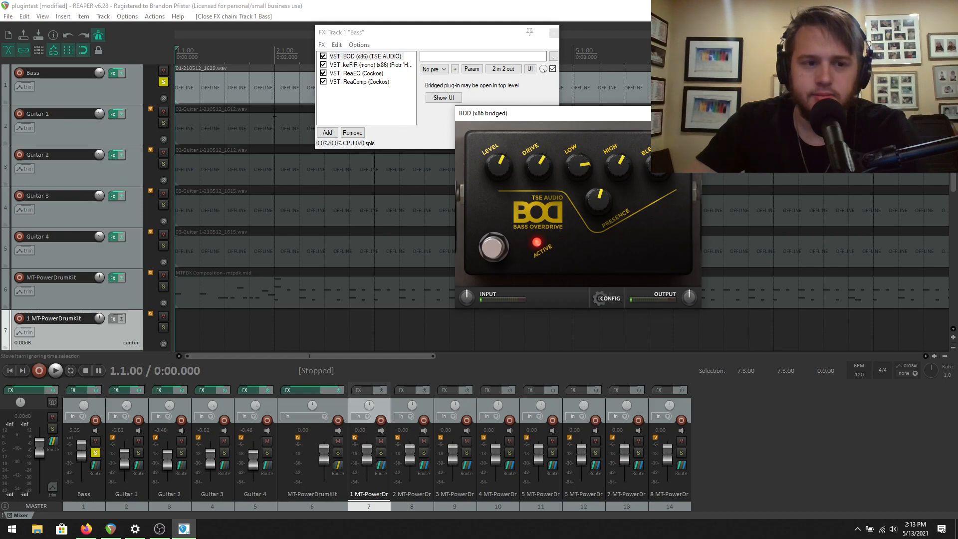
# Step: Audition the soloed bass with its full effect chain and reposition the BOD window so the whole pedal is visible
pyautogui.click(56, 370)
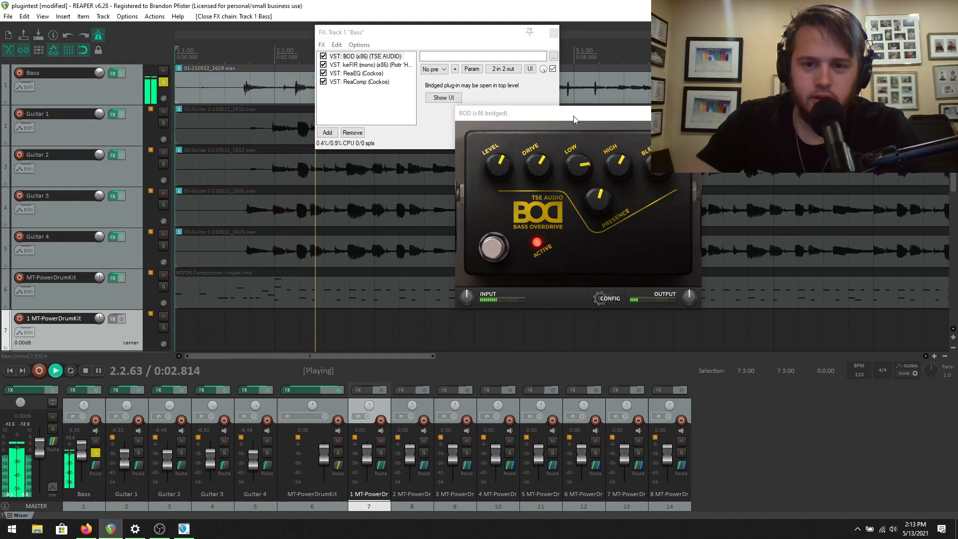
pyautogui.moveTo(574, 116); pyautogui.dragTo(660, 141)
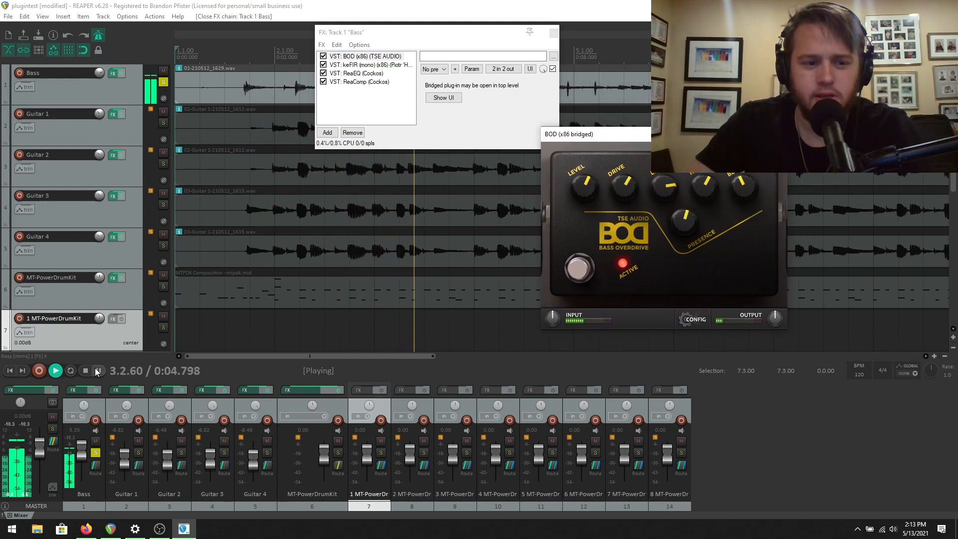
pyautogui.click(86, 371)
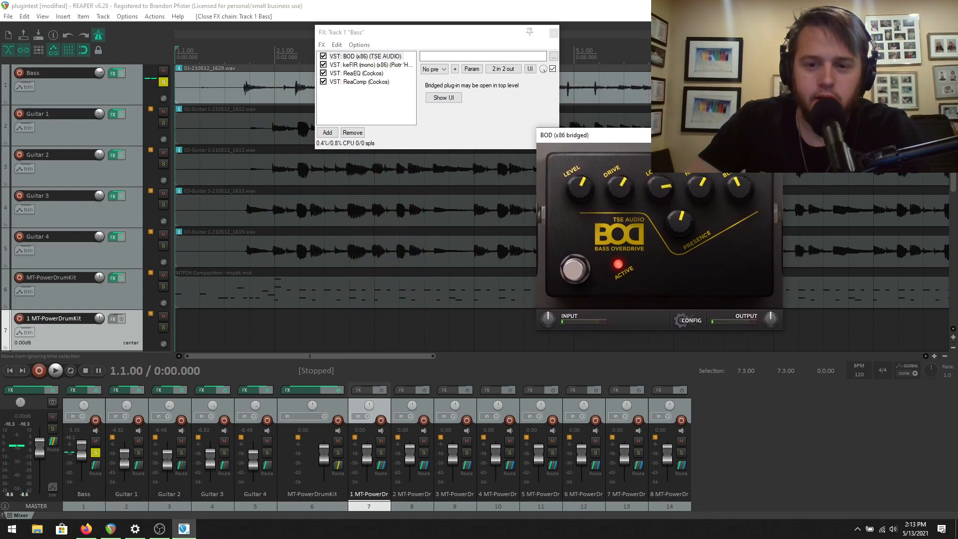
pyautogui.moveTo(689, 134); pyautogui.dragTo(667, 163)
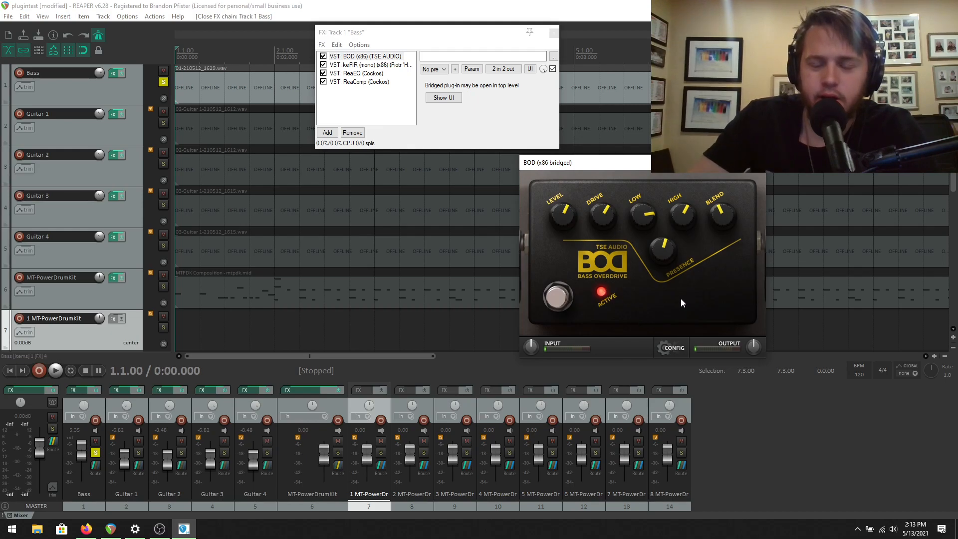
# Step: Bypass keFIR, ReaEQ and ReaComp, switch off the BOD pedal, and audition the unprocessed bass
pyautogui.click(323, 65)
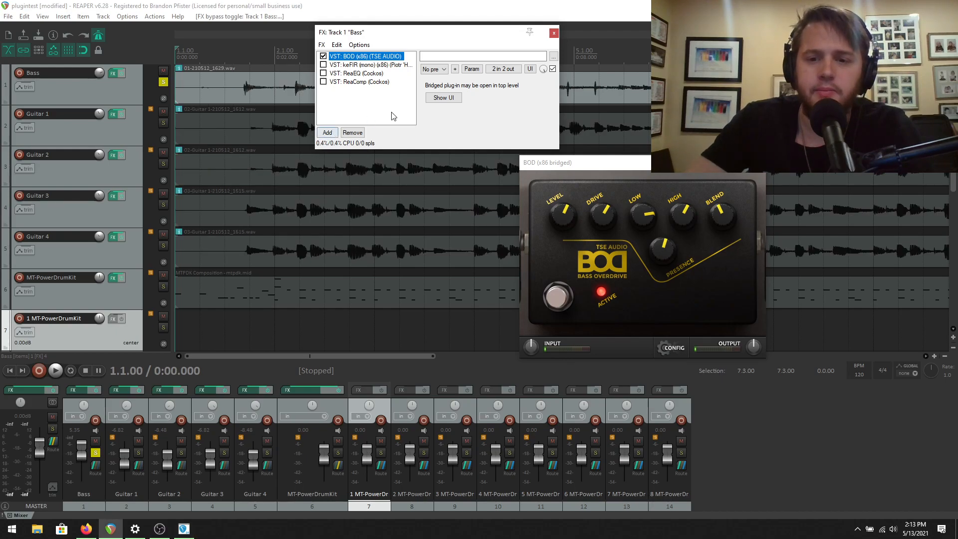
pyautogui.click(558, 298)
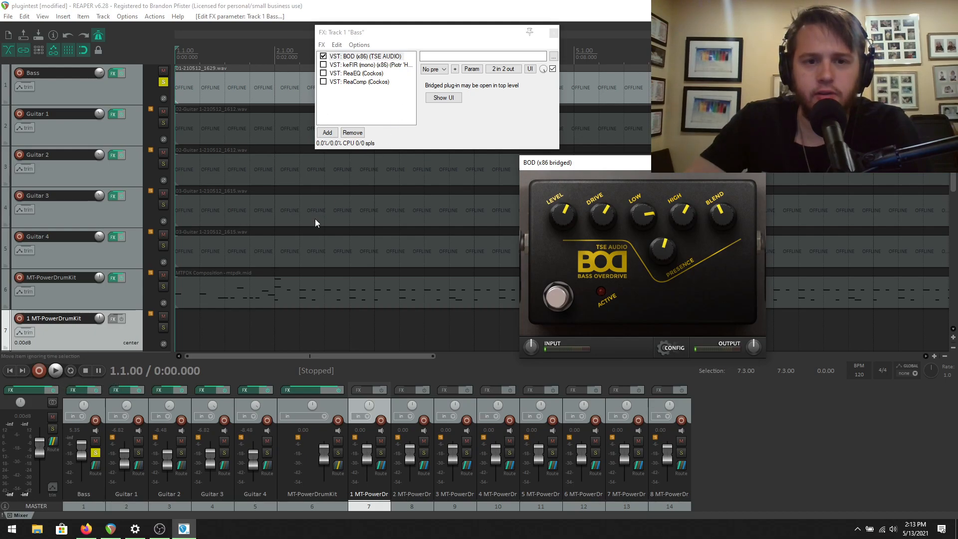
pyautogui.click(56, 370)
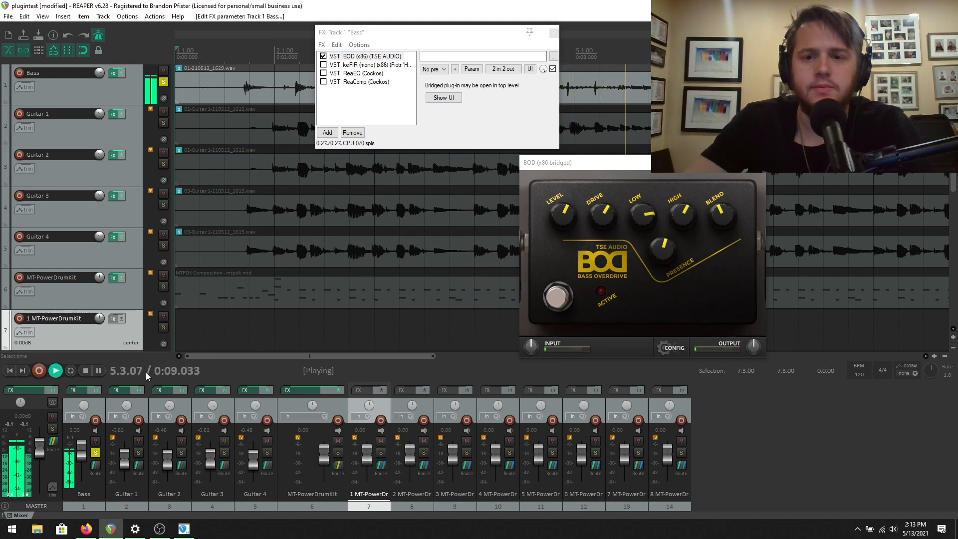
pyautogui.click(88, 370)
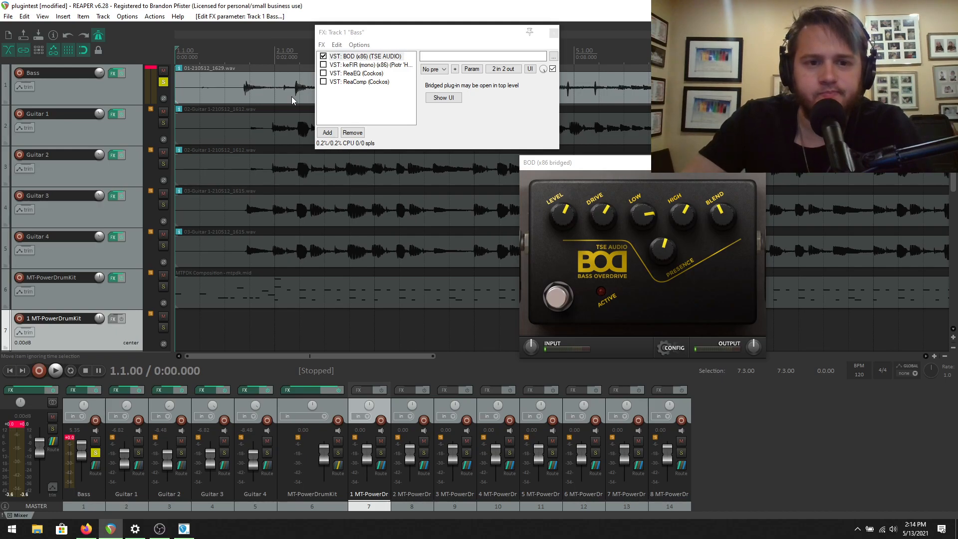
# Step: Reactivate the BOD pedal and audition the bass with only the overdrive applied
pyautogui.click(557, 300)
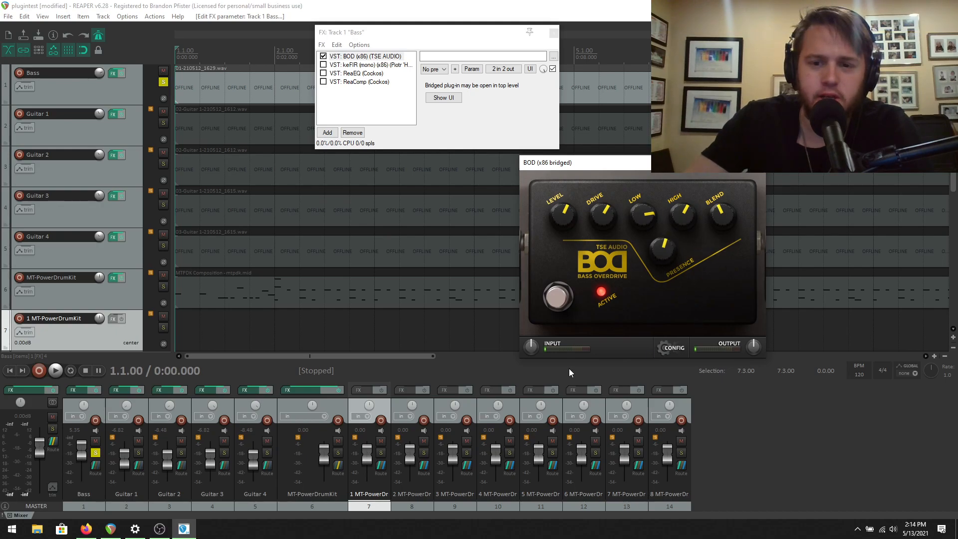
pyautogui.click(58, 374)
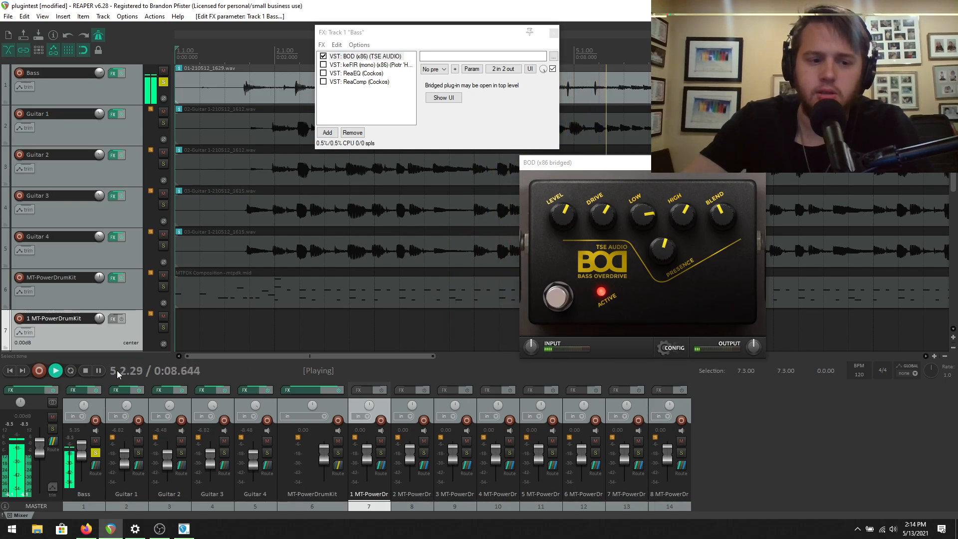
pyautogui.click(86, 371)
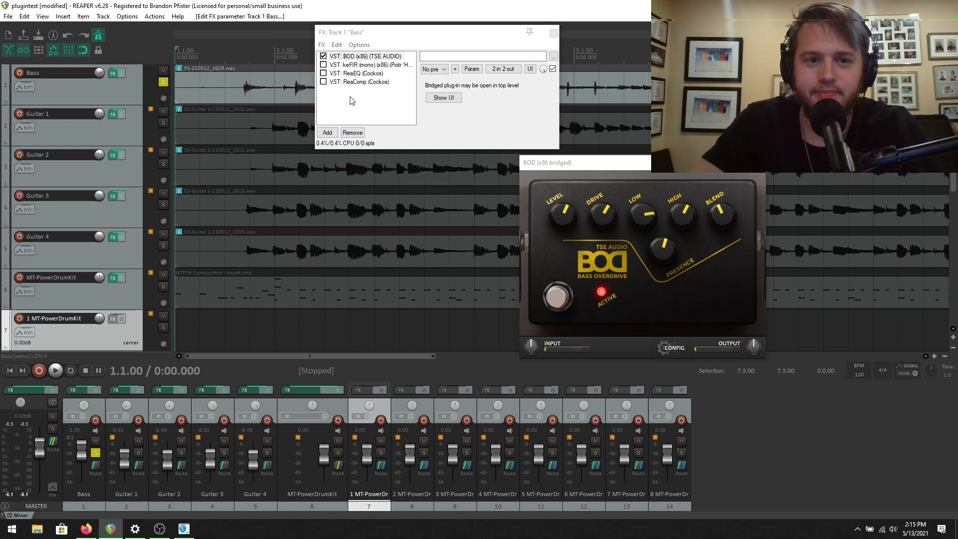
pyautogui.click(719, 163)
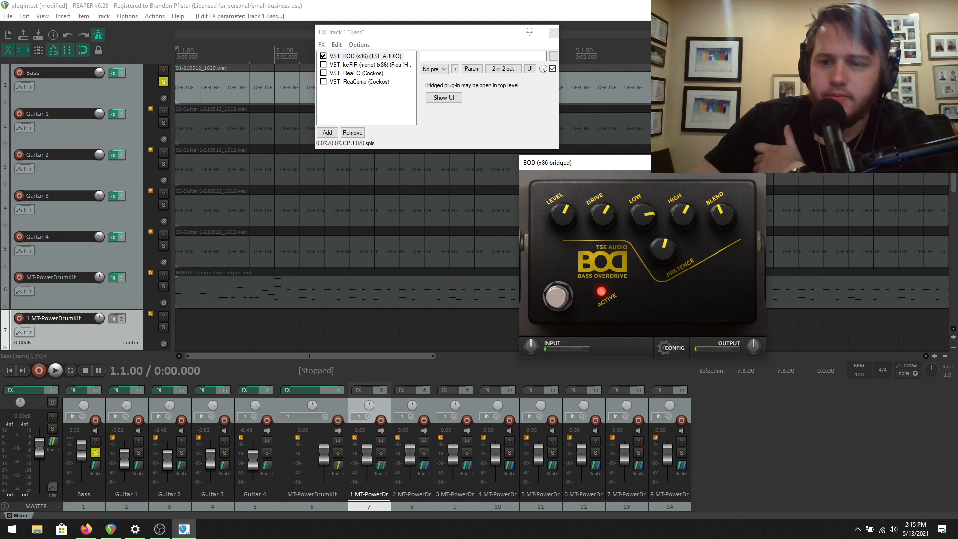
pyautogui.click(758, 163)
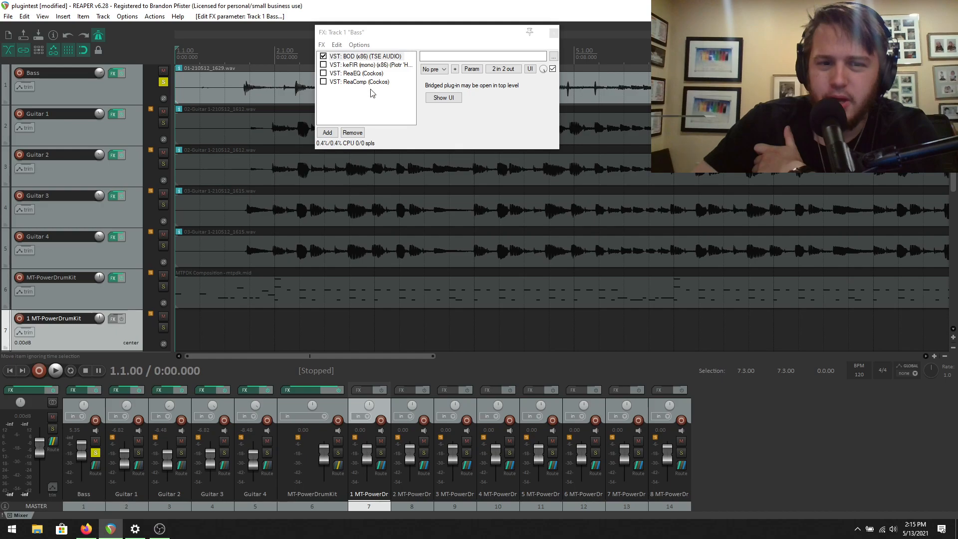
pyautogui.click(379, 57)
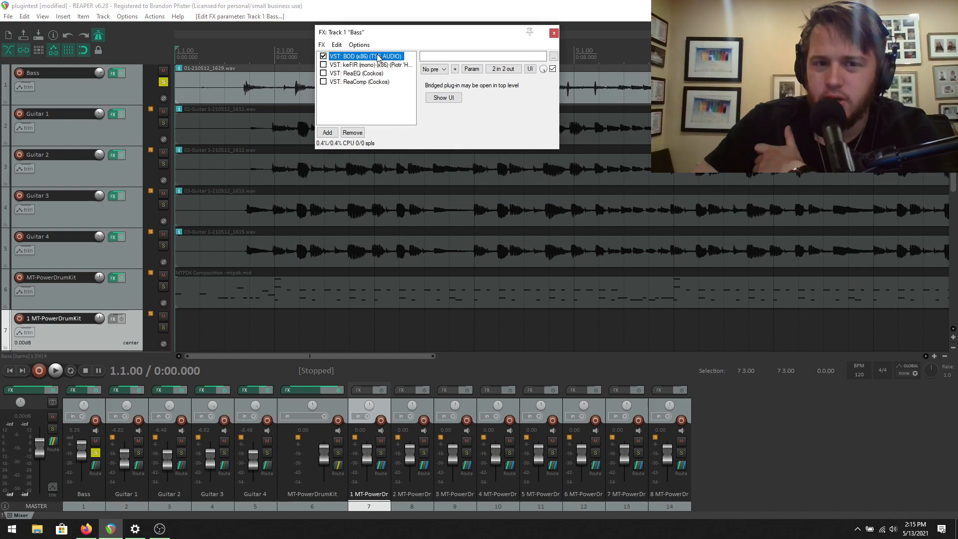
pyautogui.doubleClick(378, 57)
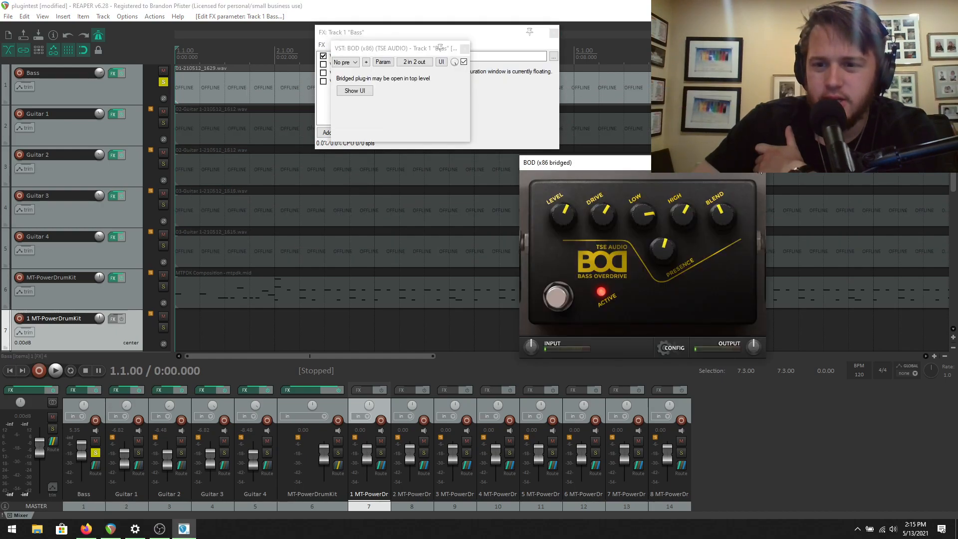
pyautogui.click(757, 163)
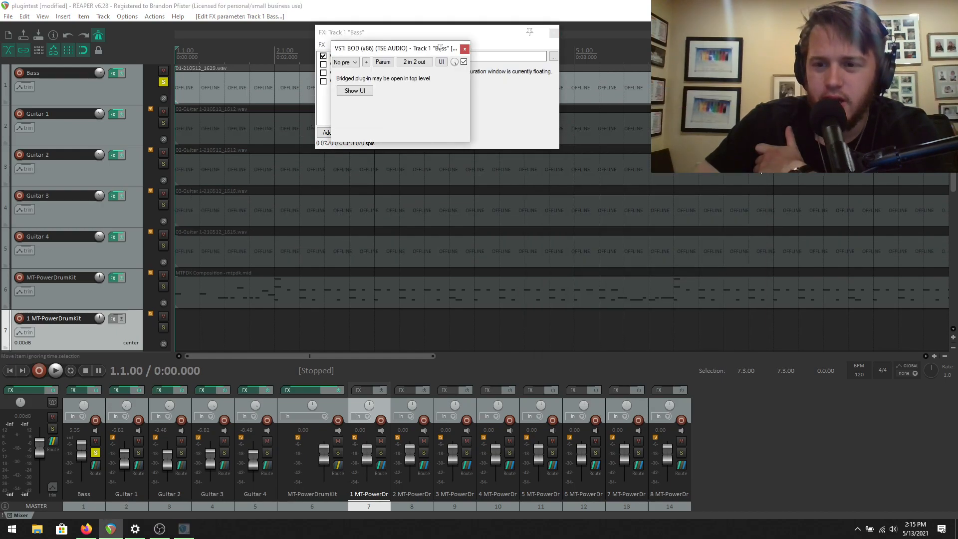
pyautogui.click(464, 49)
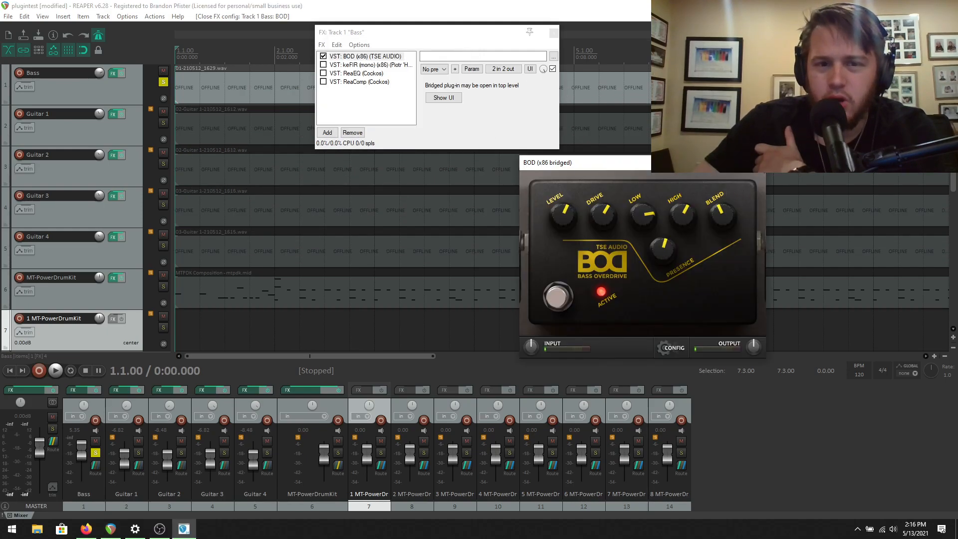
# Step: Open the keFIR impulse response loader from the Bass effect chain and reposition its window to show its controls
pyautogui.click(359, 89)
pyautogui.doubleClick(358, 65)
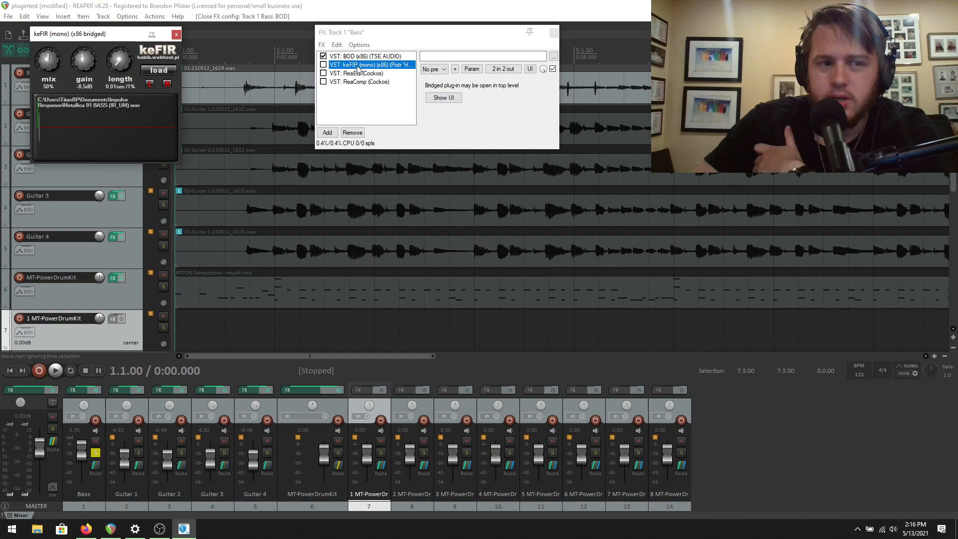
pyautogui.moveTo(108, 35); pyautogui.dragTo(618, 76)
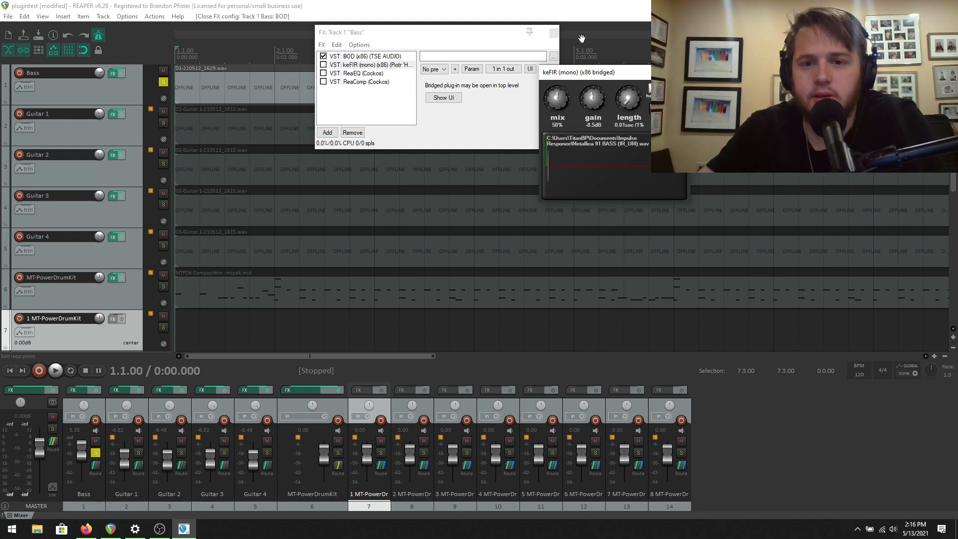
pyautogui.moveTo(603, 76); pyautogui.dragTo(642, 111)
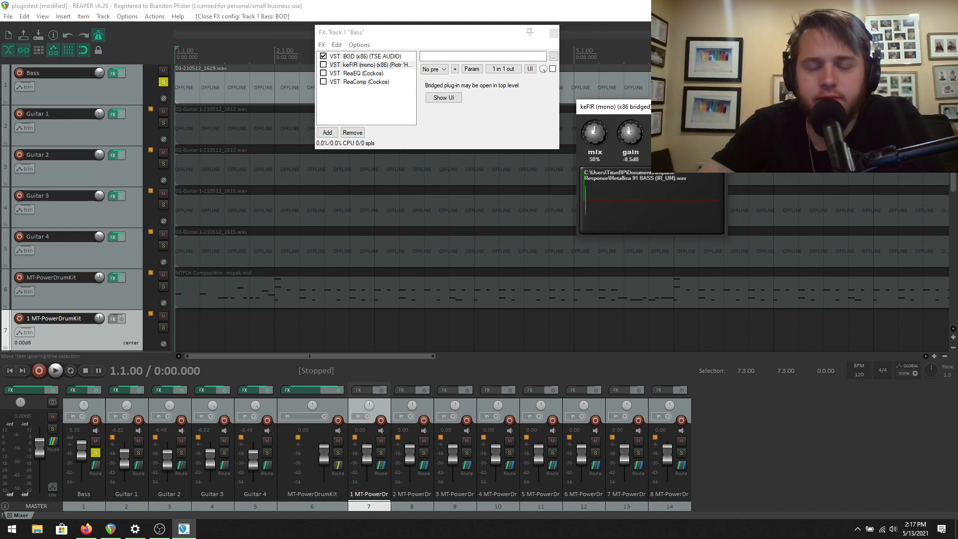
pyautogui.moveTo(634, 109)
pyautogui.mouseDown()
pyautogui.moveTo(598, 106)
pyautogui.moveTo(625, 111)
pyautogui.mouseUp()
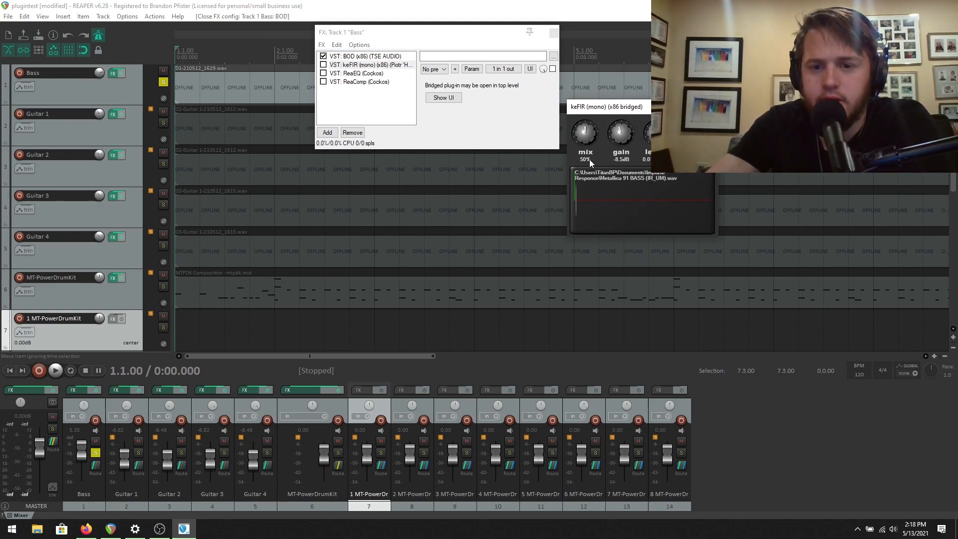
pyautogui.moveTo(634, 110)
pyautogui.mouseDown()
pyautogui.moveTo(637, 144)
pyautogui.moveTo(630, 123)
pyautogui.mouseUp()
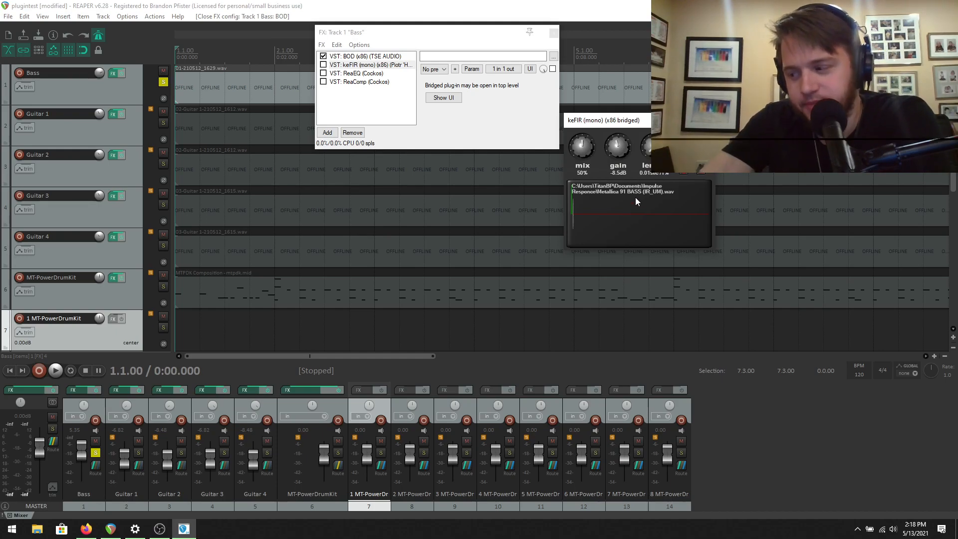
# Step: Play the soloed bass and toggle keFIR on and off to compare the sound, leaving it active
pyautogui.click(324, 65)
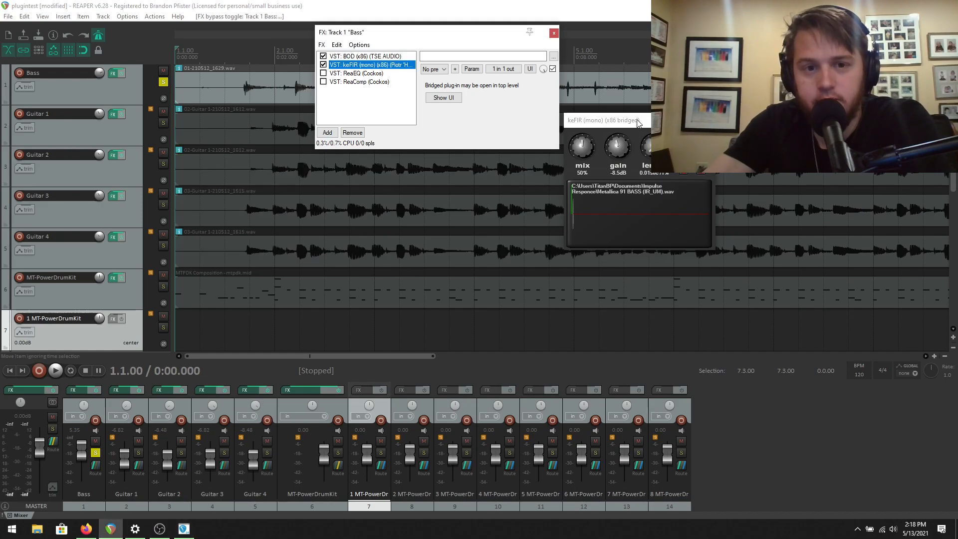
pyautogui.click(323, 65)
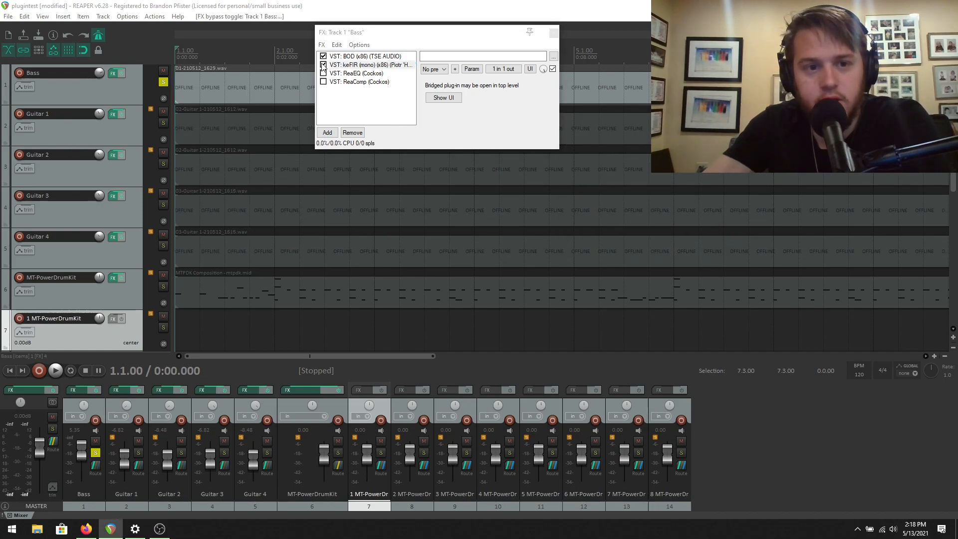
pyautogui.click(63, 370)
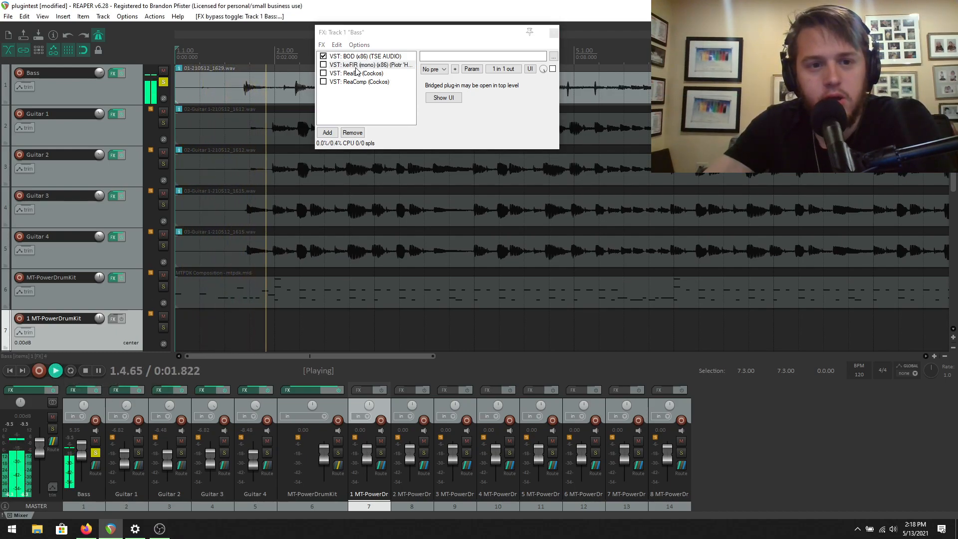
pyautogui.click(324, 65)
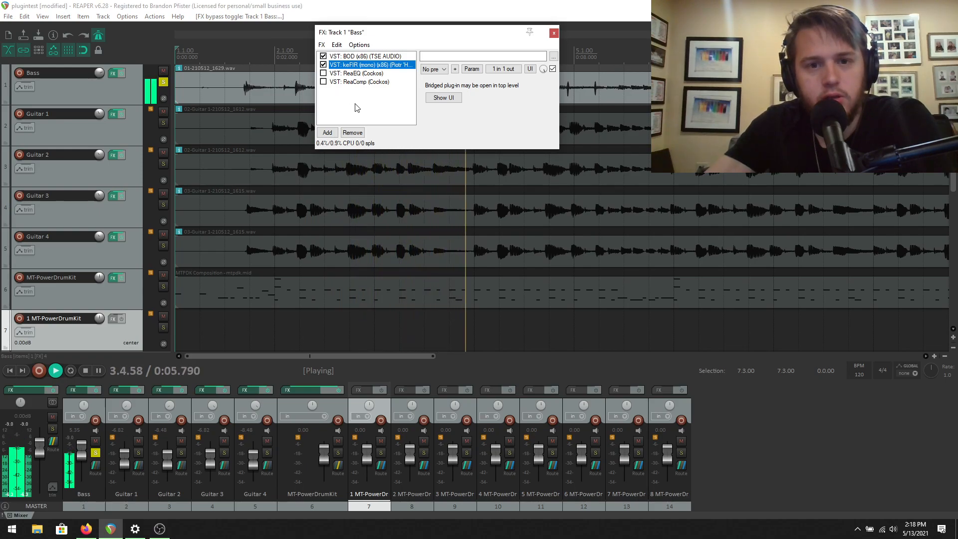
pyautogui.click(324, 65)
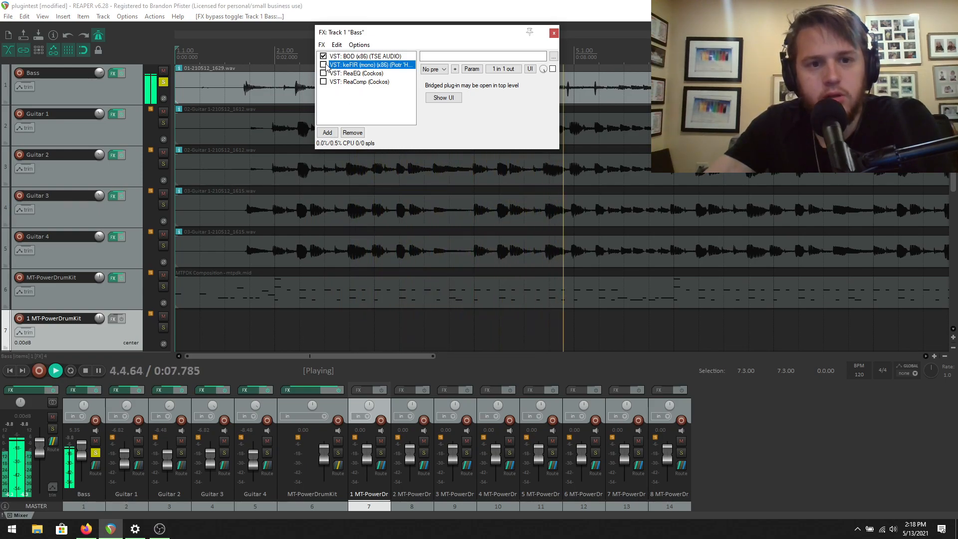
pyautogui.click(323, 65)
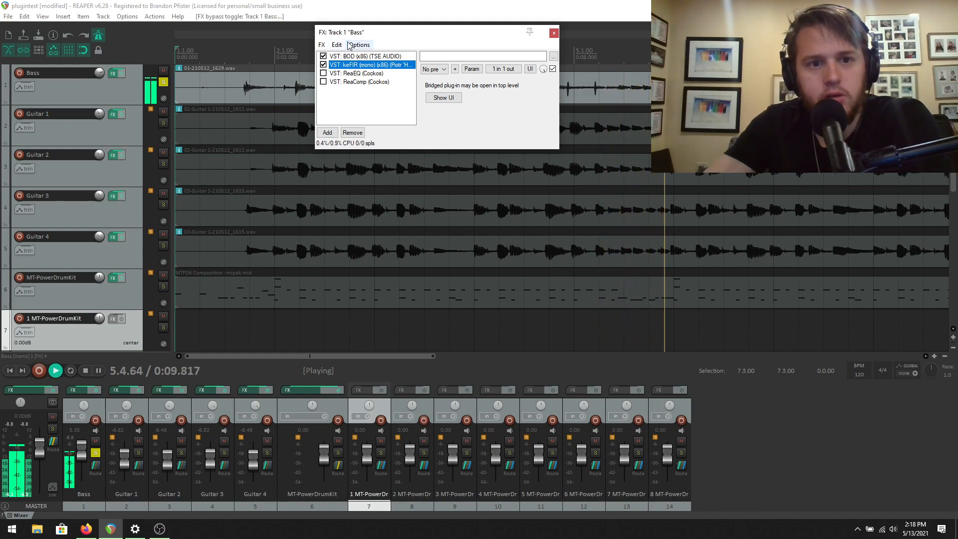
# Step: Move the Bass effect chain window off the waveforms and compare the bass again with keFIR bypassed and active
pyautogui.moveTo(378, 38); pyautogui.dragTo(710, 174)
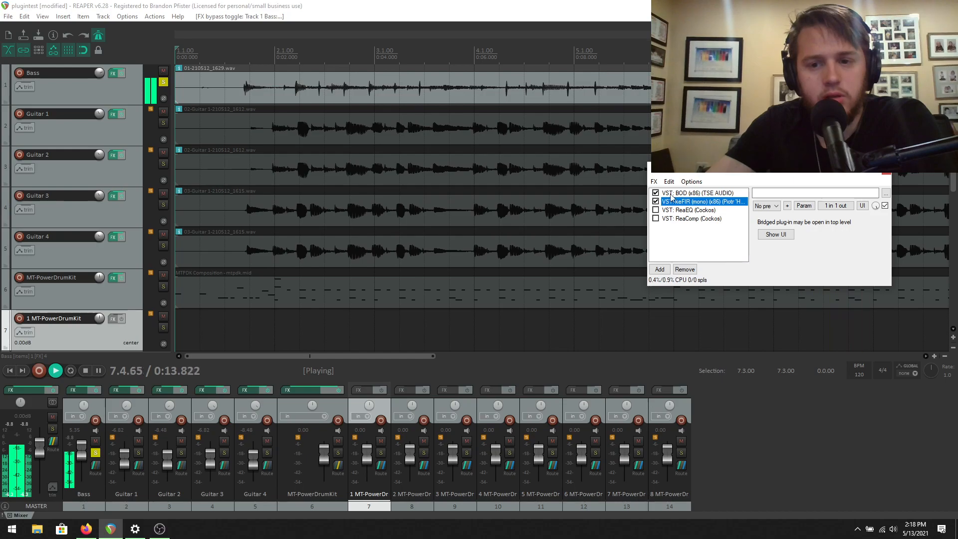
pyautogui.moveTo(704, 177); pyautogui.dragTo(565, 179)
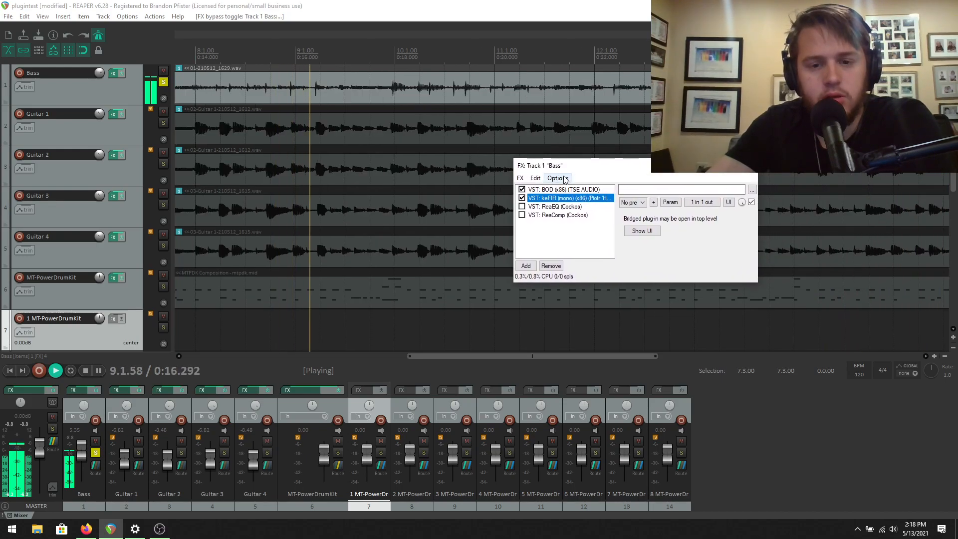
pyautogui.click(522, 198)
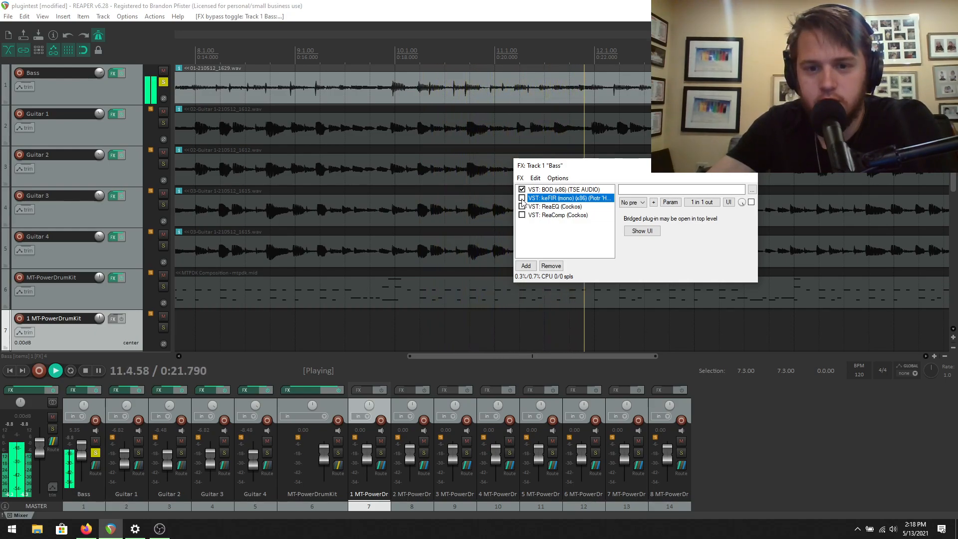
pyautogui.click(522, 198)
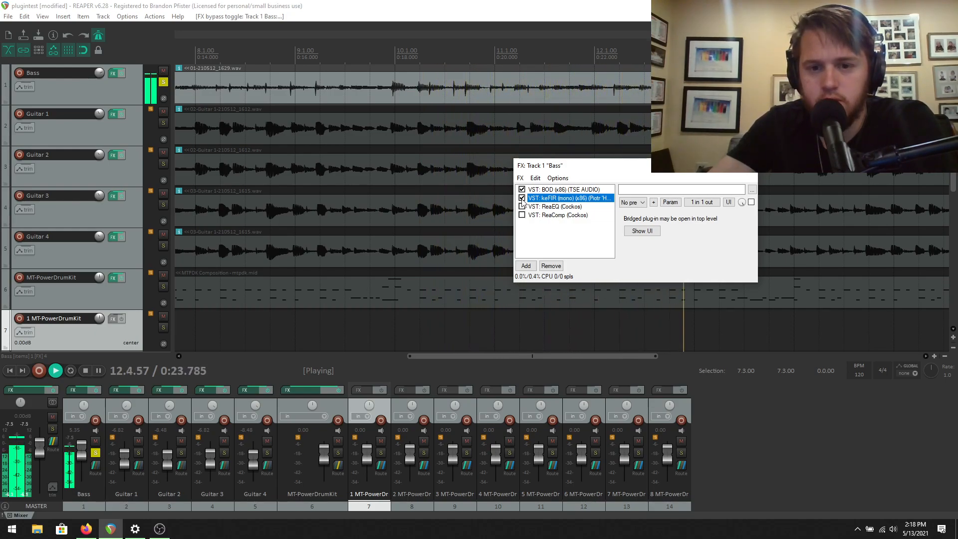
# Step: Reopen keFIR in its floating window and move it clear of the effect chain so all its controls are visible
pyautogui.doubleClick(553, 199)
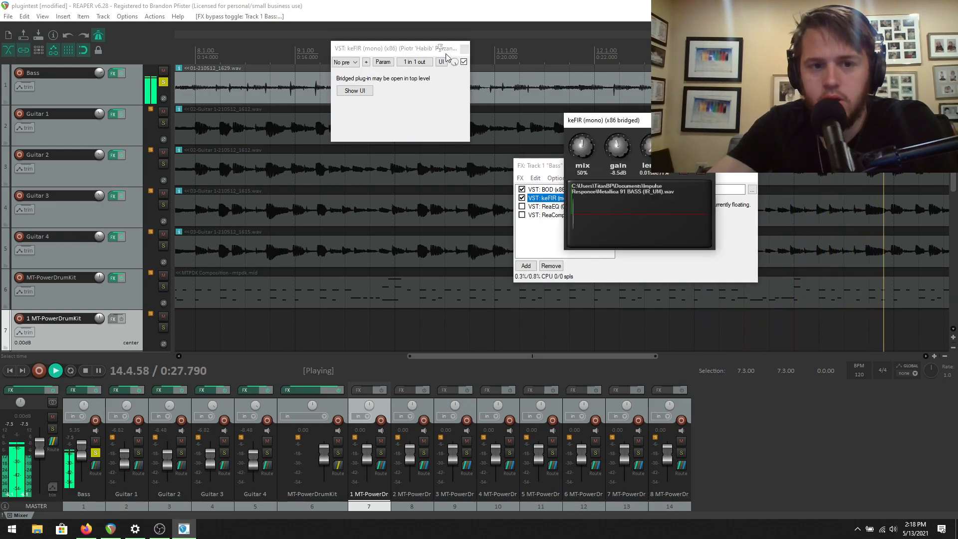
pyautogui.click(443, 49)
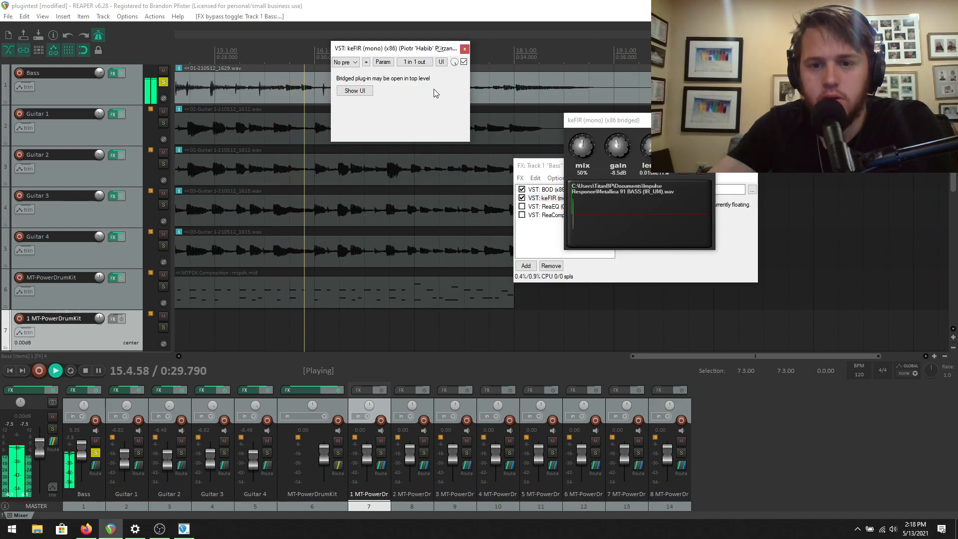
pyautogui.click(614, 124)
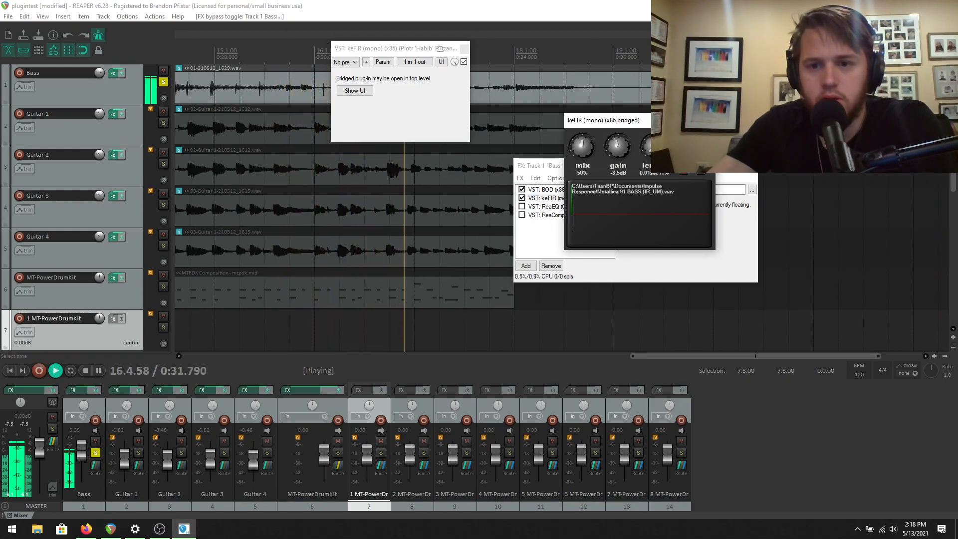
pyautogui.click(704, 120)
pyautogui.click(353, 91)
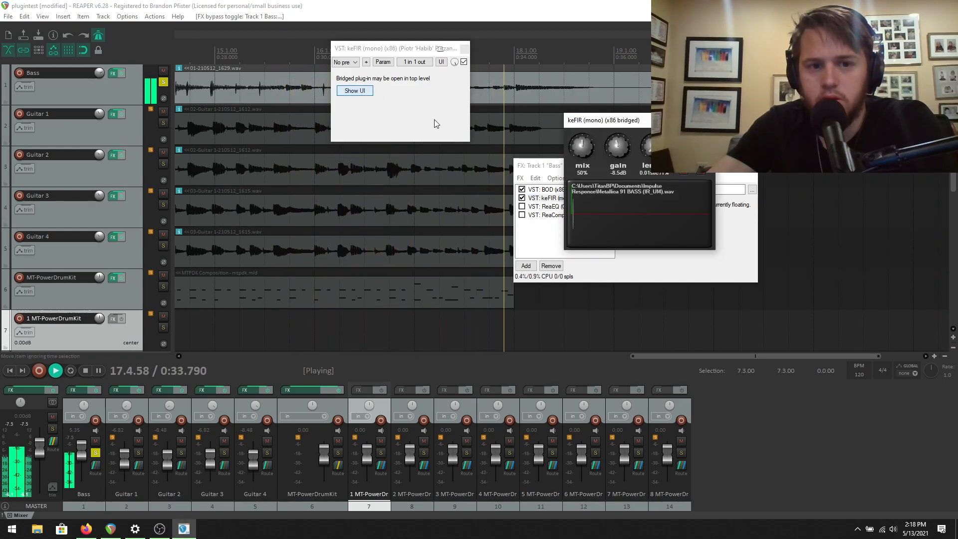
pyautogui.moveTo(621, 132); pyautogui.dragTo(326, 178)
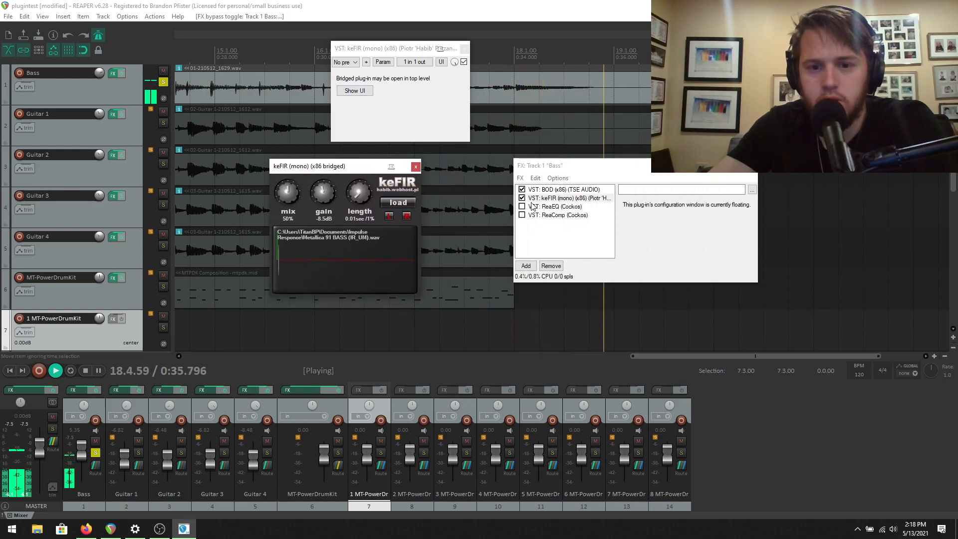
# Step: Stop playback and close the floating keFIR windows
pyautogui.click(416, 168)
pyautogui.click(465, 50)
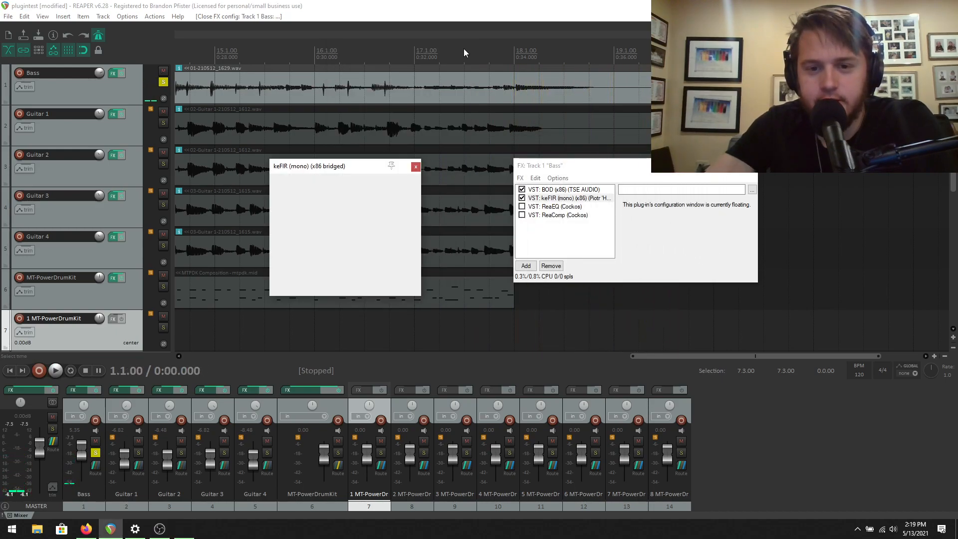
pyautogui.click(417, 167)
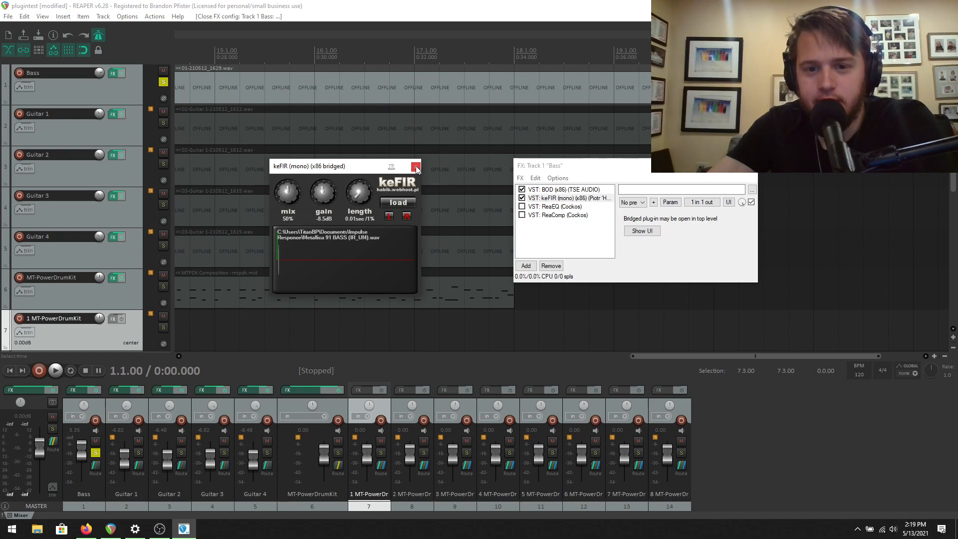
pyautogui.click(416, 167)
# Step: Activate ReaEQ in the Bass effect chain and display its Basic 11 band Rock Bass settings
pyautogui.click(572, 207)
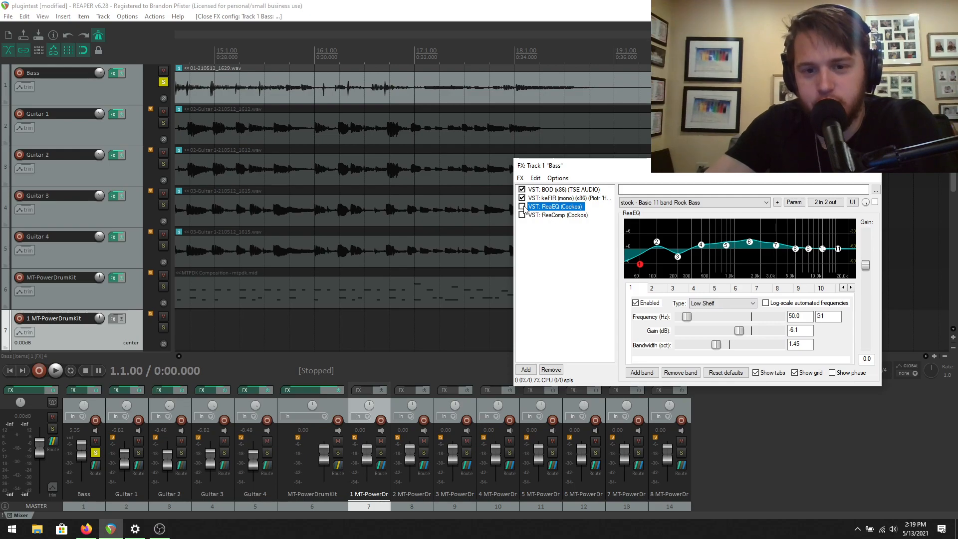
pyautogui.click(560, 199)
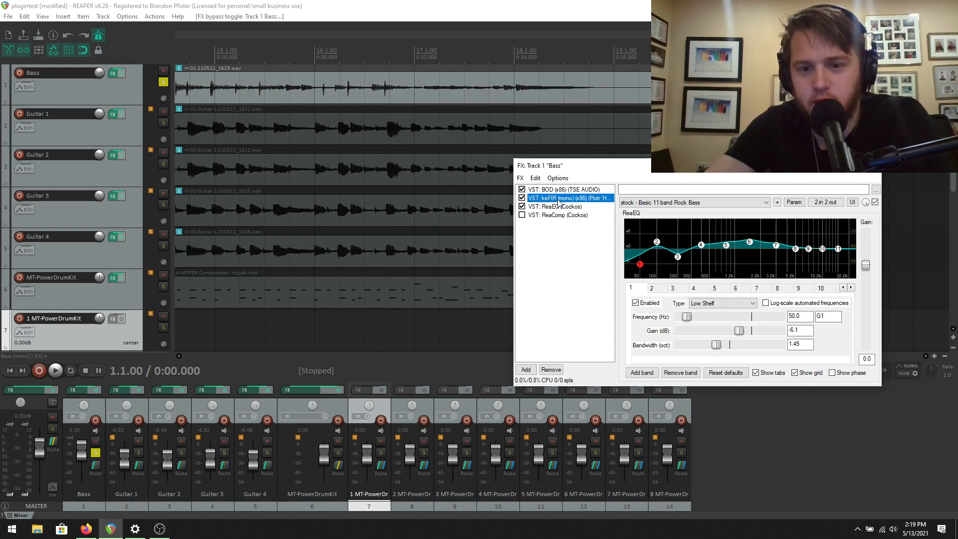
pyautogui.click(416, 167)
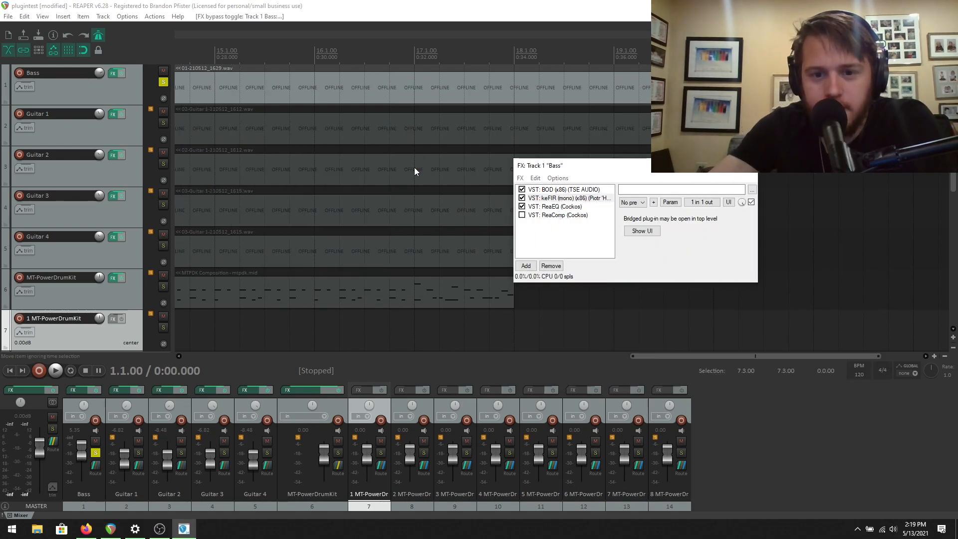
pyautogui.click(569, 207)
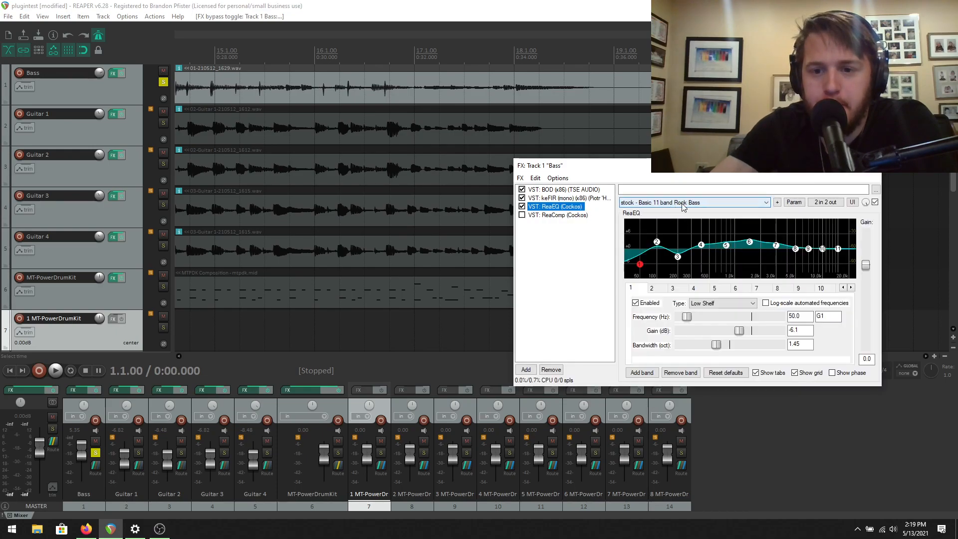
# Step: Activate ReaComp and audition the bass through all four effects, briefly checking the audio levels in OBS Studio
pyautogui.click(563, 216)
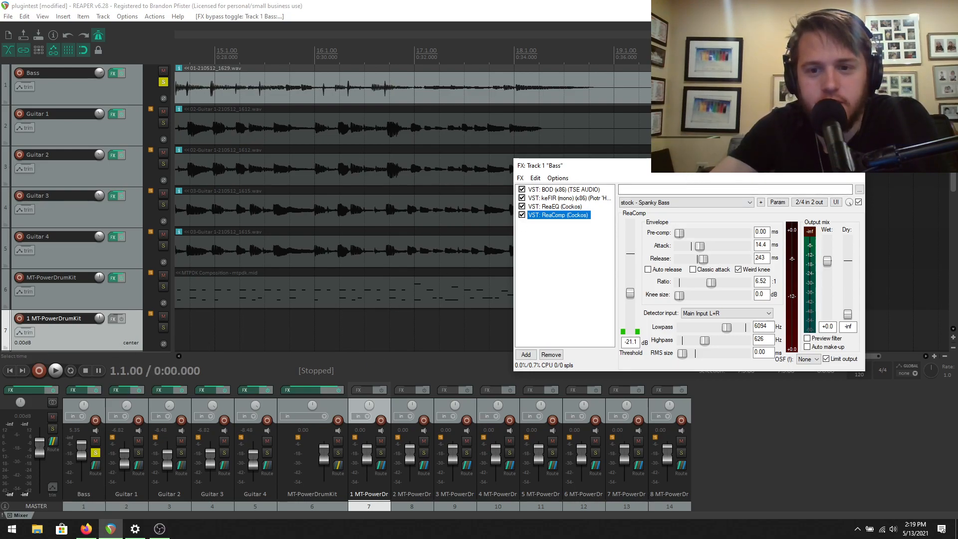
pyautogui.moveTo(694, 166); pyautogui.dragTo(689, 118)
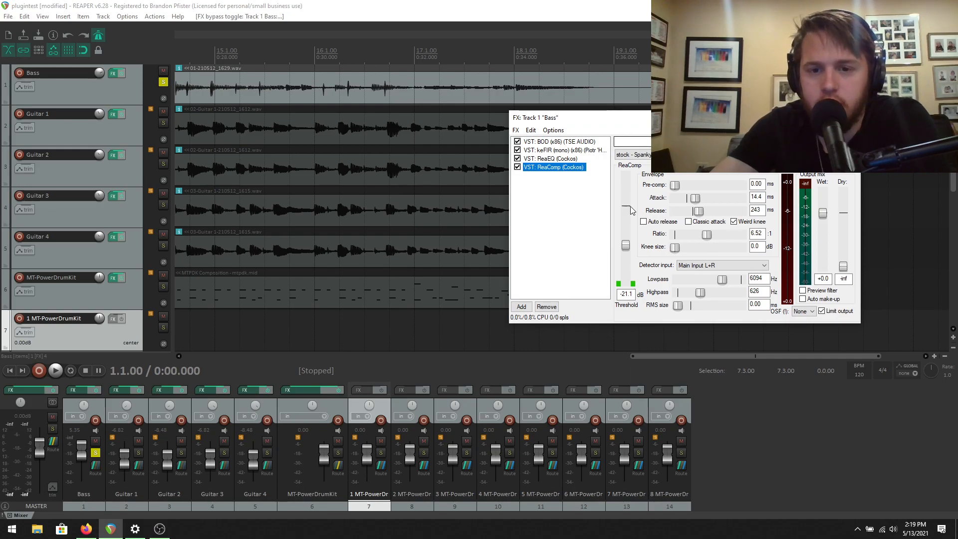
pyautogui.click(55, 372)
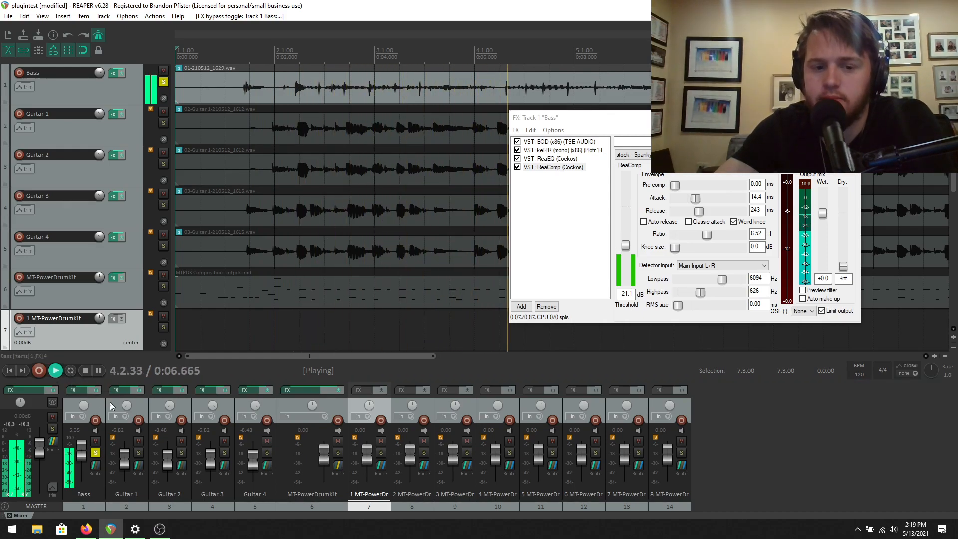
pyautogui.click(157, 532)
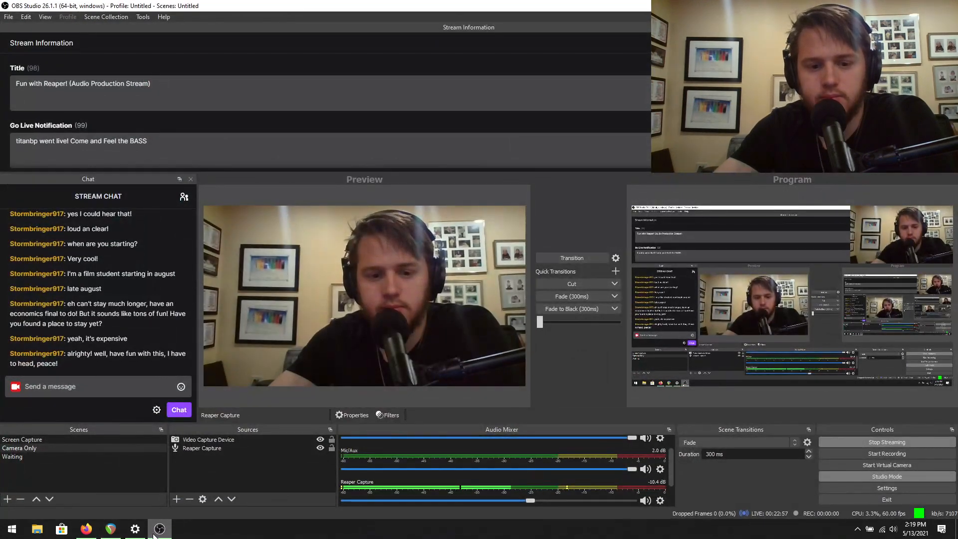
pyautogui.click(157, 532)
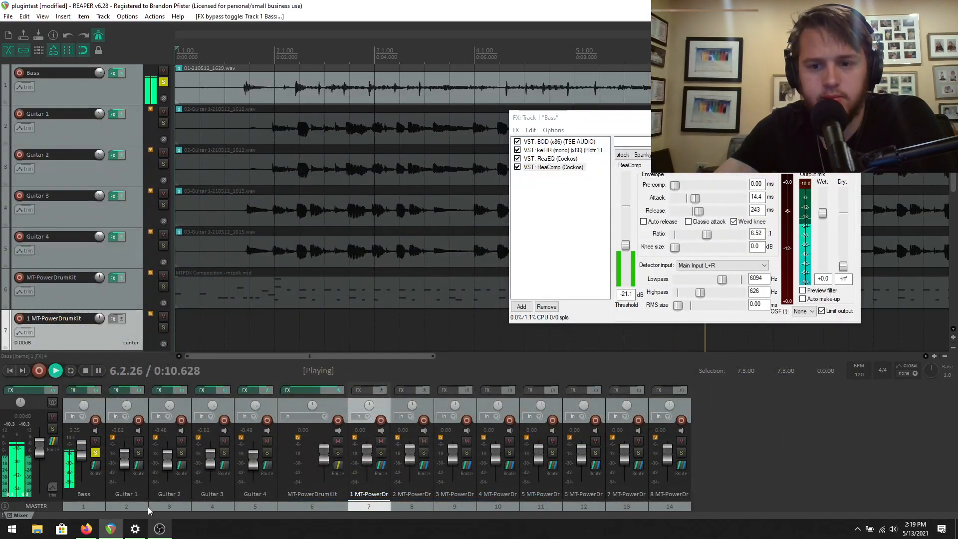
pyautogui.click(86, 372)
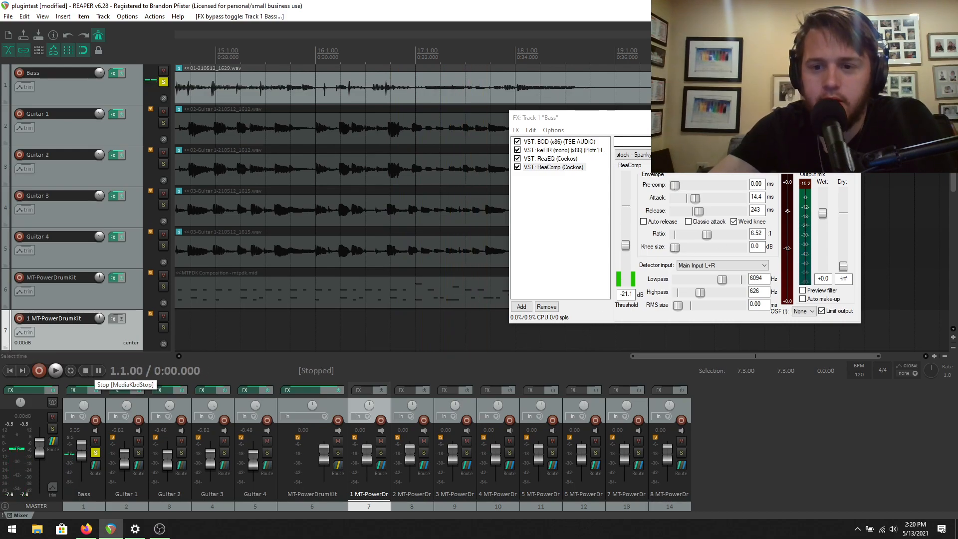
# Step: Close the Bass effect chain and unsolo the Bass track
pyautogui.click(749, 118)
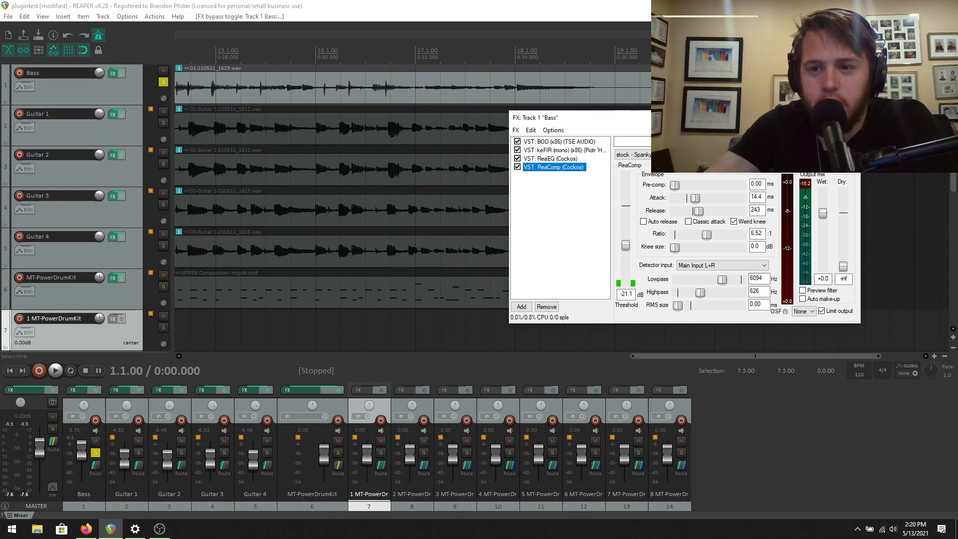
pyautogui.press('Escape')
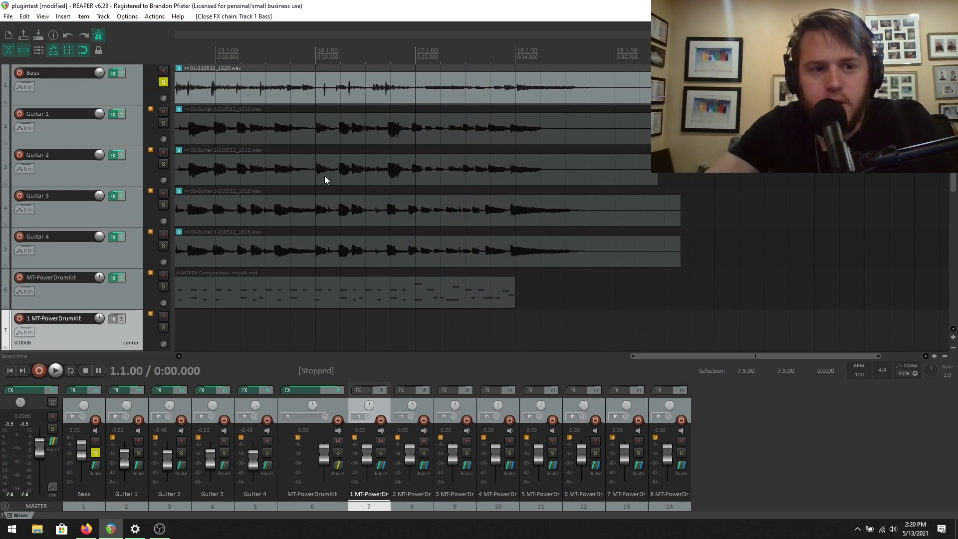
pyautogui.click(163, 82)
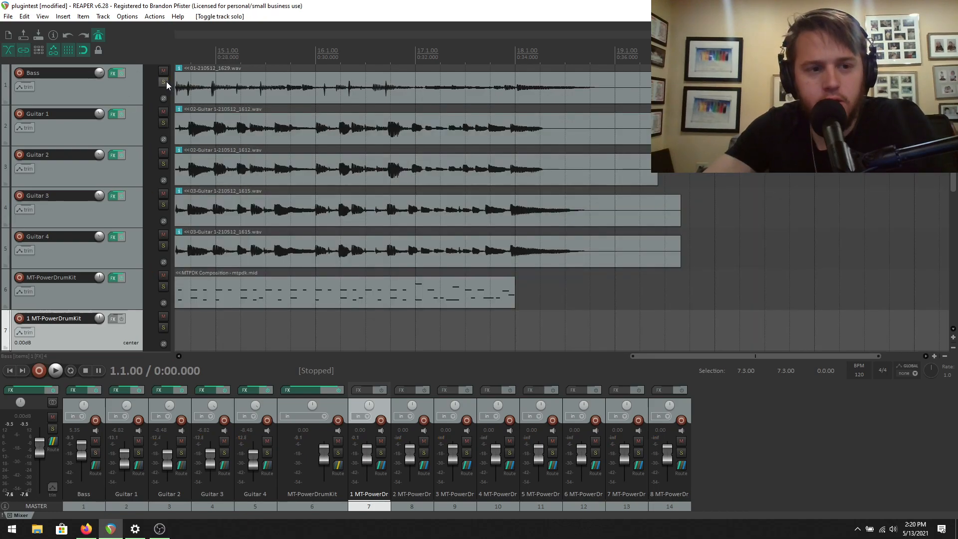
# Step: Point out the Bass, Guitar 1 to Guitar 4 and MT-PowerDrumKit tracks by selecting them one after another
pyautogui.click(132, 119)
pyautogui.click(134, 94)
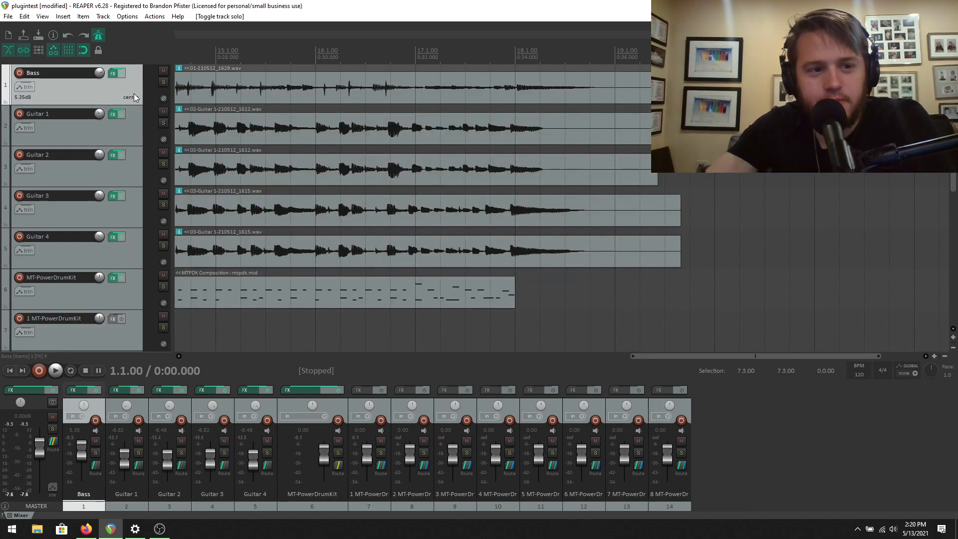
pyautogui.click(137, 126)
pyautogui.click(131, 165)
pyautogui.click(135, 205)
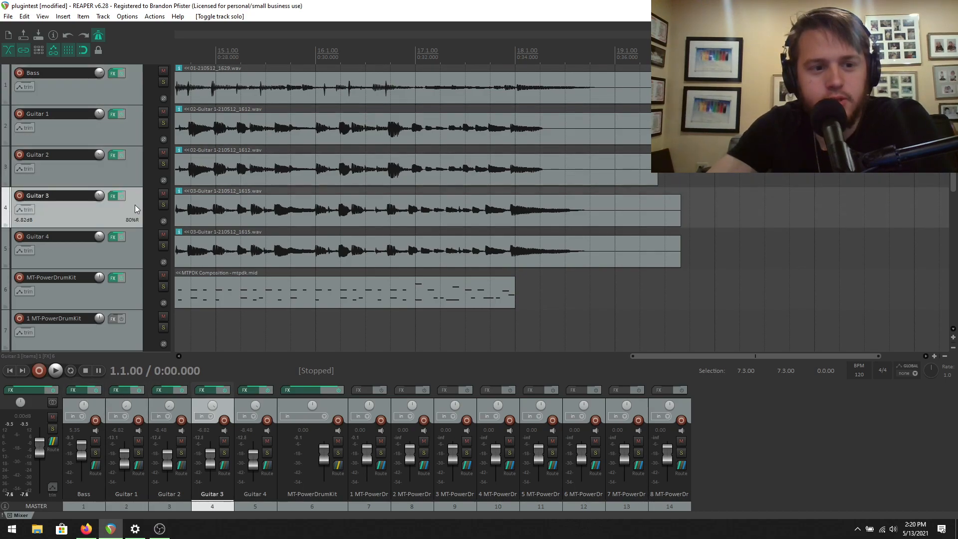
pyautogui.click(131, 250)
pyautogui.click(131, 284)
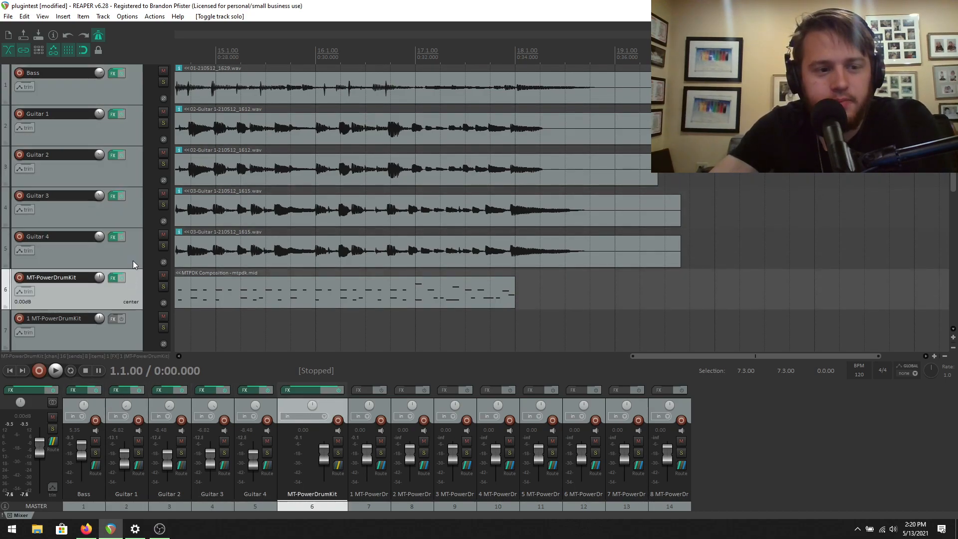
pyautogui.click(133, 261)
pyautogui.click(129, 200)
pyautogui.click(130, 172)
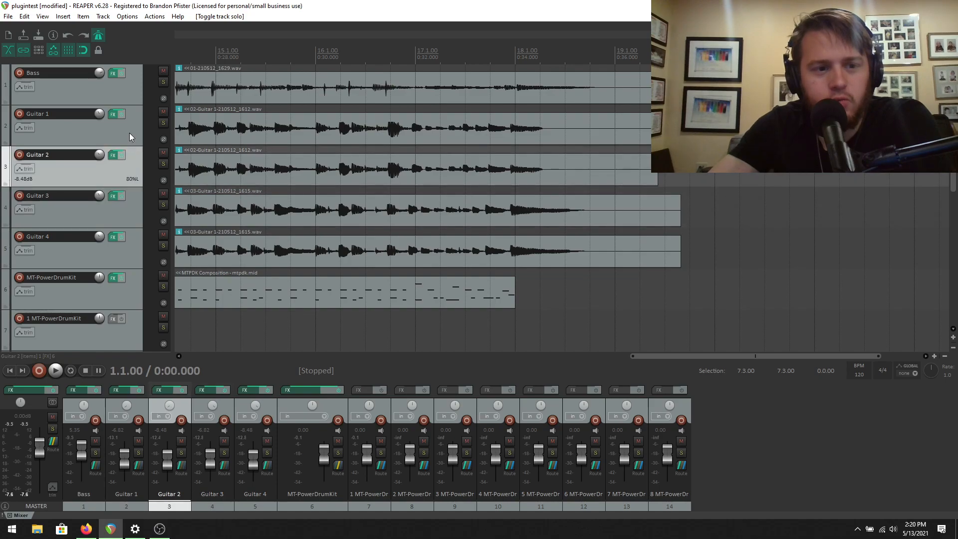
# Step: Open Guitar 1's effect chain and examine AmpliTube's Triple Rectifier amp, 4x12 Closed Vintage cabinet and speaker view
pyautogui.click(129, 137)
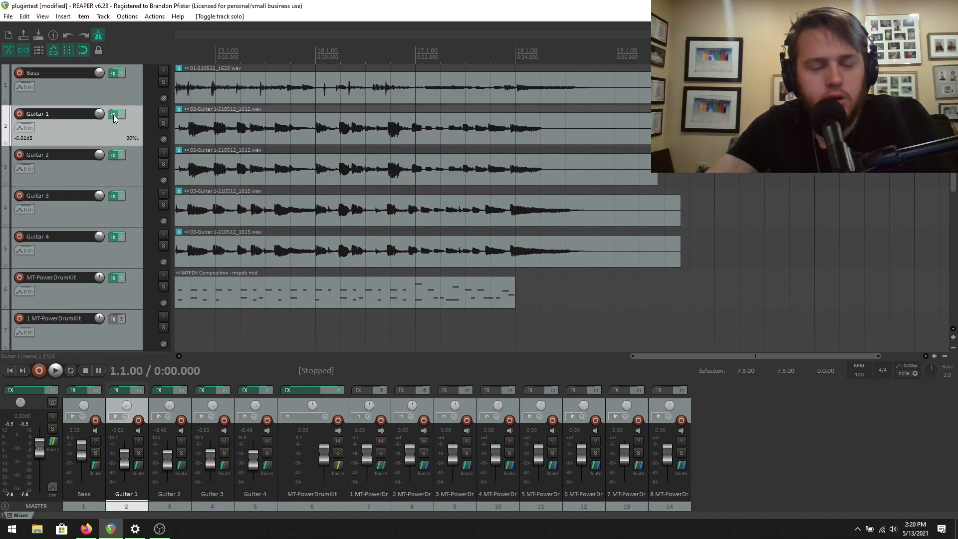
pyautogui.press('f')
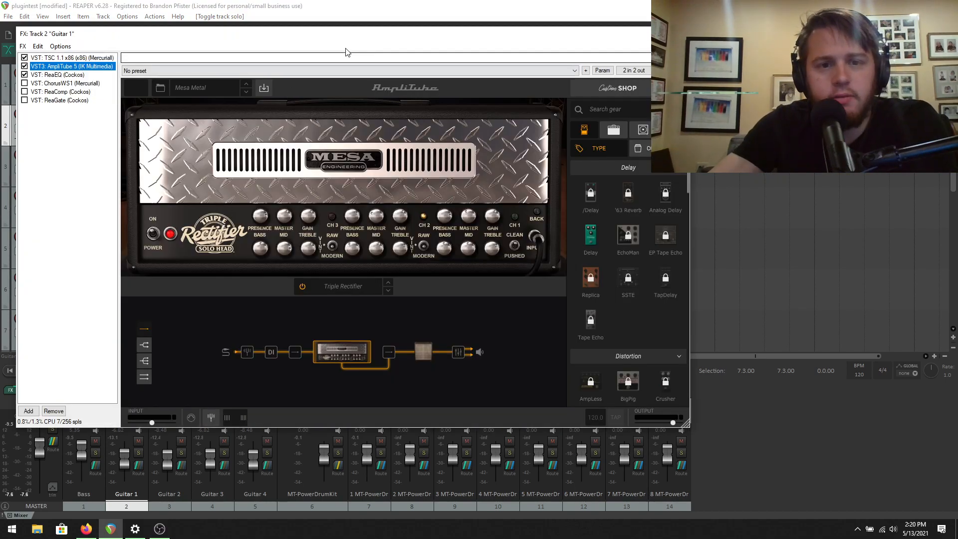
pyautogui.moveTo(362, 42); pyautogui.dragTo(534, 56)
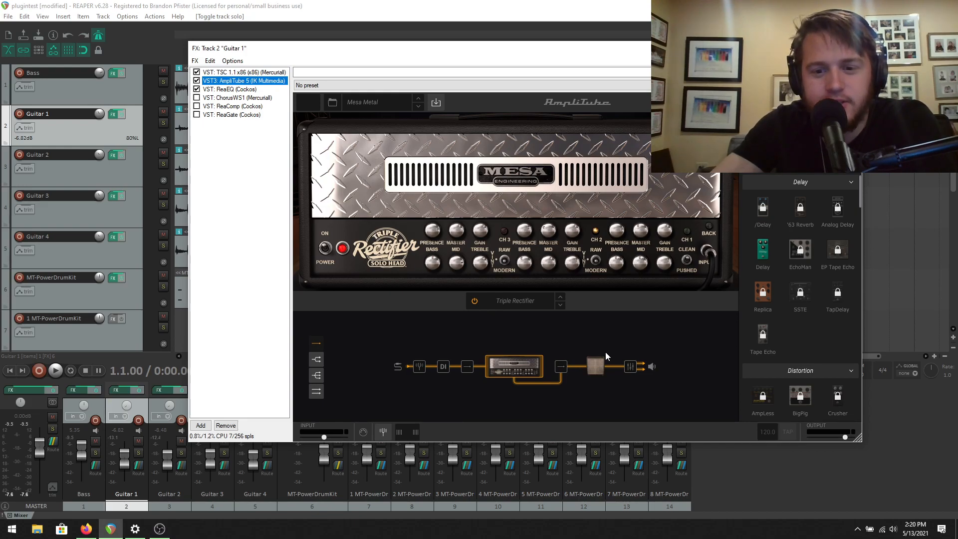
pyautogui.click(598, 367)
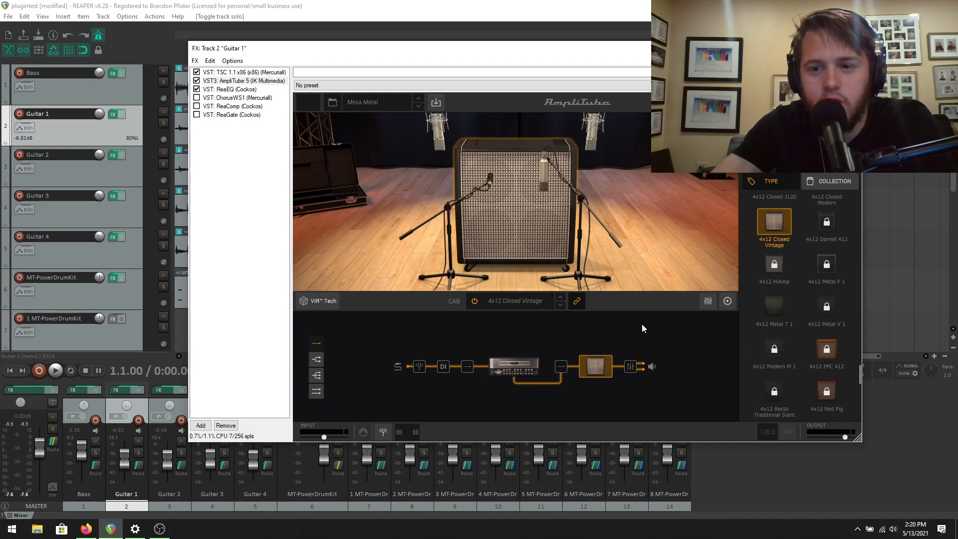
pyautogui.click(727, 301)
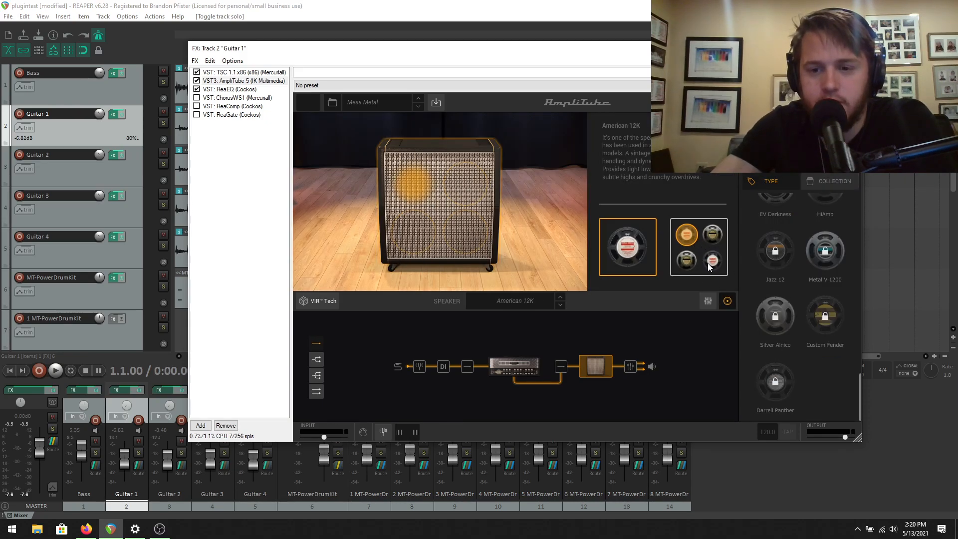
pyautogui.click(513, 359)
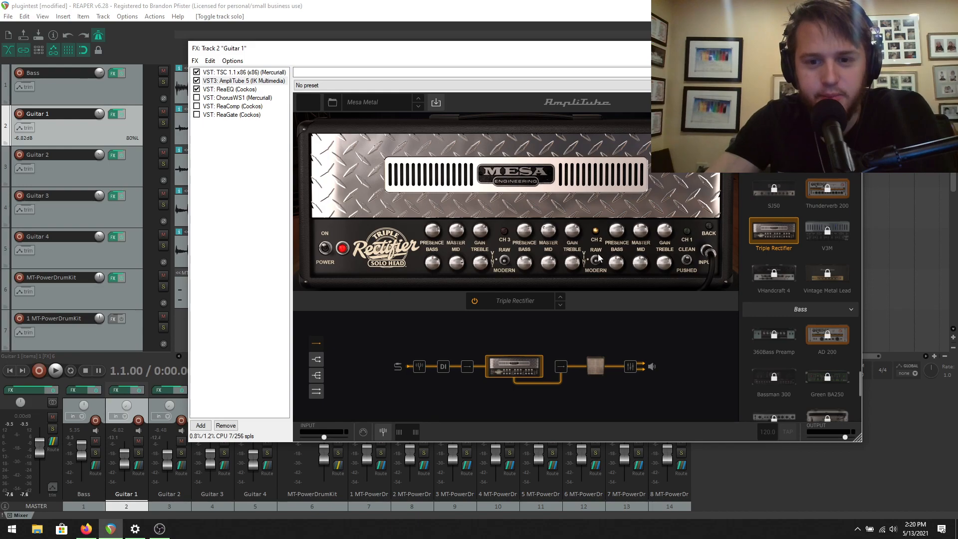
# Step: Inspect the American 12K and Brit Green speakers at each position in Guitar 1's 4x12 Closed Vintage cabinet
pyautogui.click(603, 364)
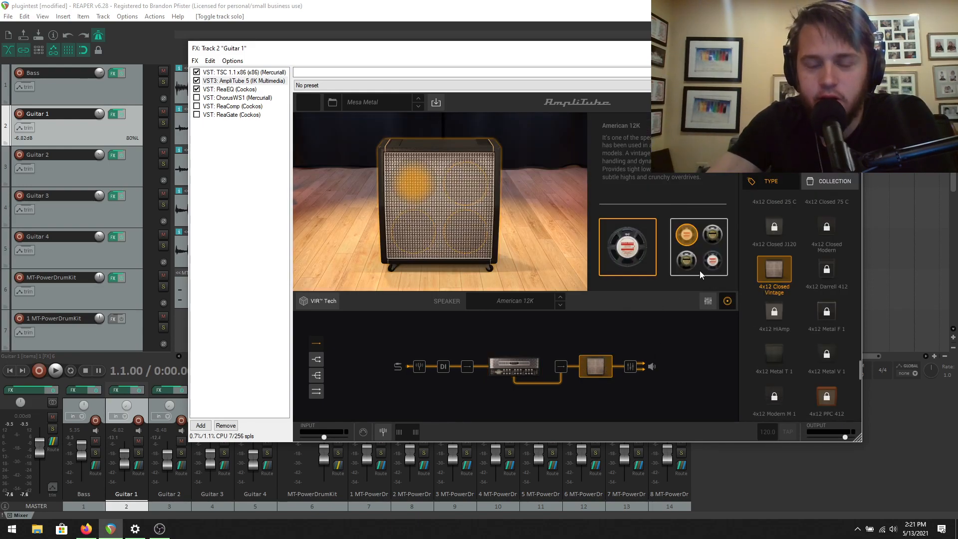
pyautogui.click(712, 236)
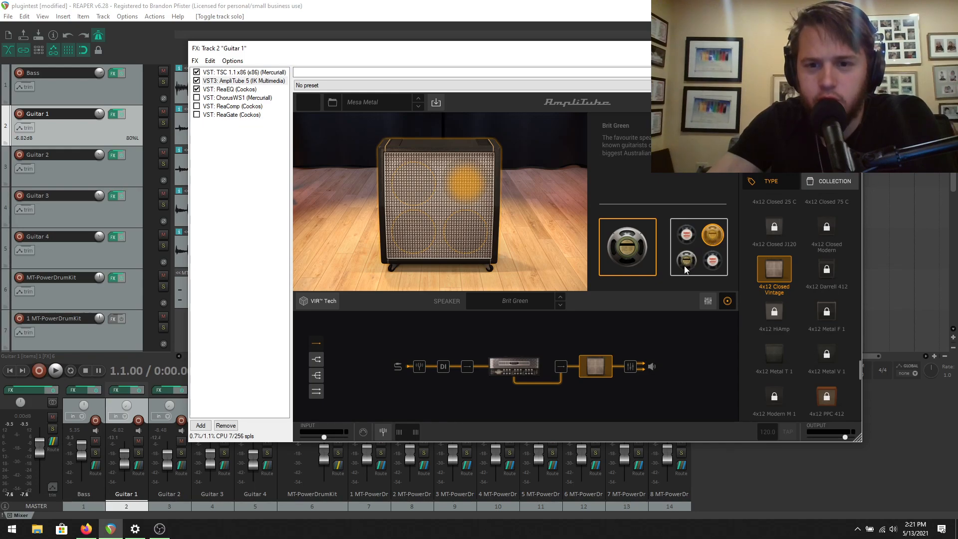
pyautogui.click(686, 260)
pyautogui.click(686, 234)
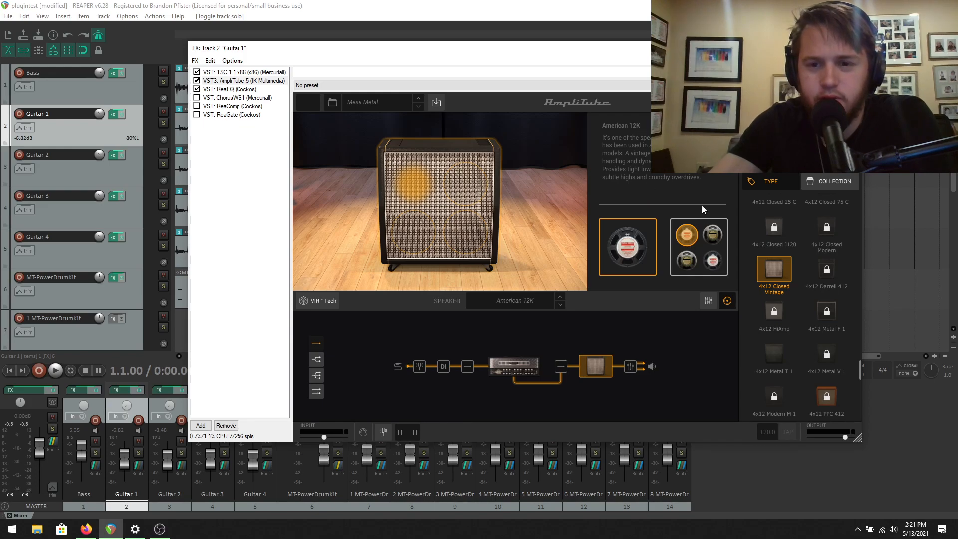
pyautogui.click(712, 266)
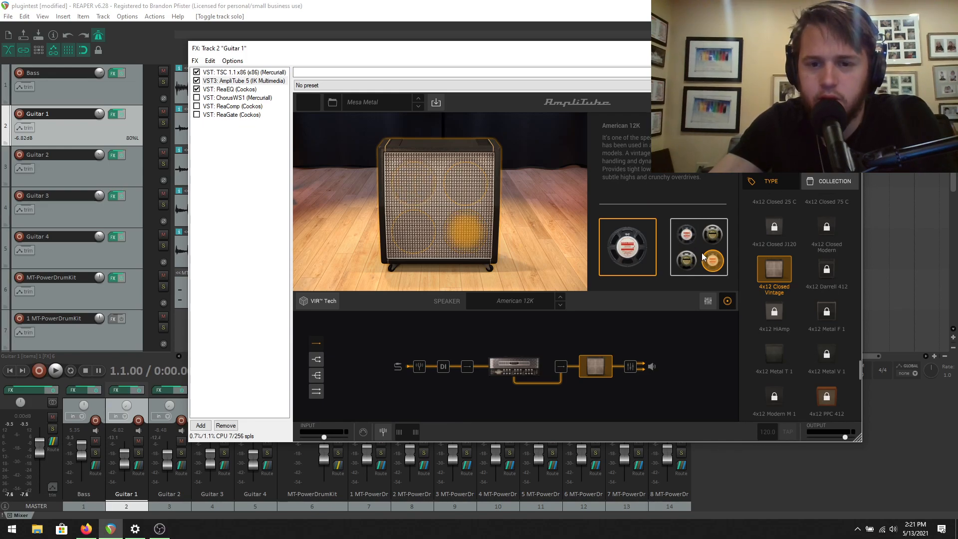
pyautogui.click(687, 234)
pyautogui.click(713, 236)
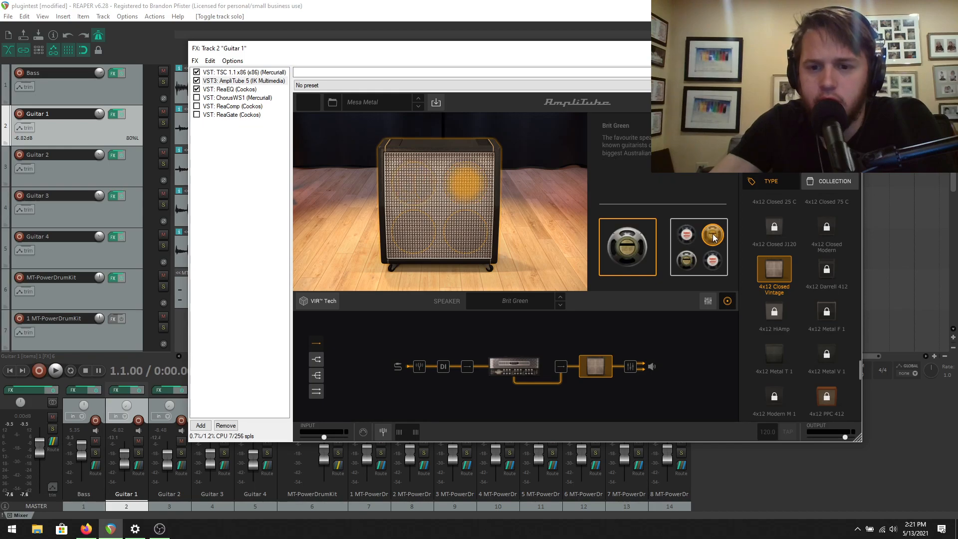
pyautogui.click(692, 259)
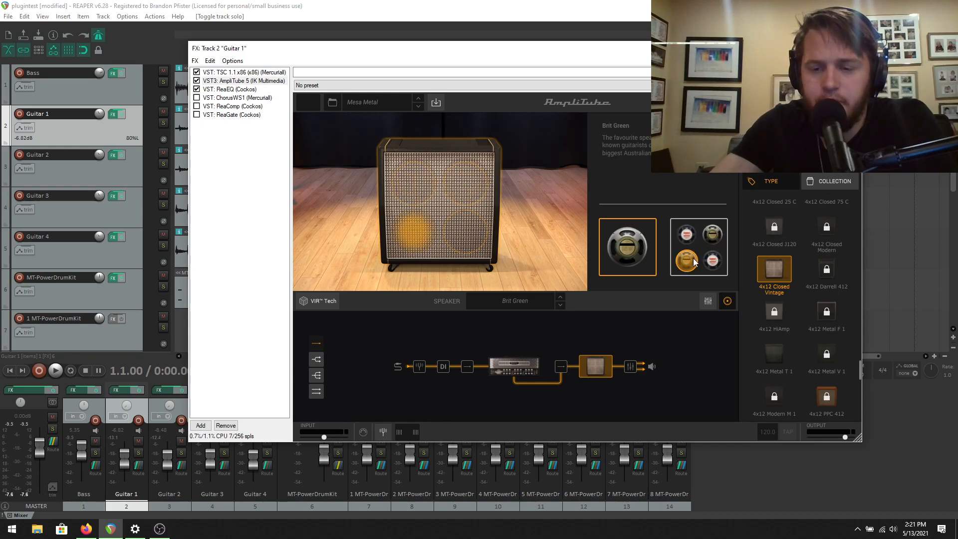
# Step: Return to the Triple Rectifier amp, close Guitar 1's effect chain and briefly check Guitar 3's AmpliTube setup
pyautogui.click(517, 369)
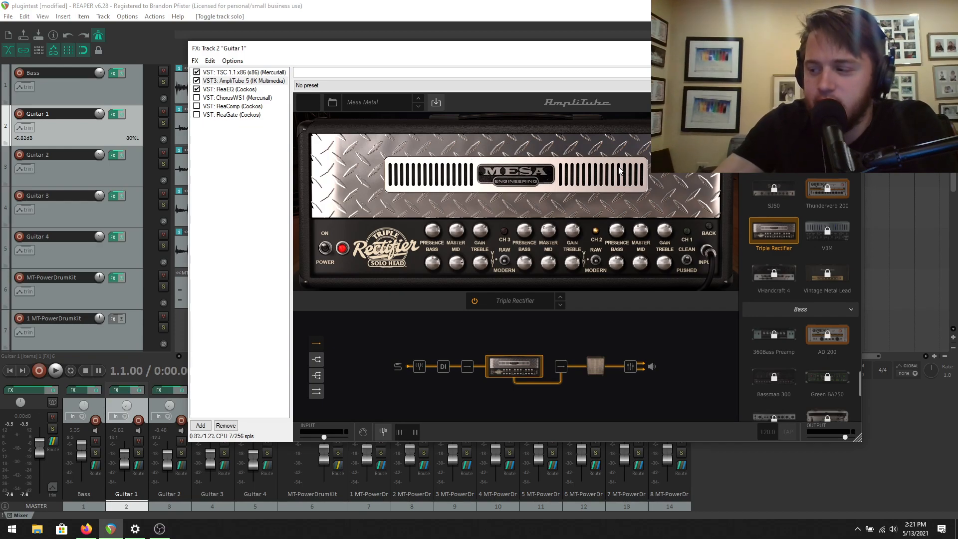
pyautogui.click(850, 48)
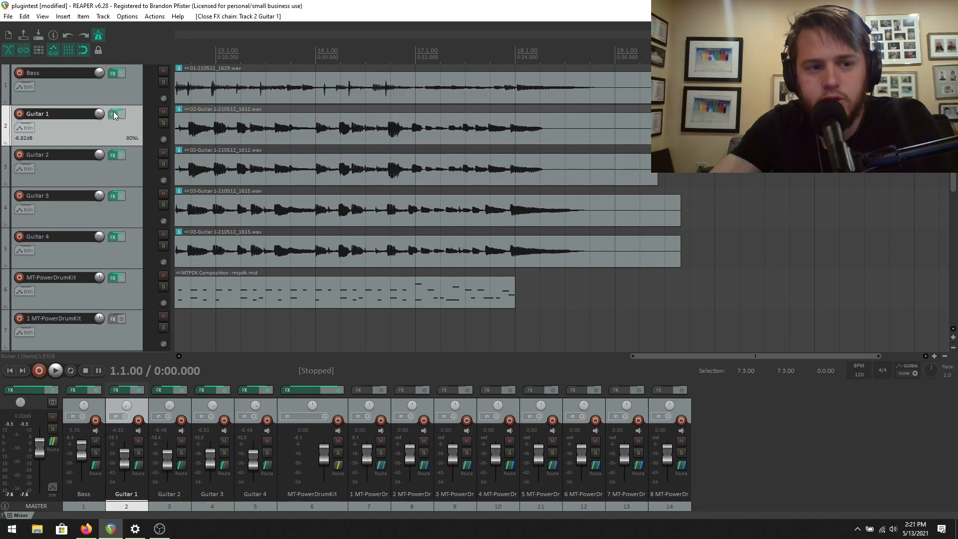
pyautogui.click(133, 203)
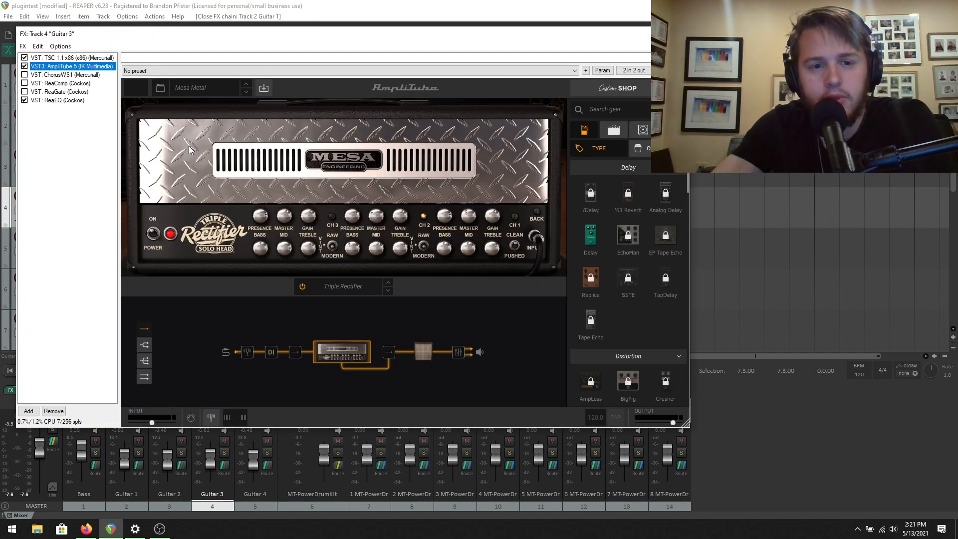
pyautogui.click(680, 32)
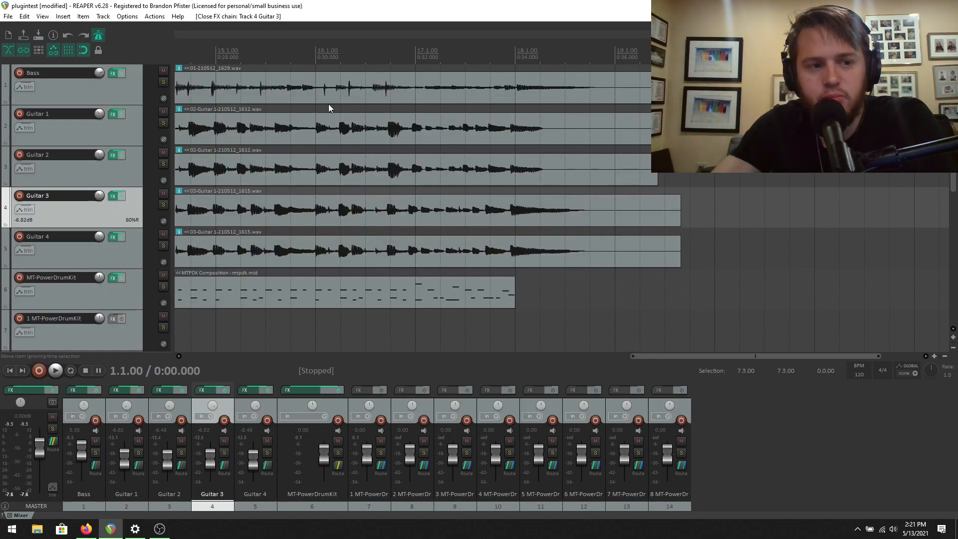
# Step: Examine Guitar 2's AmpliTube SLD 100 amp, 4x12 Metal T 1 cabinet and Brit V2 speaker, closing its effect chain when done
pyautogui.click(112, 156)
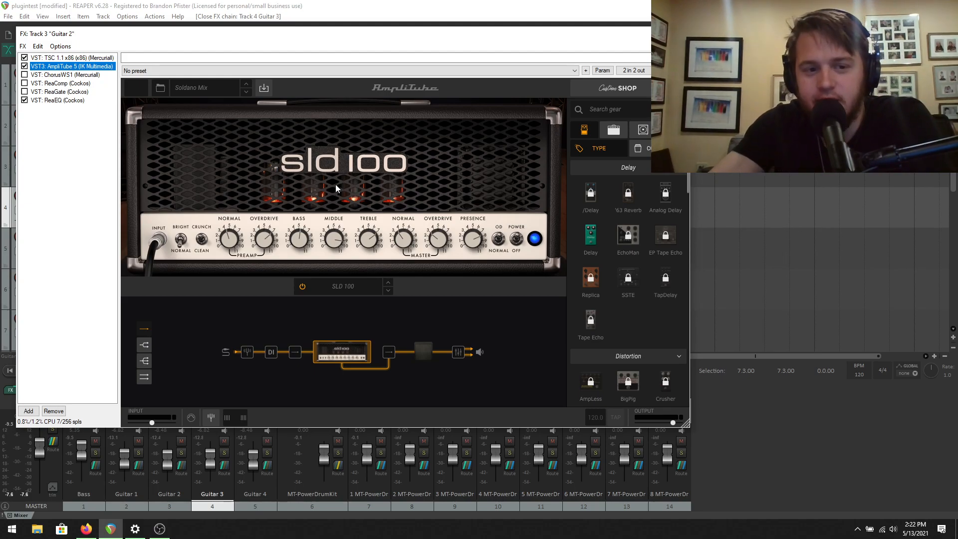
pyautogui.click(429, 355)
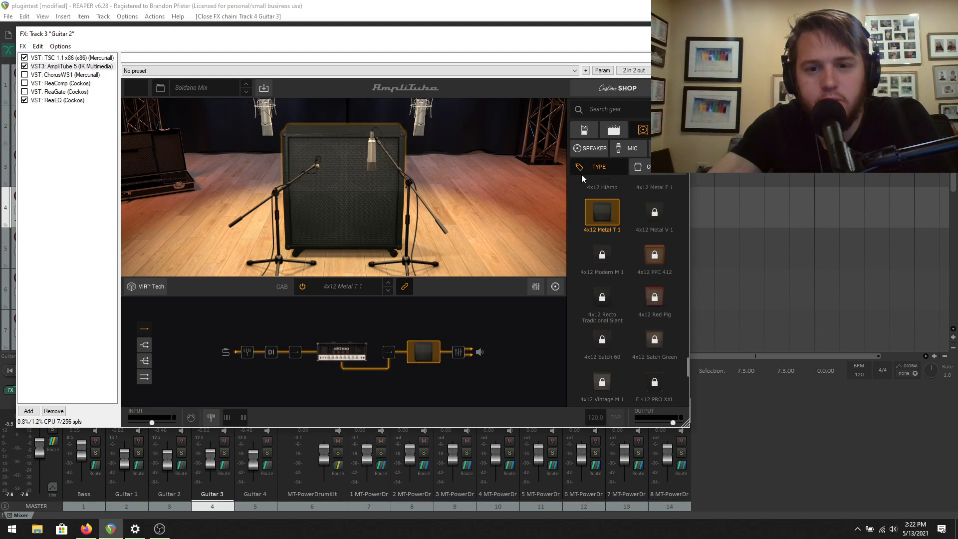
pyautogui.click(592, 149)
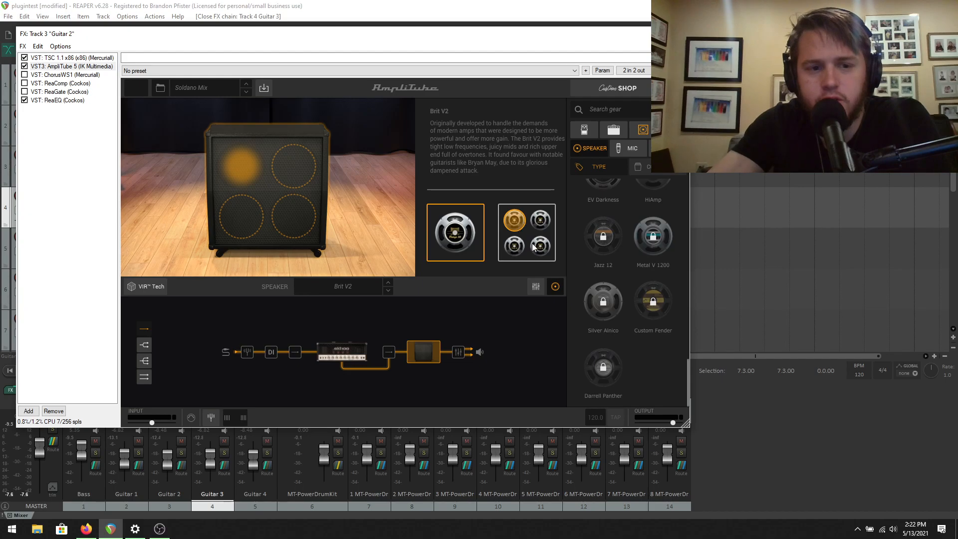
pyautogui.scroll(6, 652, 215)
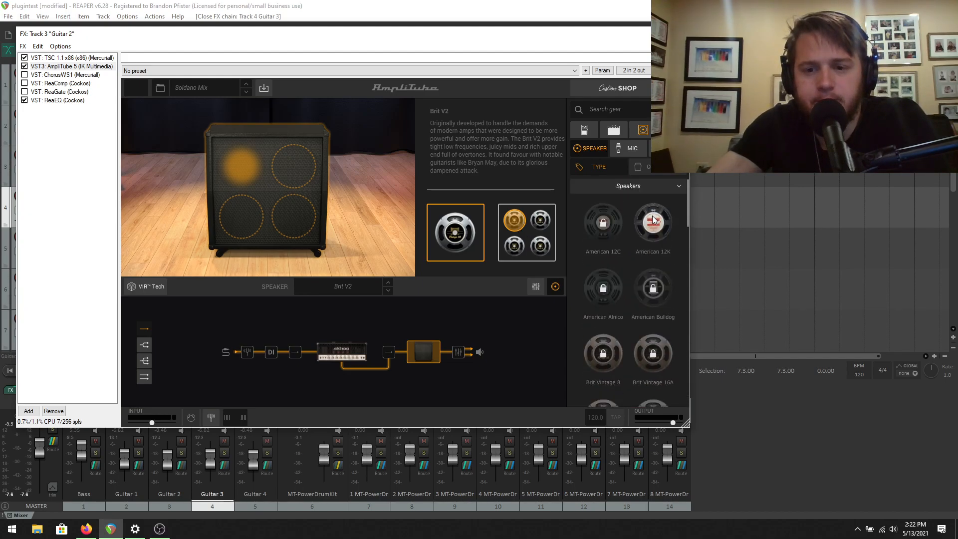
pyautogui.click(679, 34)
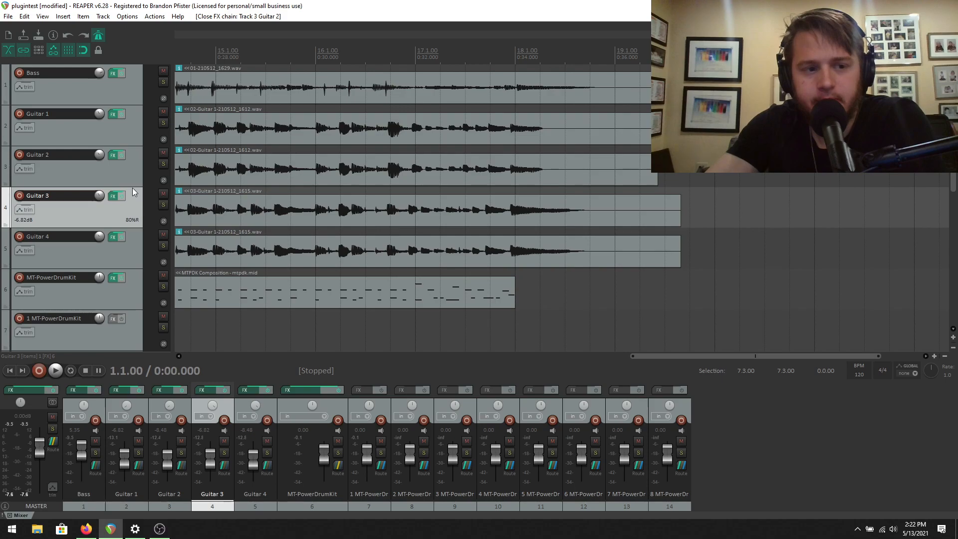
# Step: Solo Guitar 1 and Guitar 3 to audition them together, and unsolo both after stopping playback
pyautogui.click(131, 256)
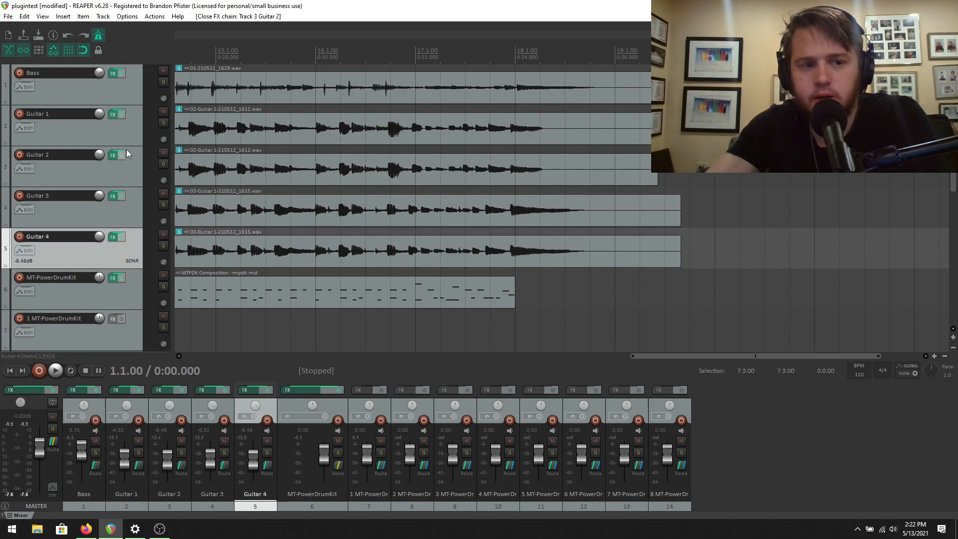
pyautogui.click(130, 137)
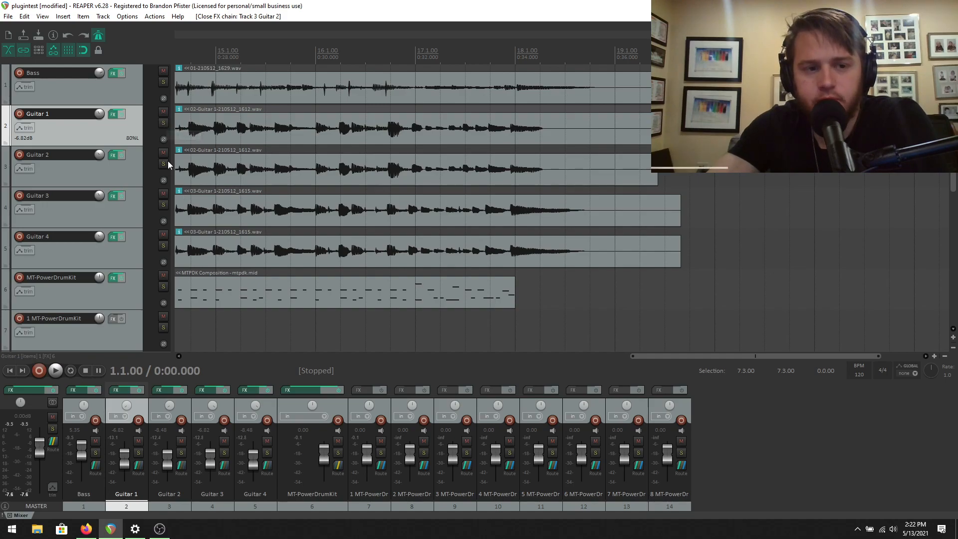
pyautogui.click(164, 123)
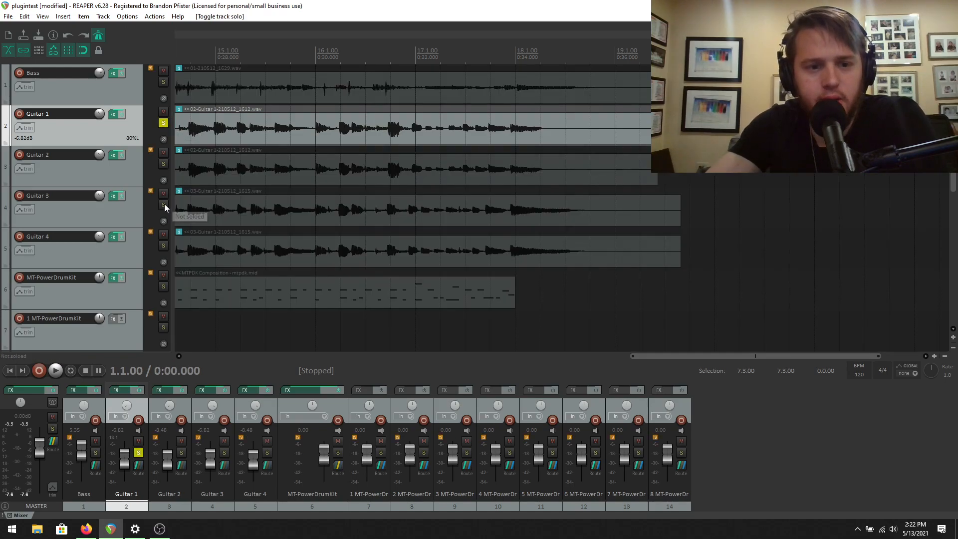
pyautogui.click(163, 205)
pyautogui.click(59, 371)
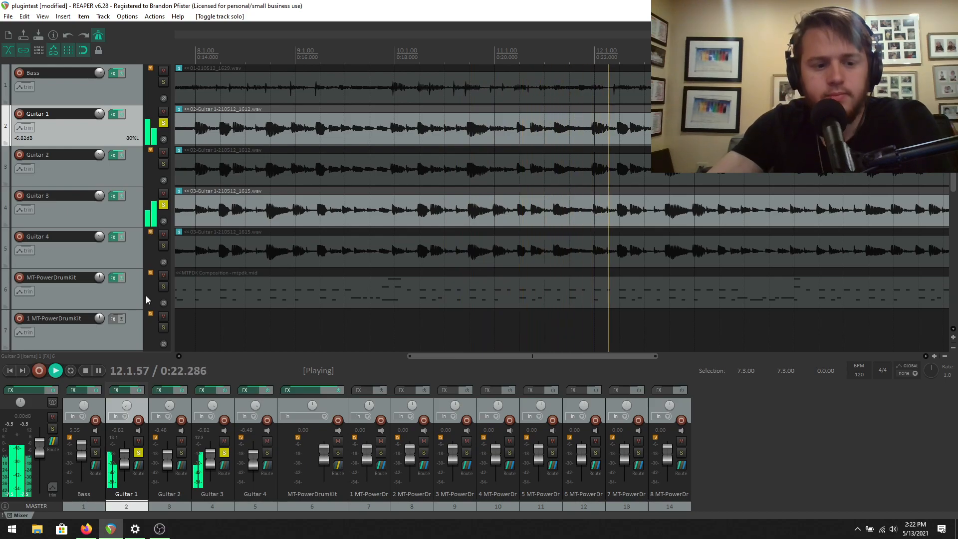
pyautogui.click(86, 369)
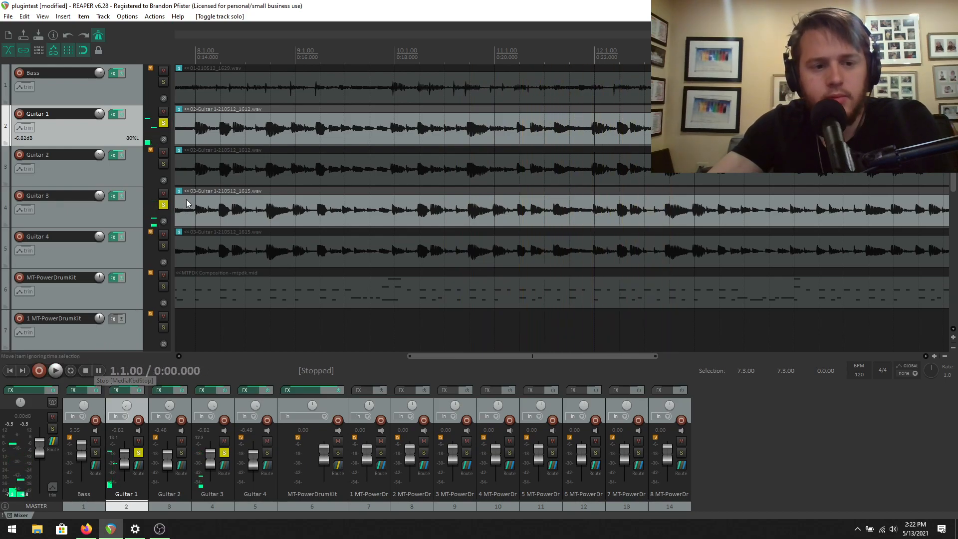
pyautogui.click(165, 205)
pyautogui.click(166, 123)
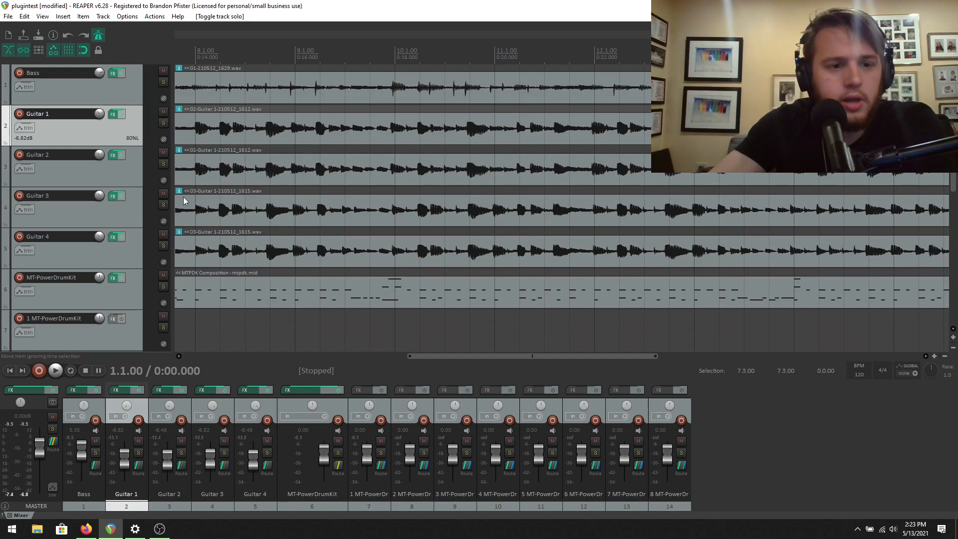
# Step: Solo Guitar 2 and Guitar 4, play them together from the start and stop playback
pyautogui.click(116, 171)
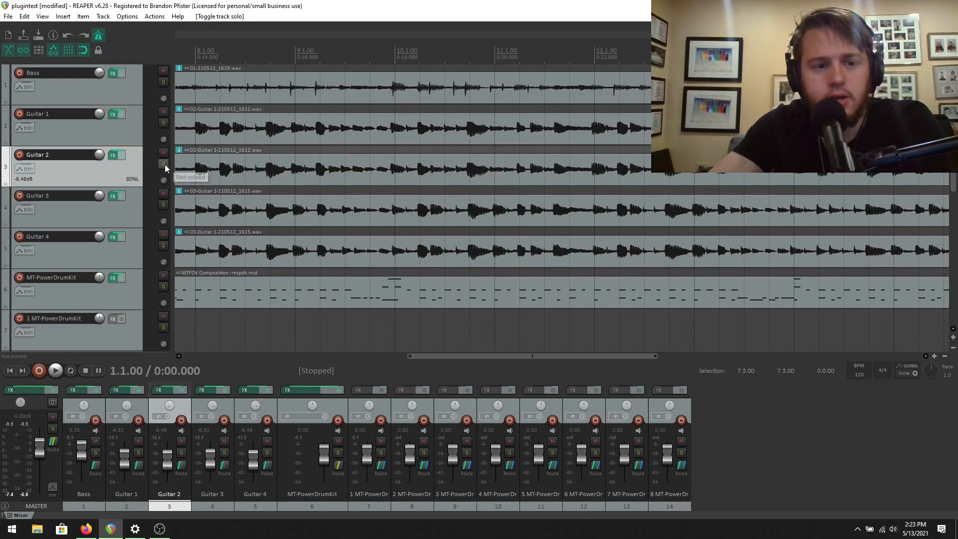
pyautogui.click(164, 163)
pyautogui.click(163, 246)
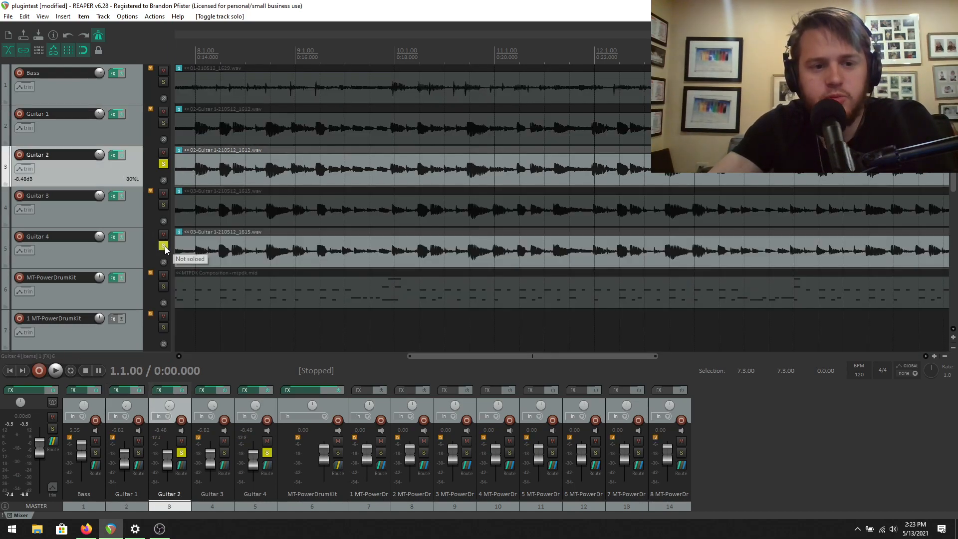
pyautogui.click(56, 370)
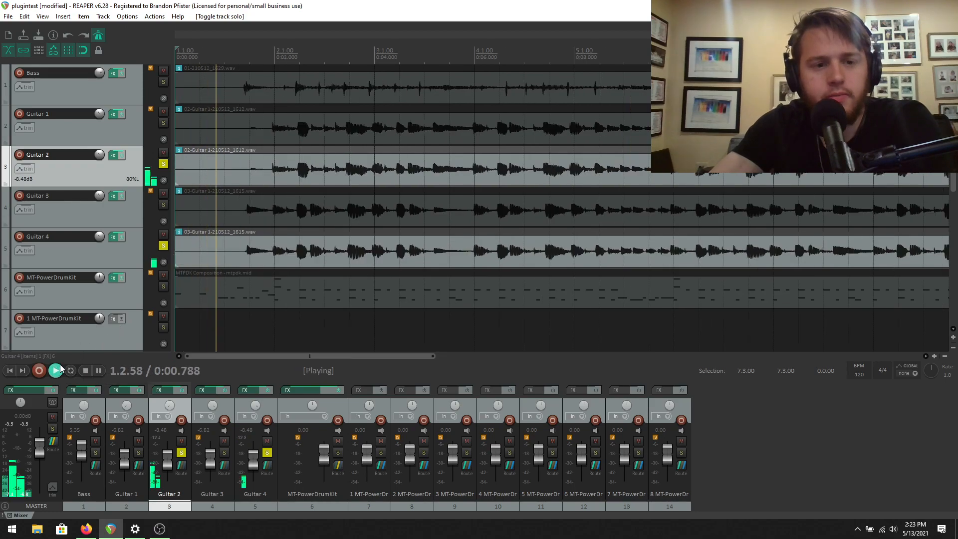
pyautogui.click(87, 371)
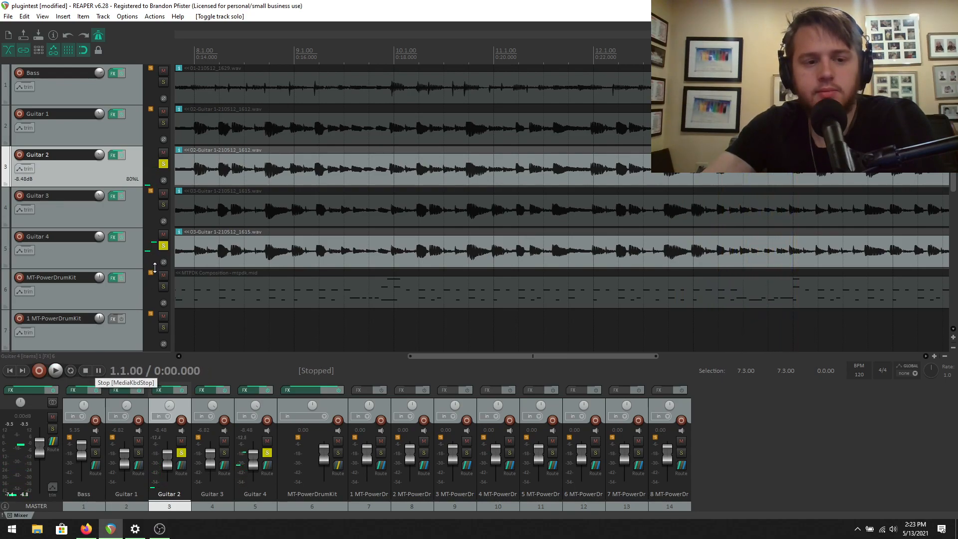
# Step: Add Guitar 3 and Guitar 1 to the soloed tracks and play all four guitars together from the start
pyautogui.click(164, 205)
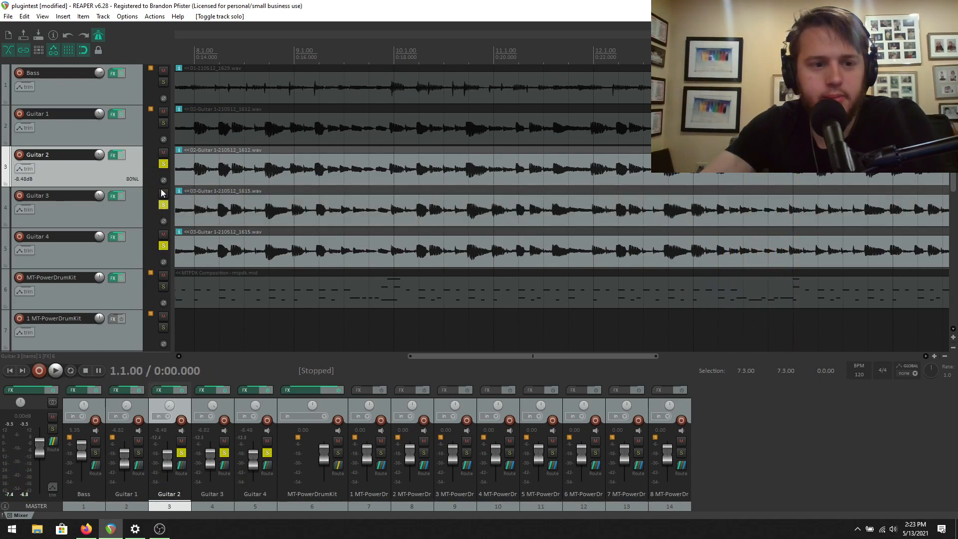
pyautogui.click(163, 122)
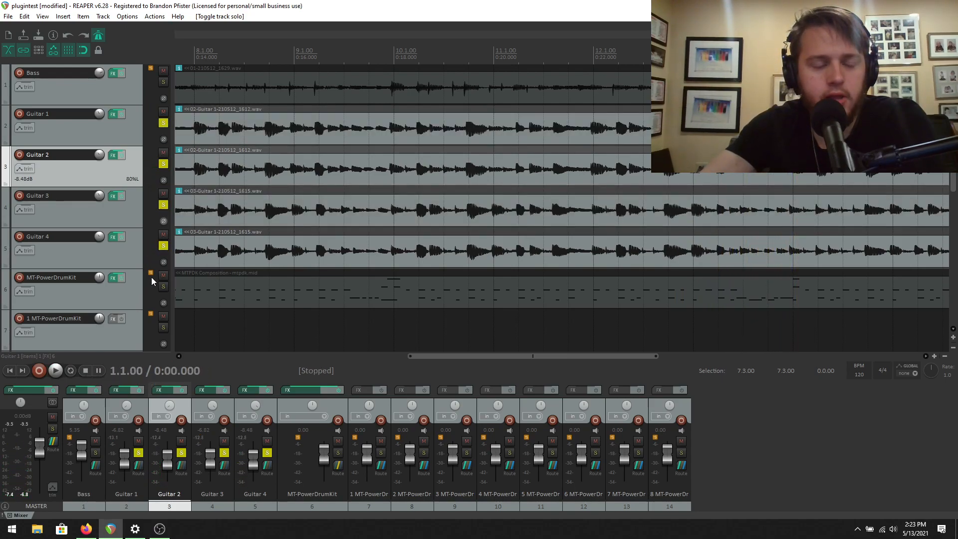
pyautogui.click(58, 371)
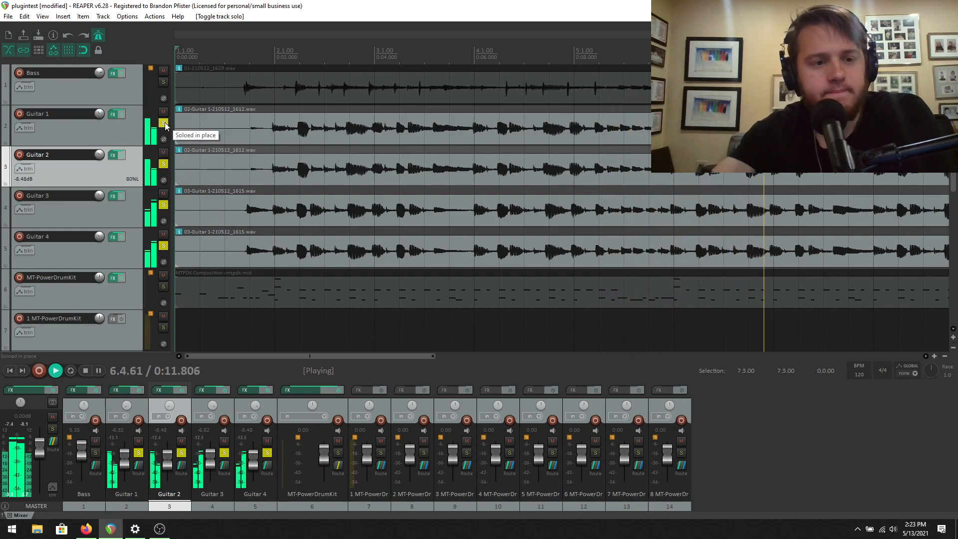
# Step: Compare the Guitar 1 and 3 pair with the Guitar 2 and 4 pair by toggling solos, stopping playback with all four soloed
pyautogui.click(162, 163)
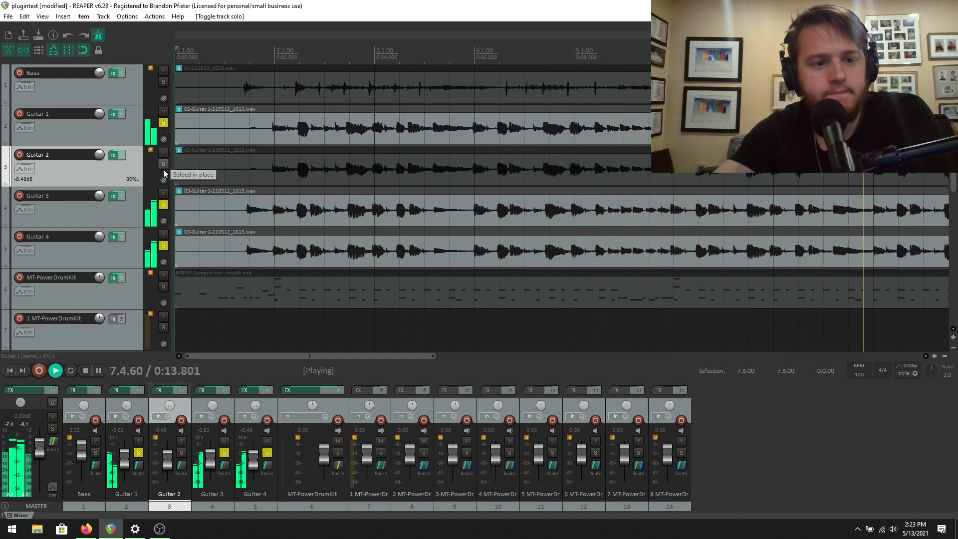
pyautogui.click(167, 247)
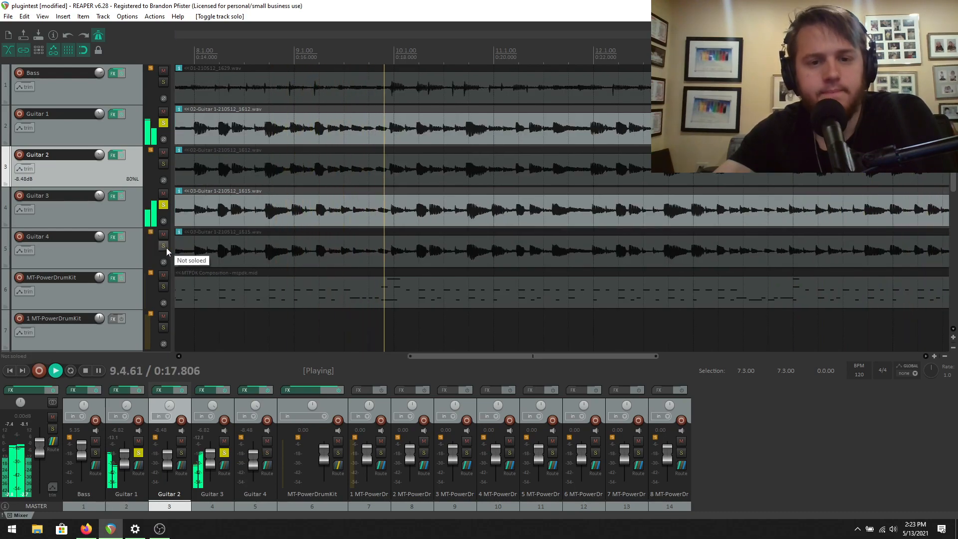
pyautogui.click(165, 247)
pyautogui.click(162, 164)
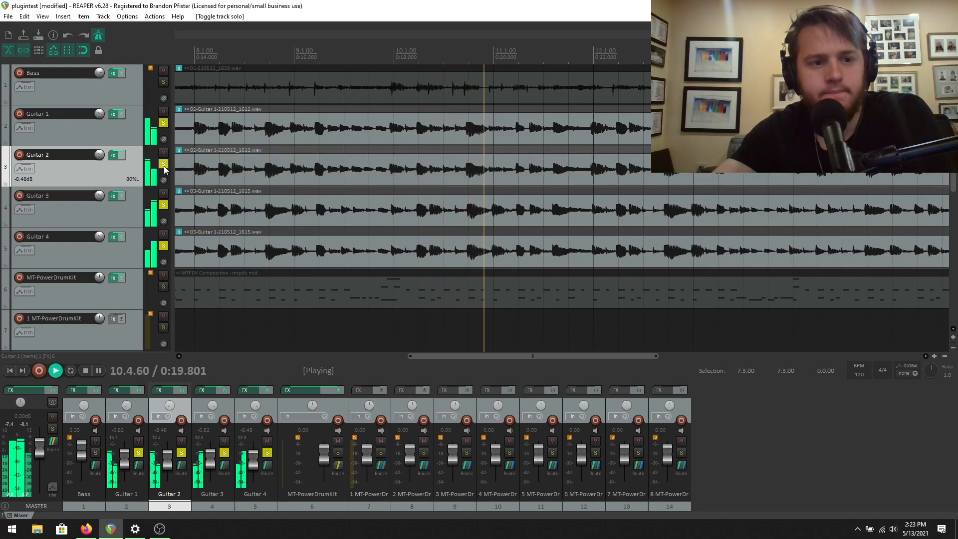
pyautogui.click(163, 123)
pyautogui.click(164, 206)
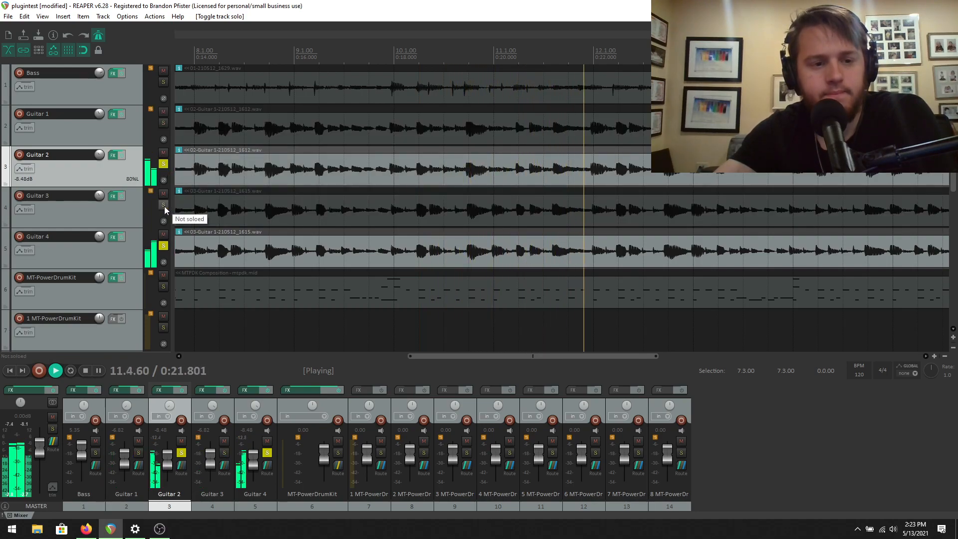
pyautogui.click(163, 206)
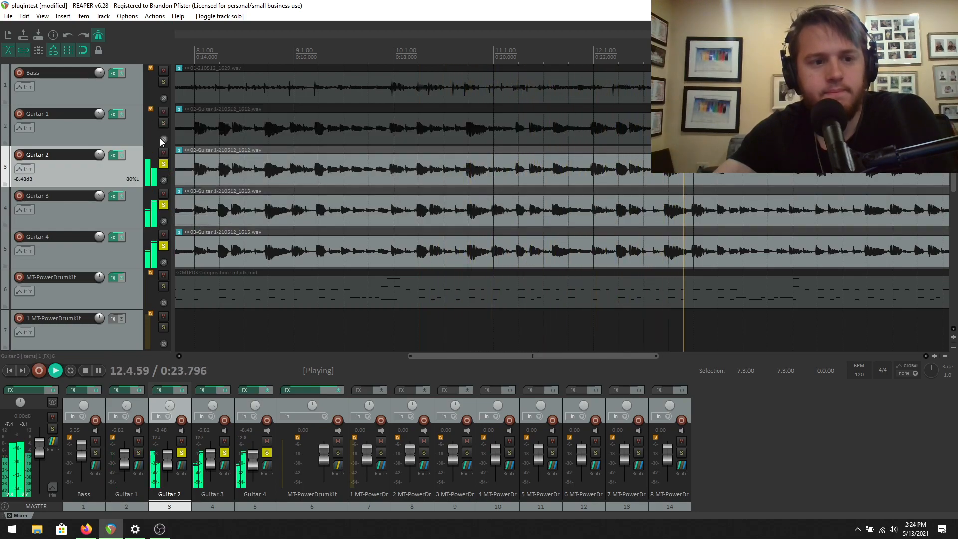
pyautogui.click(161, 124)
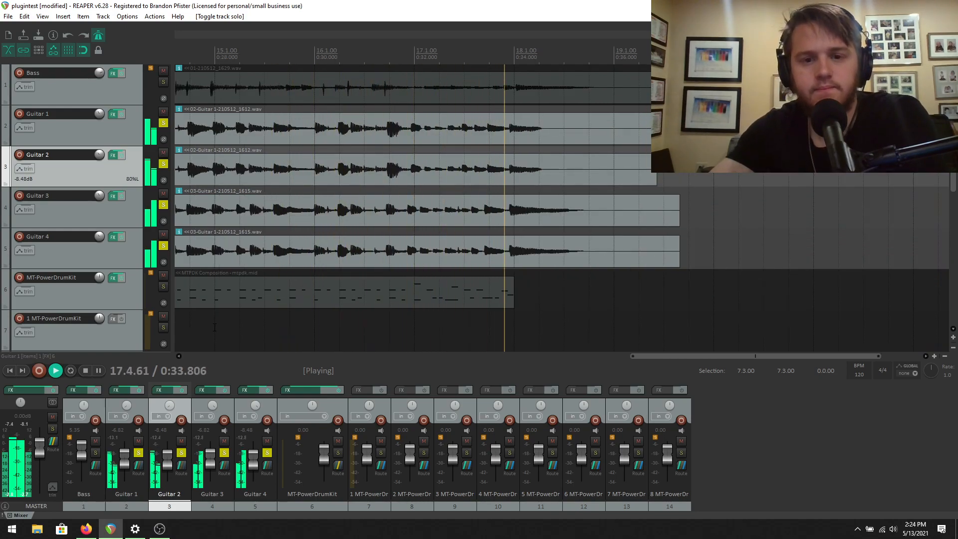
pyautogui.click(86, 371)
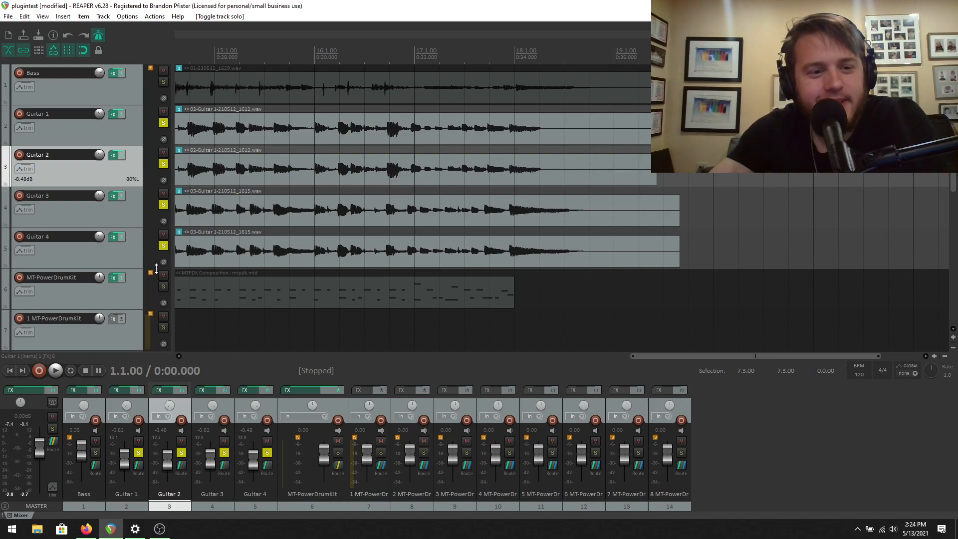
# Step: Unsolo all four guitar tracks
pyautogui.click(163, 246)
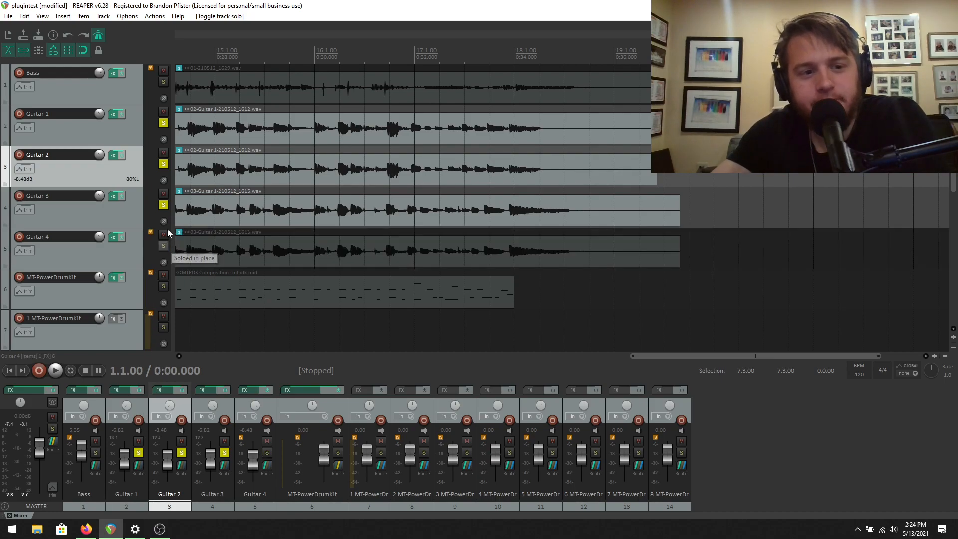
pyautogui.click(163, 205)
pyautogui.click(163, 164)
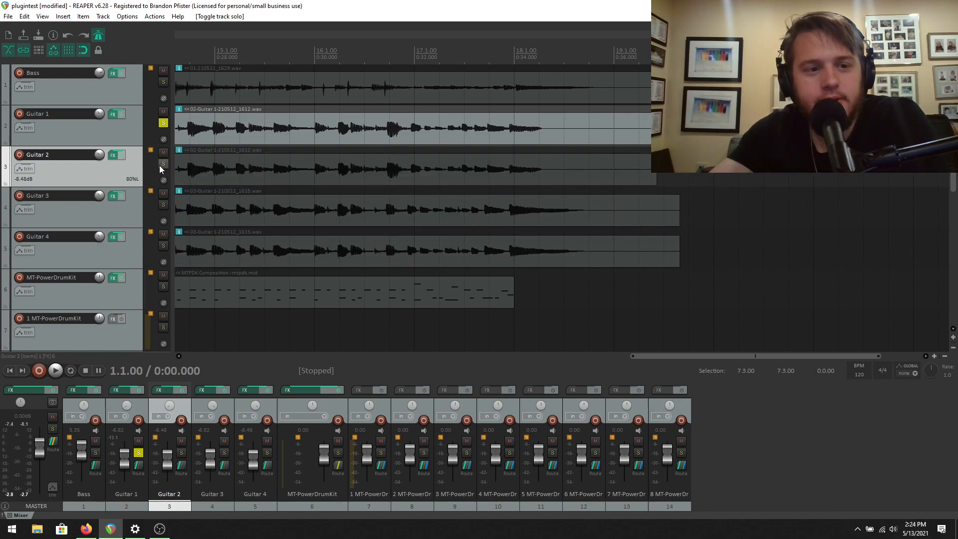
pyautogui.click(166, 123)
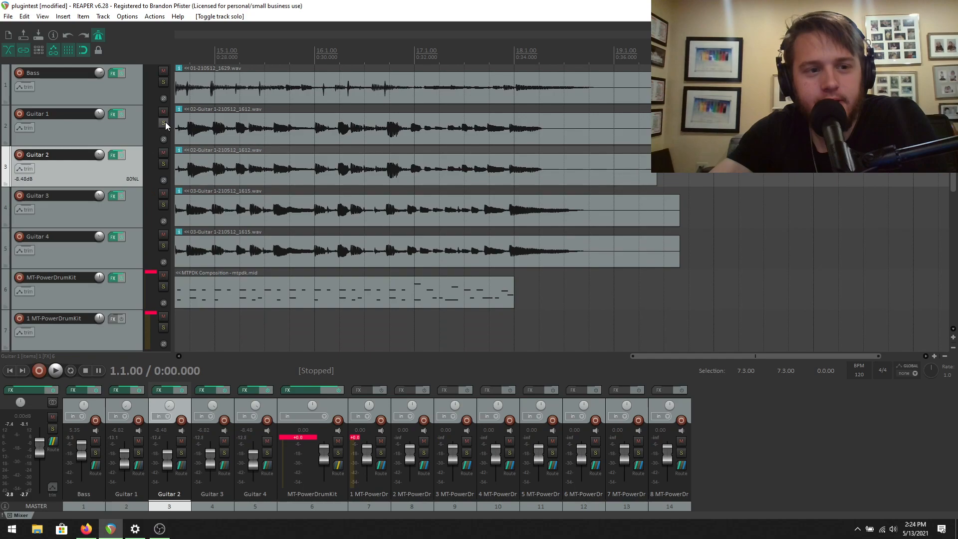
# Step: Examine Guitar 1's ReaEQ, AmpliTube 5 and Mercuriall TSC plug-ins, closing the effect chain when done
pyautogui.click(113, 114)
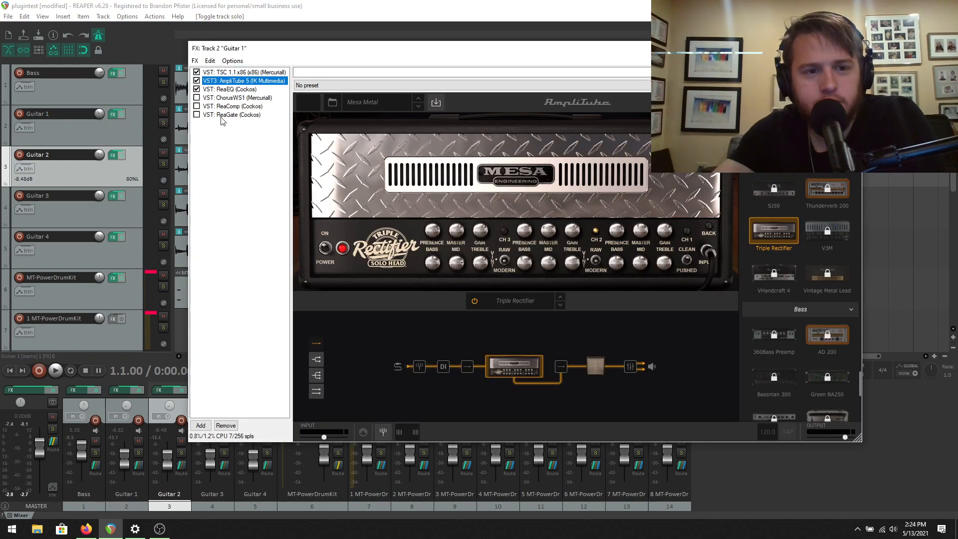
pyautogui.click(231, 90)
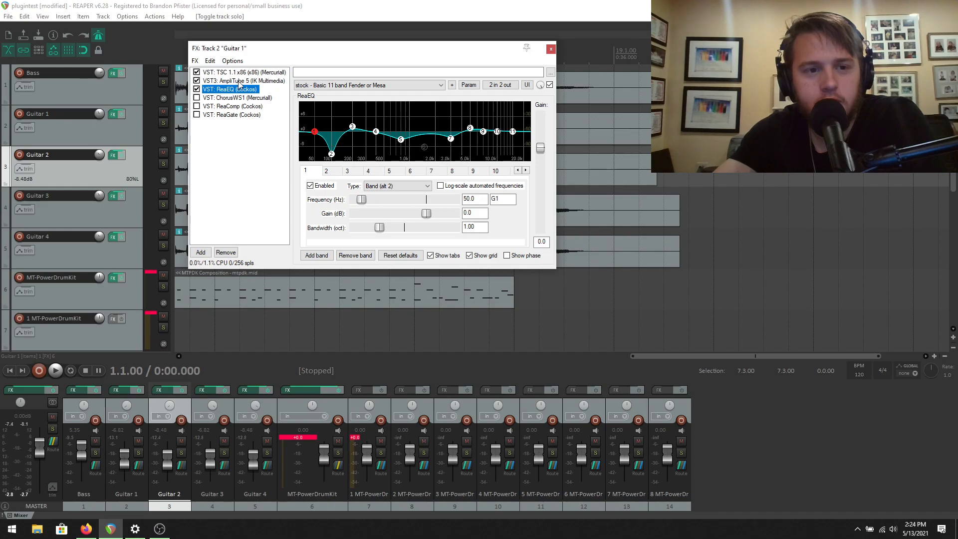
pyautogui.click(239, 81)
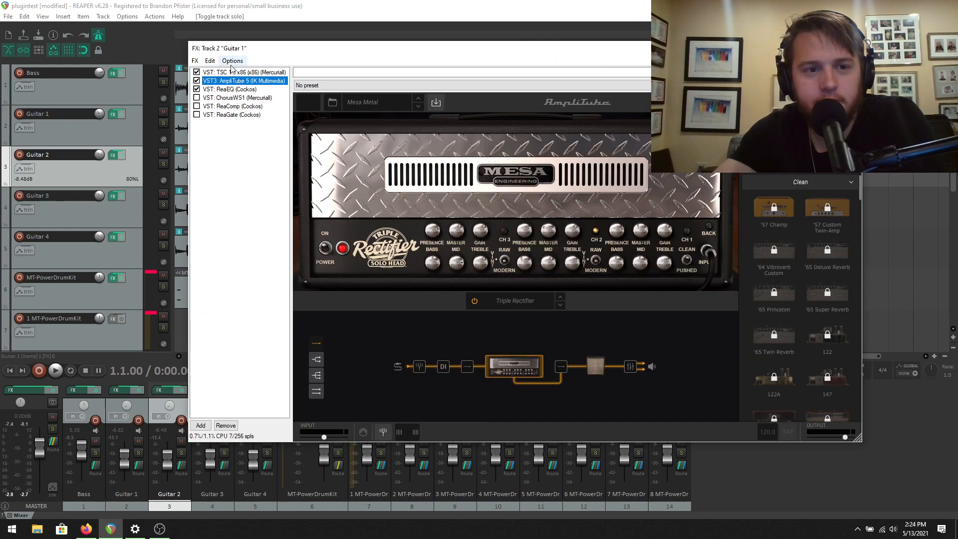
pyautogui.click(231, 73)
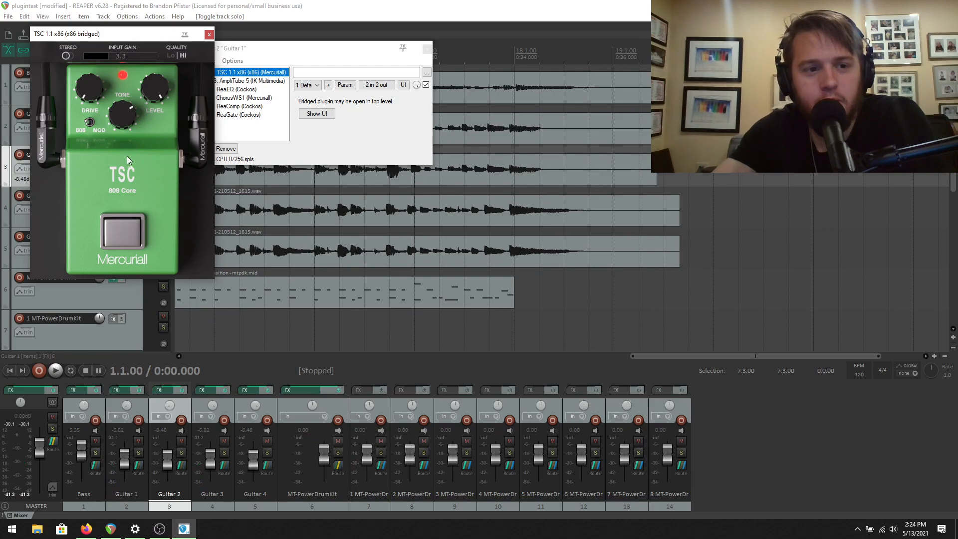
pyautogui.click(209, 34)
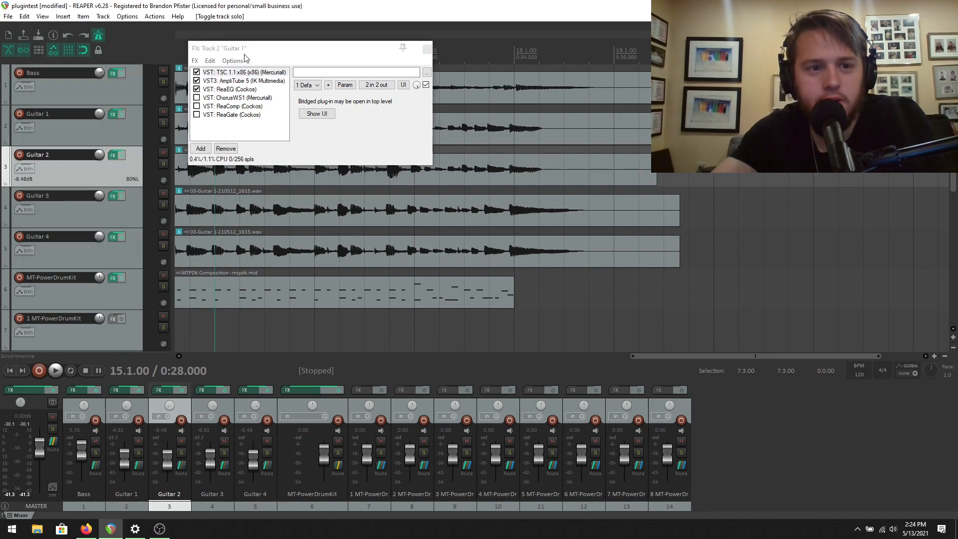
pyautogui.click(427, 48)
# Step: Return to the project start, solo the main MT-PowerDrumKit track and play the drums
pyautogui.moveTo(657, 357); pyautogui.dragTo(181, 372)
pyautogui.click(178, 47)
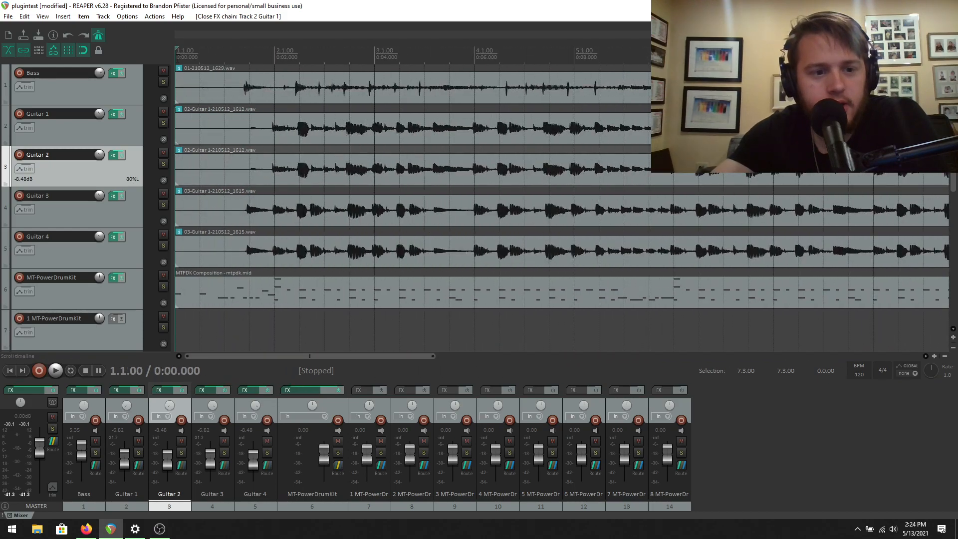
pyautogui.click(163, 288)
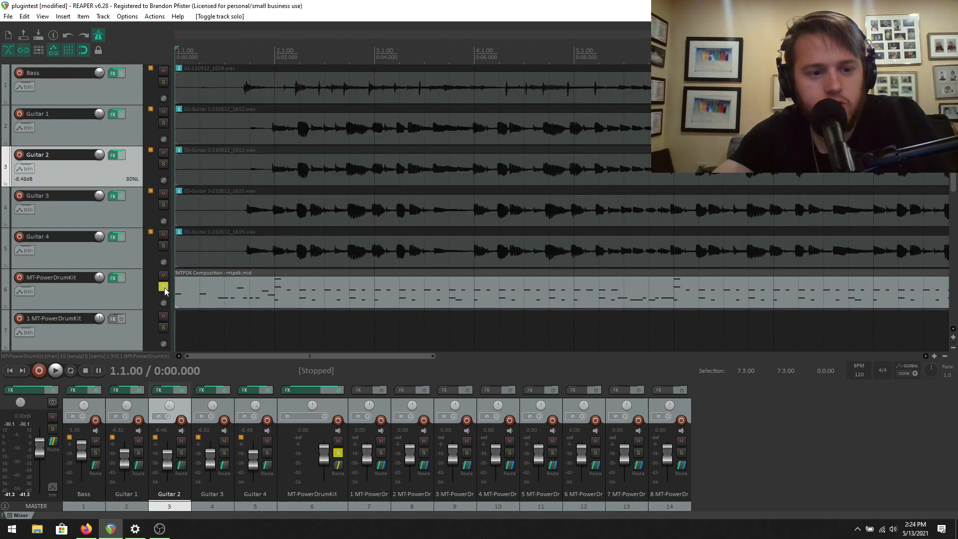
pyautogui.click(55, 372)
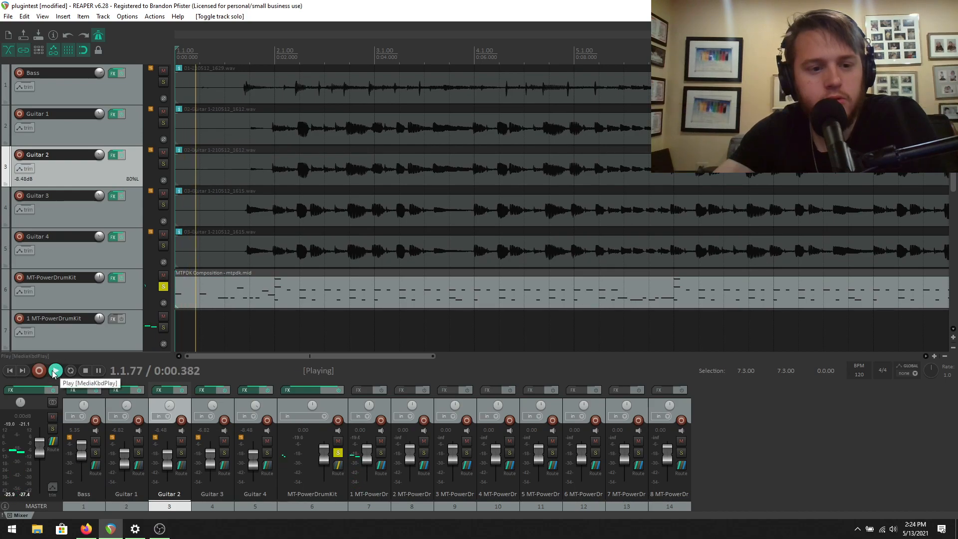
# Step: Open the MT-PowerDrumKit instrument during playback, move its window clear of the track controls and stop playback
pyautogui.click(113, 278)
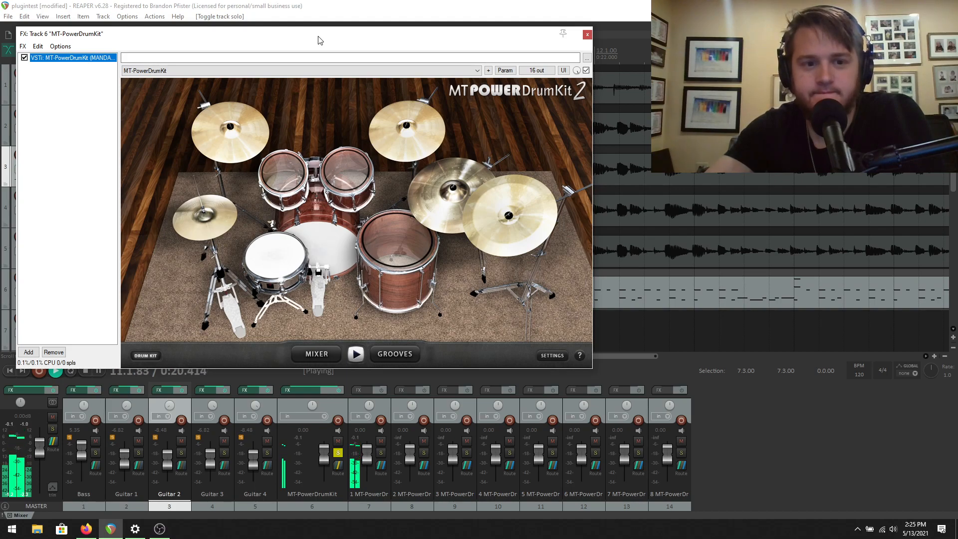
pyautogui.moveTo(318, 40); pyautogui.dragTo(577, 44)
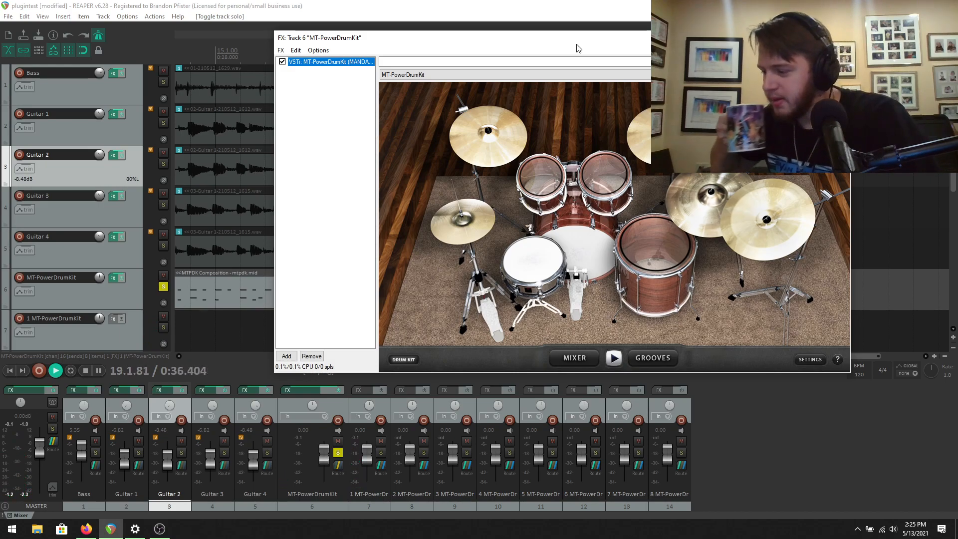
pyautogui.press('space')
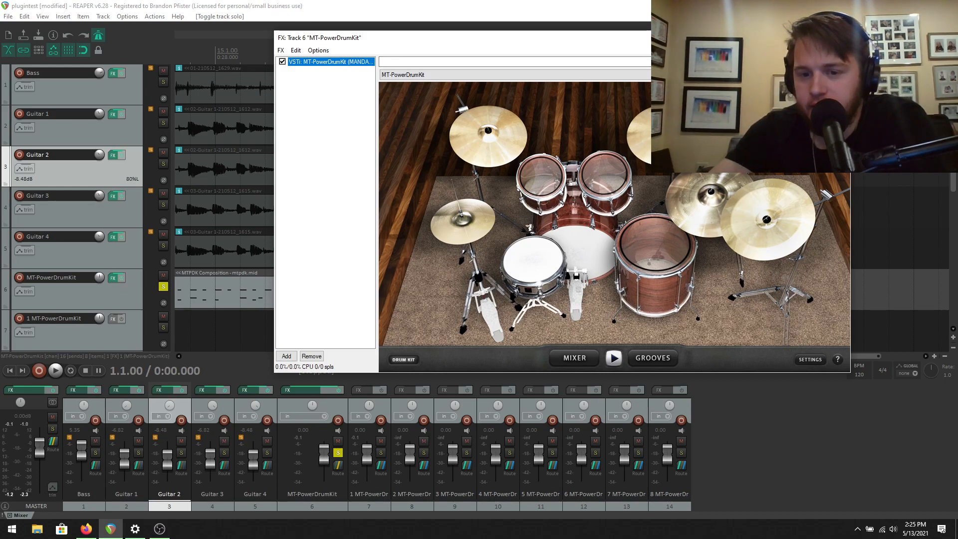
# Step: Audition individual pieces of the MT-PowerDrumKit: the snare, kick, a rack tom, both crash cymbals and the hi-hat
pyautogui.click(528, 263)
pyautogui.click(587, 252)
pyautogui.click(605, 175)
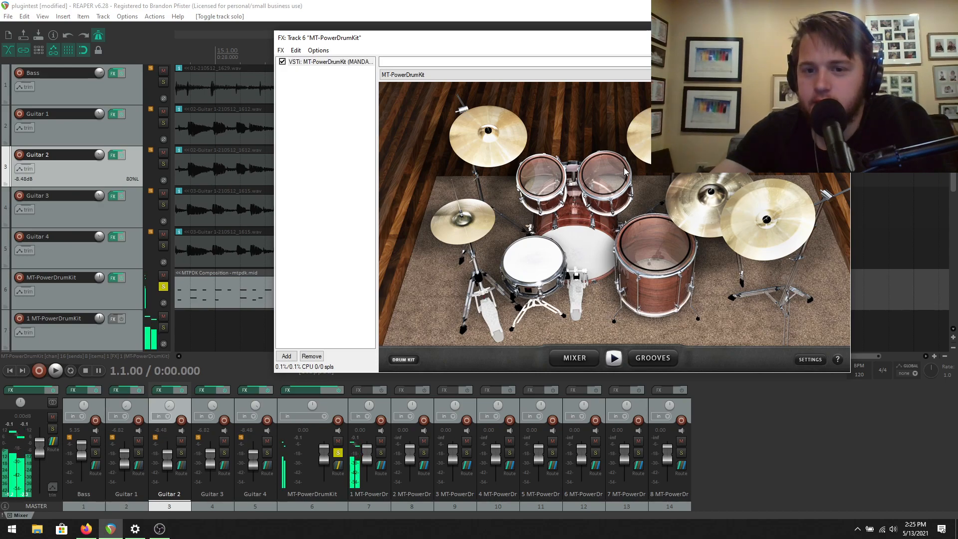
pyautogui.click(641, 142)
pyautogui.click(491, 152)
pyautogui.click(466, 211)
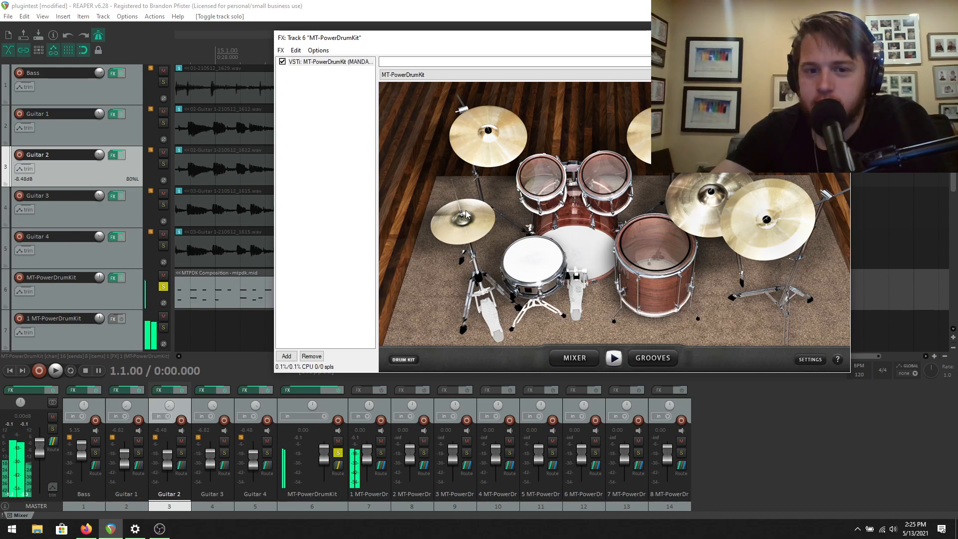
# Step: Look over the drum kit's groove library and its mixer, returning to the grooves
pyautogui.click(664, 362)
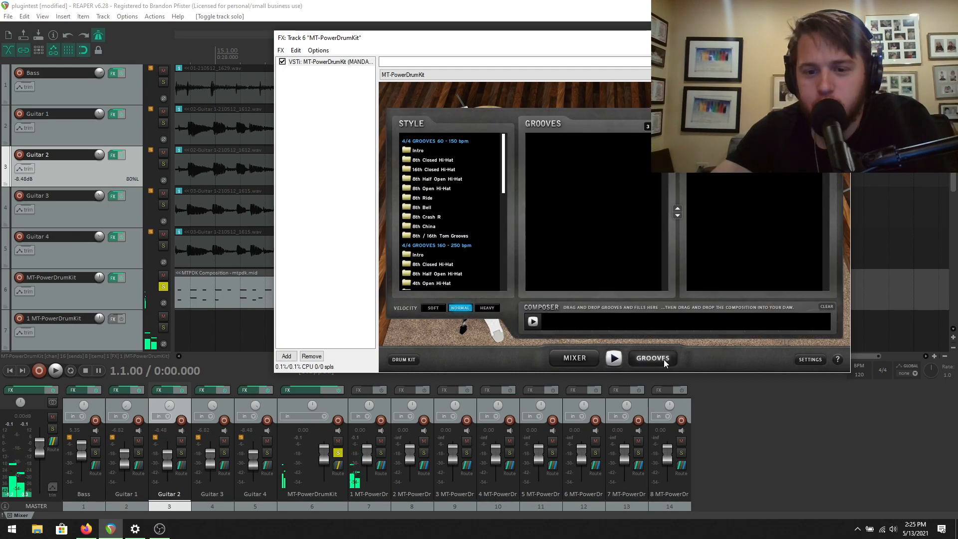
pyautogui.click(567, 357)
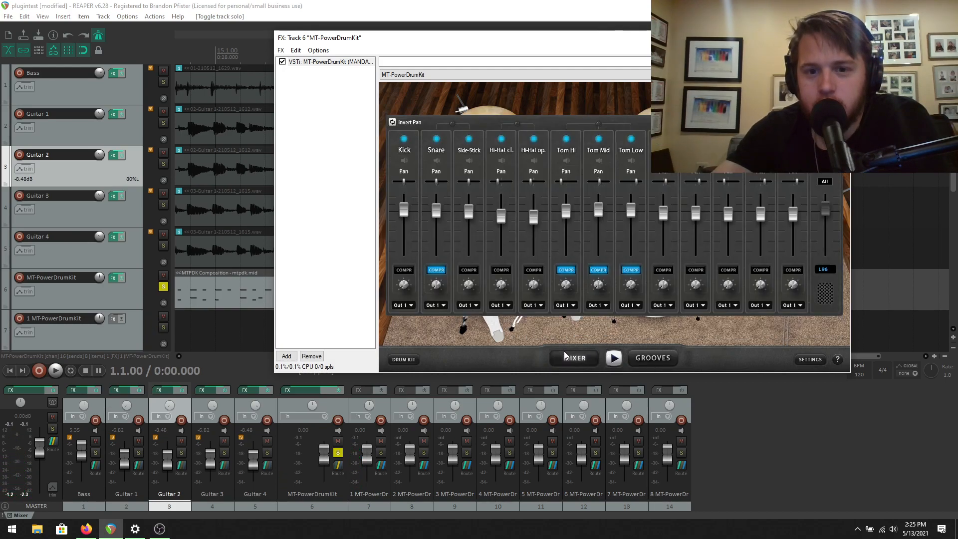
pyautogui.click(656, 362)
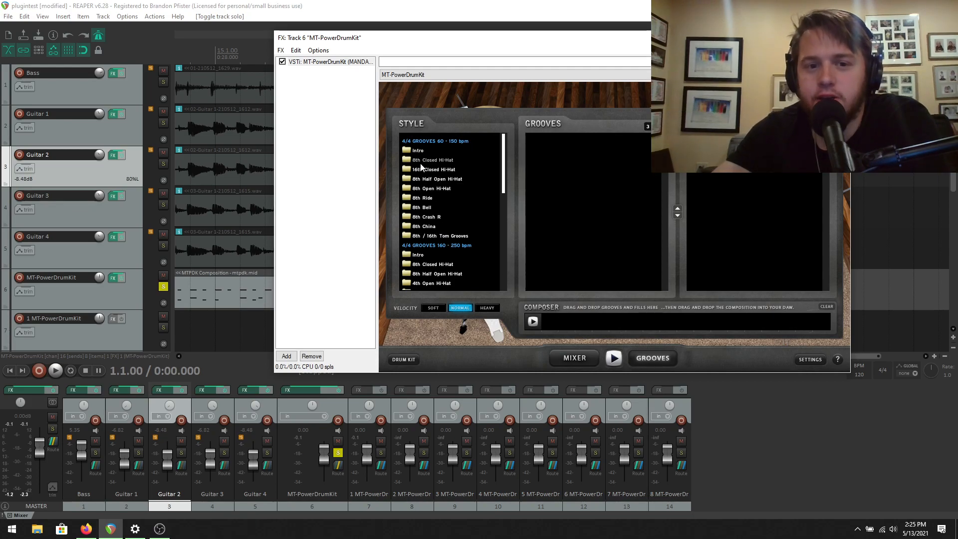
# Step: Preview the Intro 06 Snare only groove from the Intro folder of the 4/4 Grooves 60 - 150 bpm
pyautogui.click(418, 150)
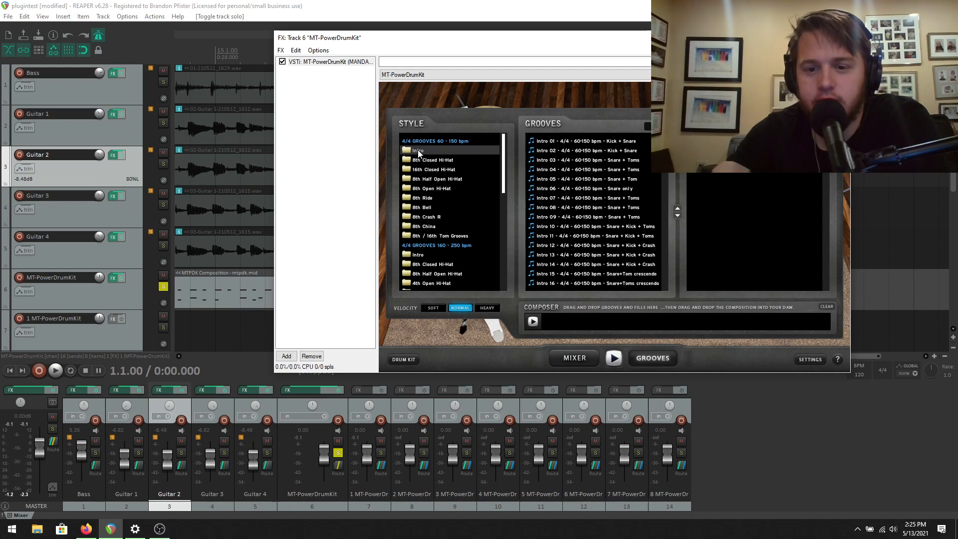
pyautogui.click(572, 190)
pyautogui.doubleClick(571, 191)
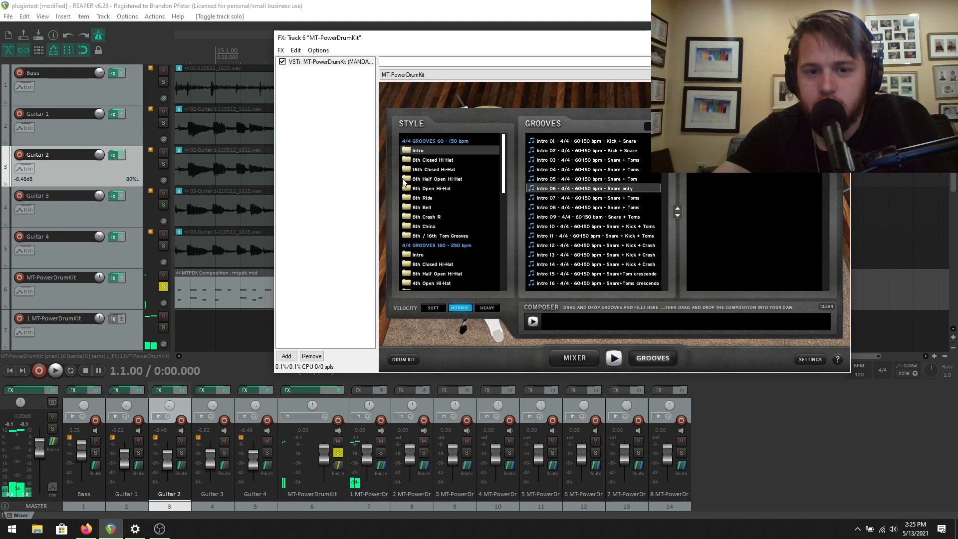
# Step: Browse the groove styles and preview Intro 03 Snare + Toms from the Intro SHUFFLE folder, stopping the preview
pyautogui.scroll(-10, 436, 258)
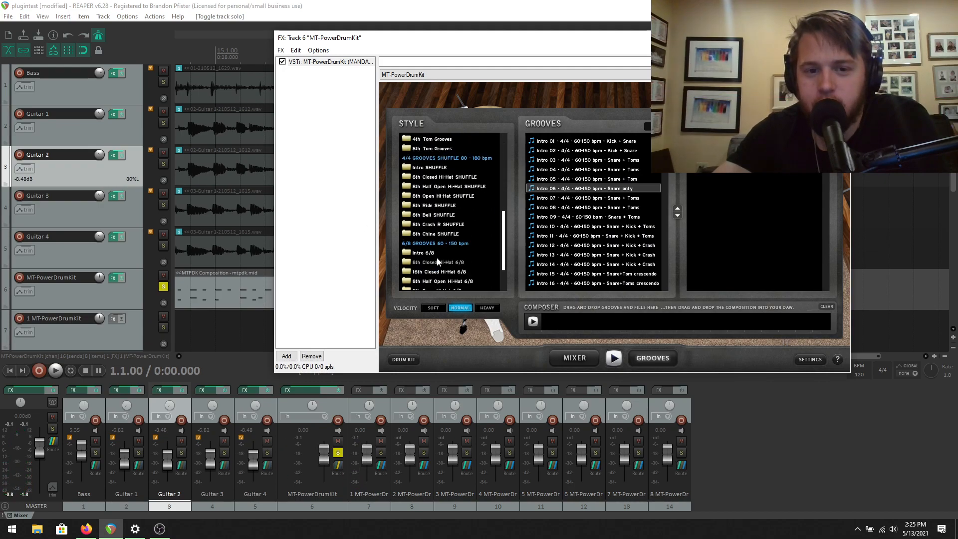
pyautogui.scroll(2, 433, 210)
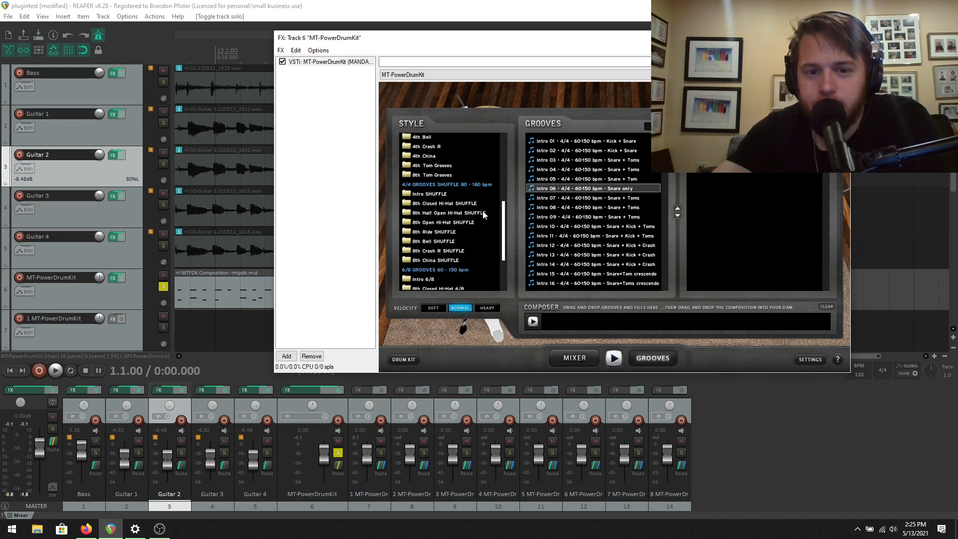
pyautogui.click(432, 194)
pyautogui.click(549, 160)
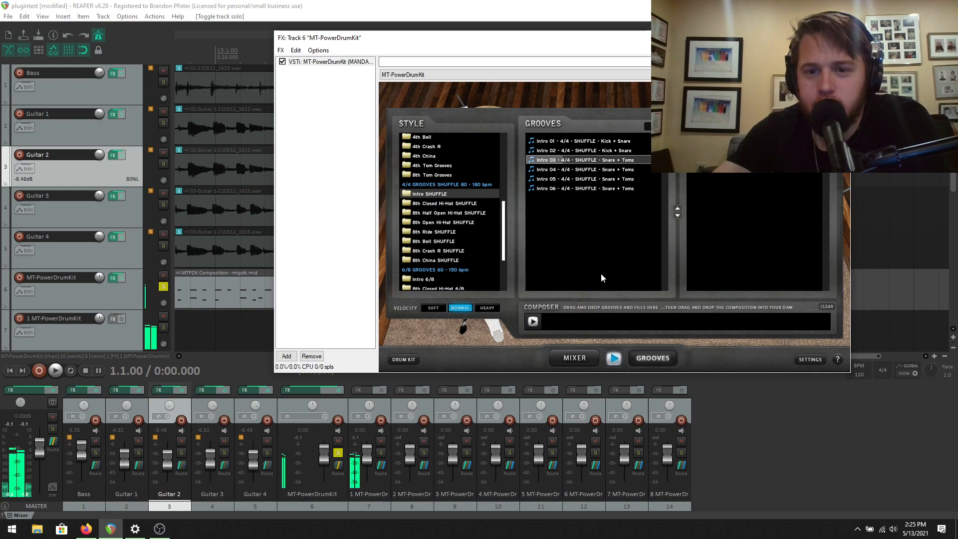
pyautogui.click(619, 358)
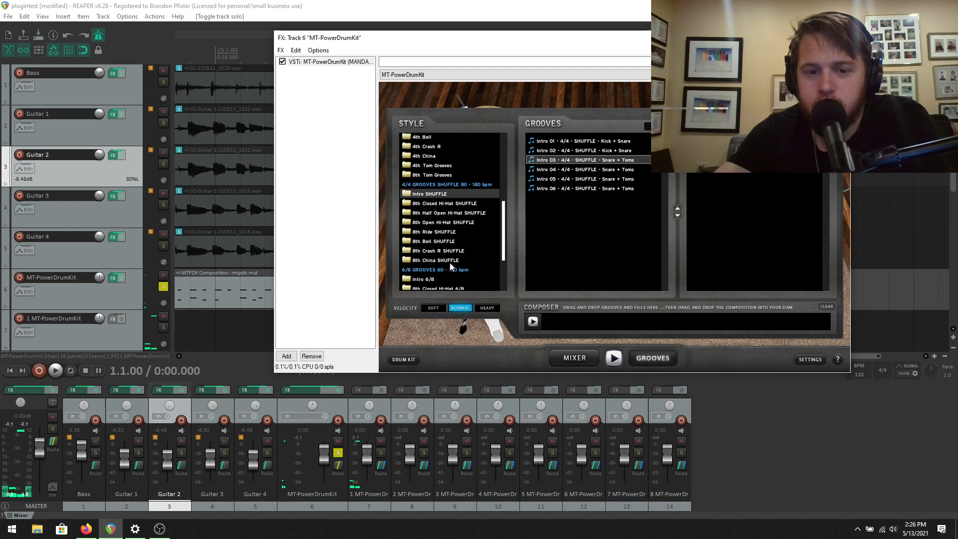
# Step: Browse the groove styles down to the 6/8 Grooves 60 - 150 bpm and preview the Intro 6/8 folder, stopping the preview
pyautogui.scroll(-1, 444, 247)
pyautogui.scroll(5, 437, 211)
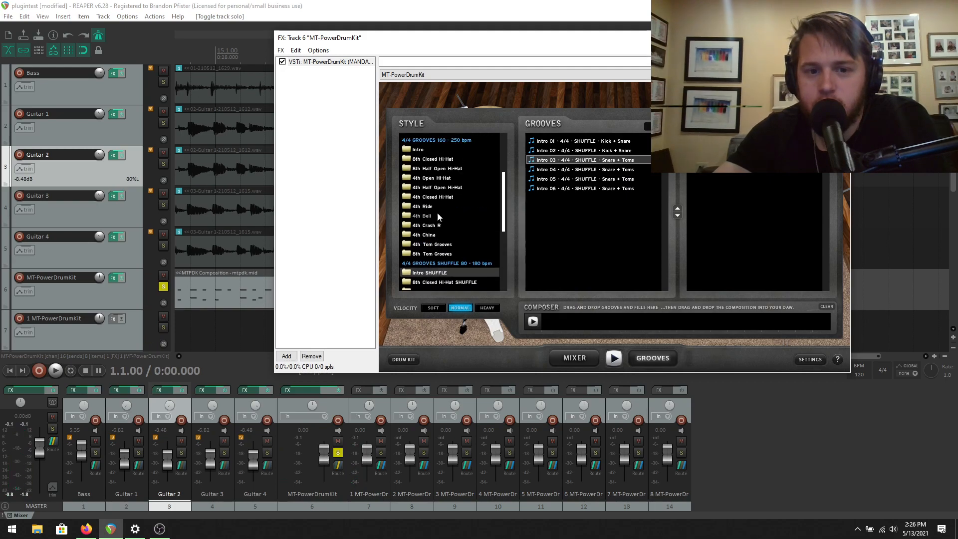
pyautogui.scroll(-1, 440, 214)
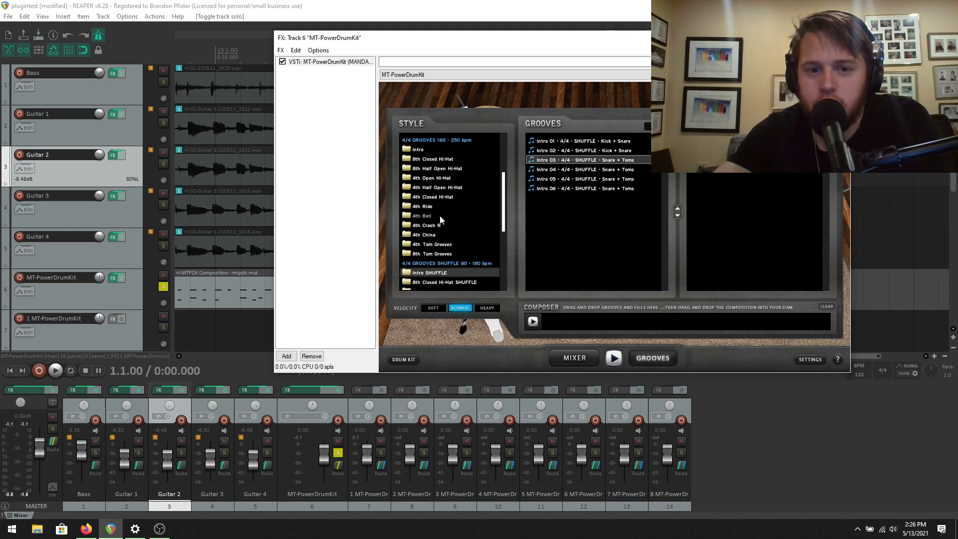
pyautogui.scroll(-10, 441, 218)
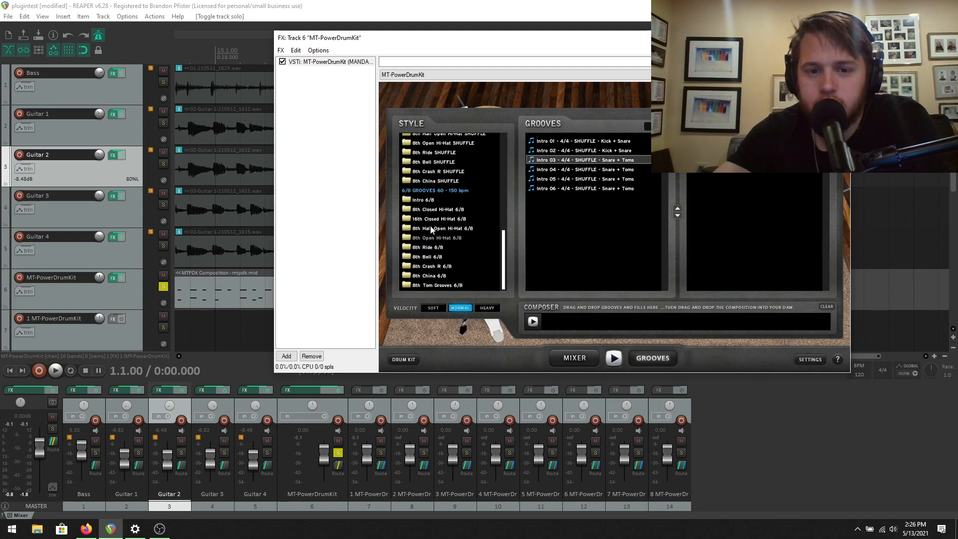
pyautogui.click(430, 228)
pyautogui.click(427, 218)
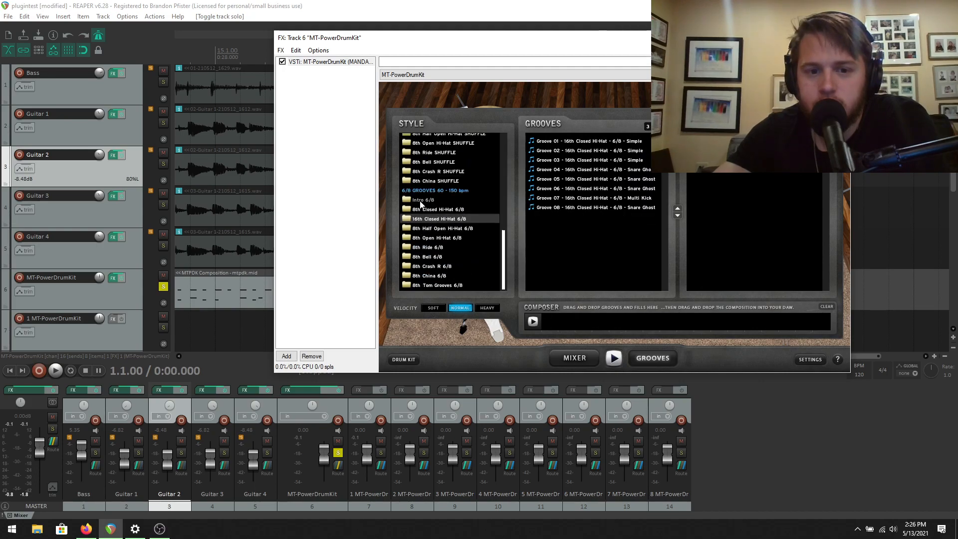
pyautogui.click(419, 200)
pyautogui.click(615, 359)
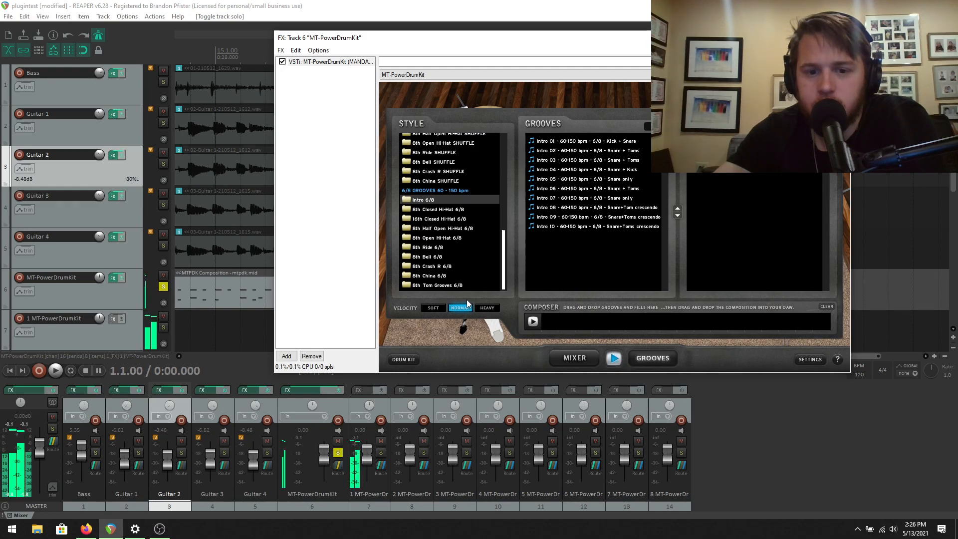
pyautogui.click(613, 359)
# Step: Preview the 8th Ride SHUFFLE folder of the 4/4 Grooves SHUFFLE 80 - 180 bpm, stopping the preview
pyautogui.scroll(2, 432, 249)
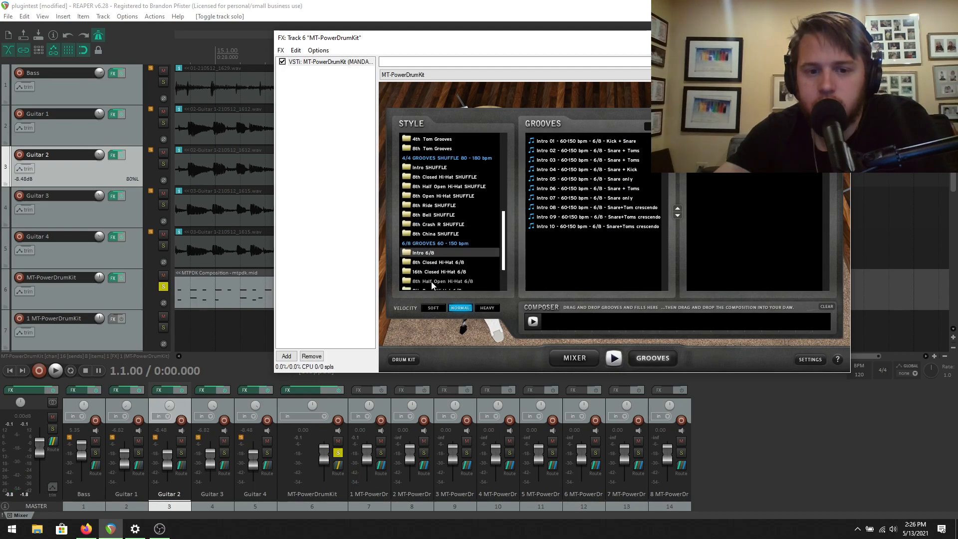
pyautogui.scroll(3, 433, 264)
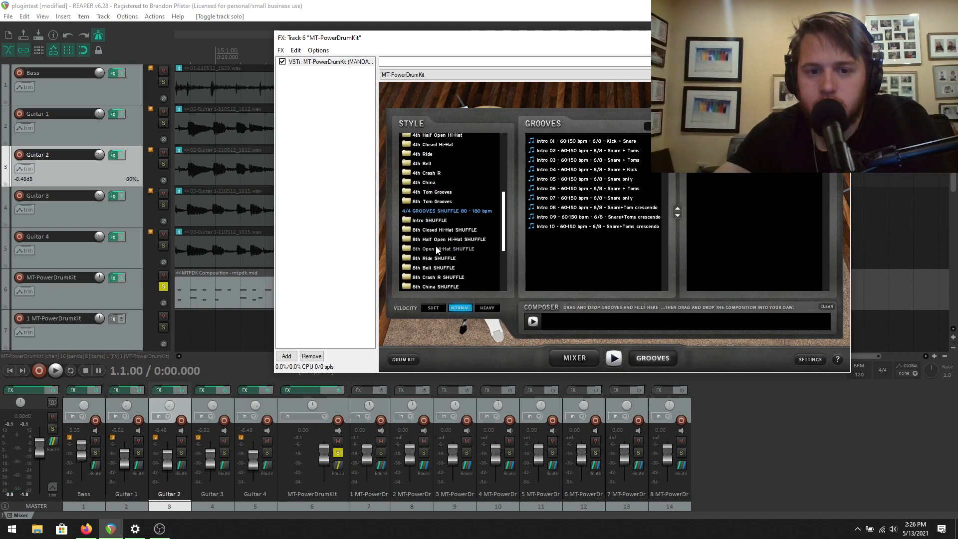
pyautogui.click(443, 262)
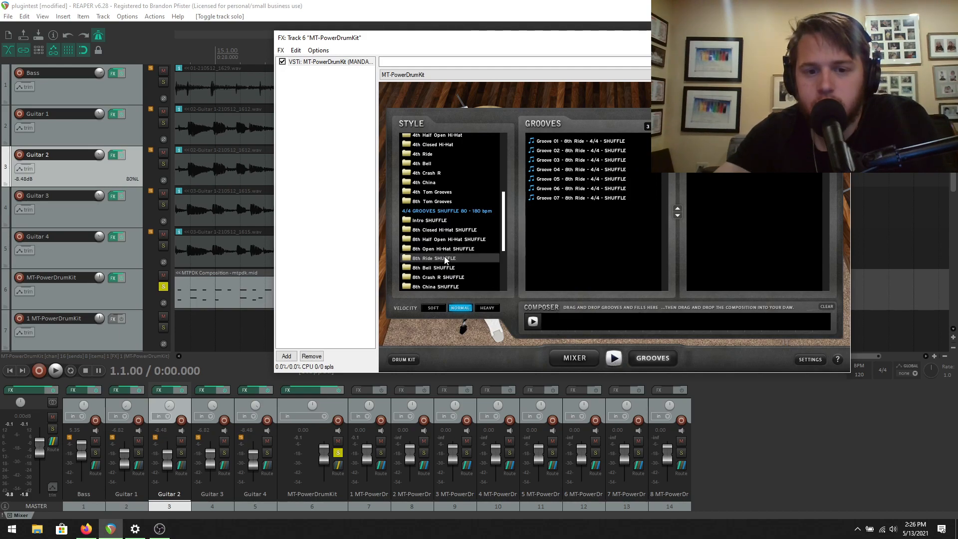
pyautogui.click(614, 356)
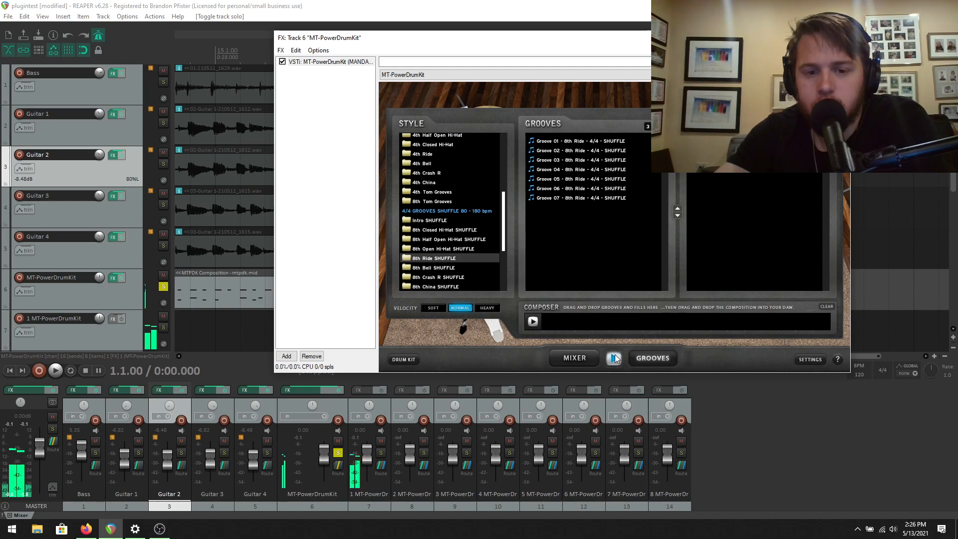
pyautogui.click(615, 358)
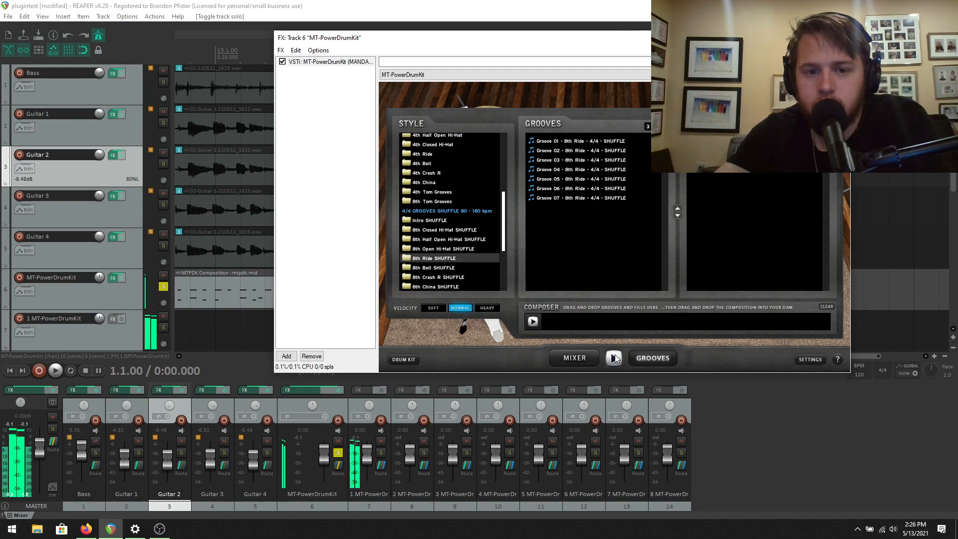
# Step: Preview Groove 08 Simple from the 4th China folder of the 4/4 Grooves 160 - 250 bpm, stopping the preview
pyautogui.click(430, 182)
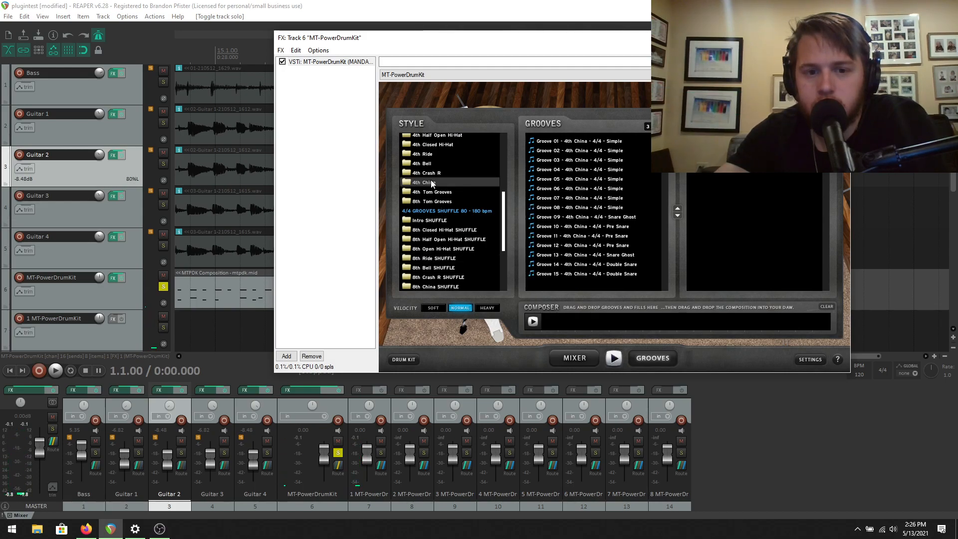
pyautogui.click(614, 360)
pyautogui.scroll(4, 454, 212)
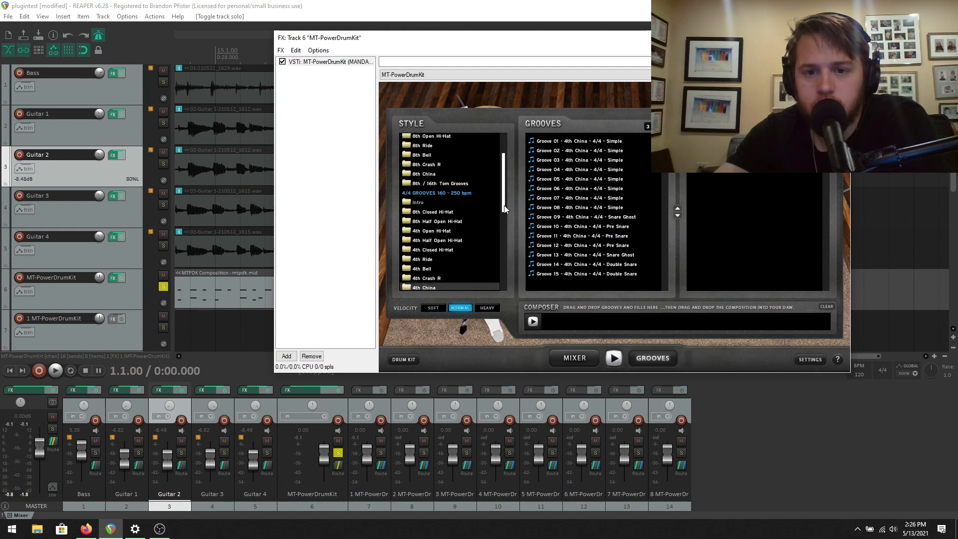
pyautogui.click(554, 207)
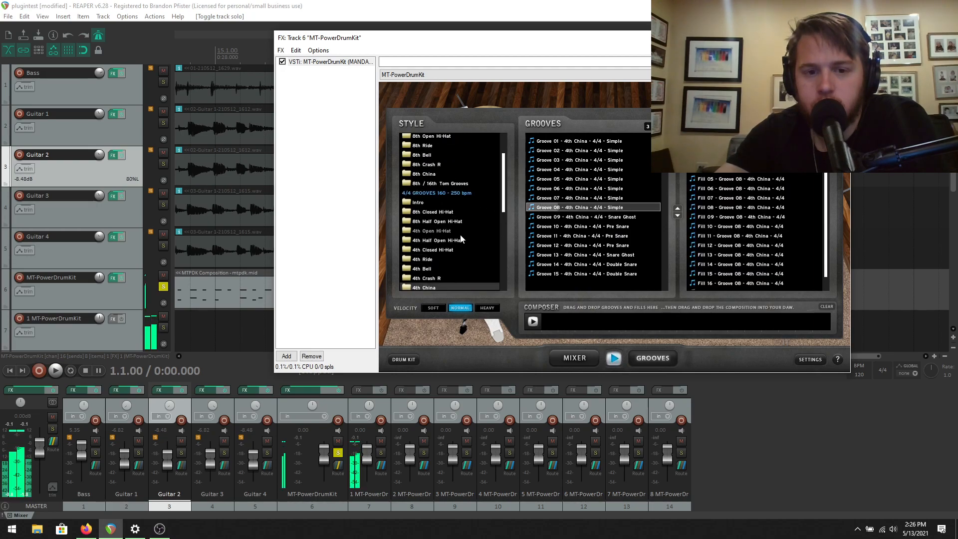
pyautogui.click(617, 361)
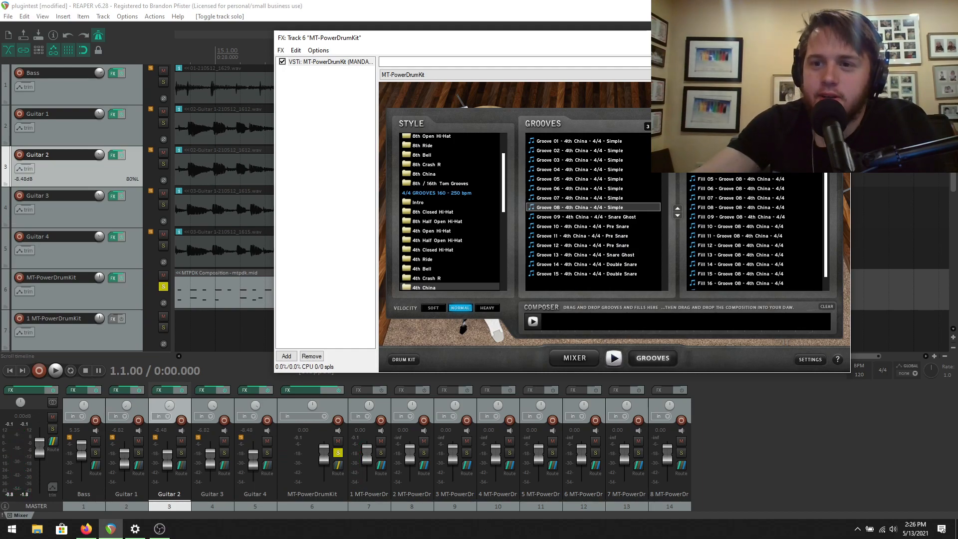
# Step: Close the drum kit's effects window and bring the timeline back to the start of the project
pyautogui.click(840, 38)
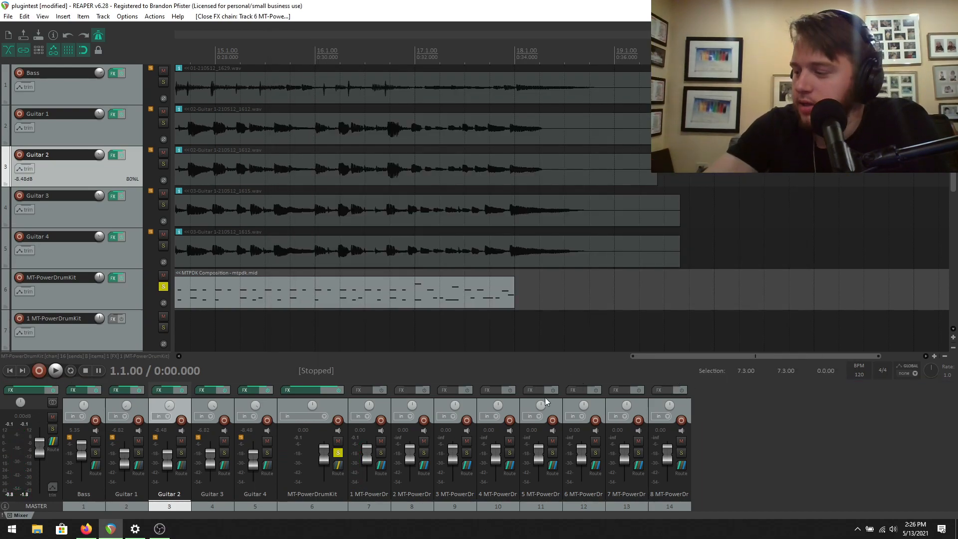
pyautogui.moveTo(681, 356); pyautogui.dragTo(235, 356)
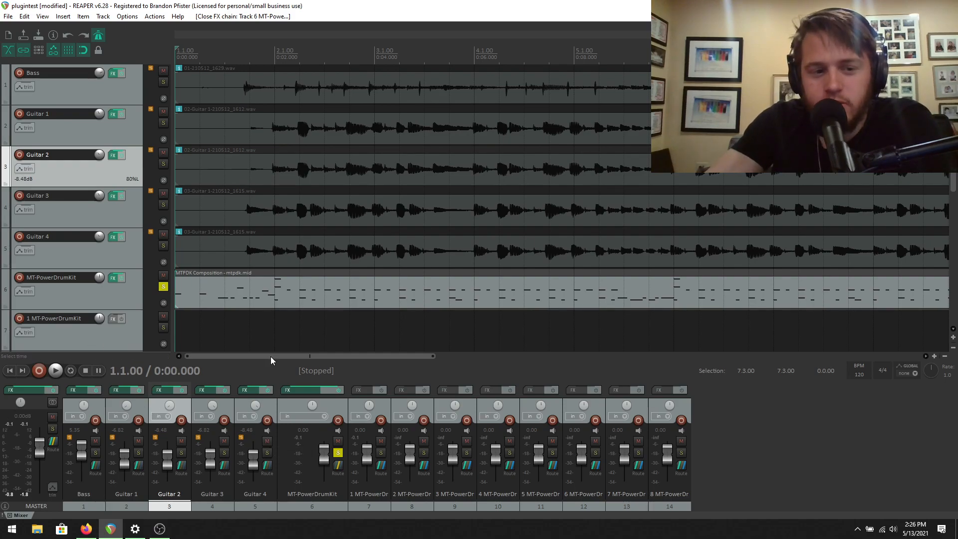
pyautogui.moveTo(264, 353); pyautogui.dragTo(169, 343)
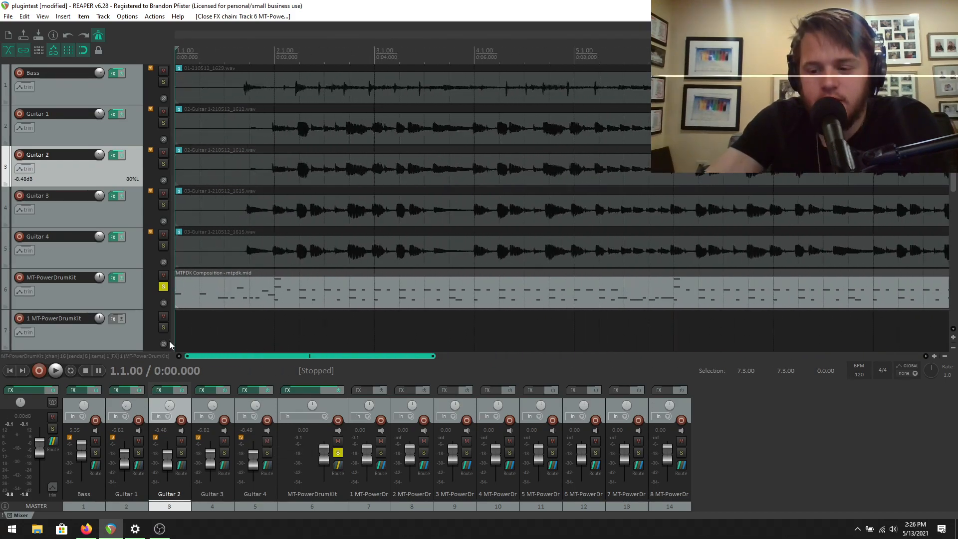
# Step: Look over the master track's hardware outputs, including the ReaRoute 1 / ReaRoute 2 routing, and close them
pyautogui.click(54, 444)
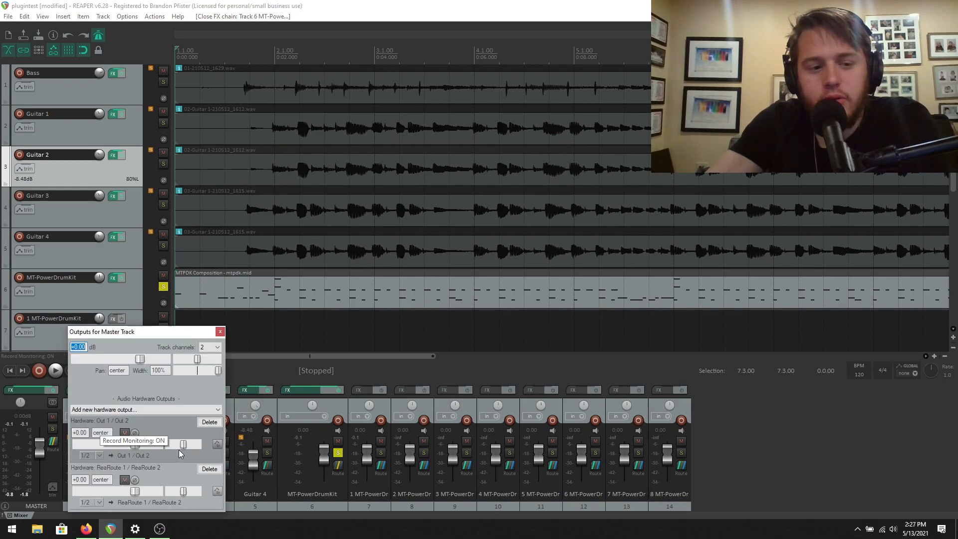
pyautogui.moveTo(133, 328); pyautogui.dragTo(123, 180)
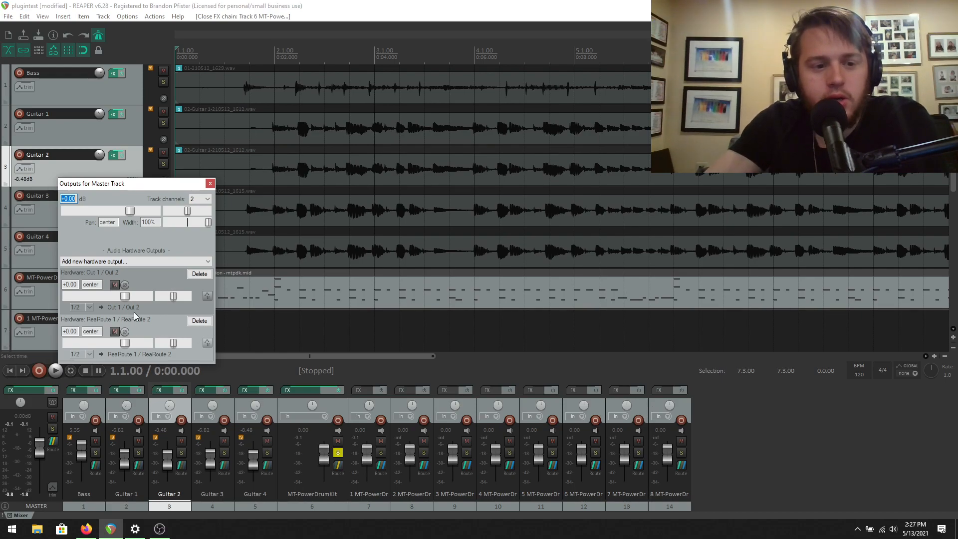
pyautogui.click(210, 184)
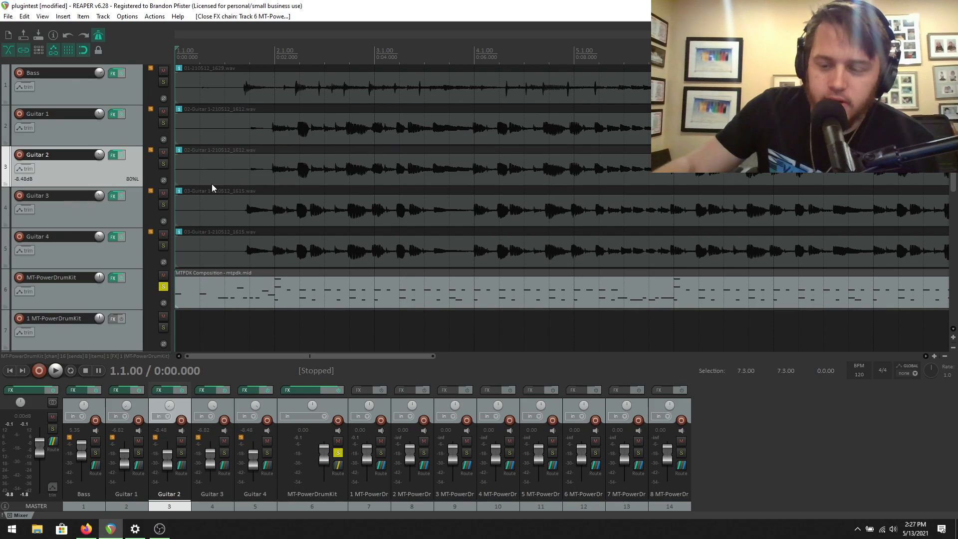
# Step: Switch to OBS Studio and transition the stream to the Camera Only scene
pyautogui.click(159, 532)
pyautogui.click(157, 535)
pyautogui.click(158, 536)
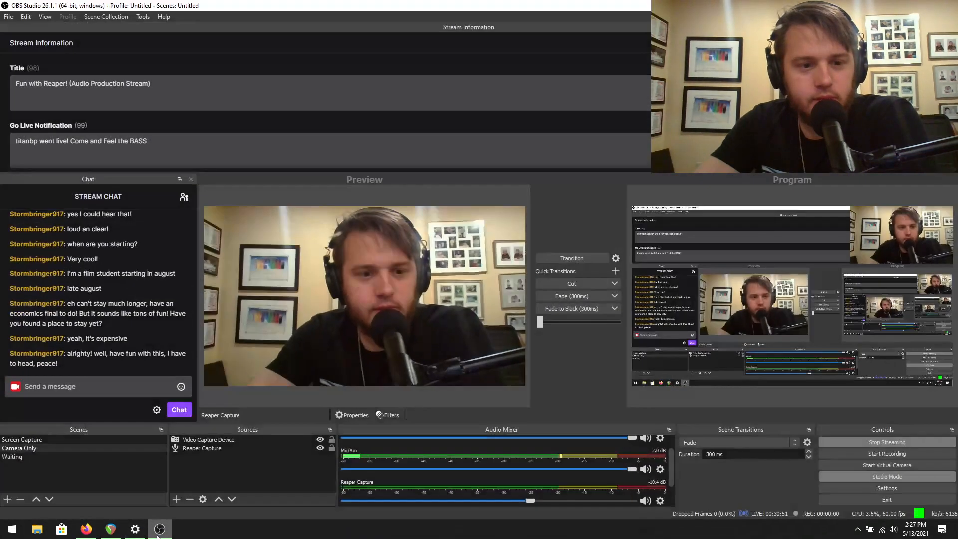
pyautogui.click(581, 260)
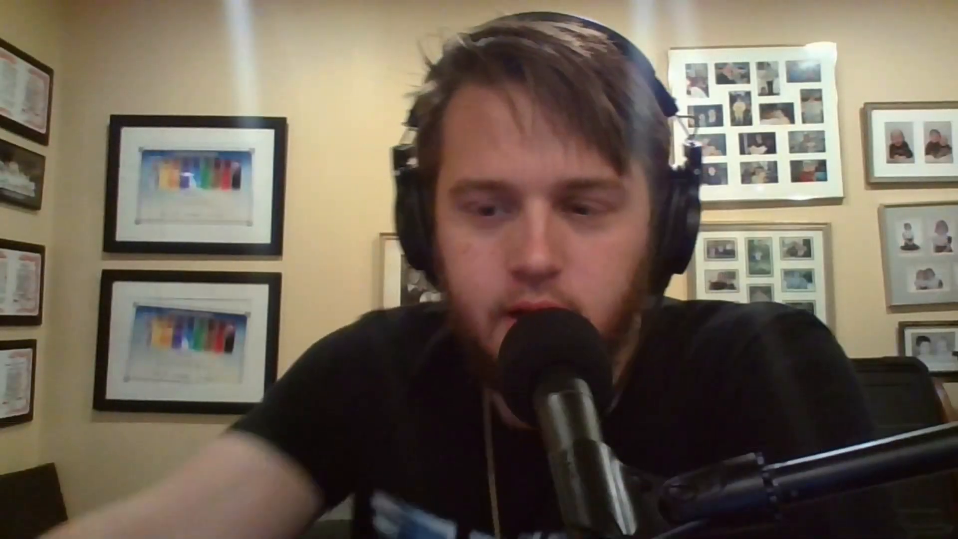
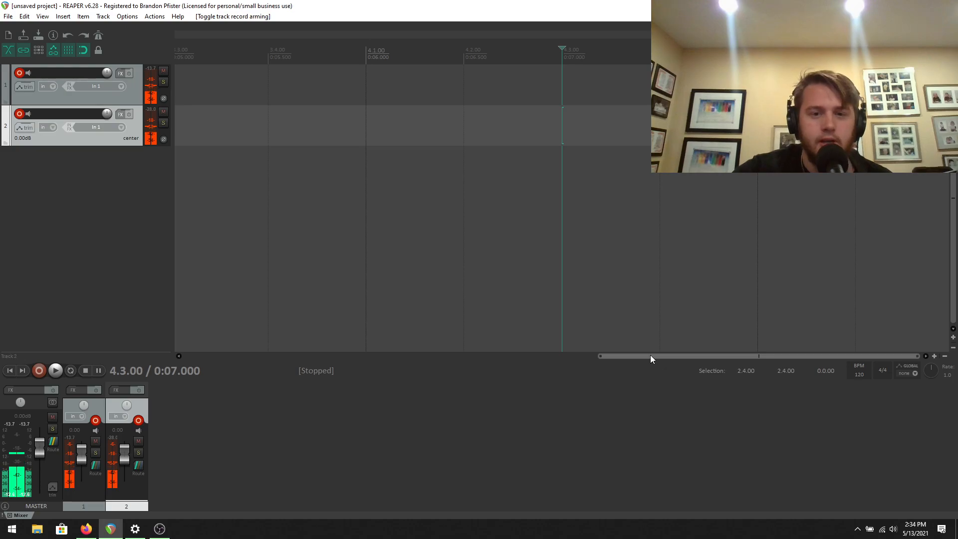
pyautogui.moveTo(651, 357); pyautogui.dragTo(554, 356)
pyautogui.scroll(-9, 503, 290)
pyautogui.scroll(2, 420, 264)
pyautogui.scroll(1, 420, 265)
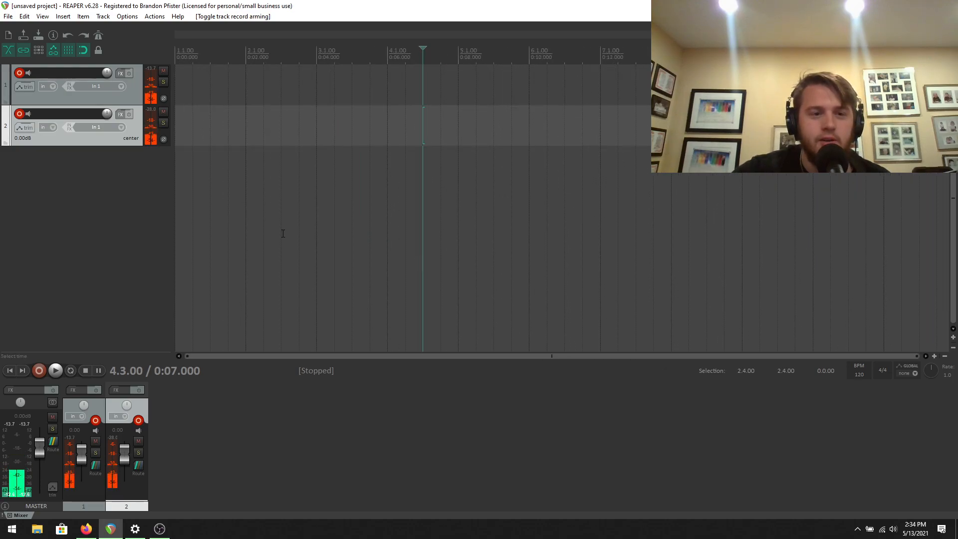
pyautogui.click(119, 115)
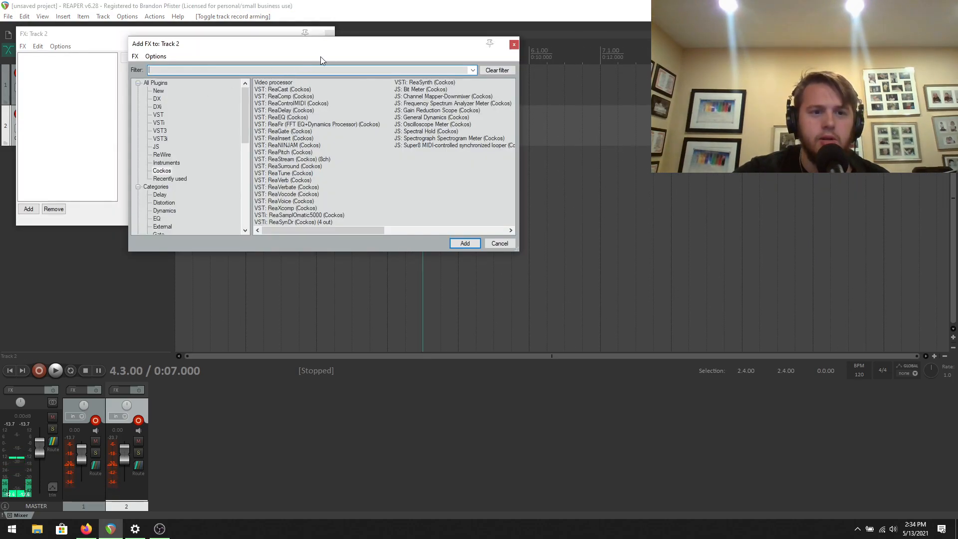
pyautogui.click(513, 45)
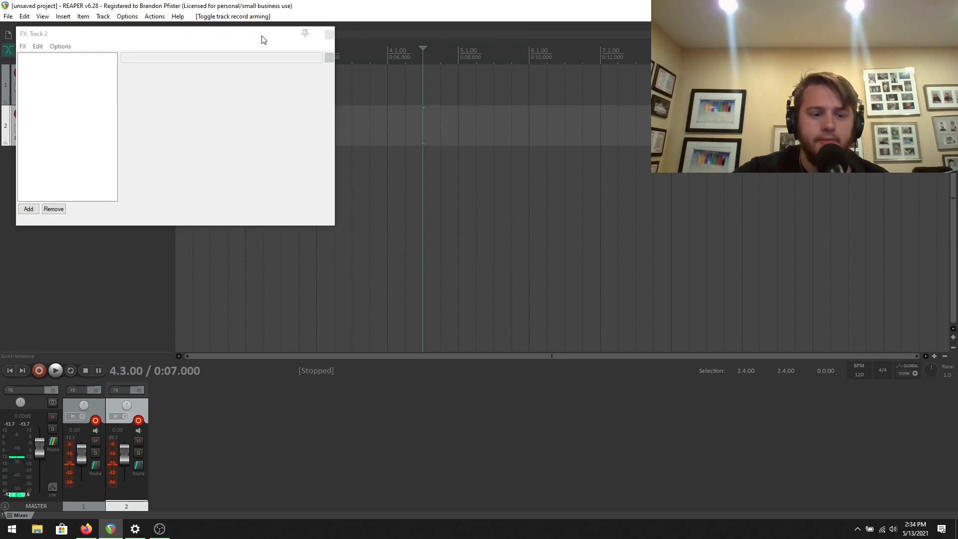
pyautogui.moveTo(263, 36); pyautogui.dragTo(393, 68)
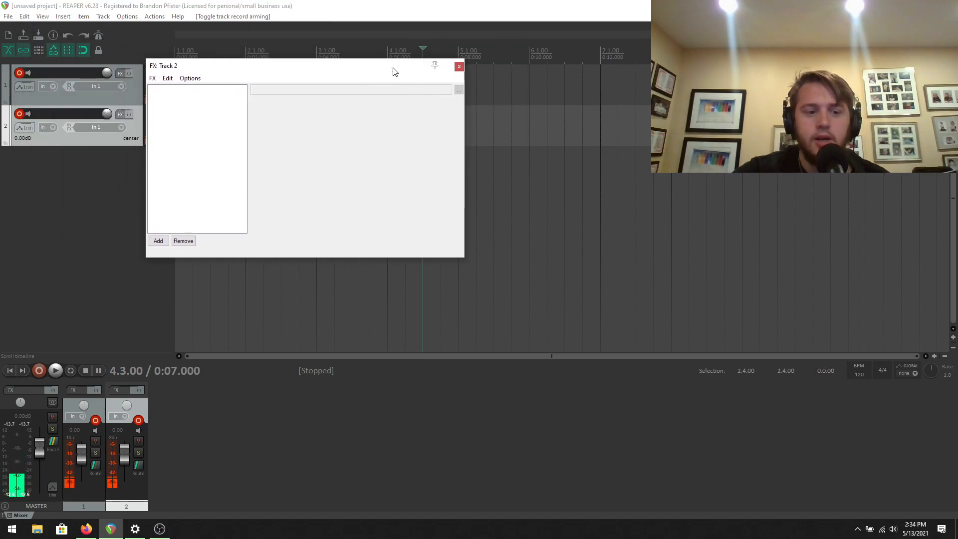
pyautogui.click(459, 66)
# Step: Set the second track's recording input to the mono input In 2
pyautogui.click(115, 128)
pyautogui.moveTo(164, 135)
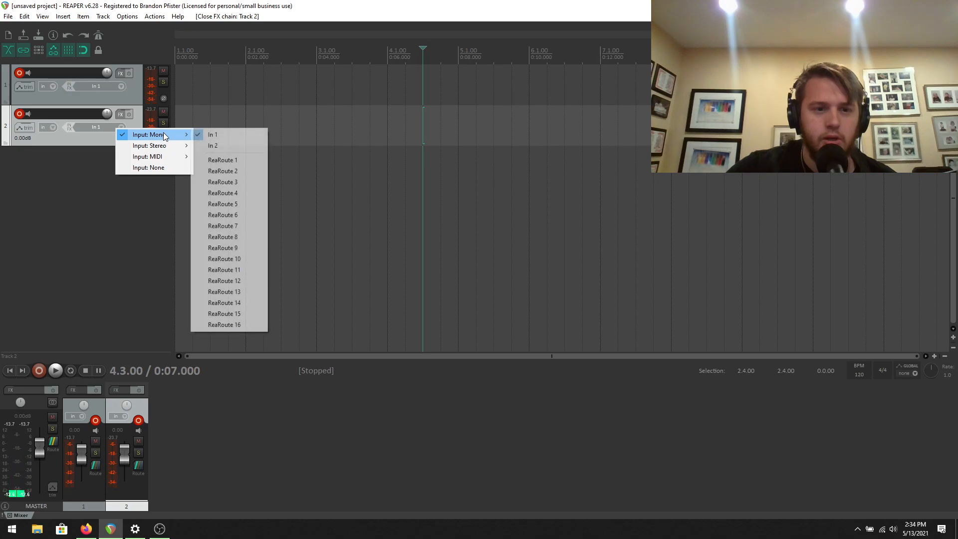
pyautogui.click(228, 145)
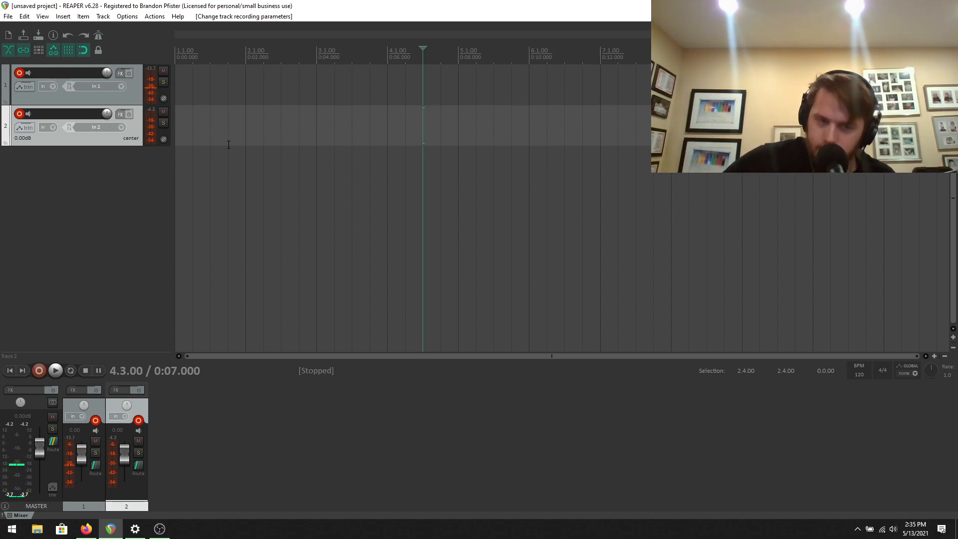
# Step: Add the saved FX chain Mesa Boogie 3rec Main.RfxChain to the second track
pyautogui.click(119, 115)
pyautogui.click(135, 55)
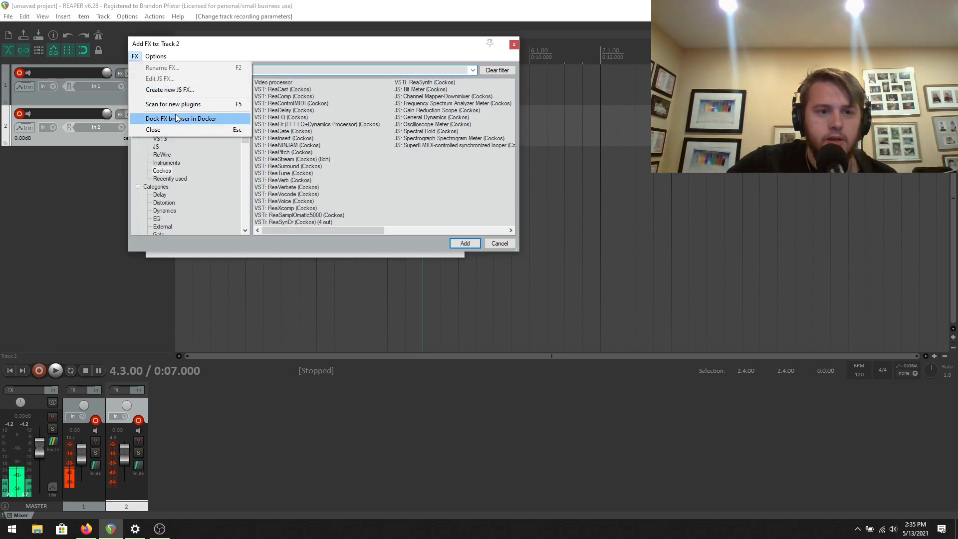
pyautogui.click(214, 255)
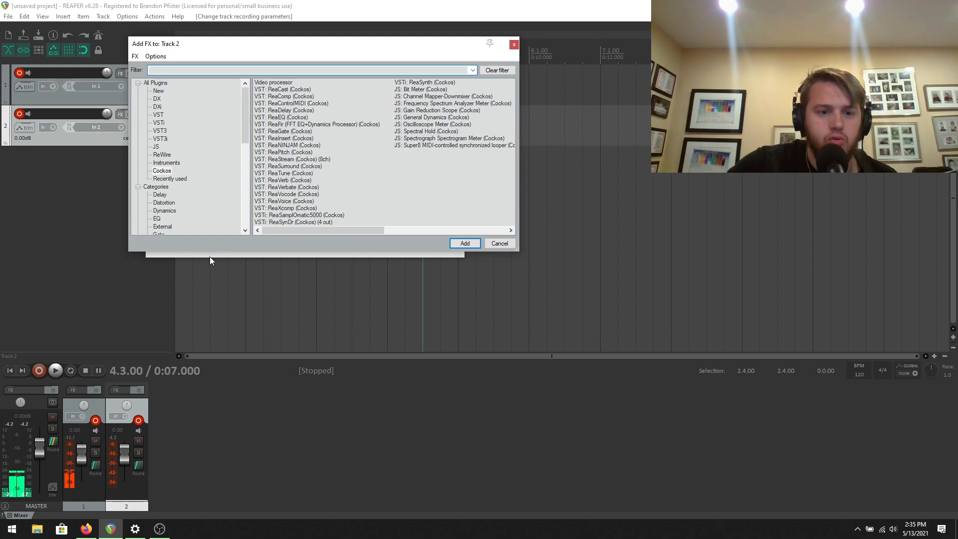
pyautogui.click(209, 256)
pyautogui.click(152, 78)
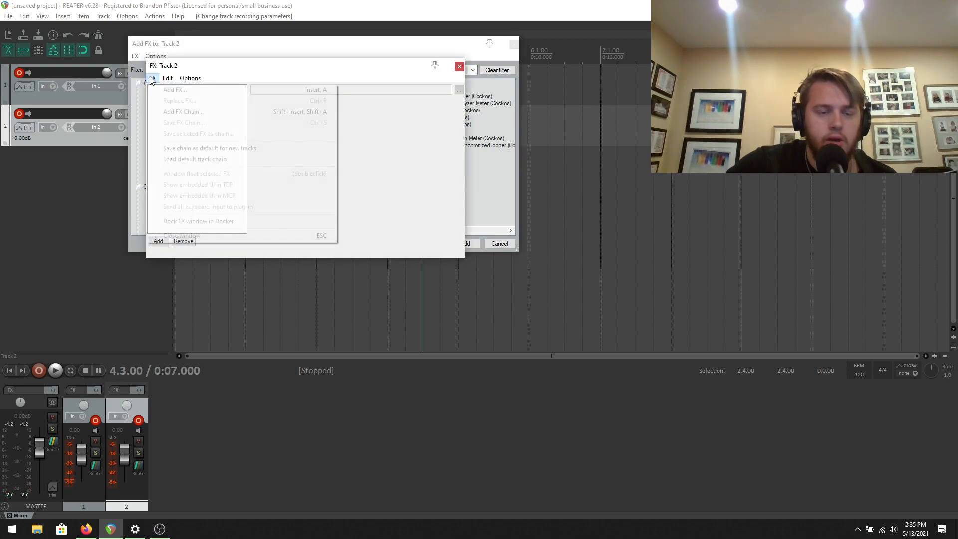
pyautogui.click(182, 112)
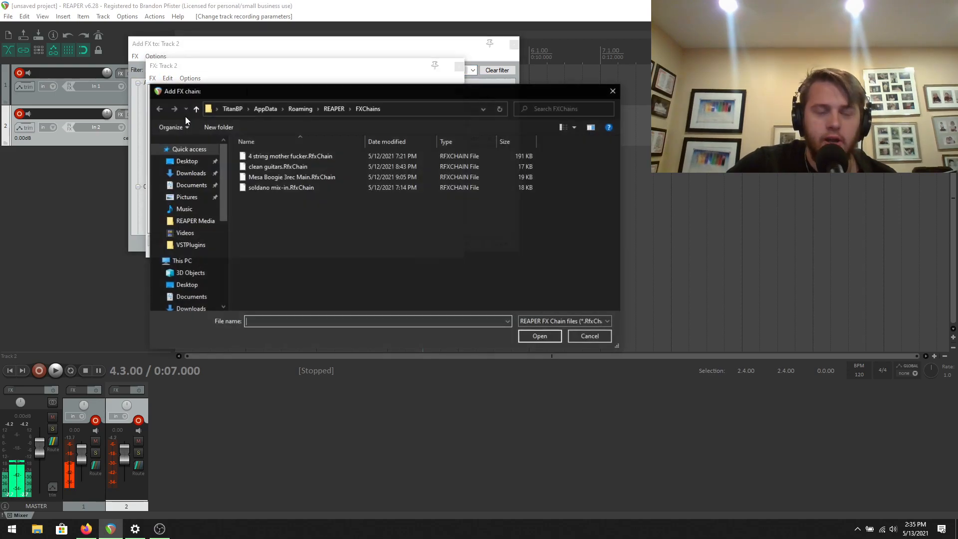
pyautogui.click(306, 178)
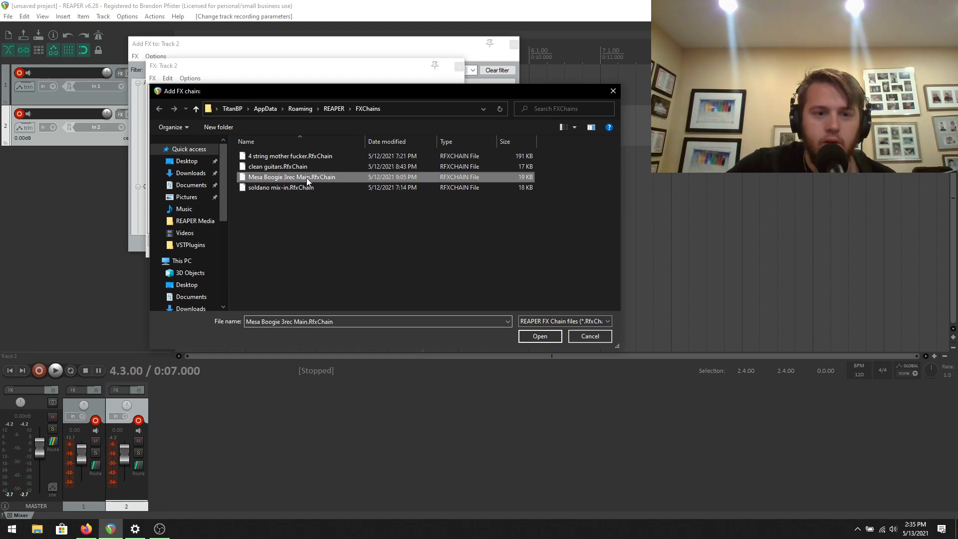
pyautogui.click(544, 338)
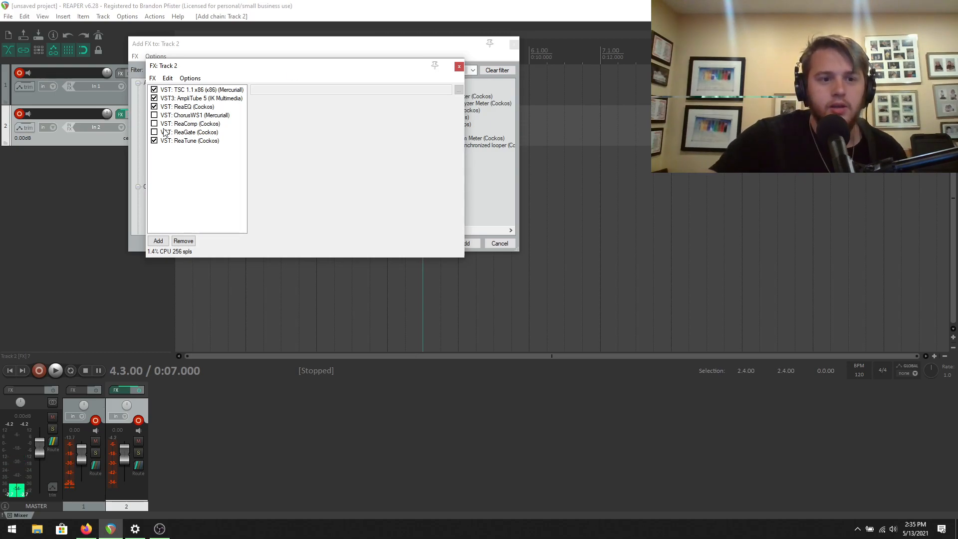
# Step: Open AmpliTube 5 in track 2's effects chain and examine the Triple Rectifier head, its 4x12 cabinet and speakers
pyautogui.click(218, 100)
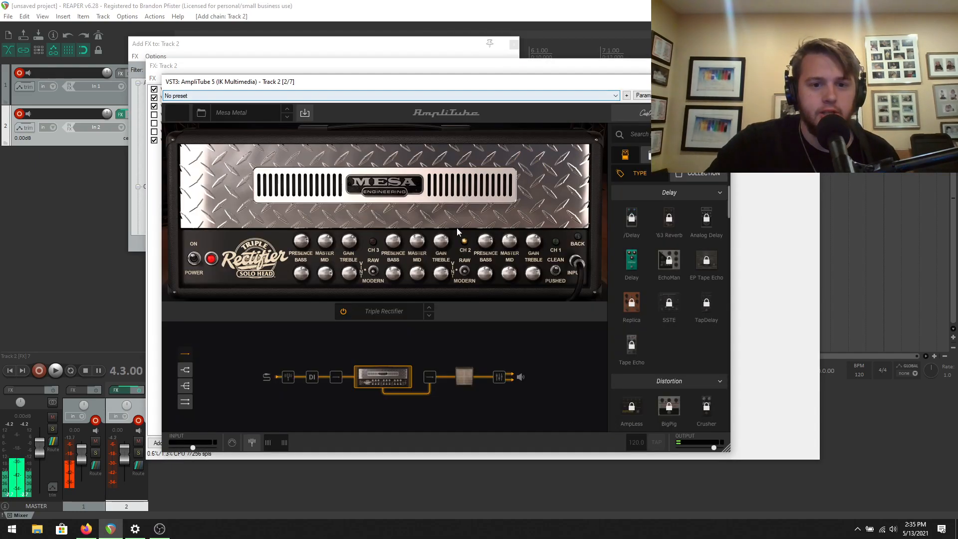
pyautogui.click(467, 377)
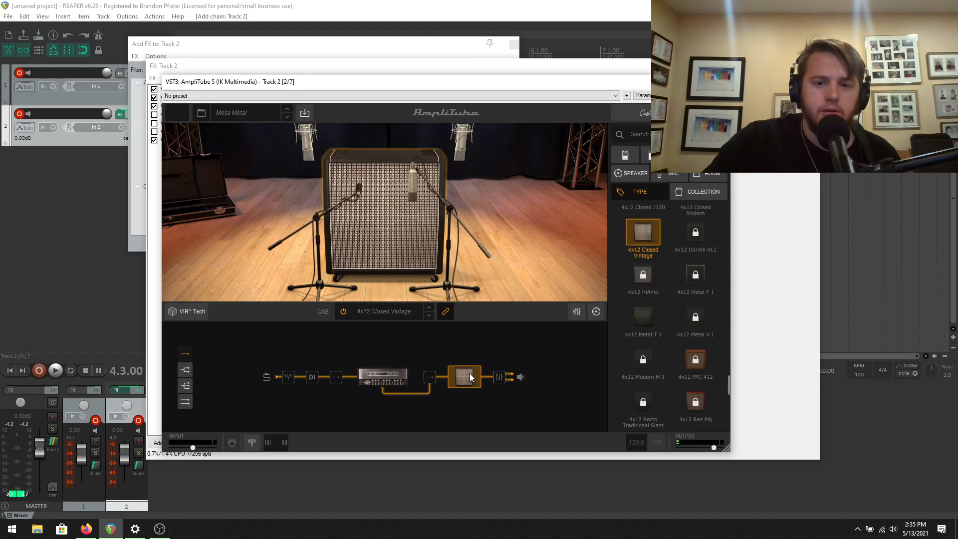
pyautogui.click(632, 173)
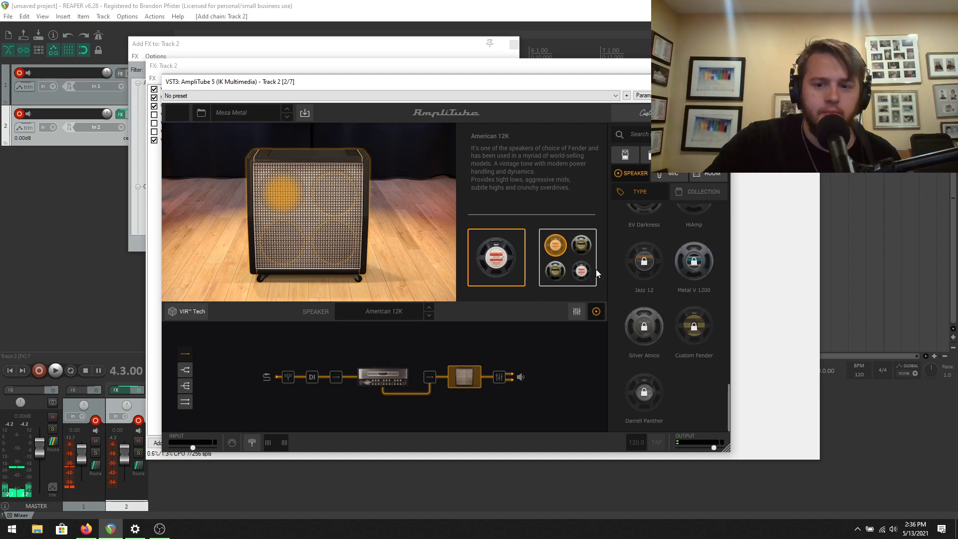
pyautogui.click(397, 372)
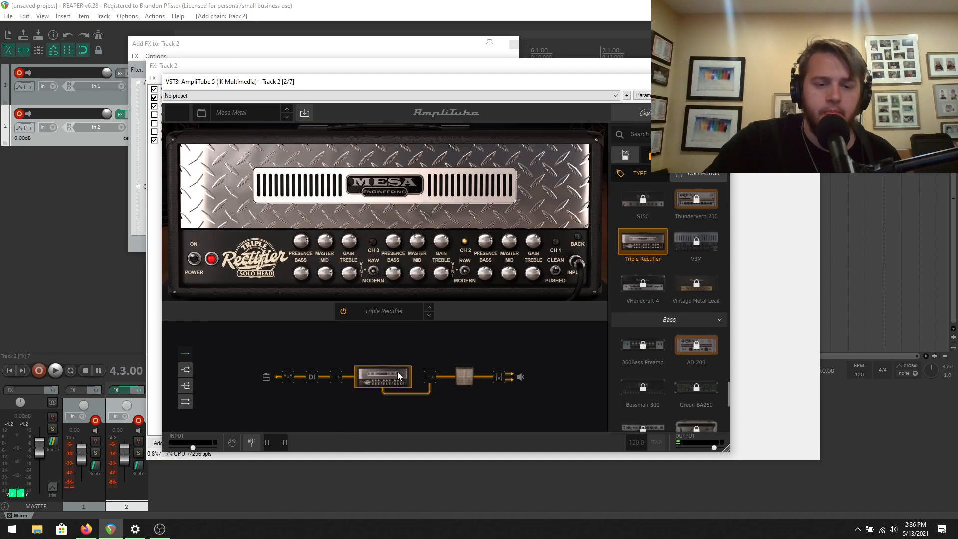
pyautogui.click(466, 378)
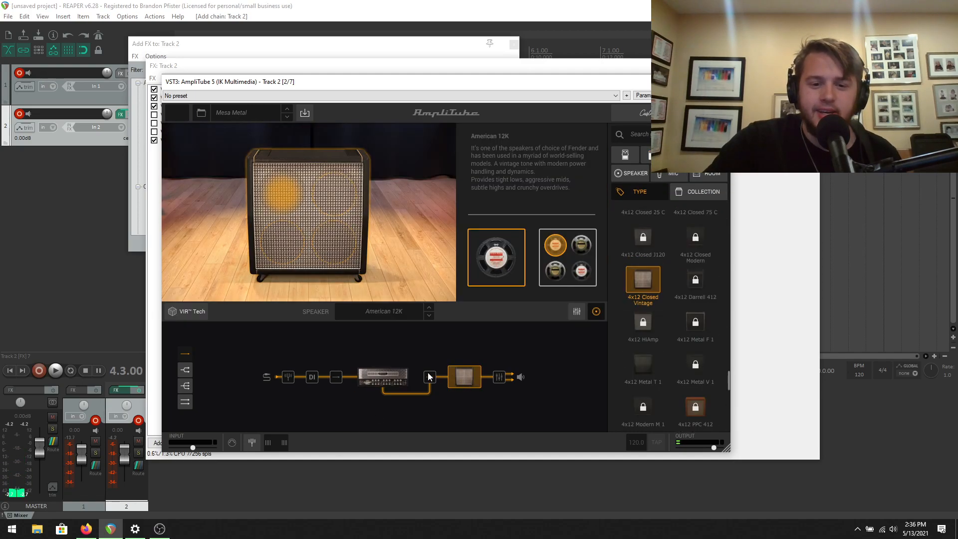
pyautogui.click(402, 374)
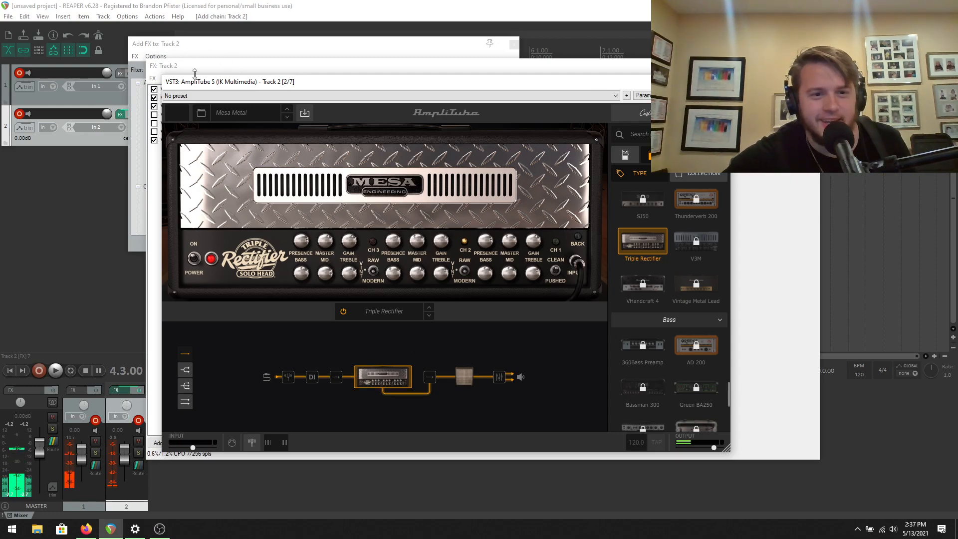
# Step: Load the Mesa Soldano Blend preset and look over the speakers and cabinet choices for the SLD 100's cabinet
pyautogui.click(234, 112)
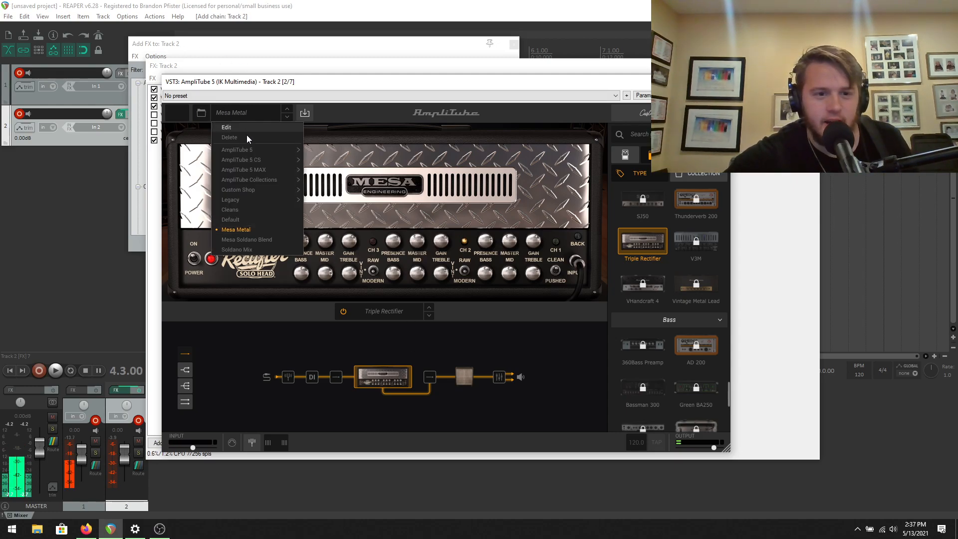
pyautogui.click(266, 239)
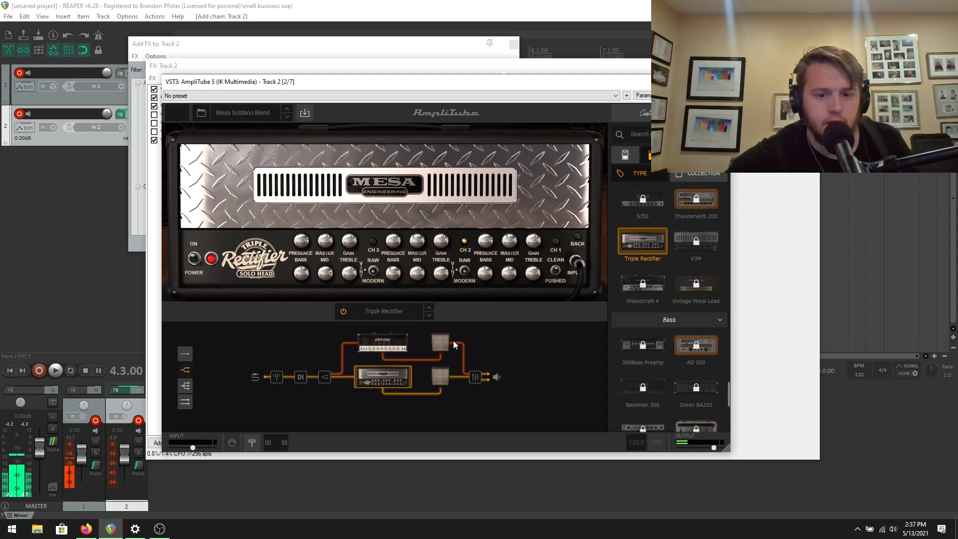
pyautogui.click(446, 342)
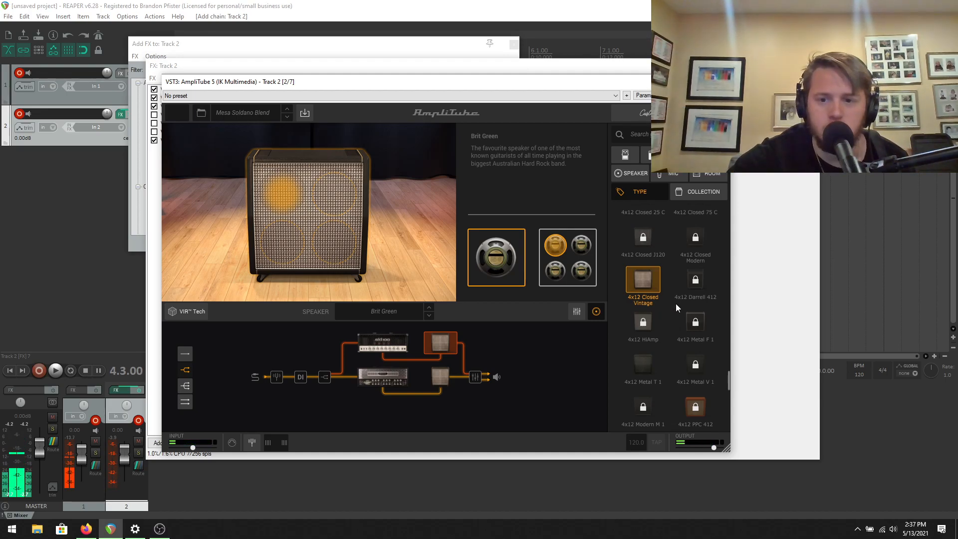
pyautogui.scroll(5, 678, 304)
pyautogui.scroll(-5, 678, 303)
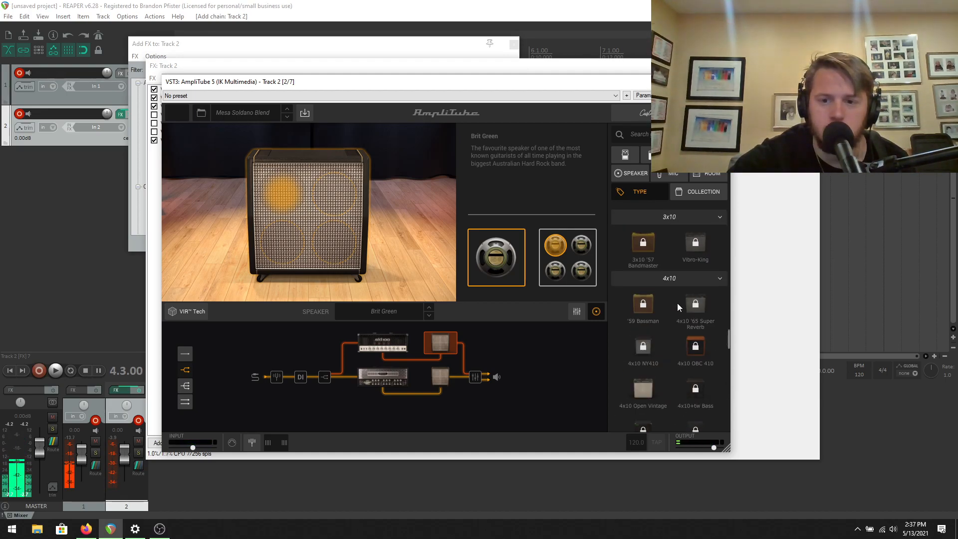
# Step: Change the upper-right speaker of the Triple Rectifier's cabinet to Brit Green
pyautogui.click(438, 376)
pyautogui.click(581, 244)
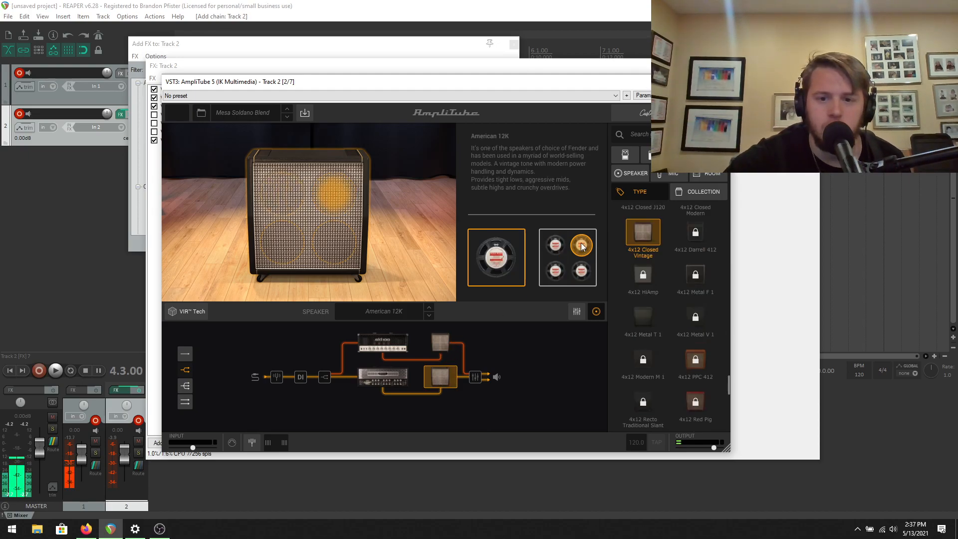
pyautogui.scroll(5, 691, 286)
pyautogui.scroll(10, 691, 286)
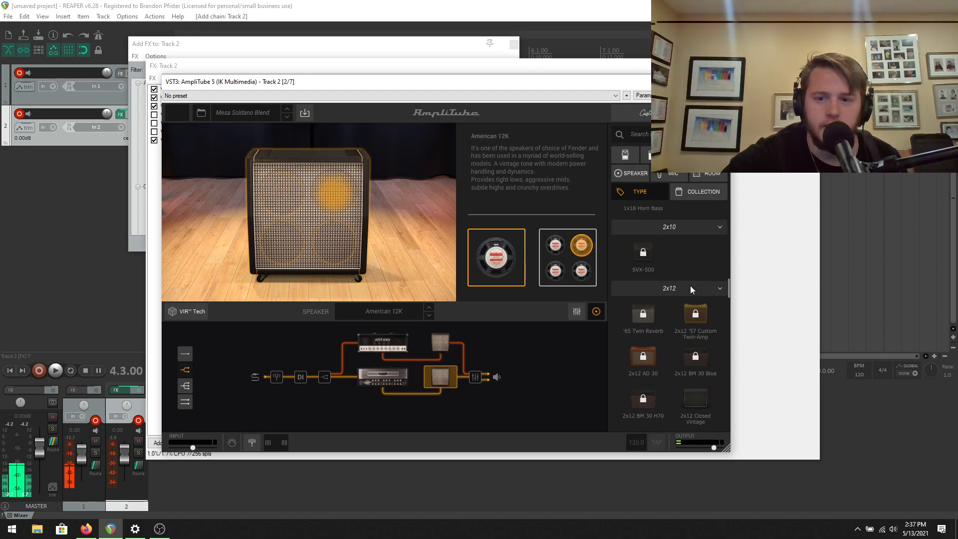
pyautogui.click(636, 173)
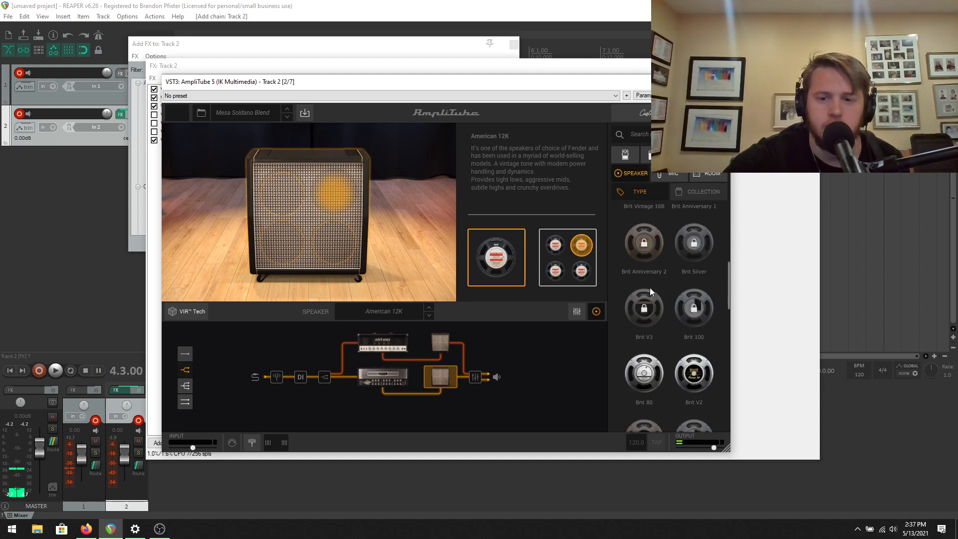
pyautogui.scroll(-2, 652, 313)
pyautogui.scroll(5, 652, 312)
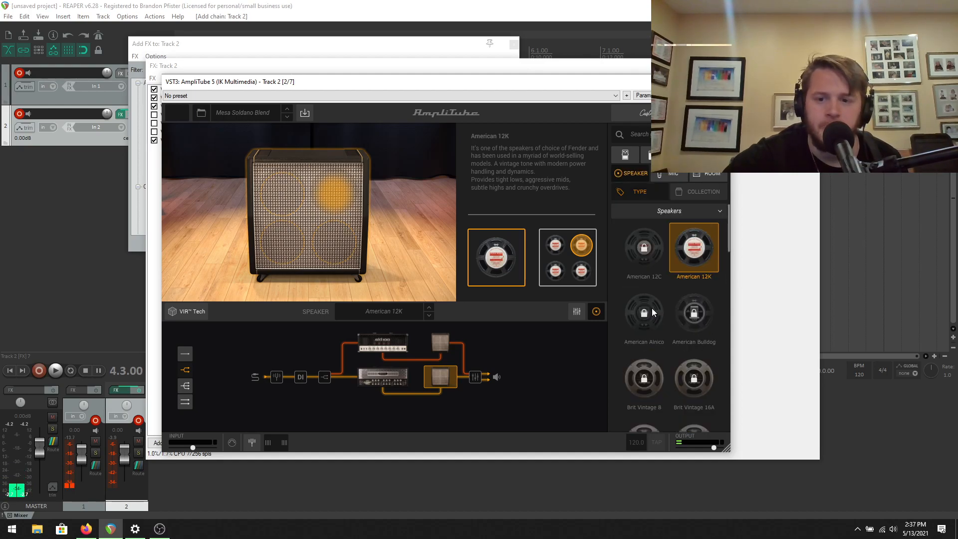
pyautogui.scroll(-10, 652, 313)
pyautogui.scroll(-4, 652, 309)
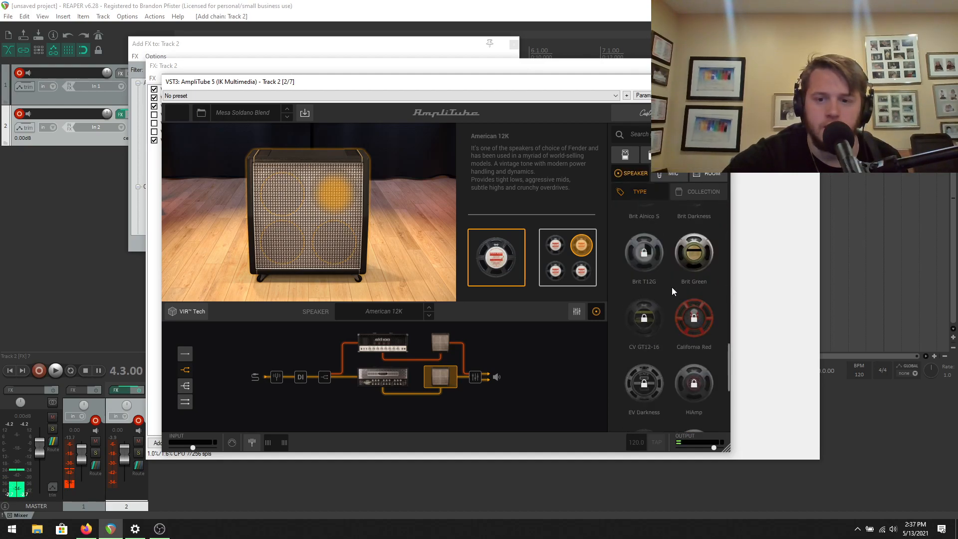
pyautogui.click(705, 254)
# Step: Change the lower-left speaker of the Triple Rectifier's cabinet to Brit Green as well
pyautogui.click(556, 271)
pyautogui.scroll(5, 654, 285)
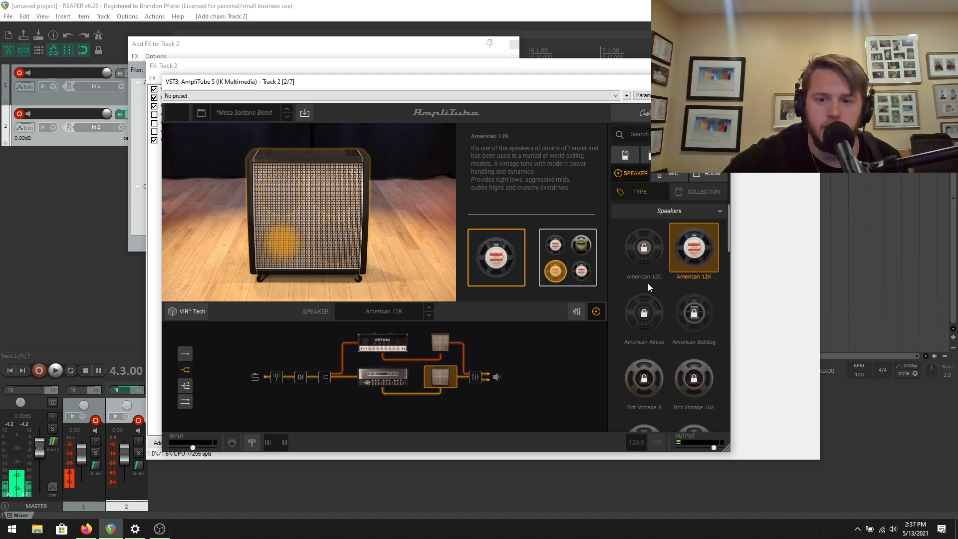
pyautogui.scroll(-5, 678, 292)
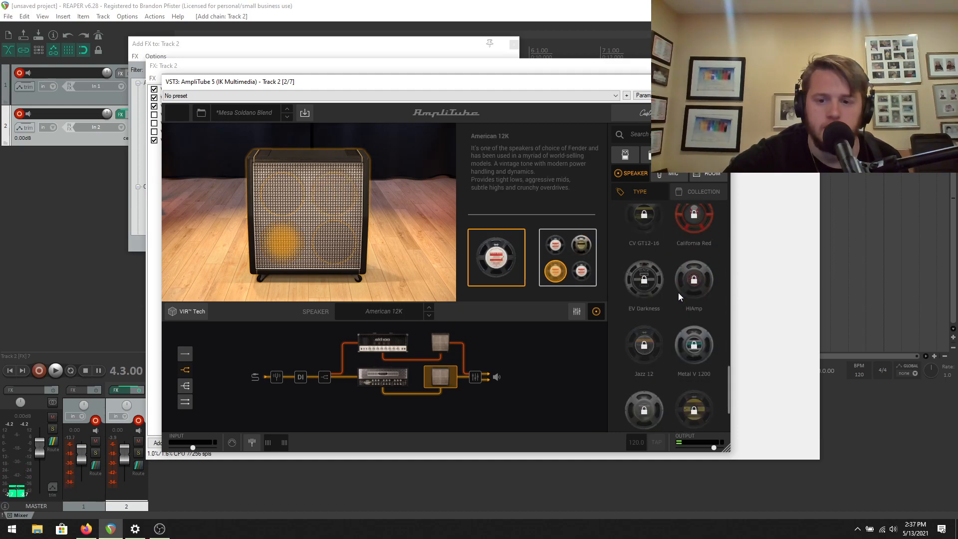
pyautogui.scroll(1, 708, 258)
pyautogui.click(703, 256)
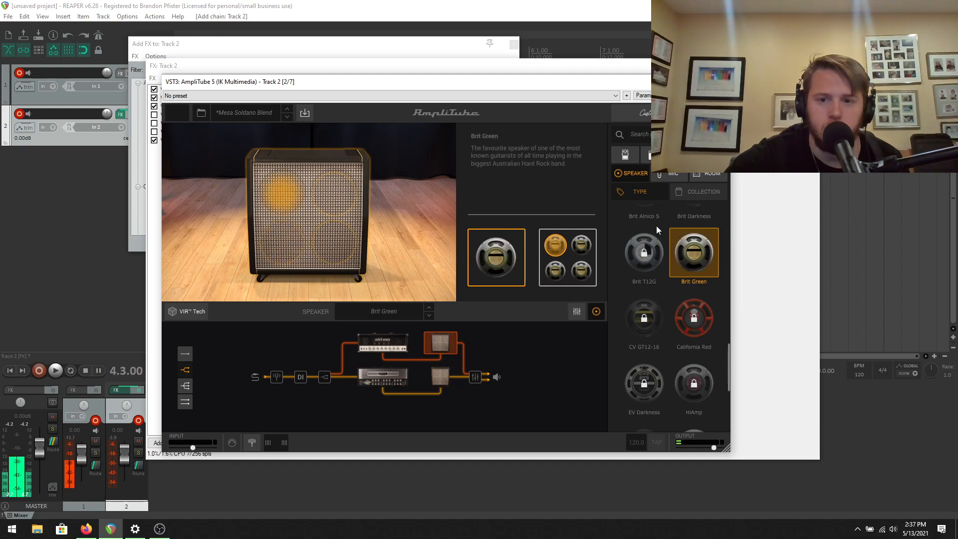
# Step: Replace the SLD 100's cabinet with the 4x12 Metal T 1
pyautogui.click(649, 154)
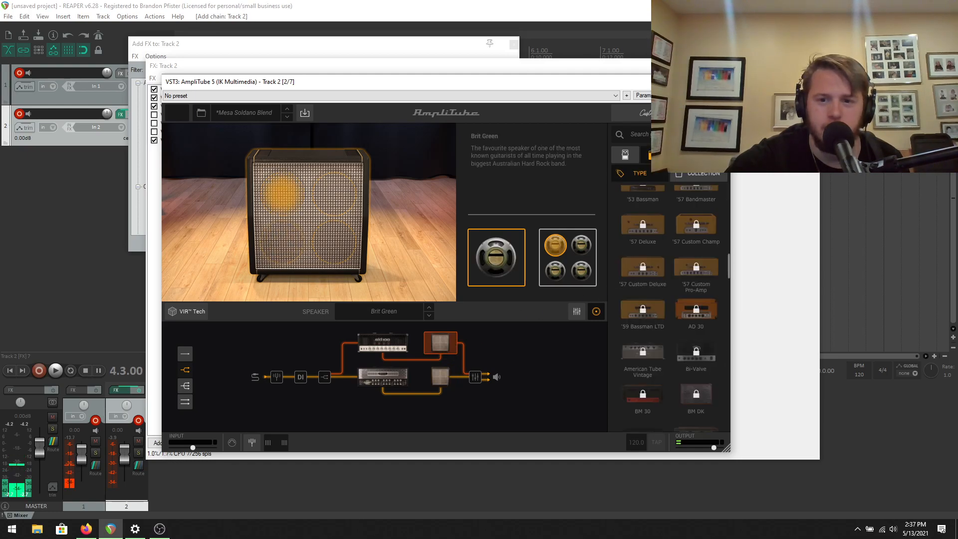
pyautogui.click(684, 155)
pyautogui.click(714, 155)
pyautogui.click(684, 155)
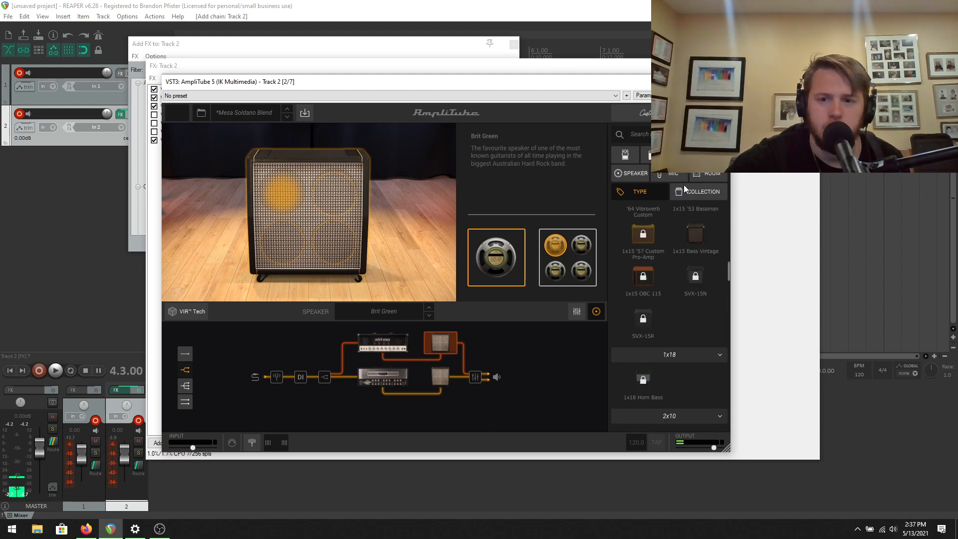
pyautogui.click(686, 190)
pyautogui.click(654, 195)
pyautogui.scroll(-10, 685, 276)
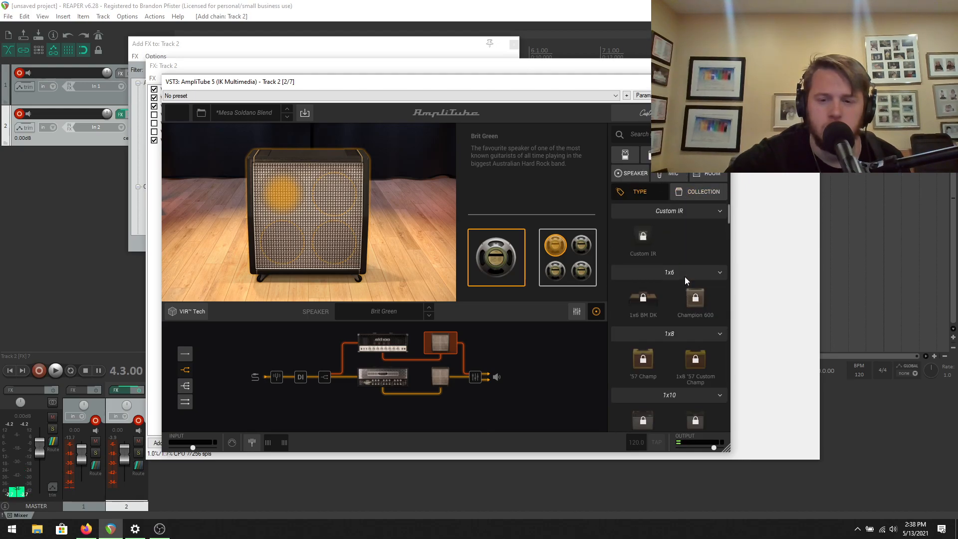
pyautogui.scroll(-10, 698, 294)
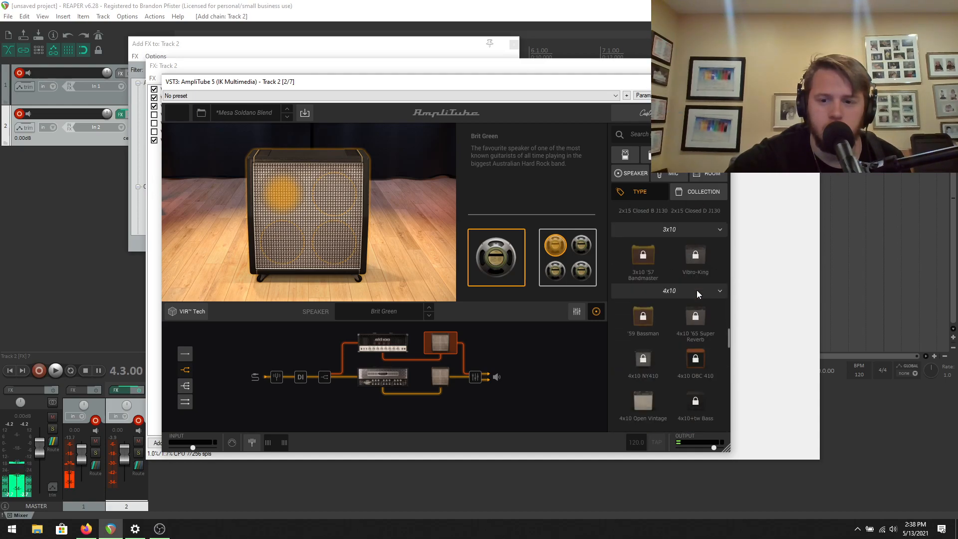
pyautogui.scroll(-10, 697, 293)
pyautogui.scroll(-4, 697, 293)
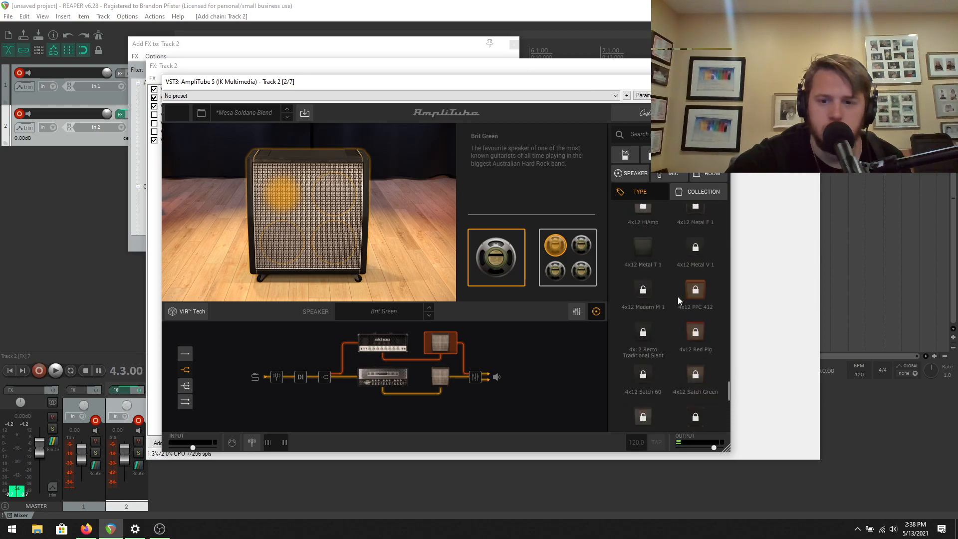
pyautogui.click(646, 247)
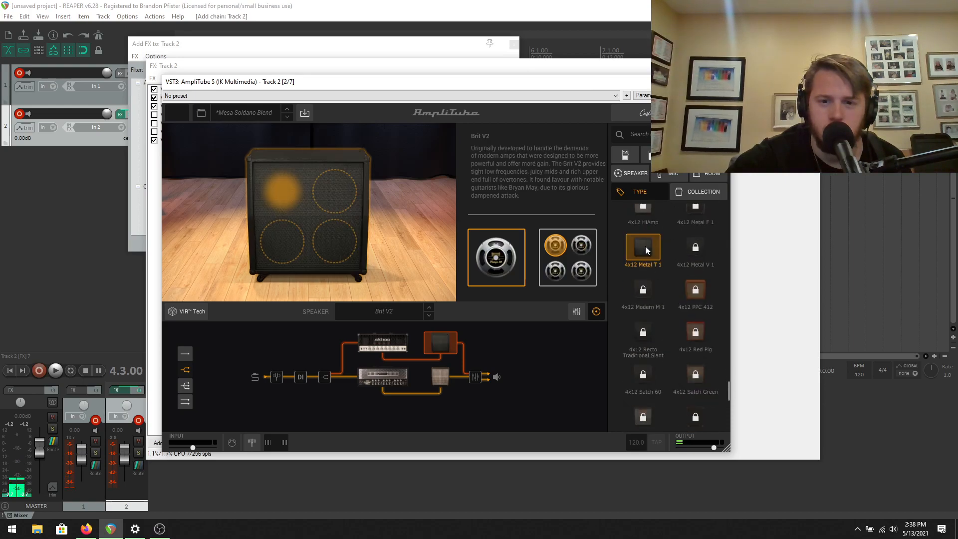
# Step: Compare the Triple Rectifier head and its mixed-speaker cabinet with the SLD 100's 4x12 Metal T 1 cabinet
pyautogui.click(399, 370)
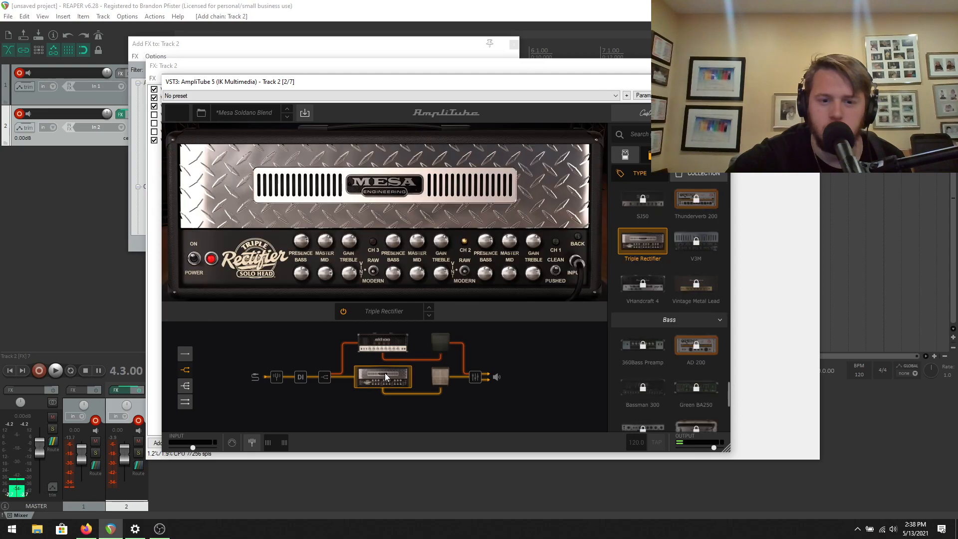
pyautogui.click(436, 370)
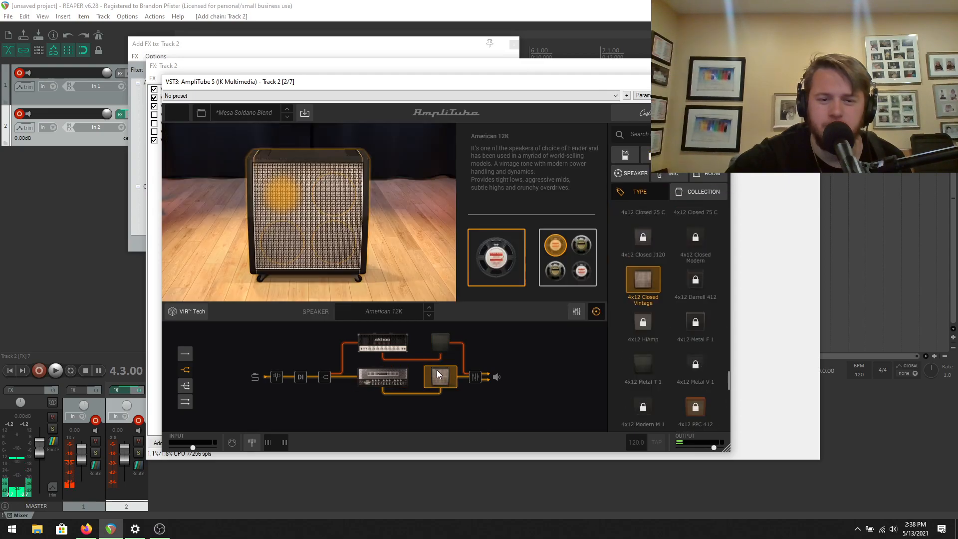
pyautogui.click(447, 344)
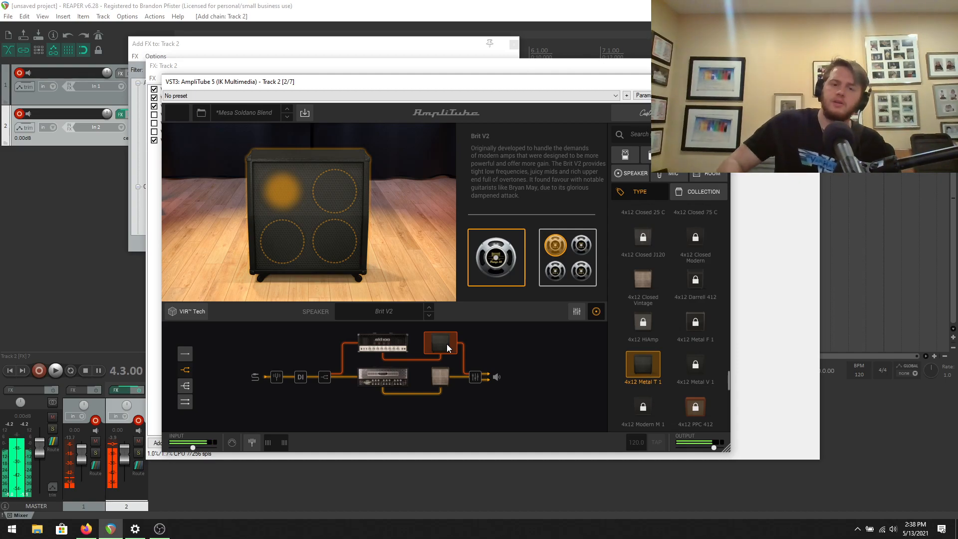
# Step: Load the Soldano Mix preset and show its SLD 100 amp head
pyautogui.click(247, 114)
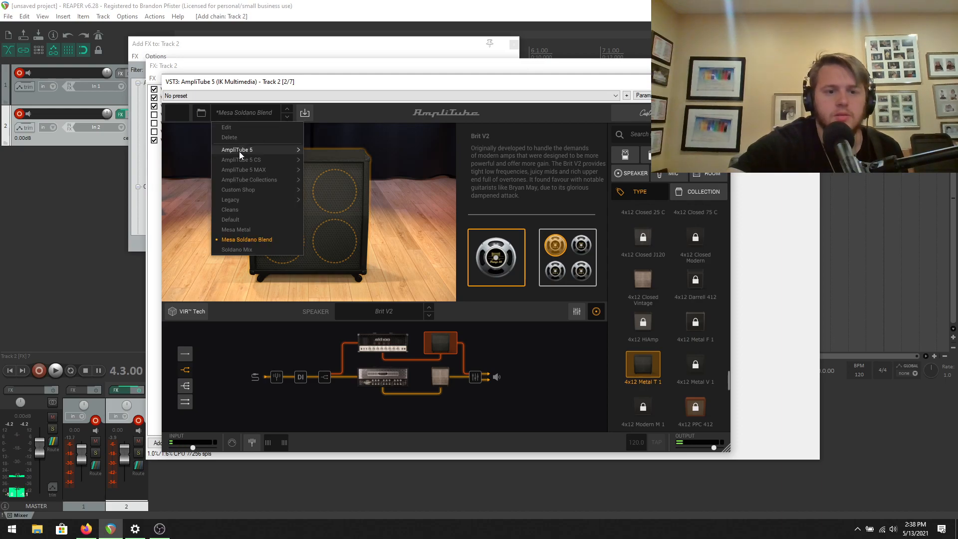
pyautogui.click(245, 249)
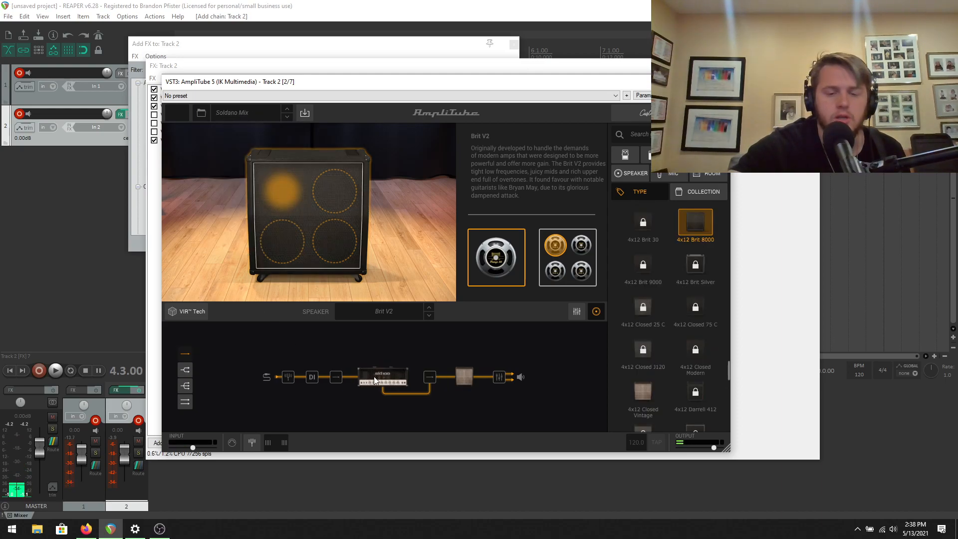
pyautogui.click(373, 377)
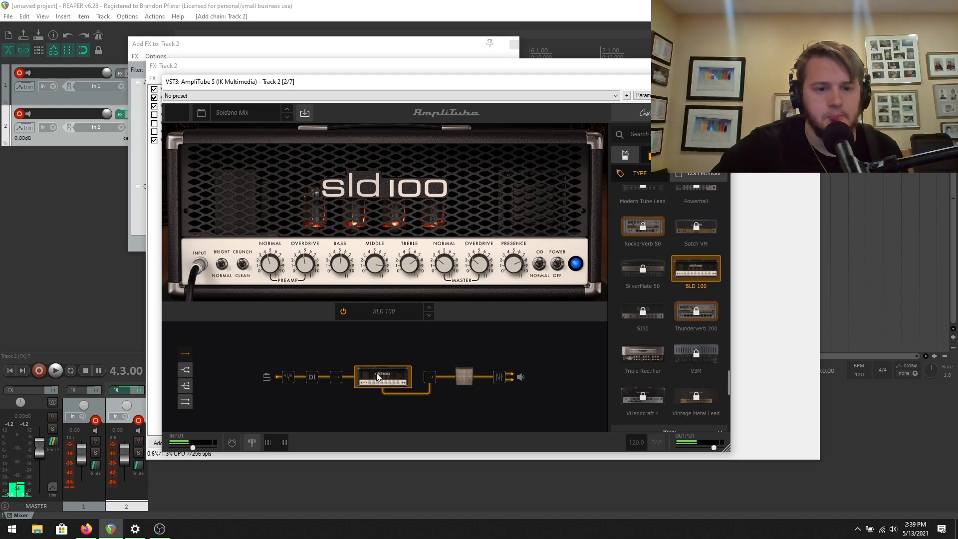
# Step: Load the Mesa Soldano Blend preset and set the treble on its SLD 100 head to 8.0
pyautogui.click(261, 118)
pyautogui.click(265, 240)
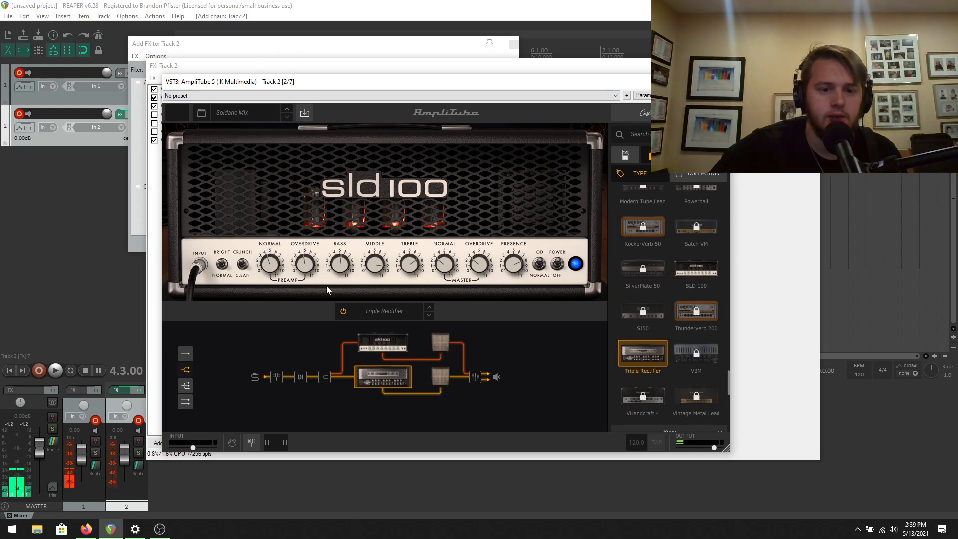
pyautogui.click(400, 346)
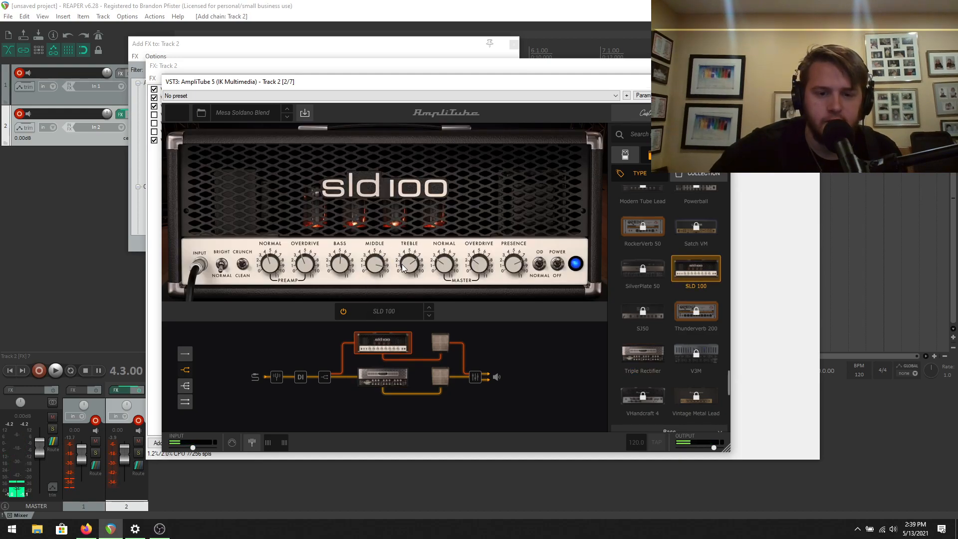
pyautogui.moveTo(403, 265); pyautogui.dragTo(397, 230)
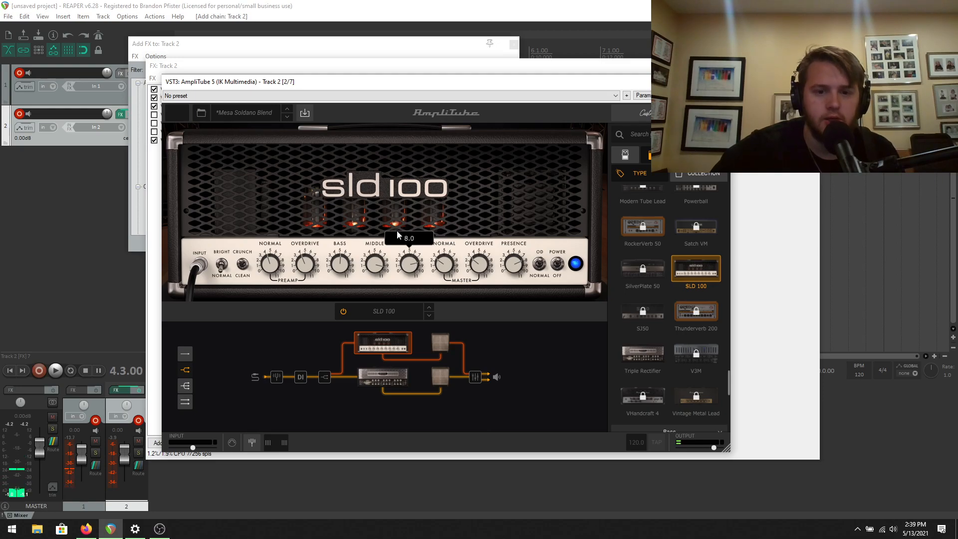
# Step: Reload the Mesa Soldano Blend preset to discard the treble change
pyautogui.click(256, 113)
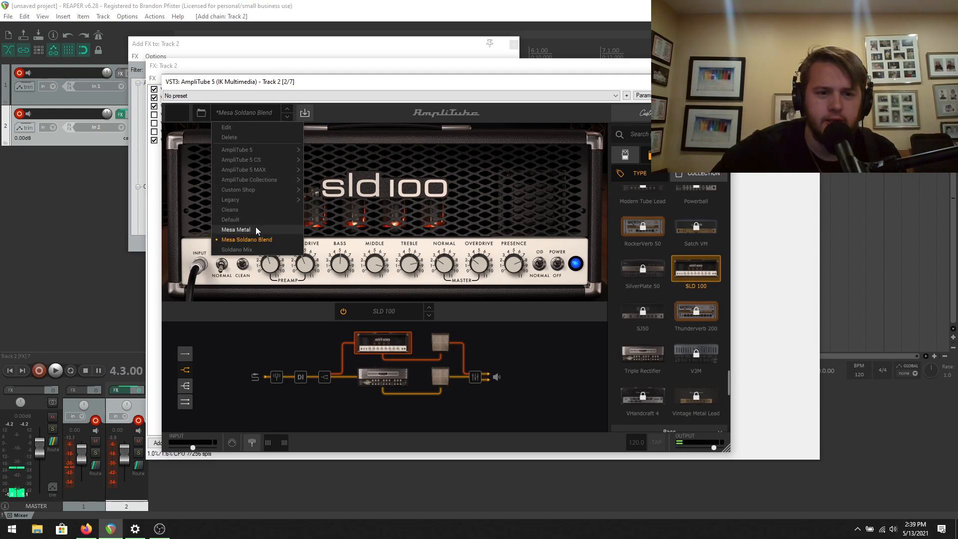
pyautogui.click(252, 244)
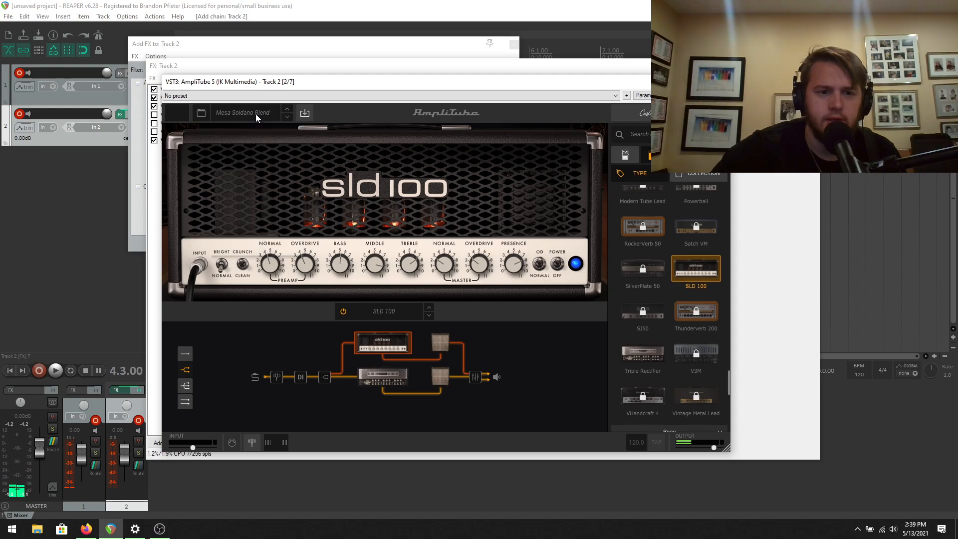
# Step: Load the Soldano Mix preset in AmpliTube 5 and bring up its SLD 100 amp head
pyautogui.click(255, 114)
pyautogui.click(239, 250)
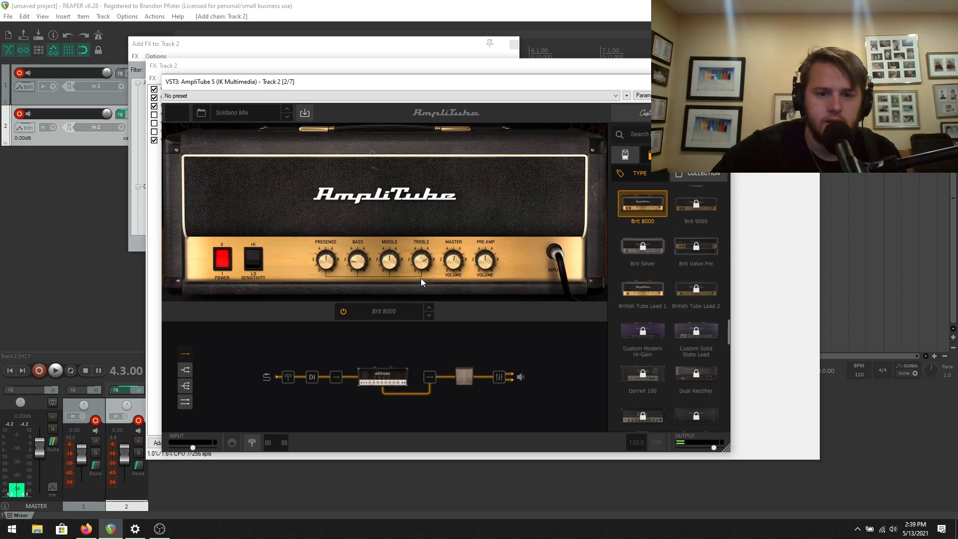
pyautogui.click(256, 114)
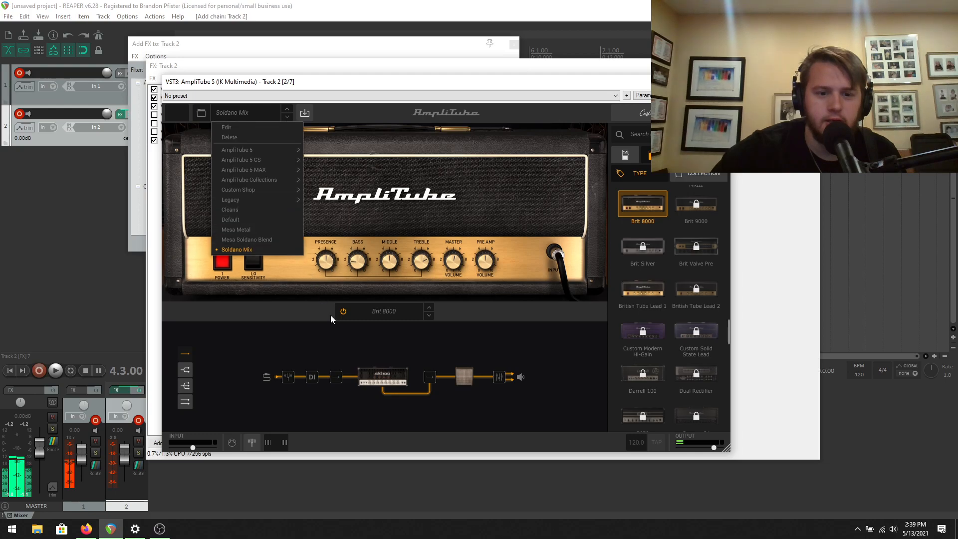
pyautogui.click(376, 374)
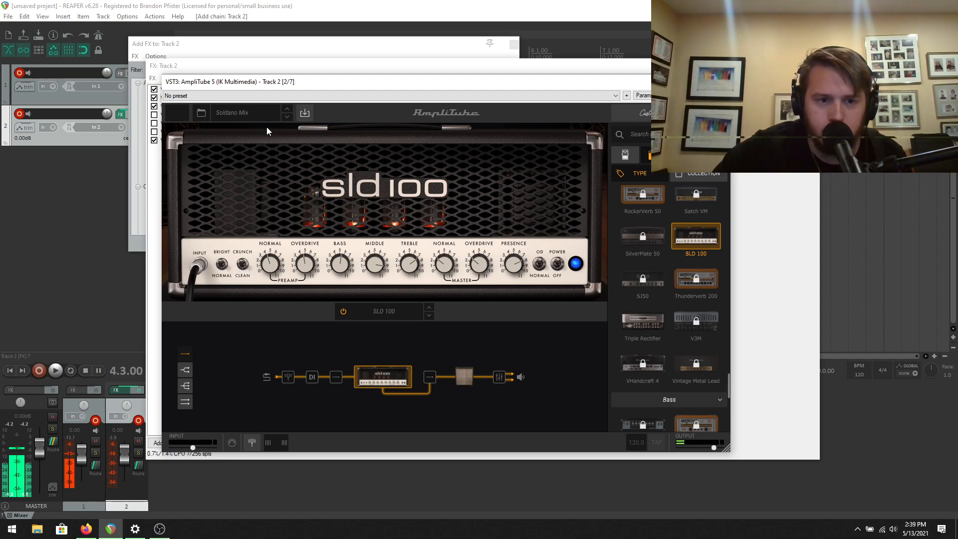
# Step: Examine the Soldano Mix preset's cabinet and speakers alongside its SLD 100 amp head
pyautogui.click(271, 113)
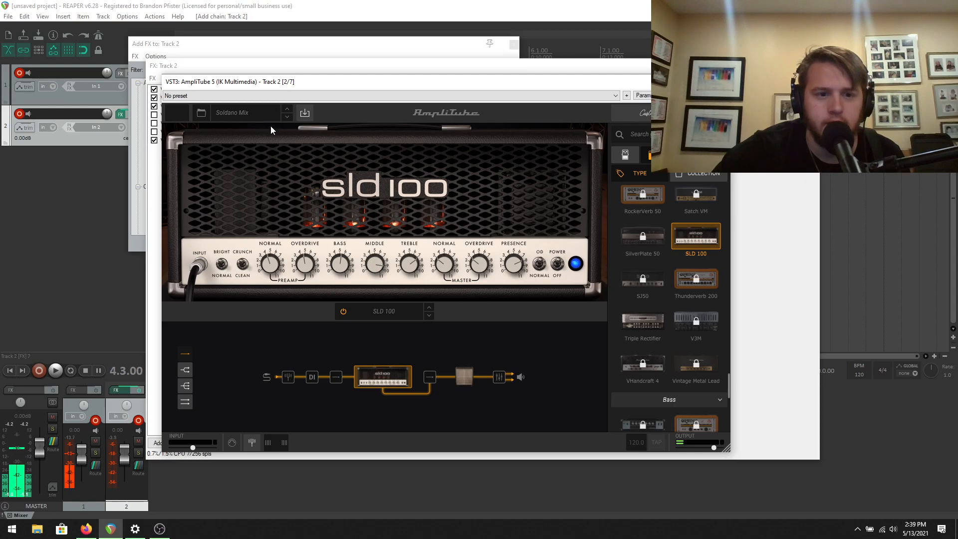
pyautogui.click(463, 384)
pyautogui.click(463, 375)
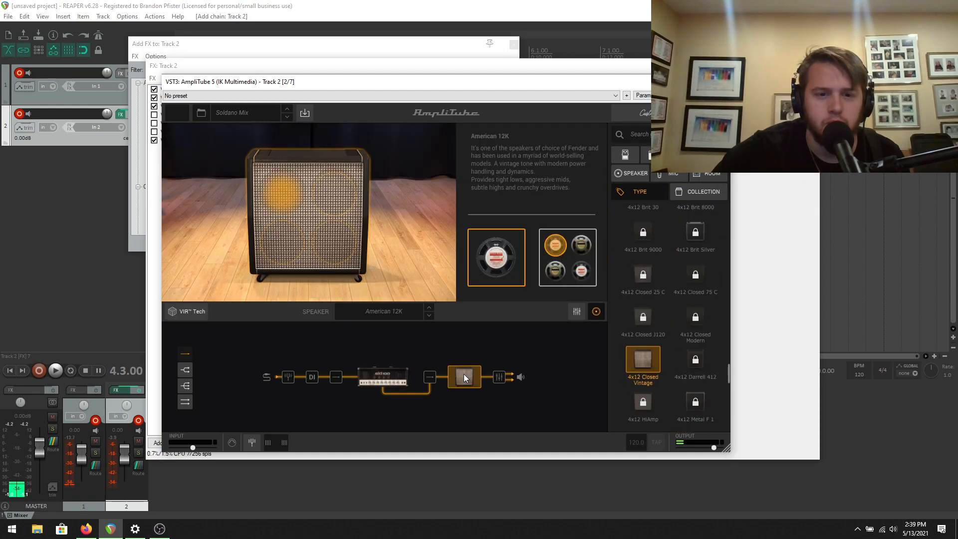
pyautogui.click(388, 381)
pyautogui.click(235, 112)
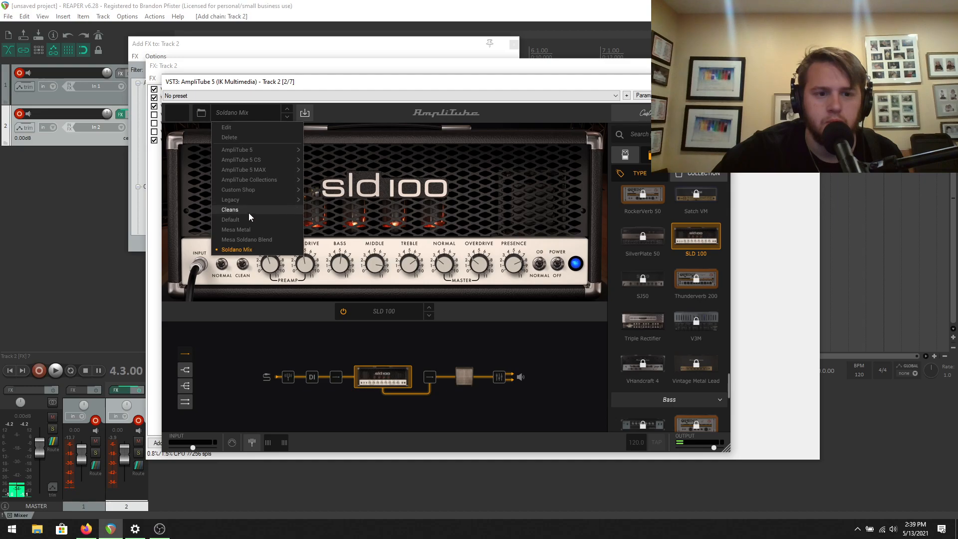
pyautogui.click(463, 381)
pyautogui.click(463, 376)
pyautogui.click(384, 381)
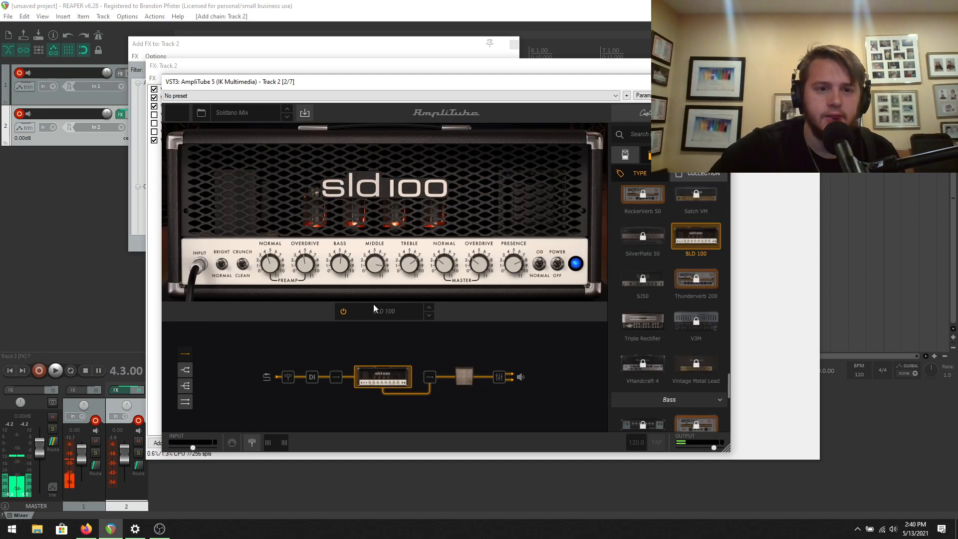
# Step: Load the Mesa Soldano Blend preset, toggle the Bright/Normal switch on its SLD 100 head, and show the Triple Rectifier head
pyautogui.click(250, 111)
pyautogui.click(254, 239)
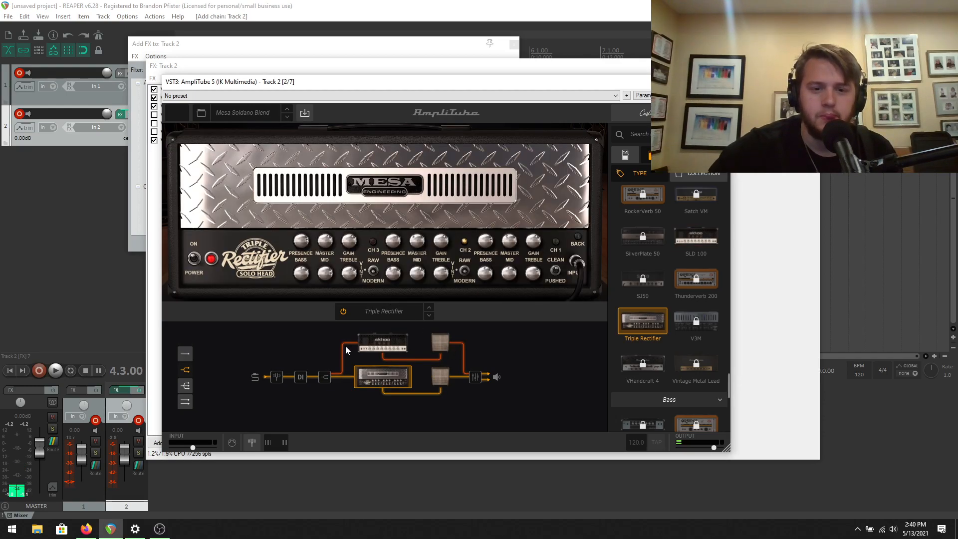
pyautogui.click(391, 344)
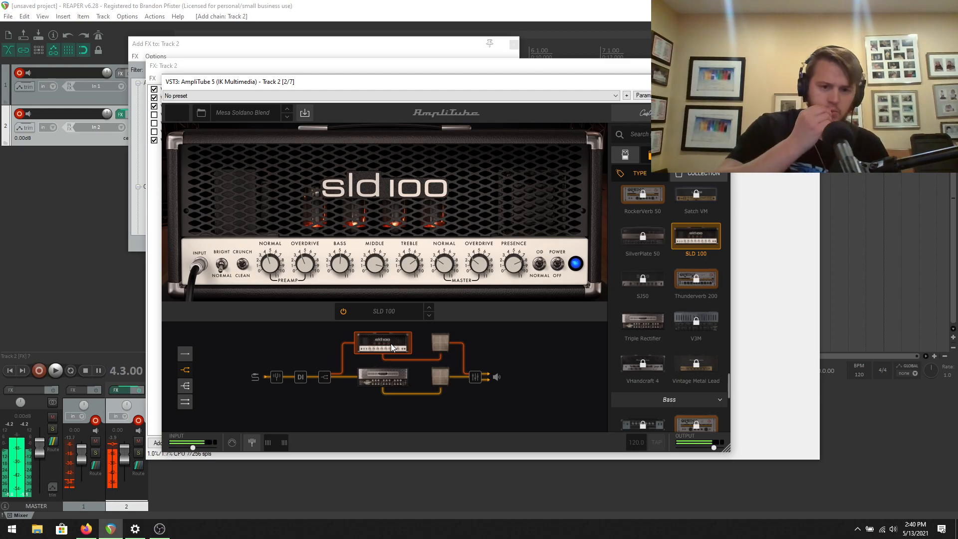
pyautogui.click(222, 265)
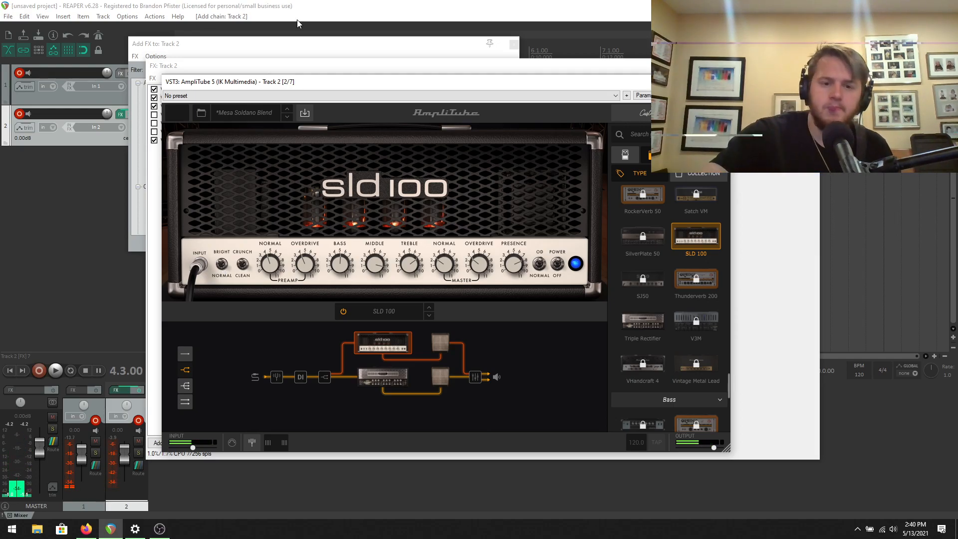
pyautogui.click(377, 374)
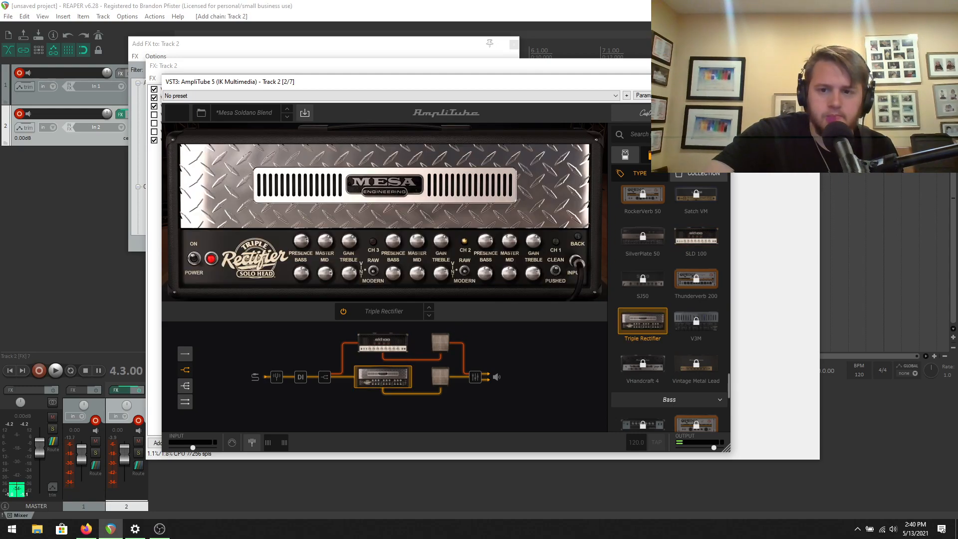
# Step: Close the floating AmpliTube 5 window and toggle the 808/MOD switch on Track 2's TSC overdrive pedal
pyautogui.click(725, 81)
pyautogui.click(203, 141)
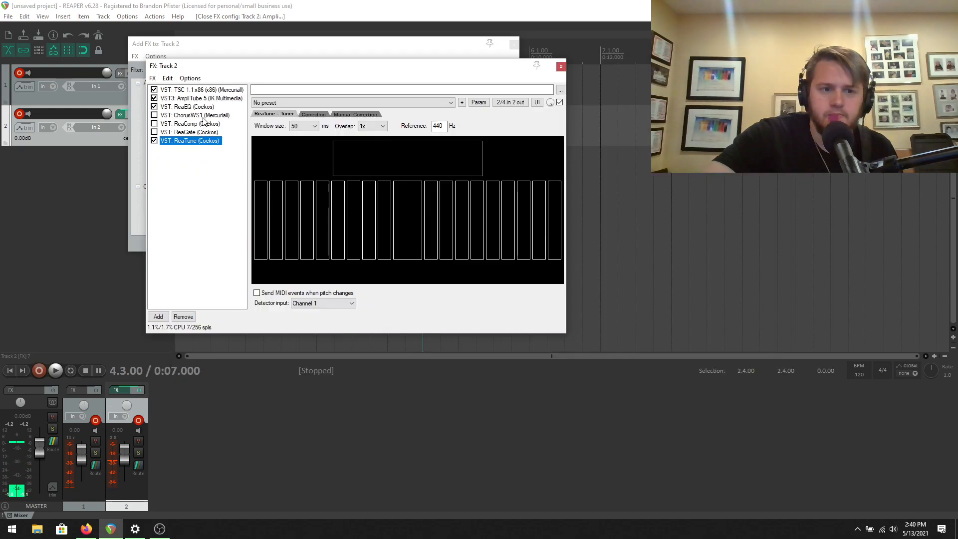
pyautogui.click(197, 106)
pyautogui.click(197, 90)
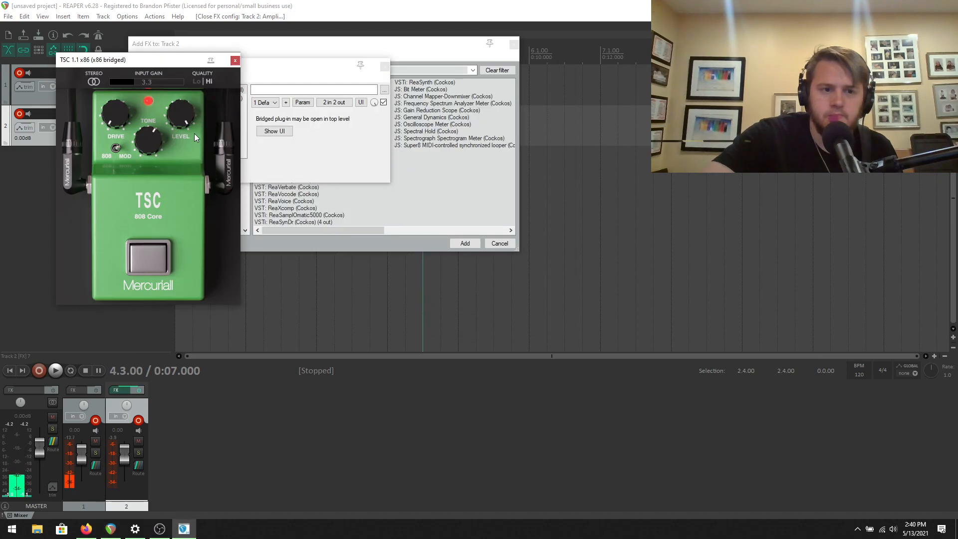
pyautogui.click(116, 148)
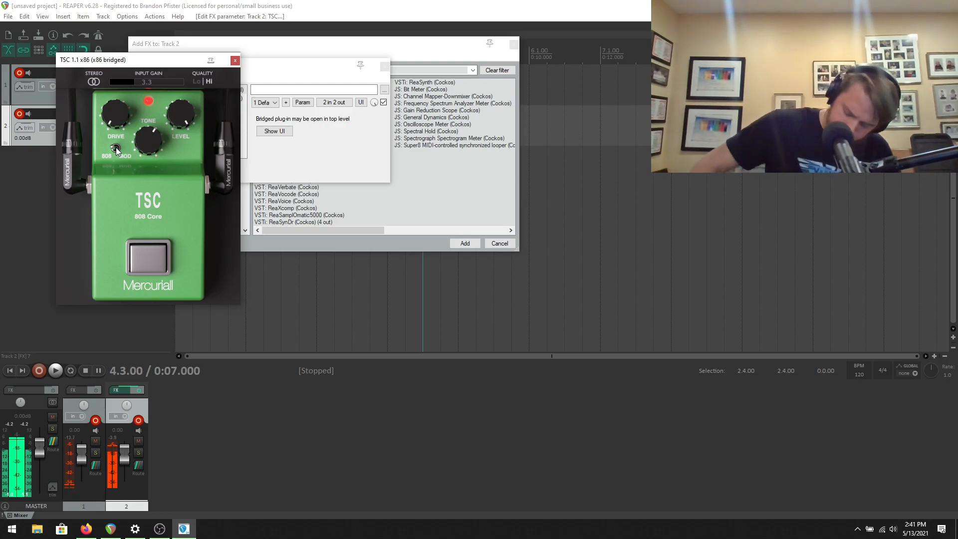
pyautogui.click(236, 65)
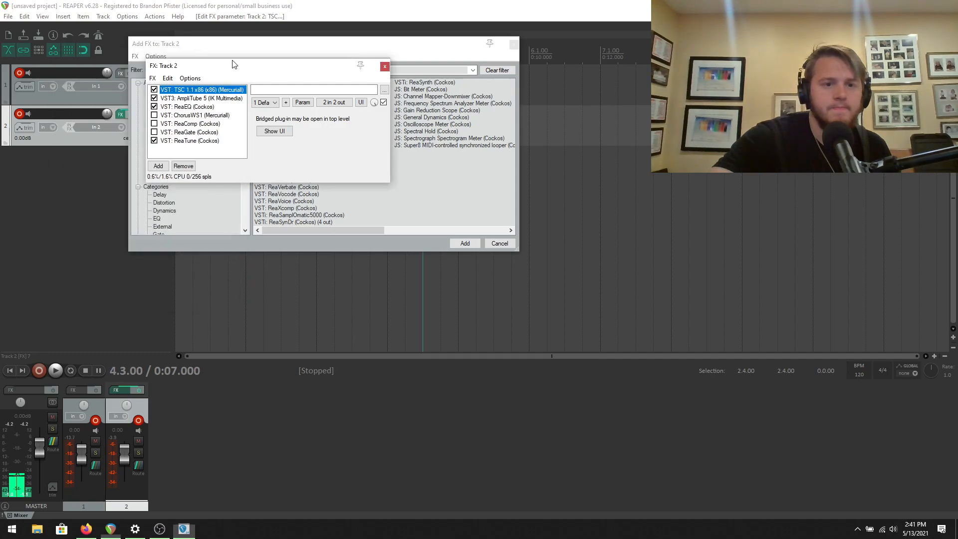
# Step: Show AmpliTube 5 in Track 2's effects chain and load the Mesa Metal, Soldano Mix and Mesa Soldano Blend presets in turn
pyautogui.click(205, 100)
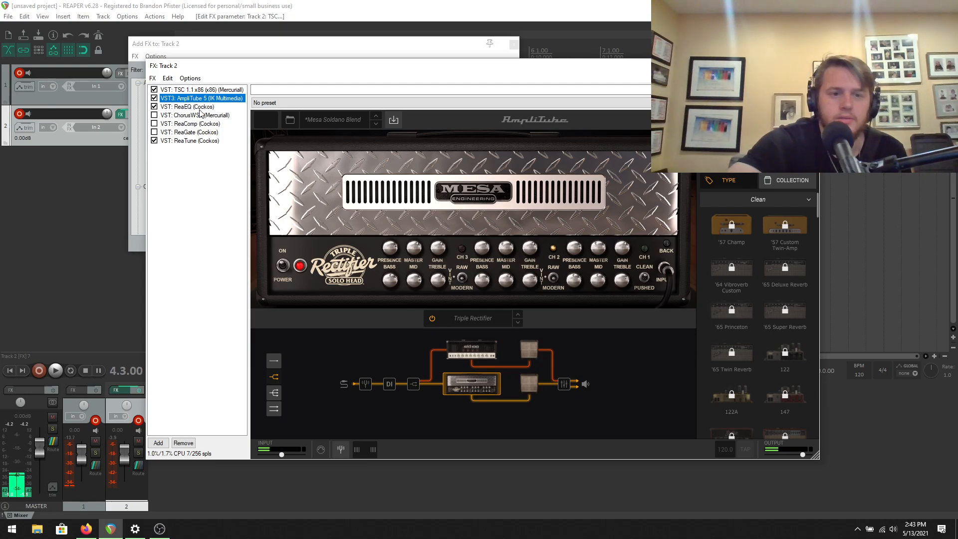
pyautogui.click(183, 107)
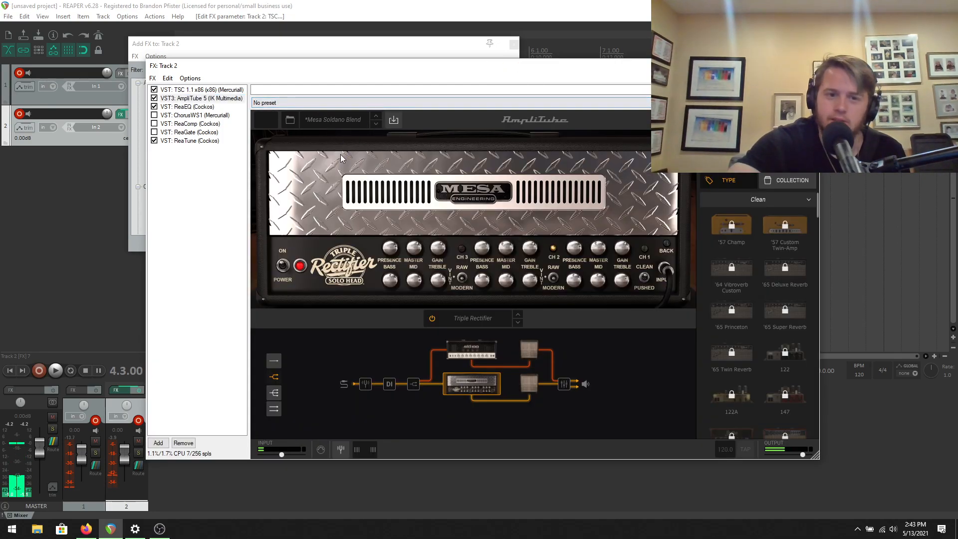
pyautogui.click(333, 120)
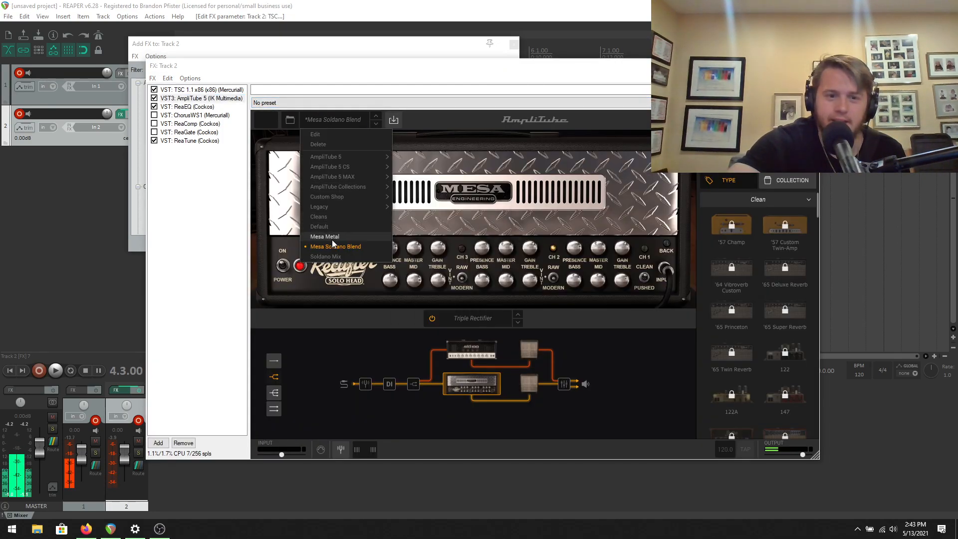
pyautogui.click(332, 237)
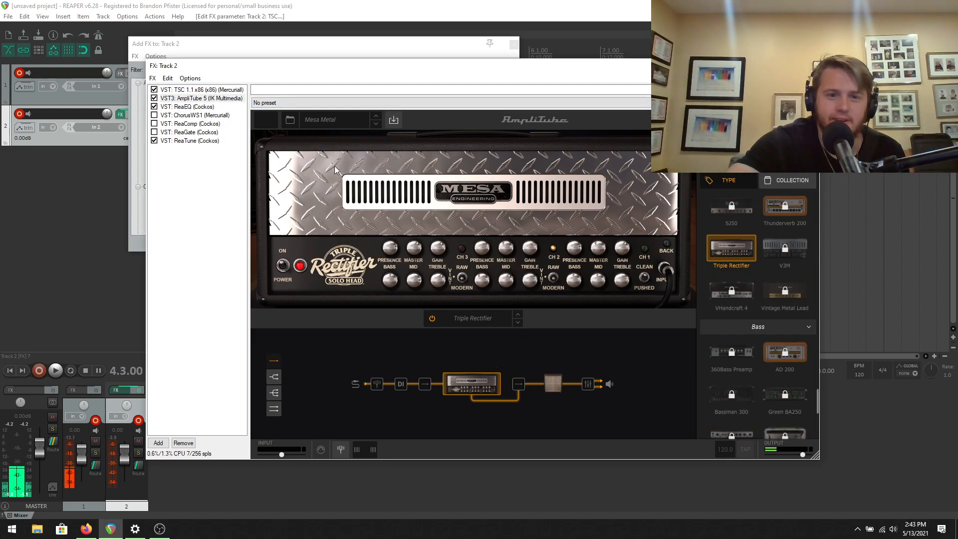
pyautogui.click(322, 120)
pyautogui.click(346, 255)
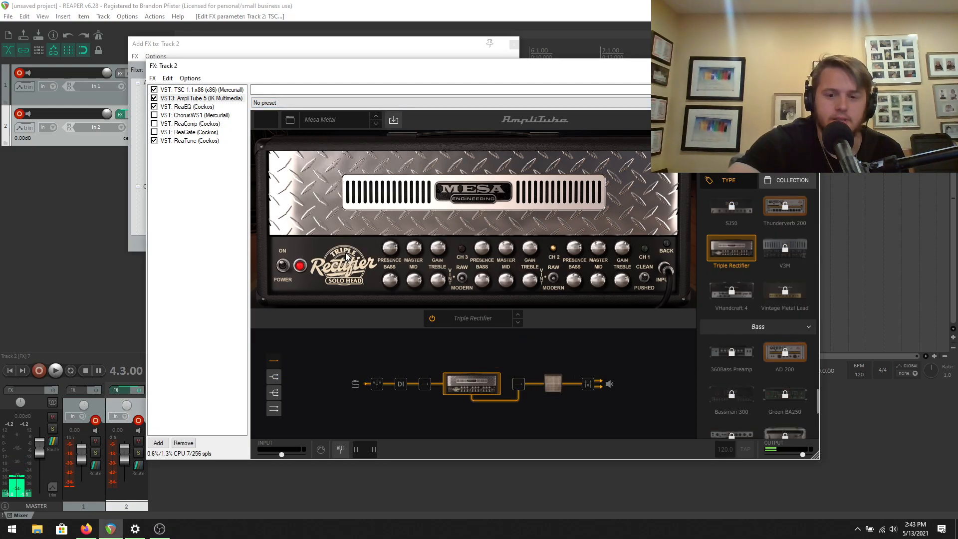
pyautogui.click(342, 117)
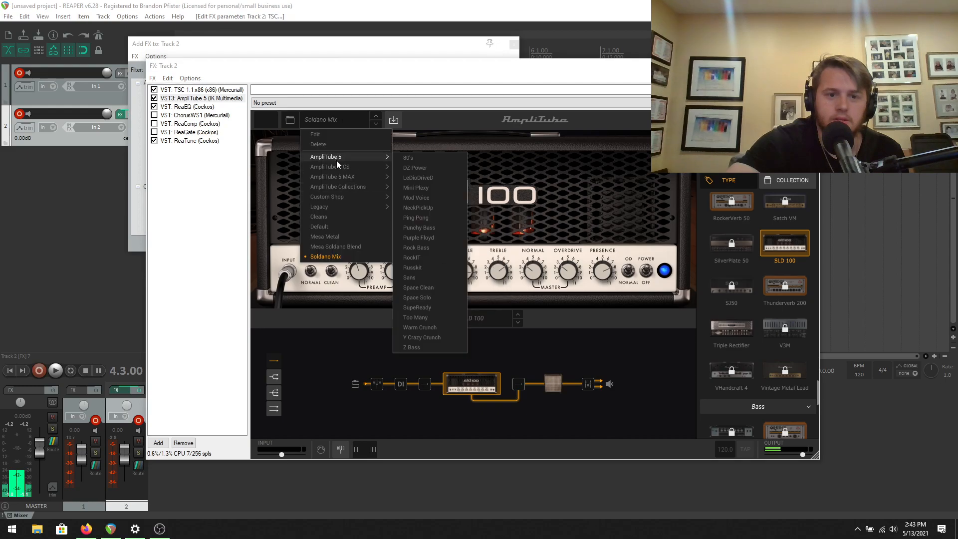
pyautogui.click(335, 247)
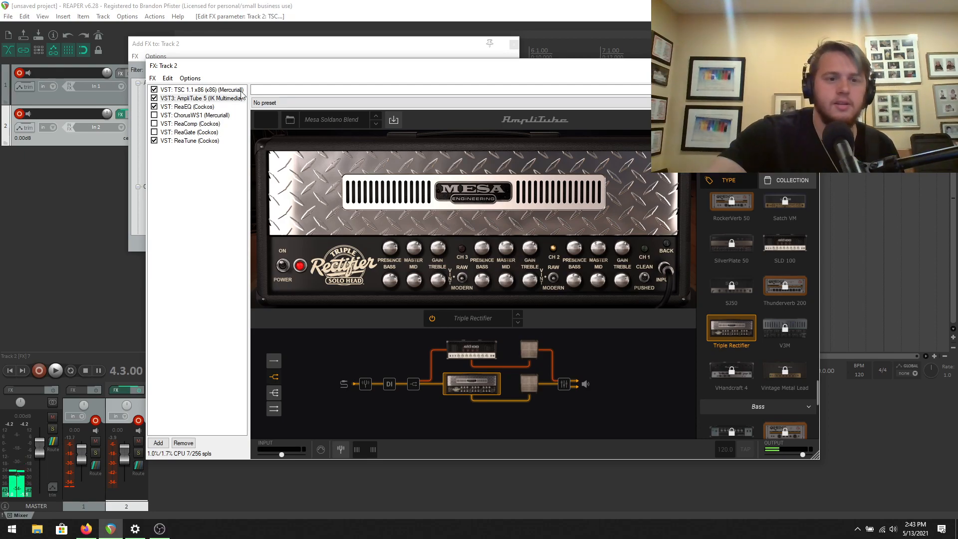
# Step: Review the TSC pedal's settings, and load the Mesa Metal preset in AmpliTube 5
pyautogui.click(225, 90)
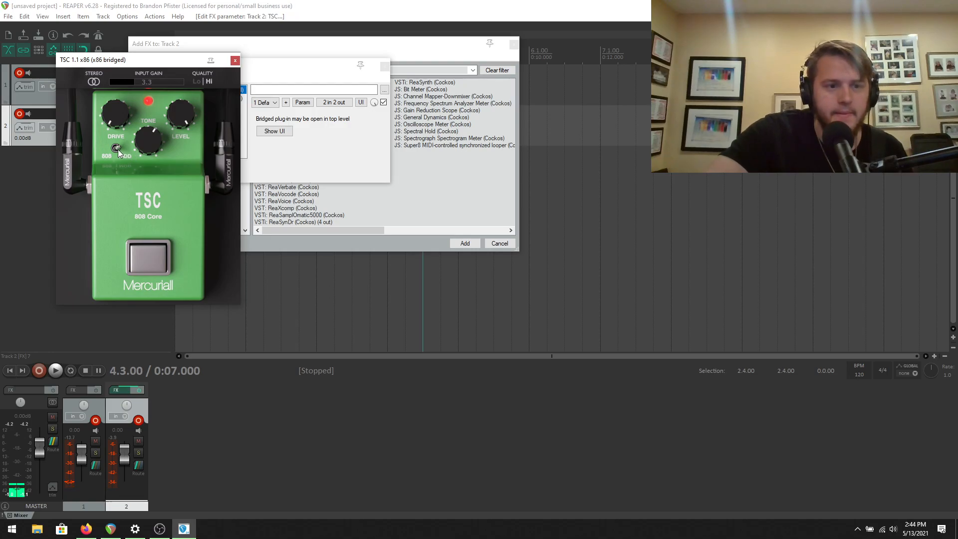
pyautogui.click(237, 60)
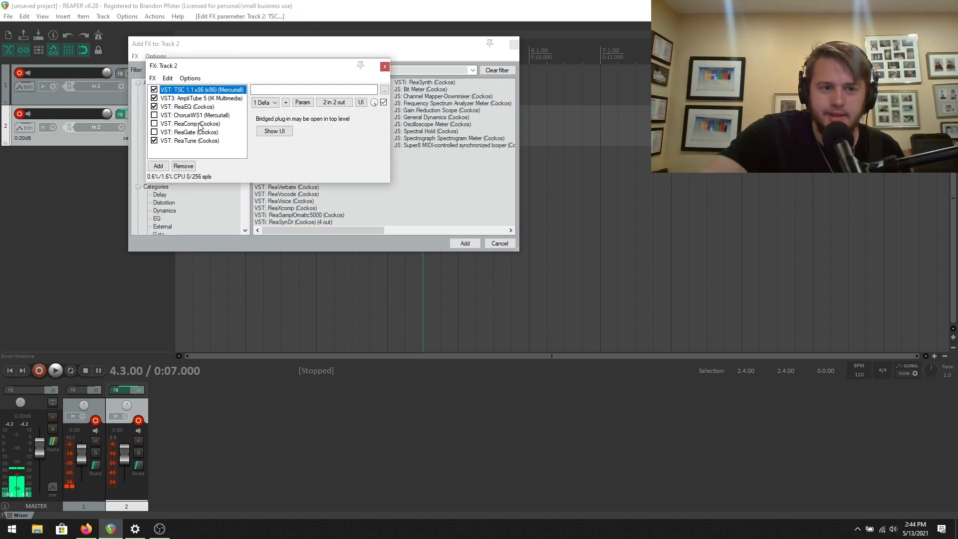
pyautogui.click(199, 98)
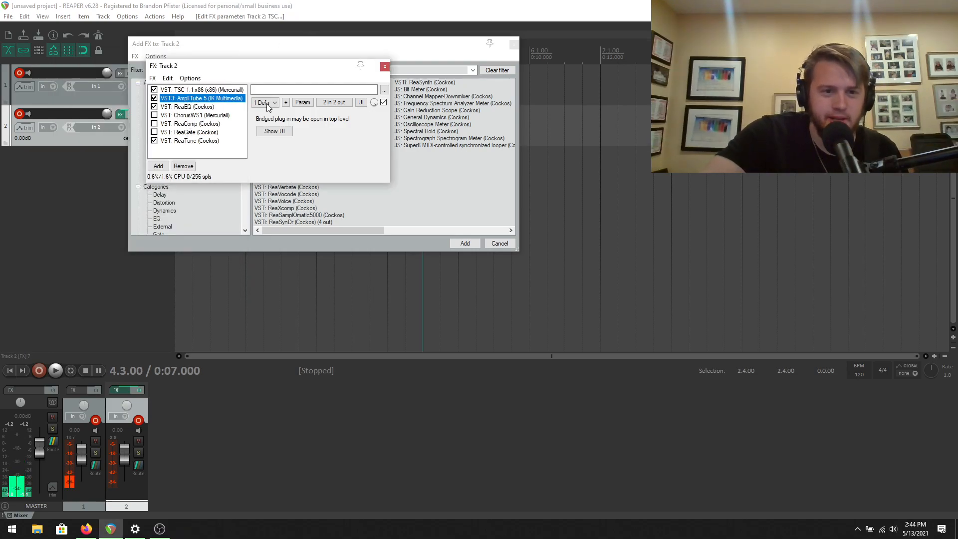
pyautogui.click(275, 131)
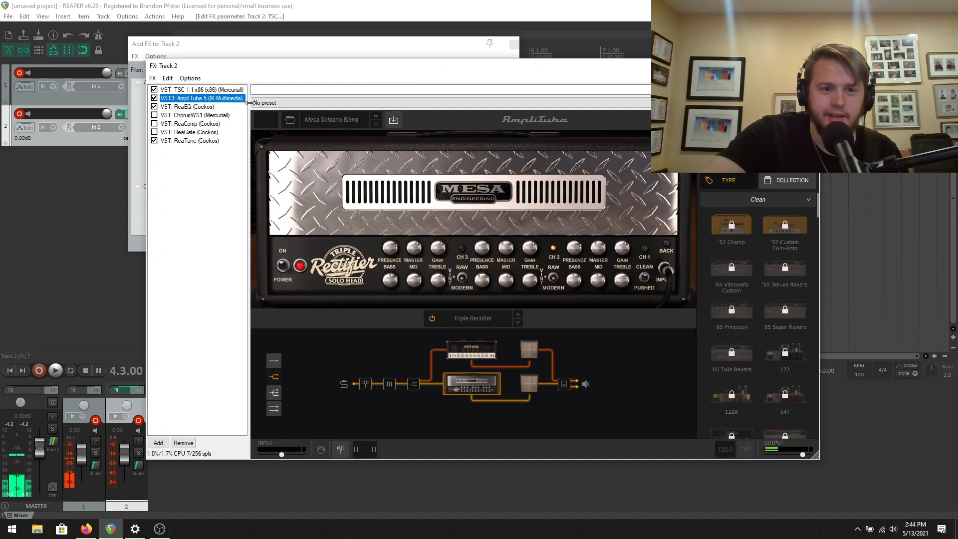
pyautogui.click(349, 121)
pyautogui.click(332, 237)
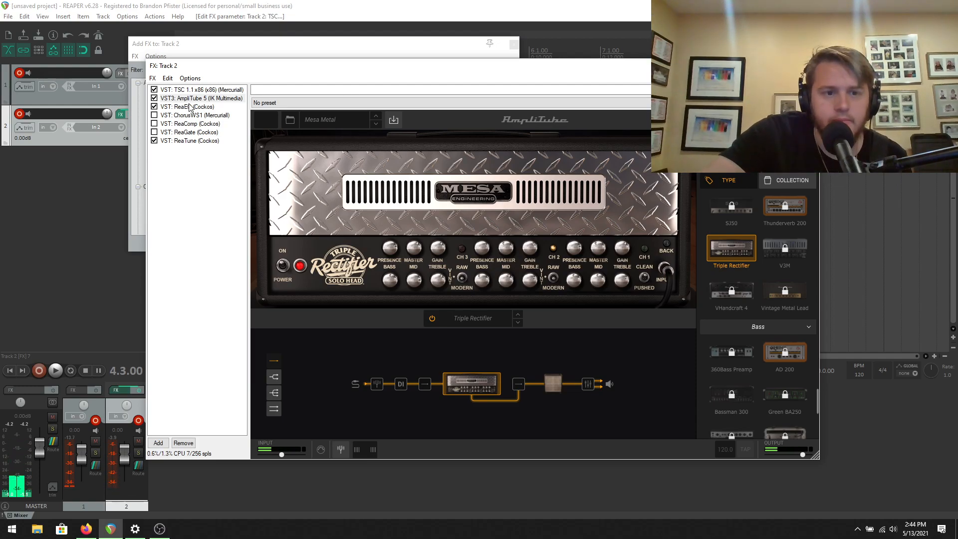
# Step: Save Track 2's effects chain over the existing Mesa Boogie 3rec Main.RfxChain file
pyautogui.click(152, 78)
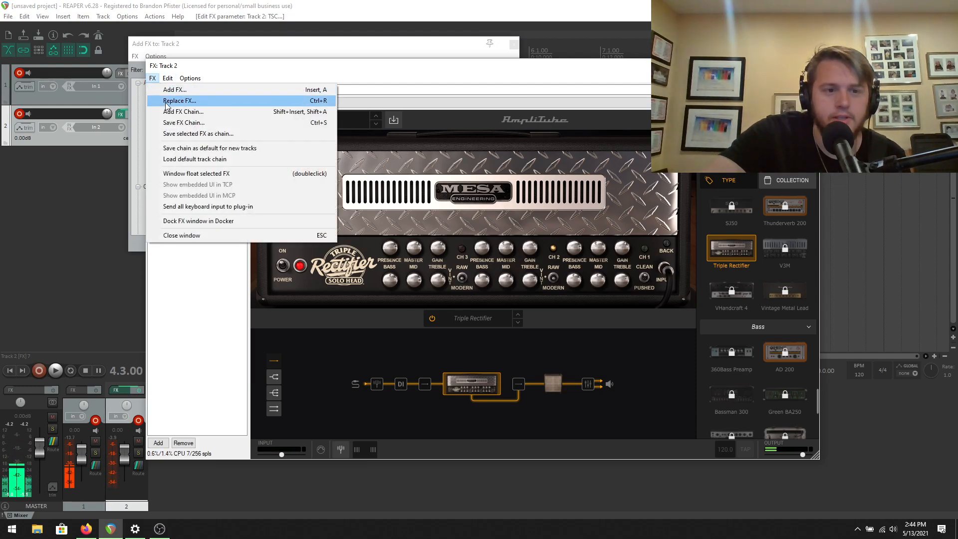
pyautogui.click(172, 122)
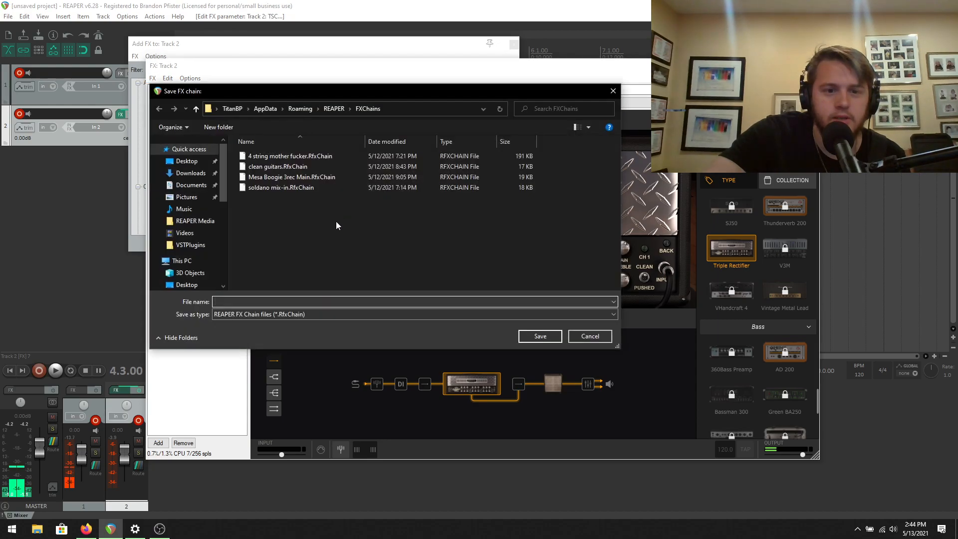
pyautogui.click(308, 177)
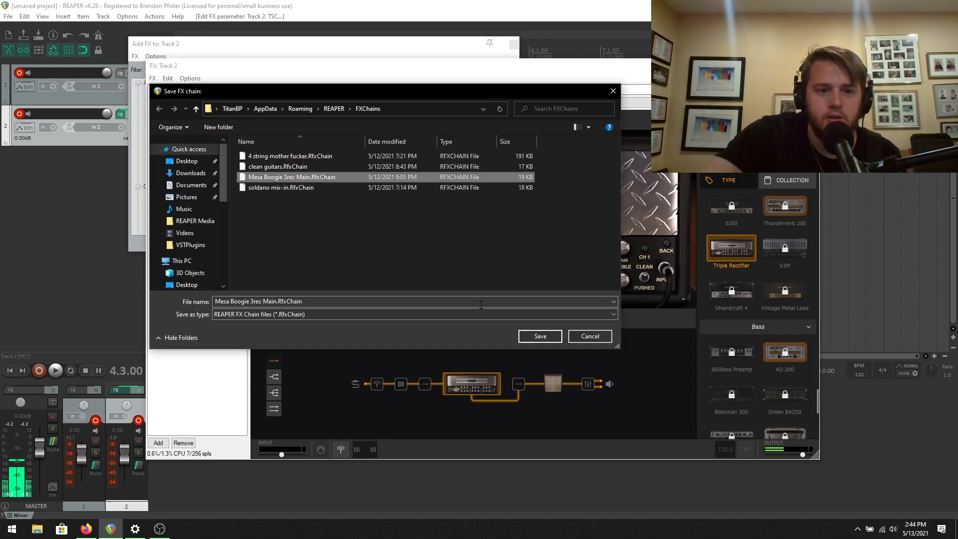
pyautogui.click(531, 337)
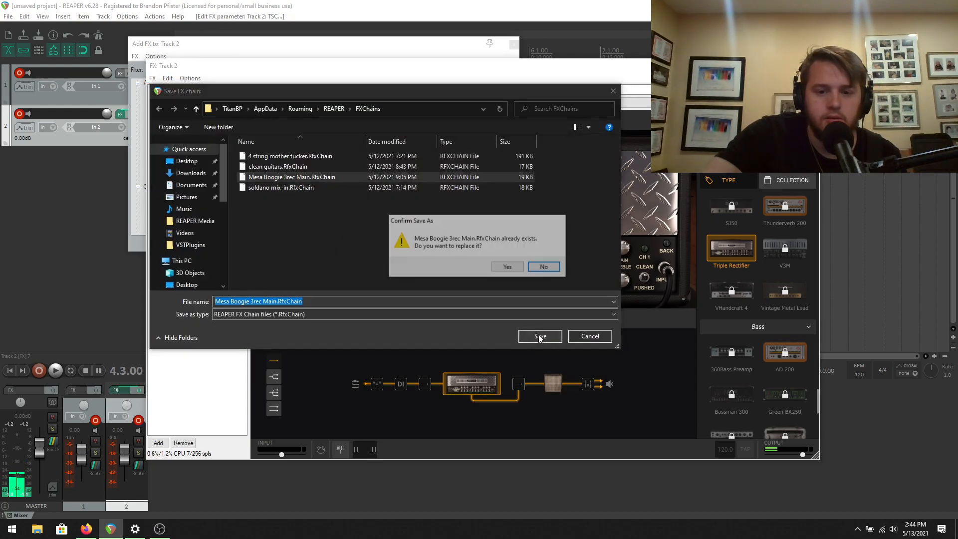
pyautogui.click(508, 268)
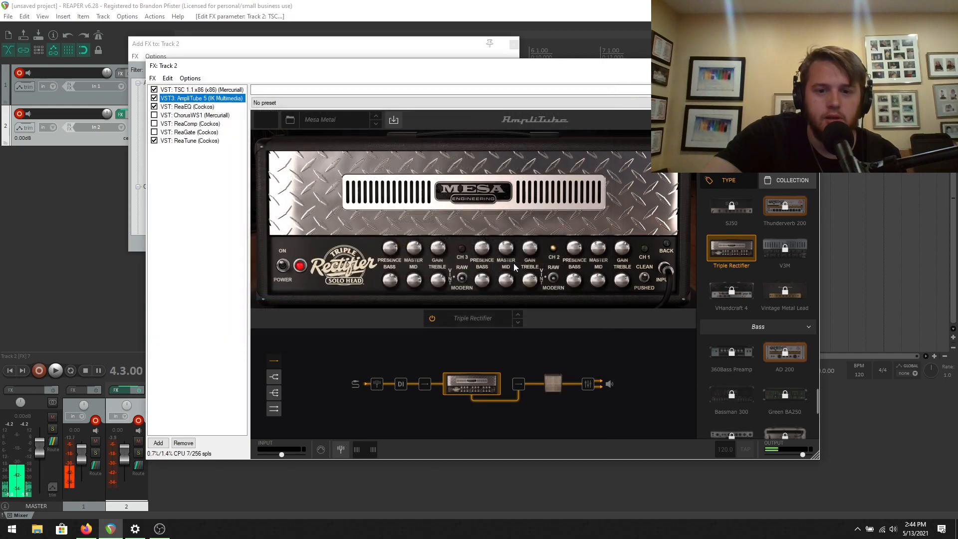
# Step: Load the Mesa Soldano Blend preset in AmpliTube 5 and close Track 2's effects chain window
pyautogui.click(324, 119)
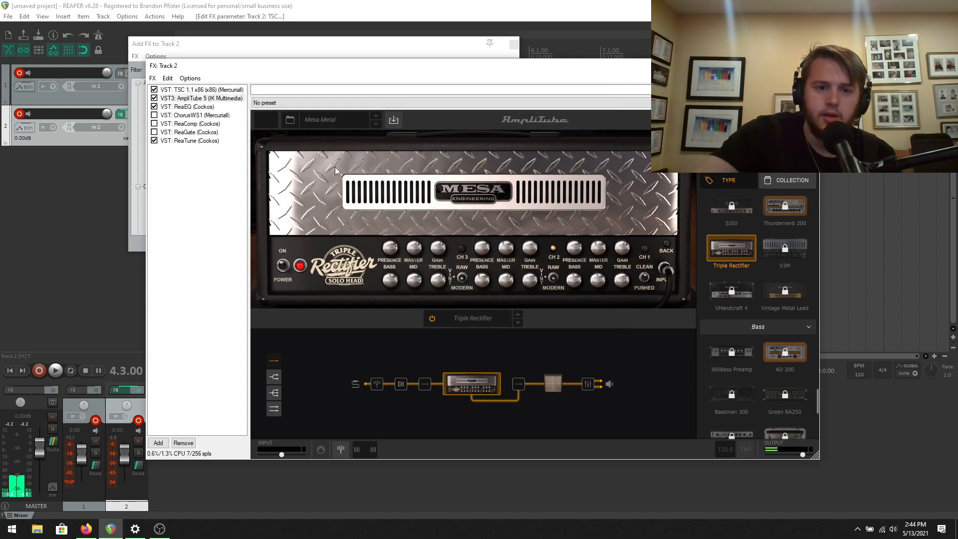
pyautogui.click(336, 246)
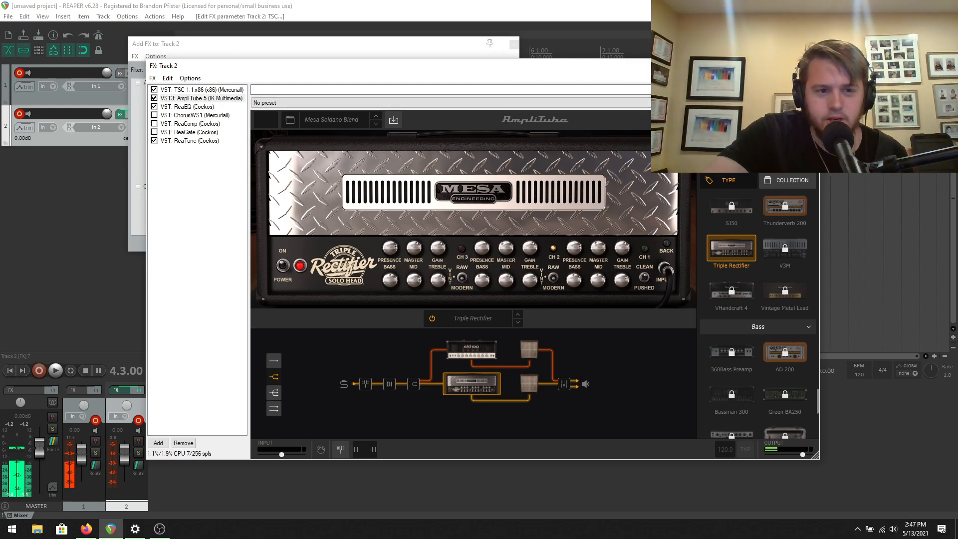
pyautogui.click(813, 66)
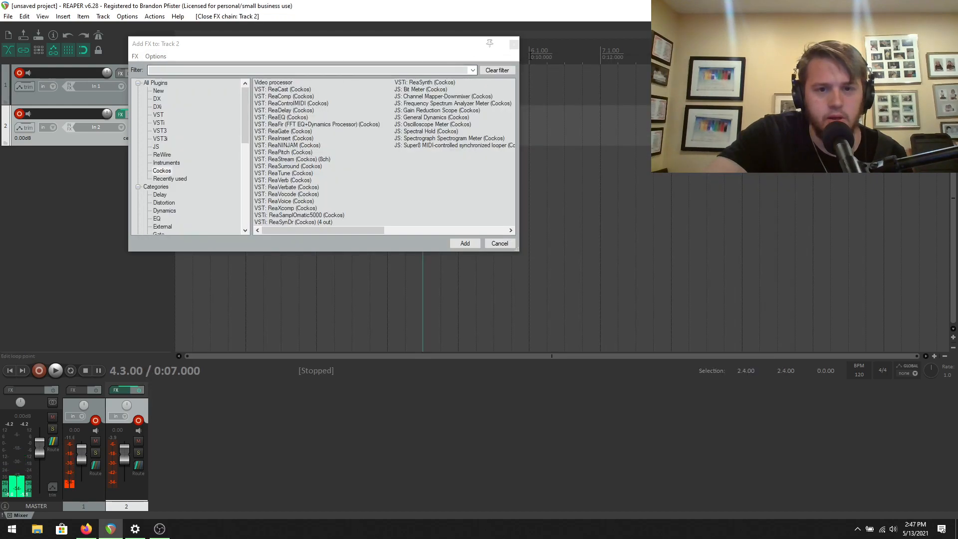
# Step: Close Track 2's plug-in browser, disarm Track 2 for recording and insert a new track below it
pyautogui.click(514, 44)
pyautogui.click(19, 114)
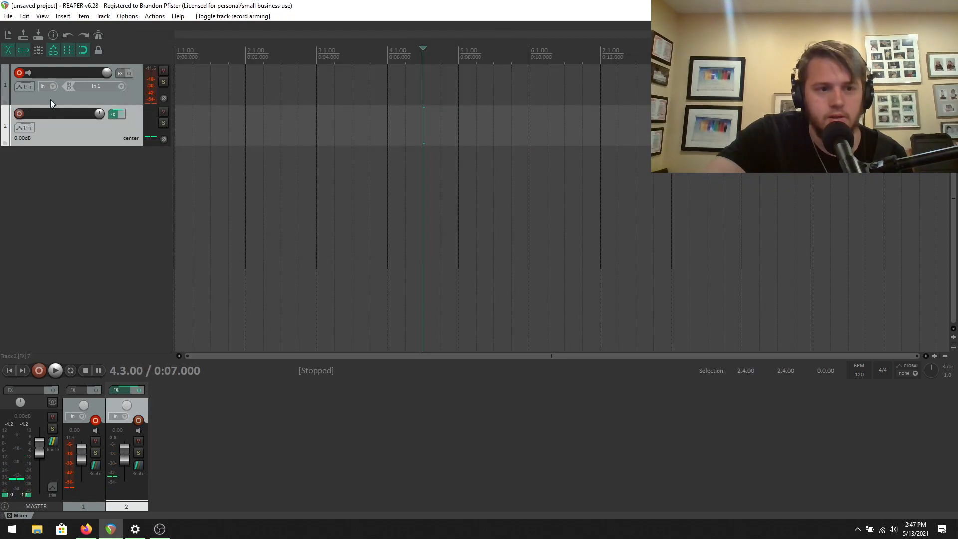
pyautogui.click(103, 16)
pyautogui.click(131, 29)
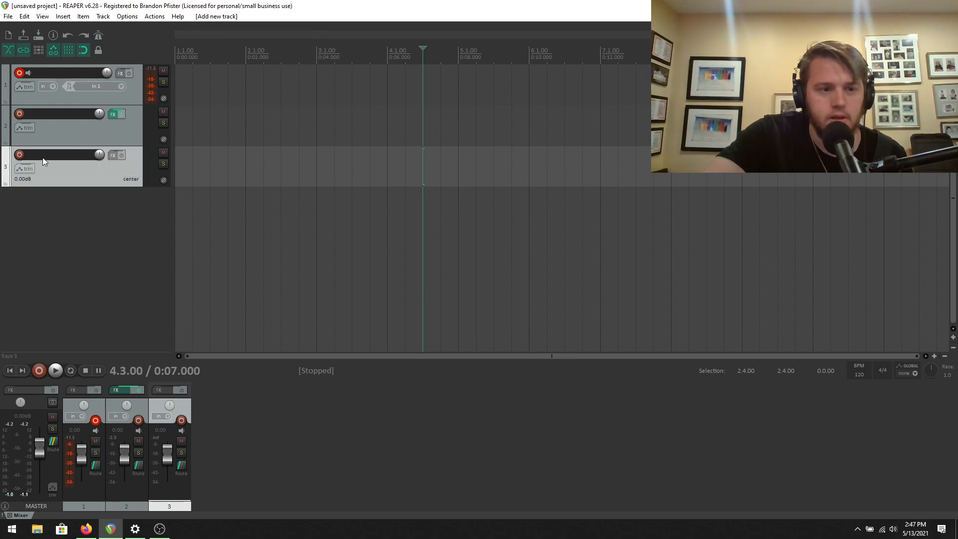
# Step: Arm Track 3 for recording and set its input to mono In 2
pyautogui.click(19, 155)
pyautogui.click(123, 170)
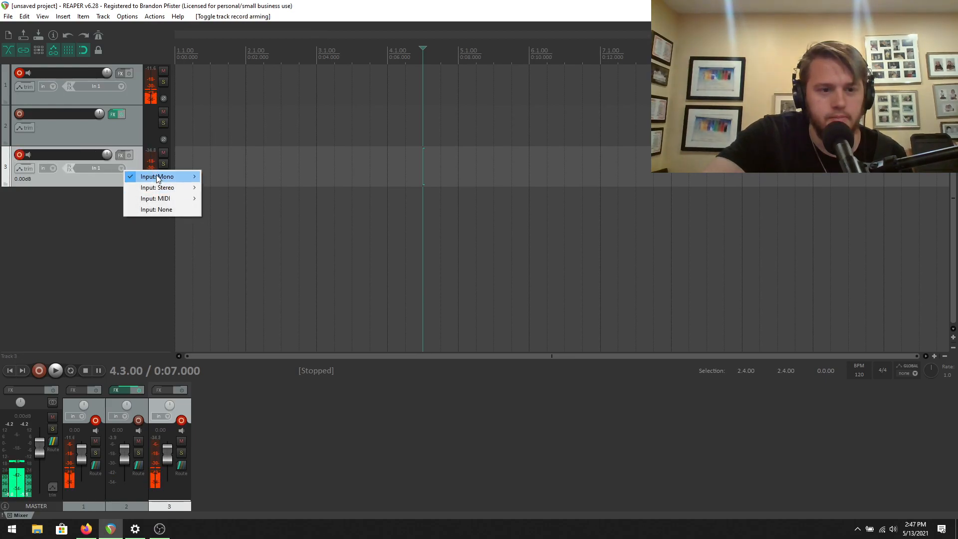
pyautogui.moveTo(164, 176)
pyautogui.click(220, 187)
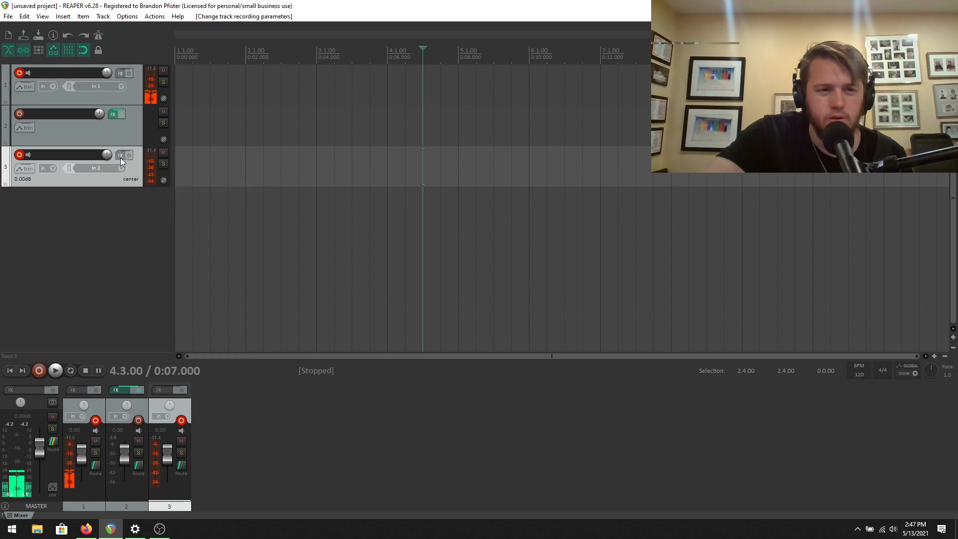
# Step: Load the saved effects chain clean guitars.RfxChain onto Track 3
pyautogui.click(121, 156)
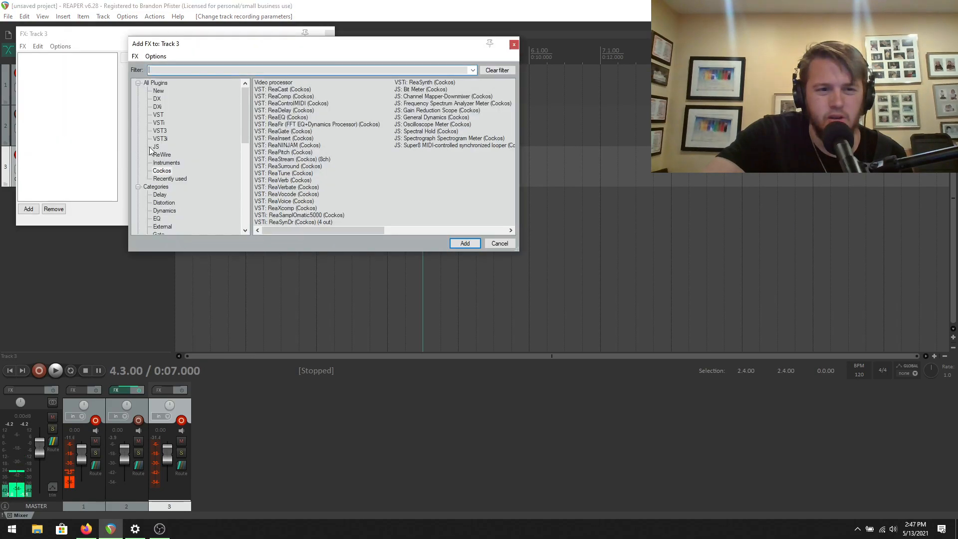
pyautogui.click(514, 44)
pyautogui.click(23, 48)
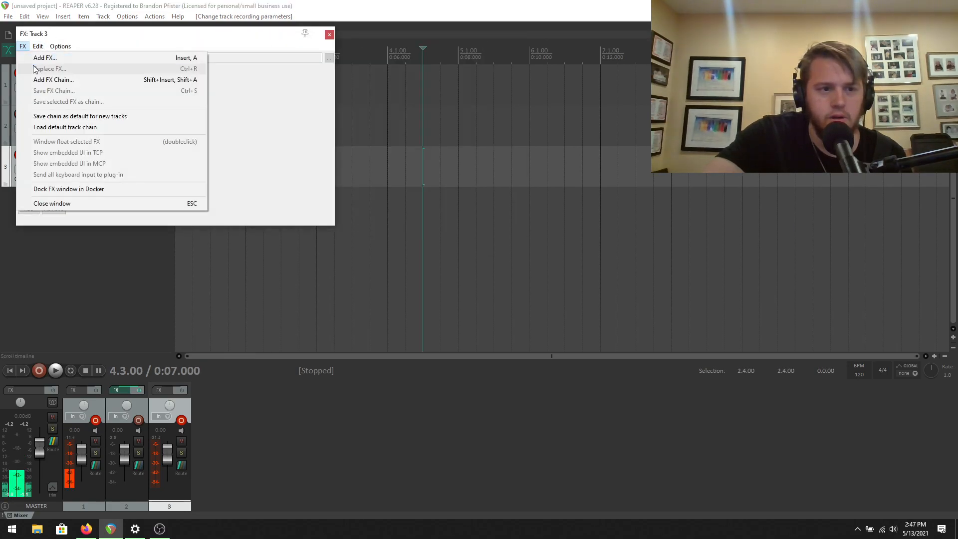
pyautogui.click(55, 81)
pyautogui.click(158, 135)
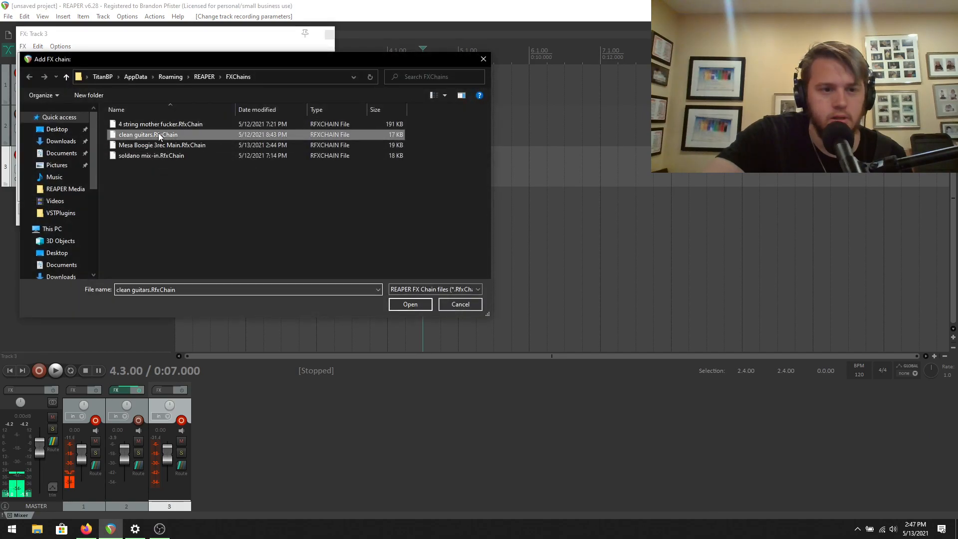
pyautogui.click(400, 305)
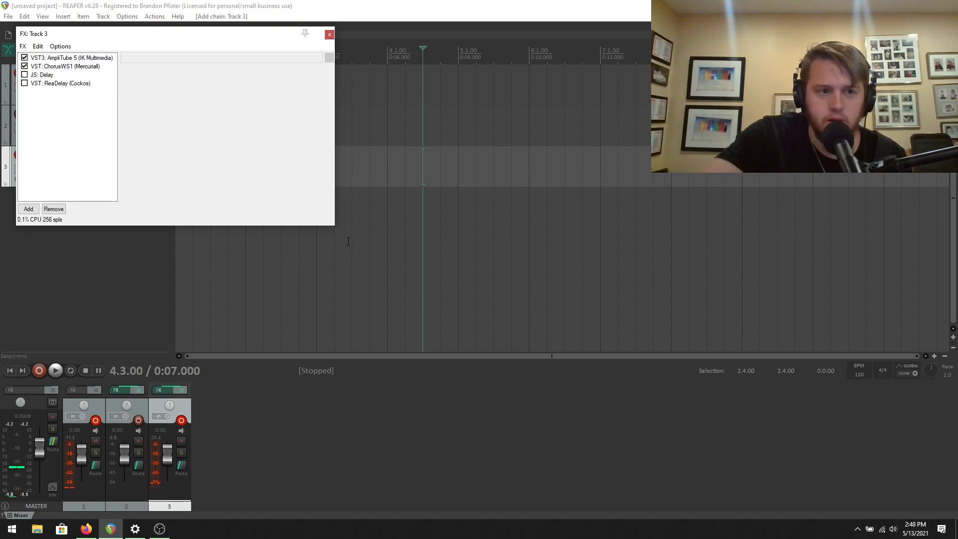
# Step: Review AmpliTube 5 and the ChorusWS1 pedal in Track 3's effects chain and close the chain window
pyautogui.click(105, 58)
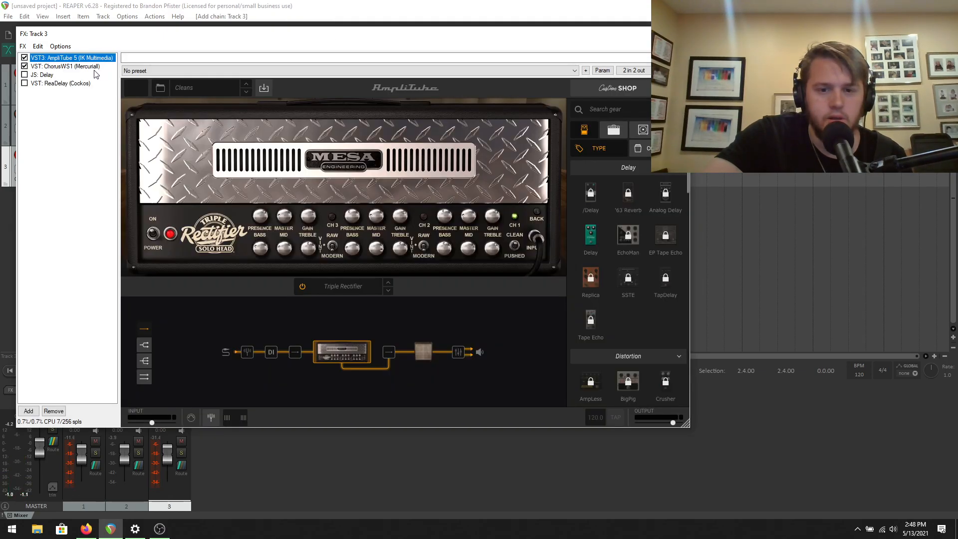
pyautogui.click(80, 66)
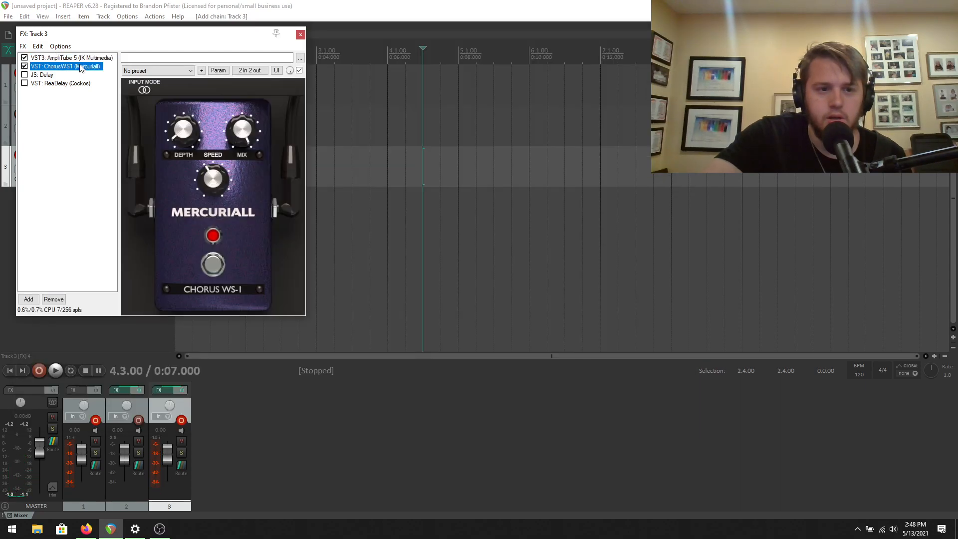
pyautogui.click(301, 35)
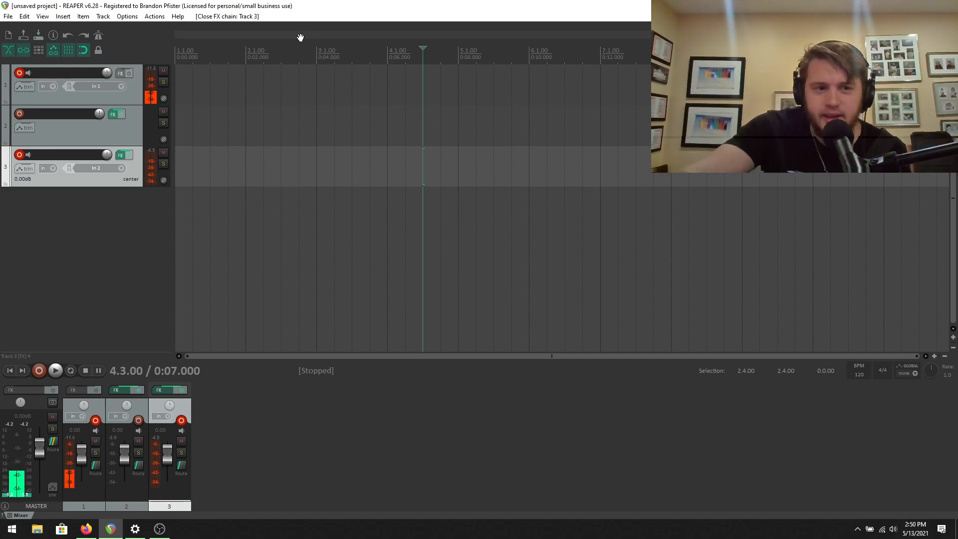
pyautogui.click(123, 155)
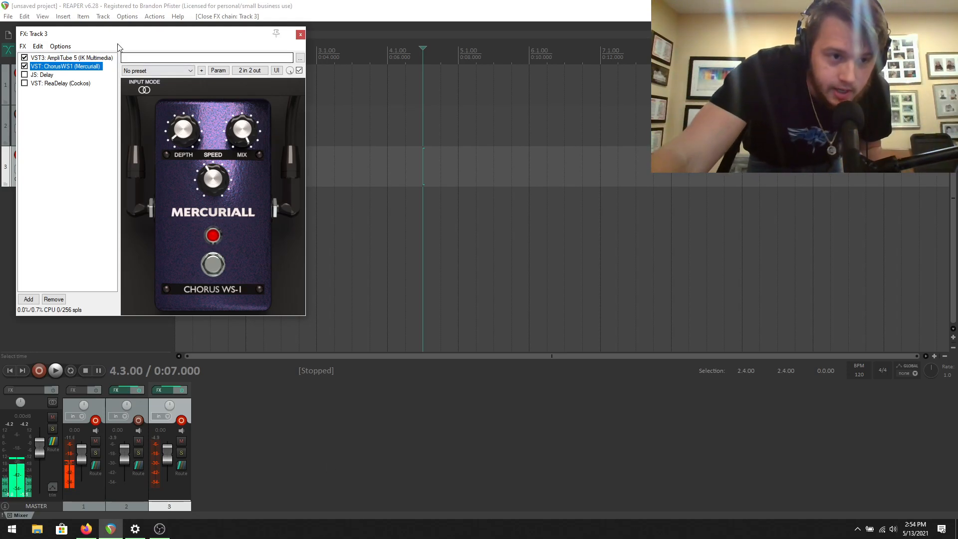
pyautogui.click(301, 34)
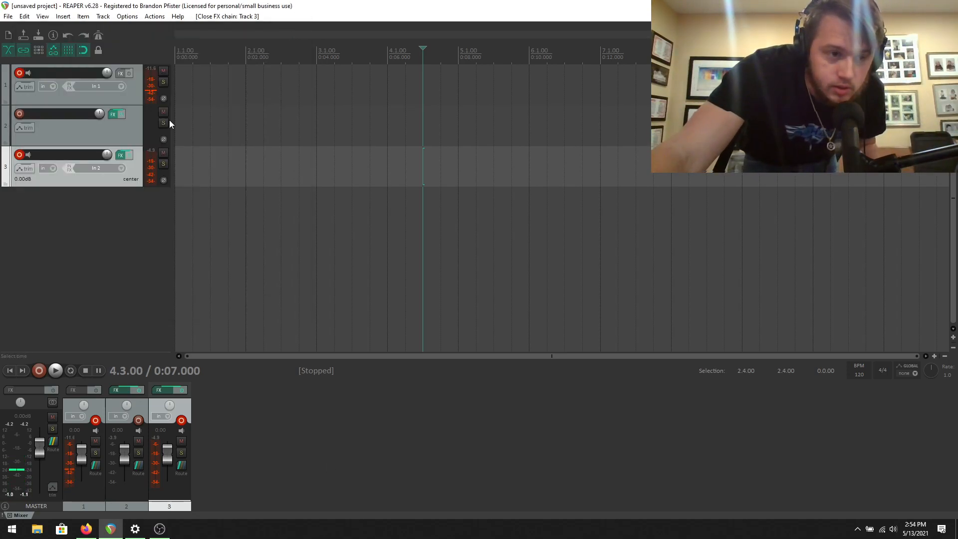
# Step: Disarm Track 3 for recording and insert a new track below it
pyautogui.click(20, 155)
pyautogui.click(103, 16)
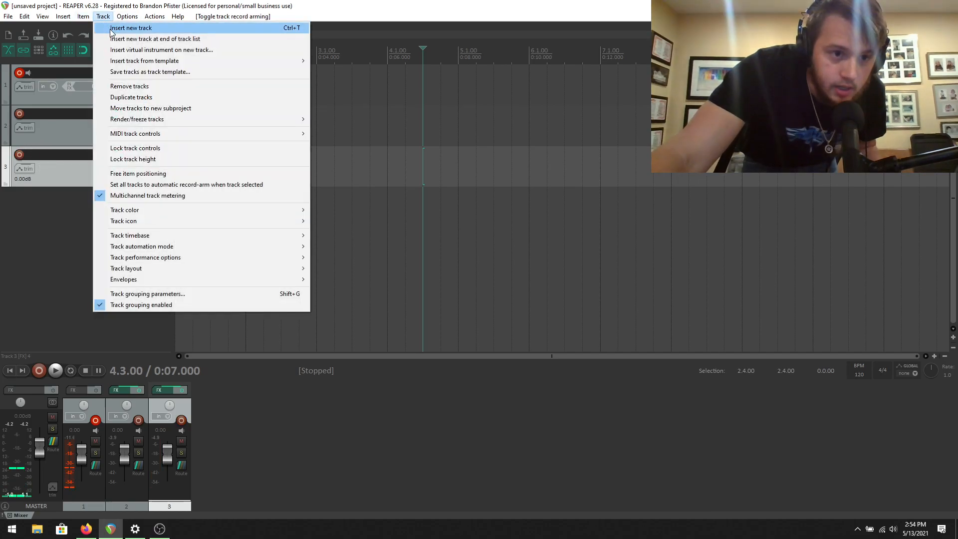
pyautogui.click(111, 29)
# Step: Arm Track 4 for recording and set its input to mono In 2
pyautogui.click(21, 195)
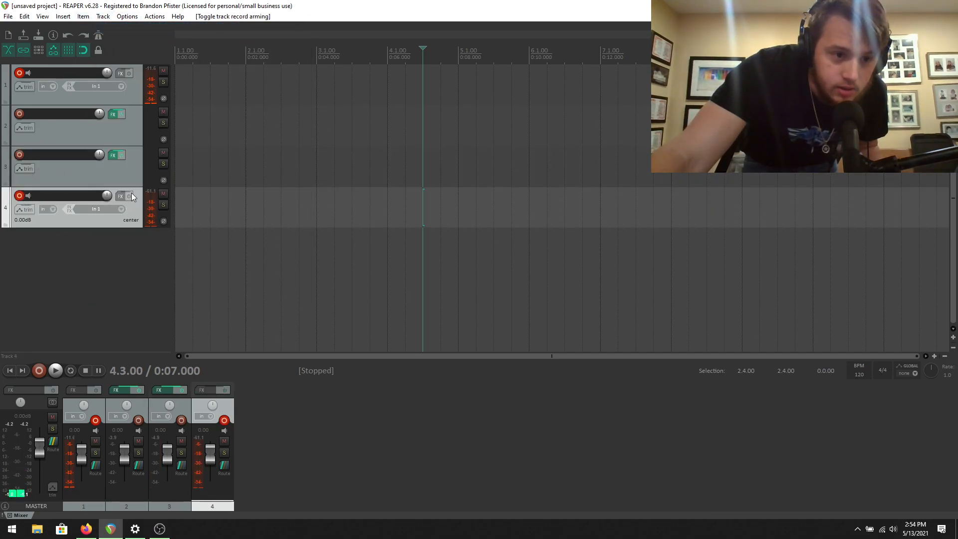
pyautogui.click(112, 208)
pyautogui.moveTo(170, 213)
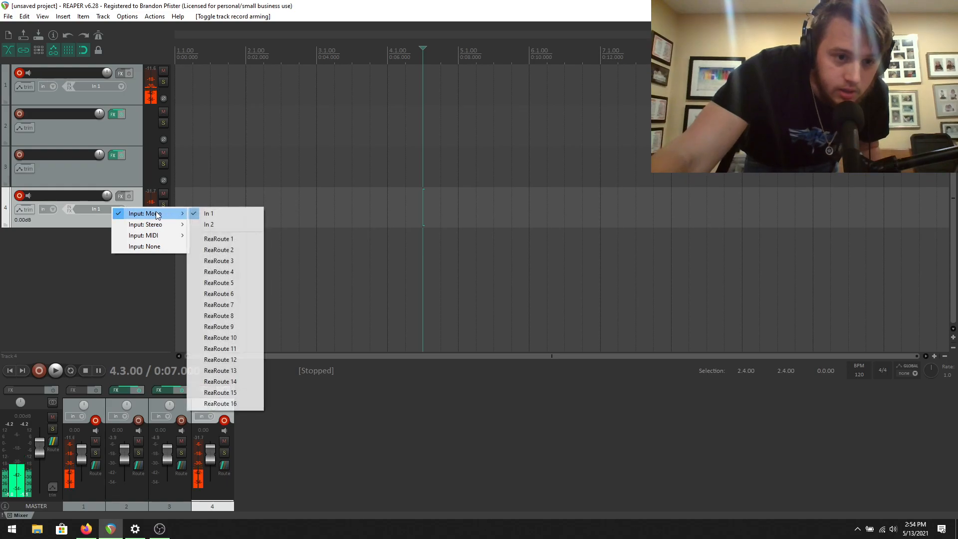
pyautogui.click(209, 225)
# Step: Load the saved bass effects chain 4 string mother fucker.RfxChain onto Track 4
pyautogui.click(120, 196)
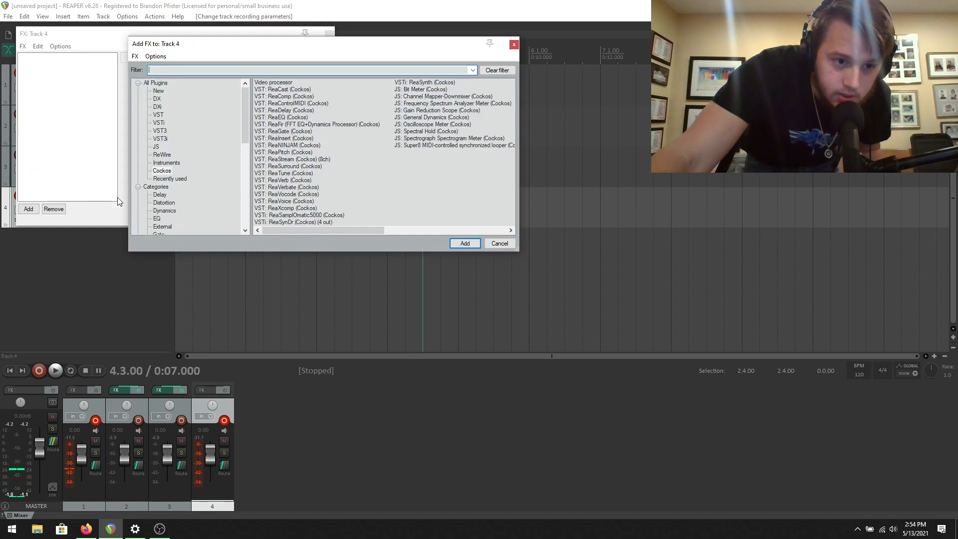
pyautogui.click(514, 45)
pyautogui.click(22, 46)
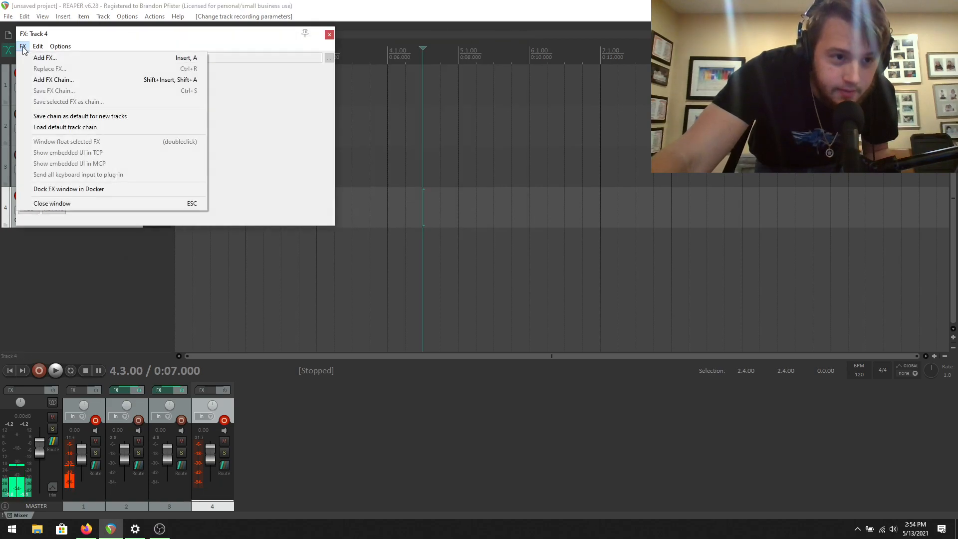
pyautogui.click(56, 59)
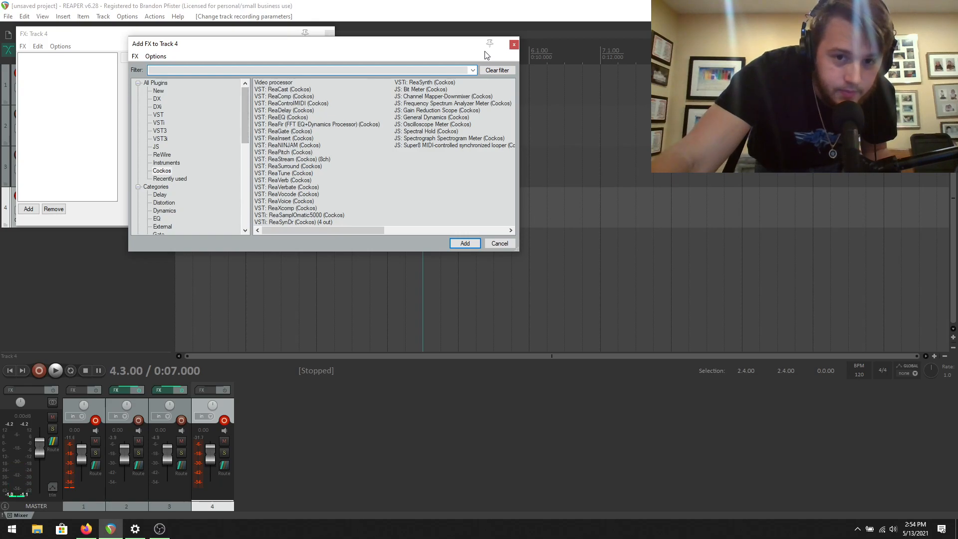
pyautogui.click(517, 44)
pyautogui.click(22, 46)
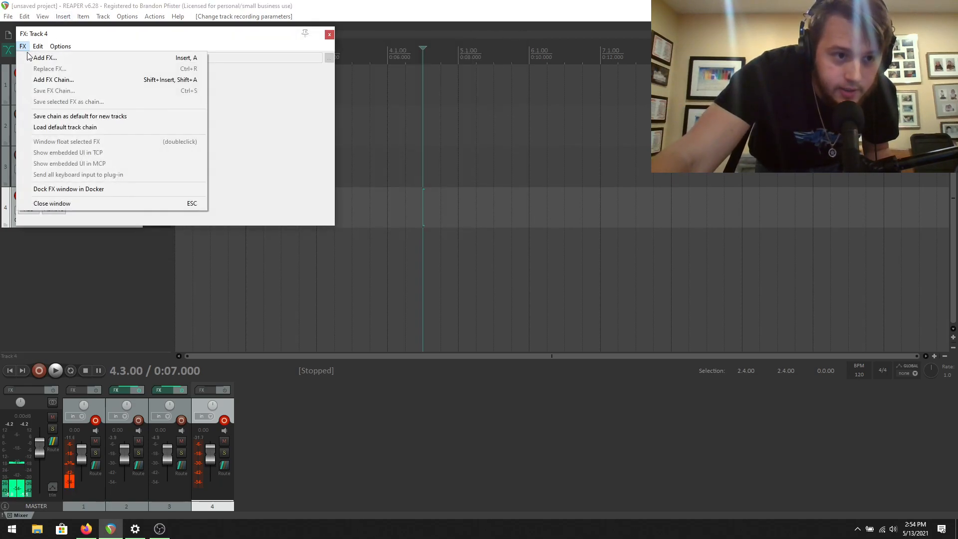
pyautogui.click(54, 80)
pyautogui.click(151, 124)
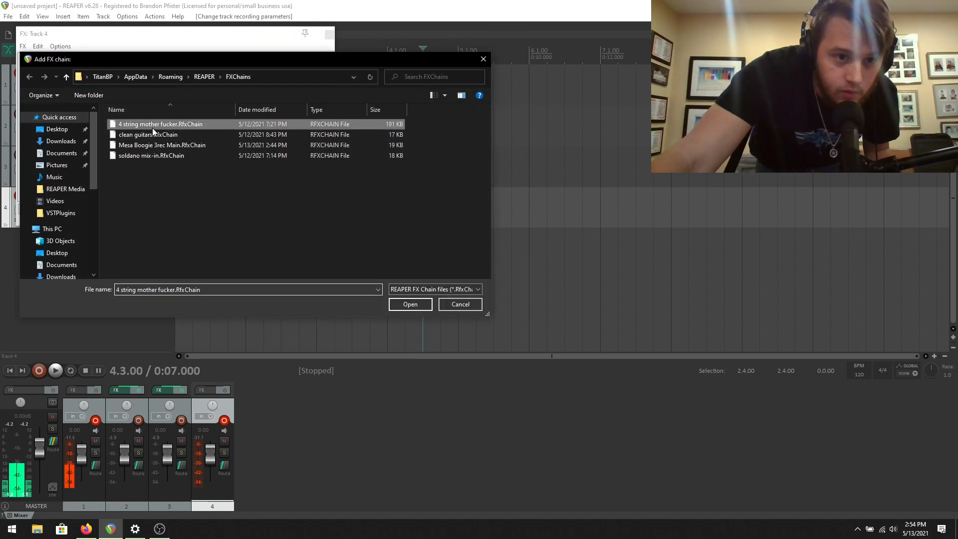
pyautogui.click(411, 305)
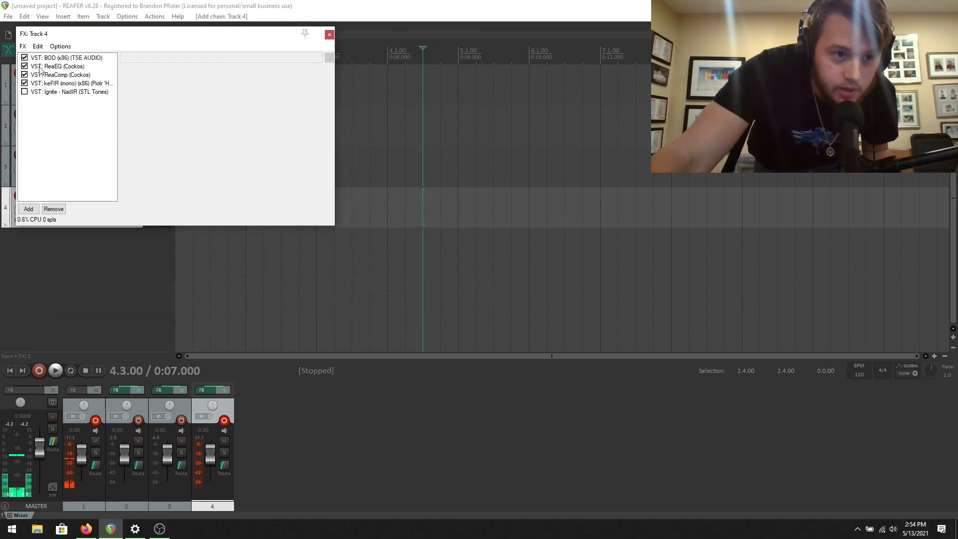
# Step: Move keFIR directly after BOD in Track 4's effects chain and remove the Ignite - NadIR plug-in
pyautogui.click(55, 58)
pyautogui.click(257, 23)
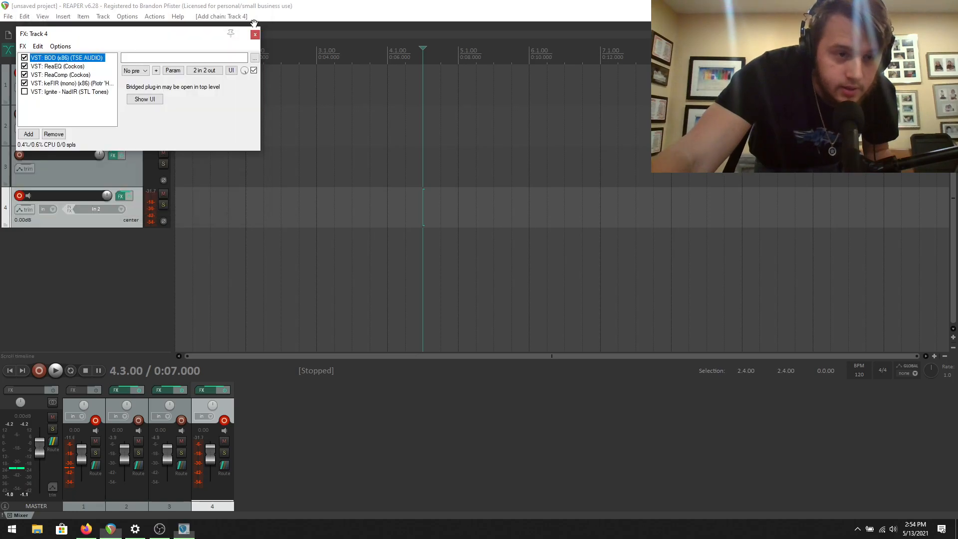
pyautogui.click(79, 83)
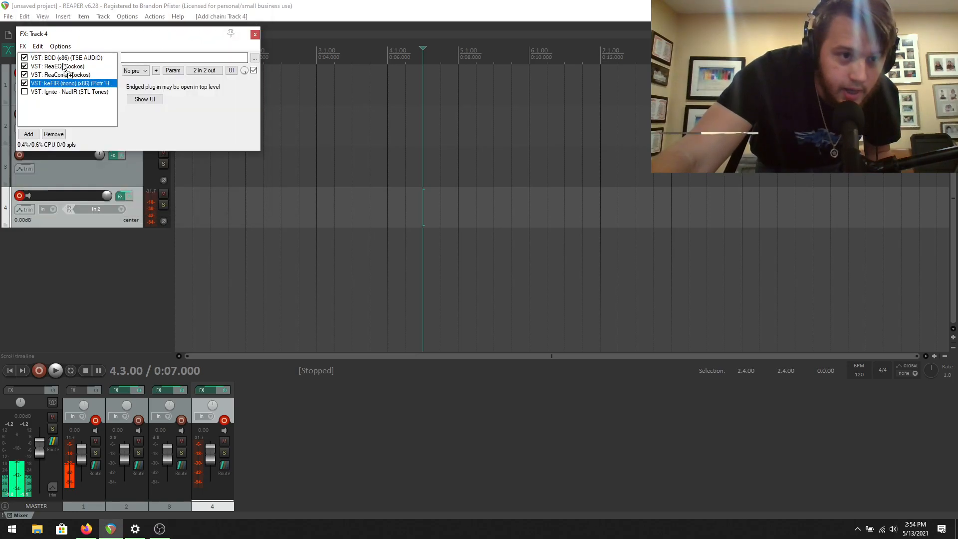
pyautogui.click(177, 34)
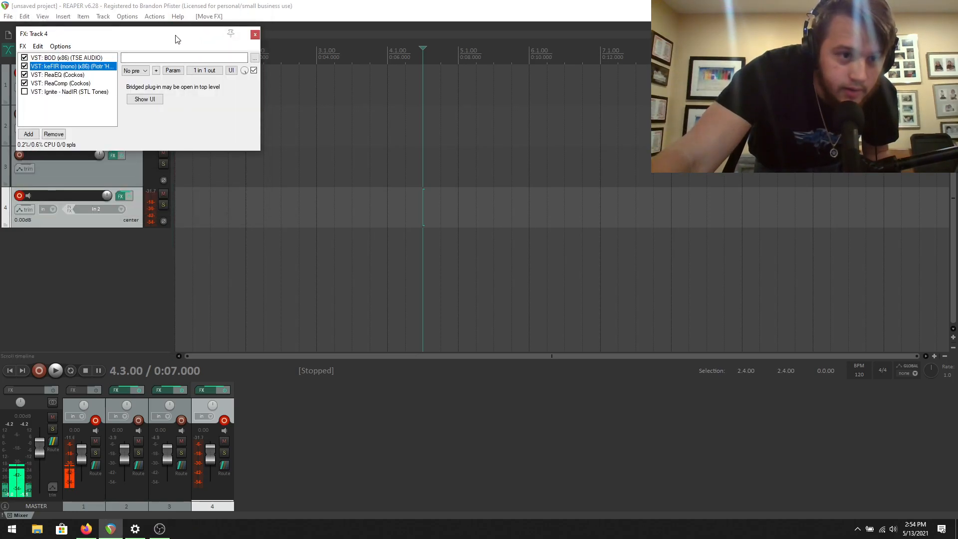
pyautogui.click(54, 93)
pyautogui.press('Delete')
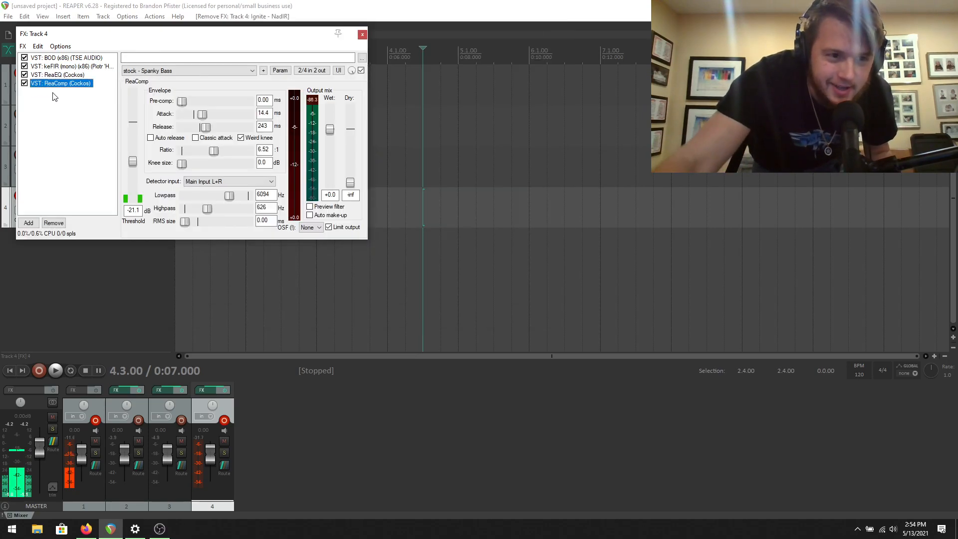
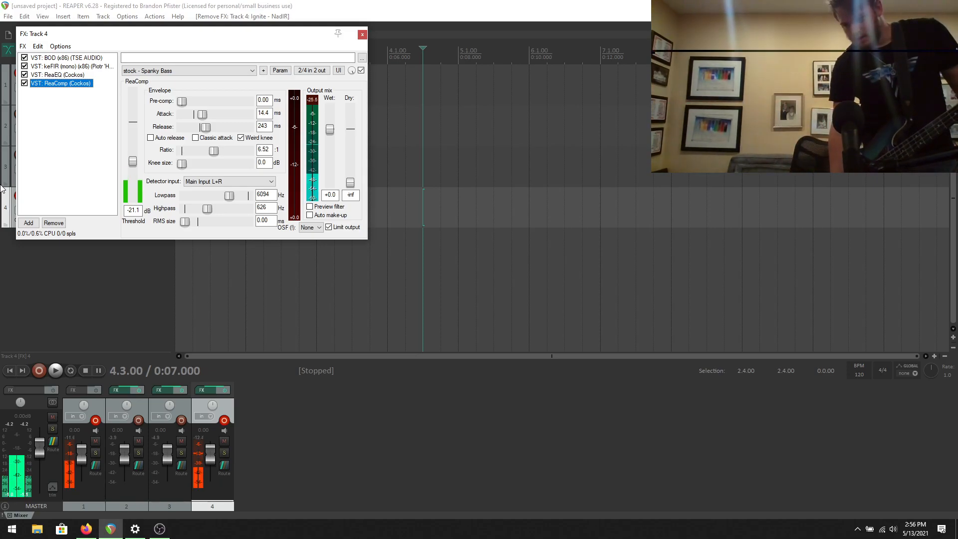
# Step: Show the BOD bass overdrive's controls in a floating window placed clear of Track 4's effects chain
pyautogui.rightClick(2, 186)
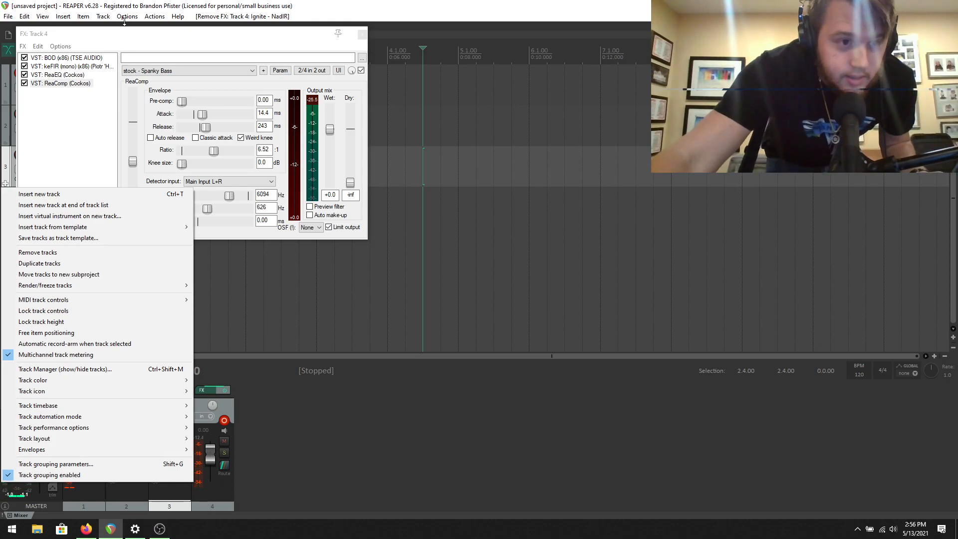
pyautogui.click(88, 97)
pyautogui.doubleClick(72, 59)
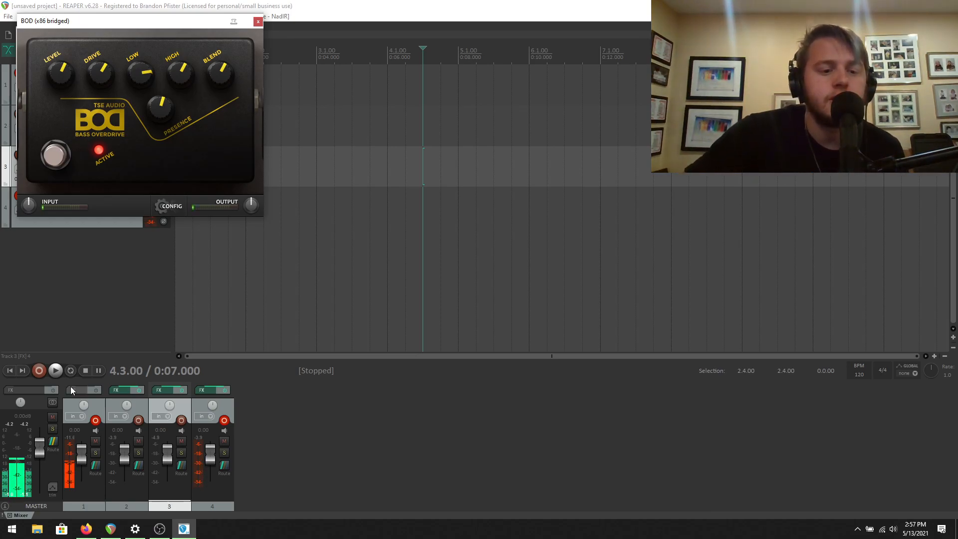
pyautogui.moveTo(172, 22); pyautogui.dragTo(510, 80)
# Step: Disarm Track 1, move Track 4's effects chain window off the track list and arm Track 1 again
pyautogui.click(99, 420)
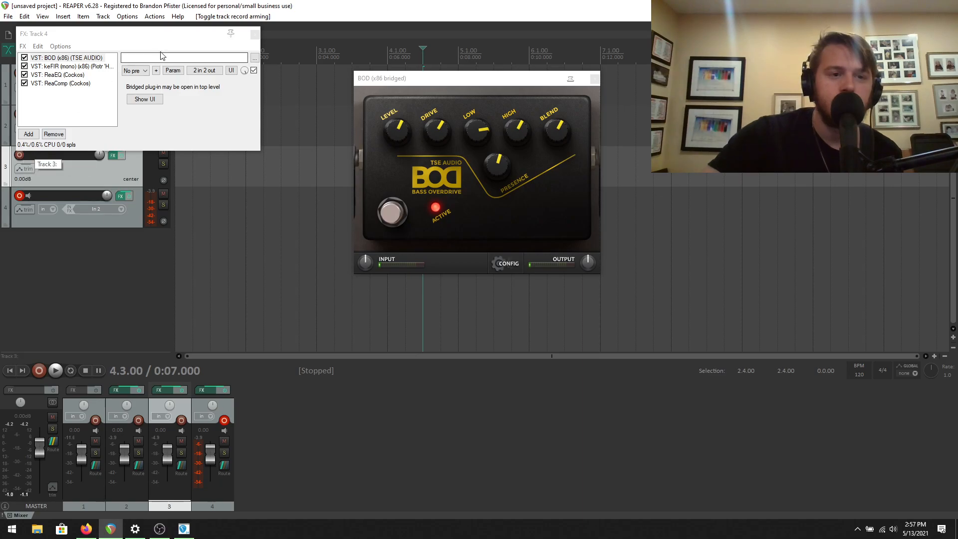
pyautogui.moveTo(162, 34); pyautogui.dragTo(314, 35)
pyautogui.click(19, 75)
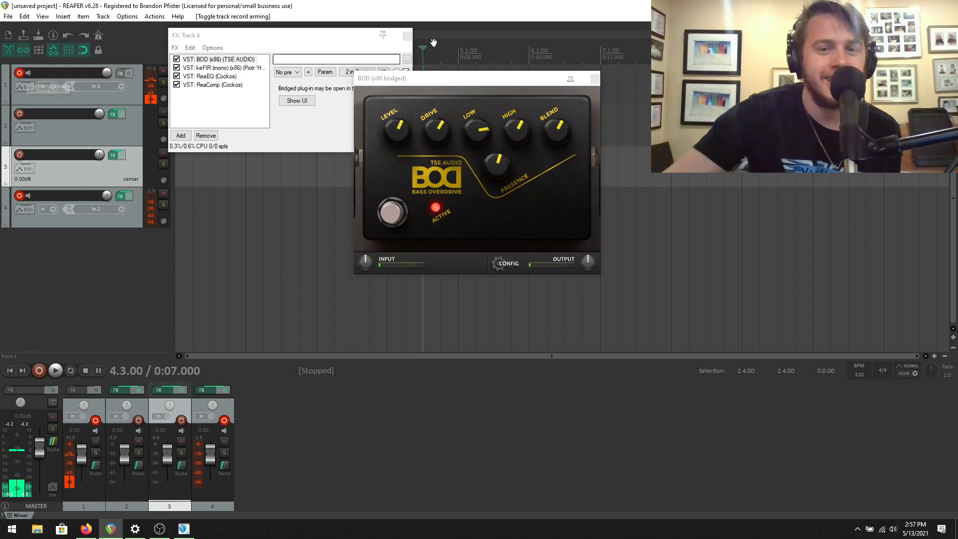
pyautogui.click(445, 79)
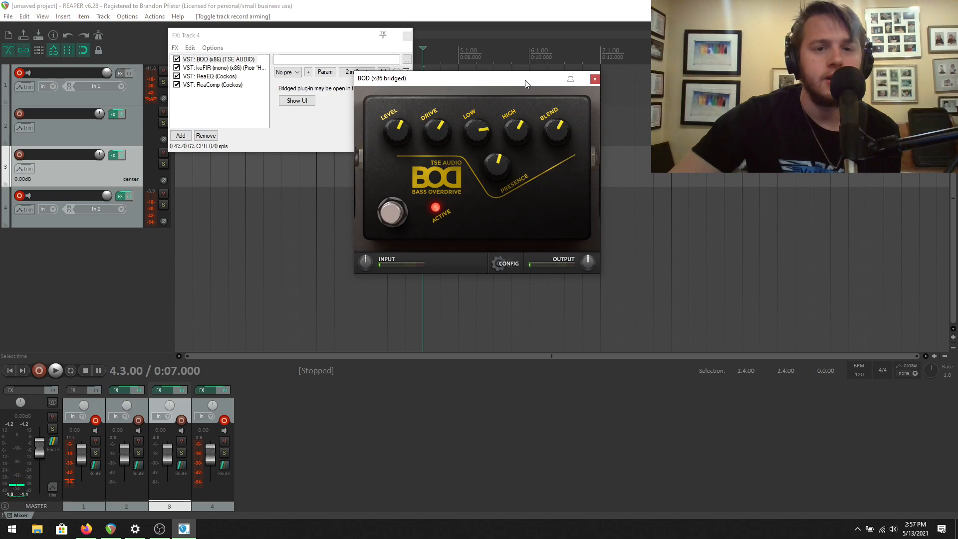
# Step: Bypass BOD, keFIR, ReaEQ and ReaComp in Track 4's effects chain, reviewing keFIR's impulse response settings along the way
pyautogui.click(177, 59)
pyautogui.doubleClick(222, 70)
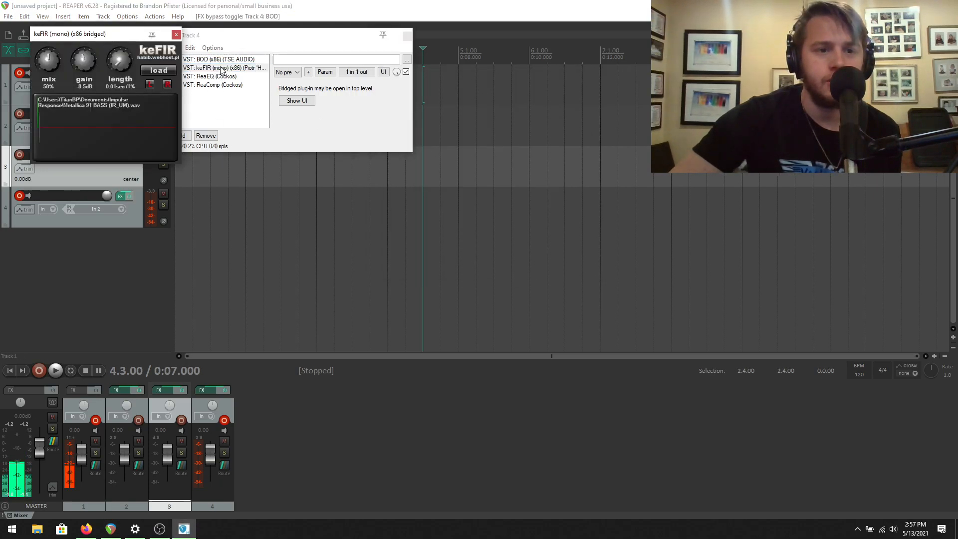
pyautogui.click(178, 29)
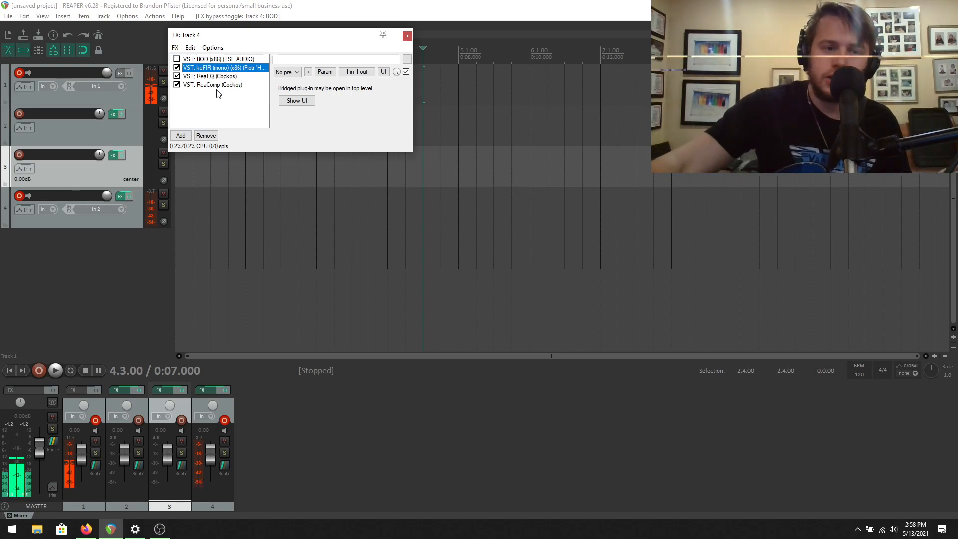
pyautogui.click(177, 77)
pyautogui.click(177, 85)
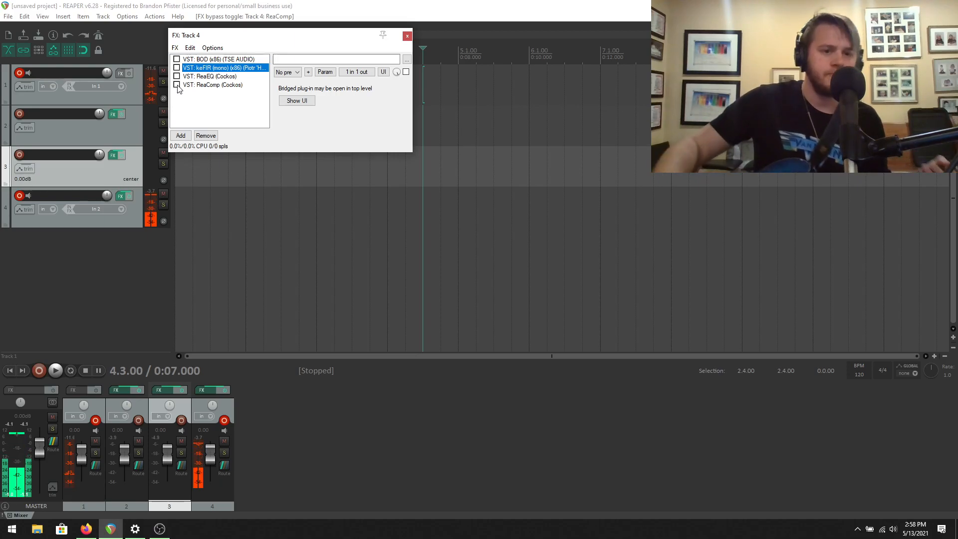
# Step: Enable the ReaComp, ReaEQ and keFIR effects in track 4's effects chain
pyautogui.click(177, 85)
pyautogui.click(177, 76)
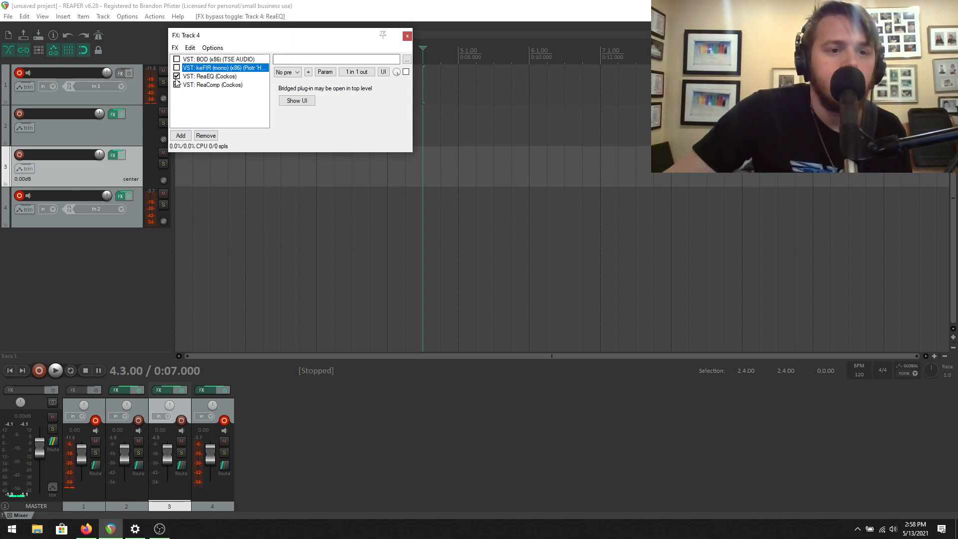
pyautogui.click(177, 68)
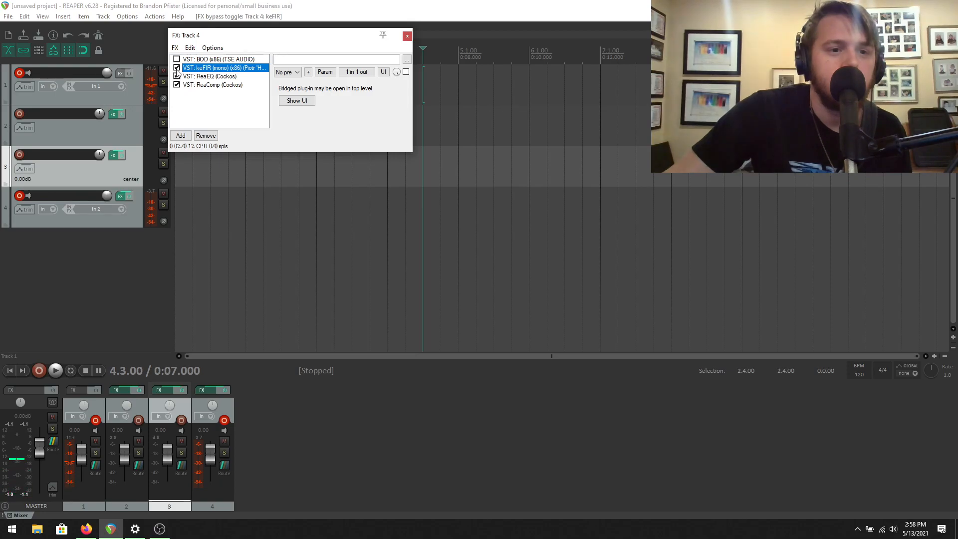
pyautogui.click(194, 105)
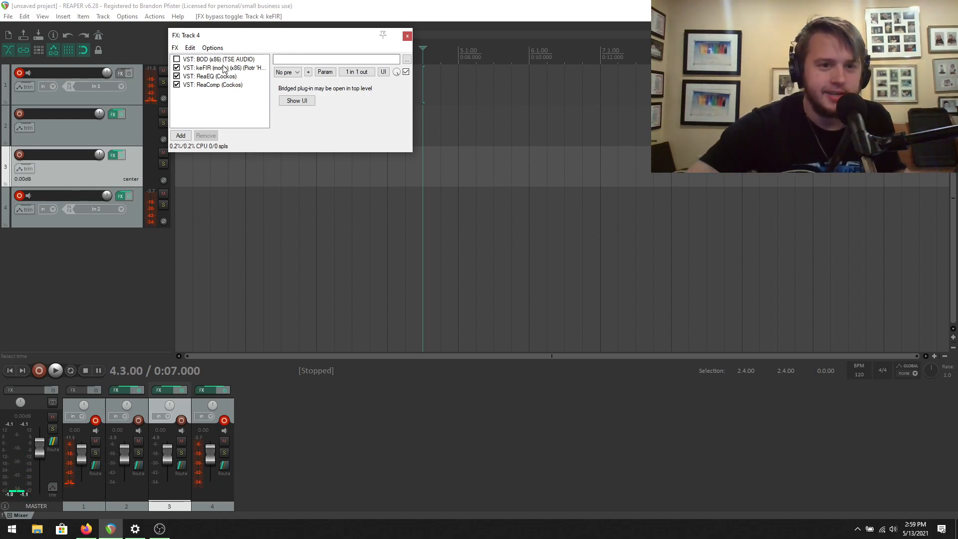
# Step: Try the BOD bass overdrive on track 4 and bypass it again
pyautogui.click(224, 69)
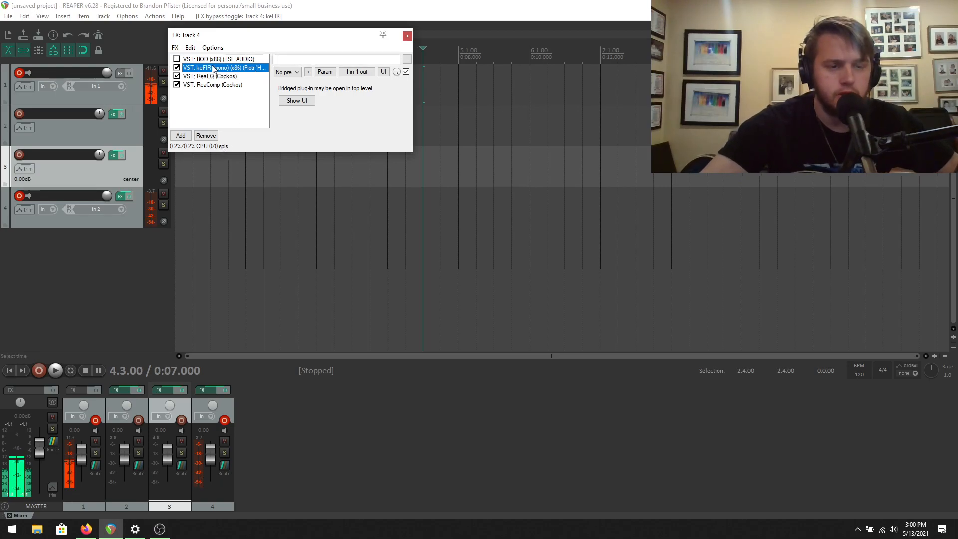
pyautogui.click(177, 59)
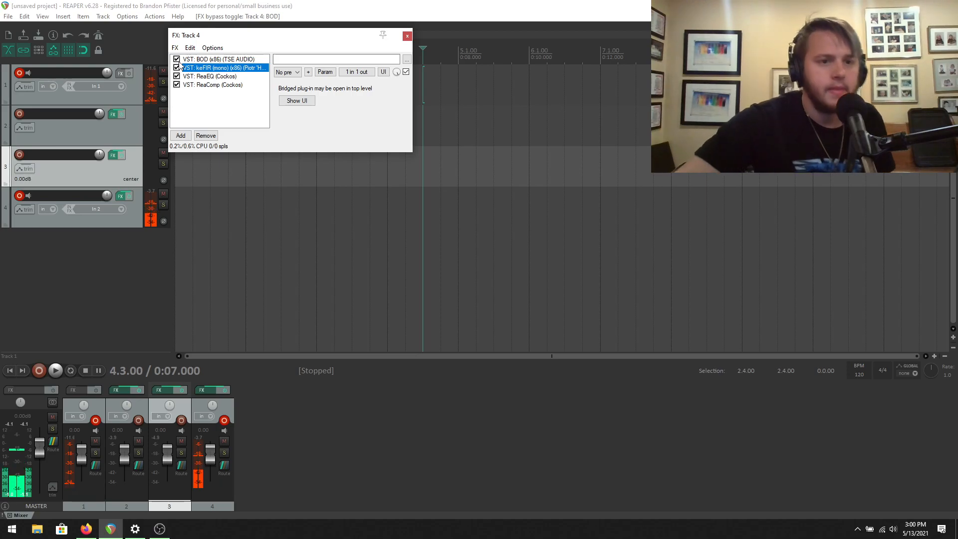
pyautogui.click(176, 59)
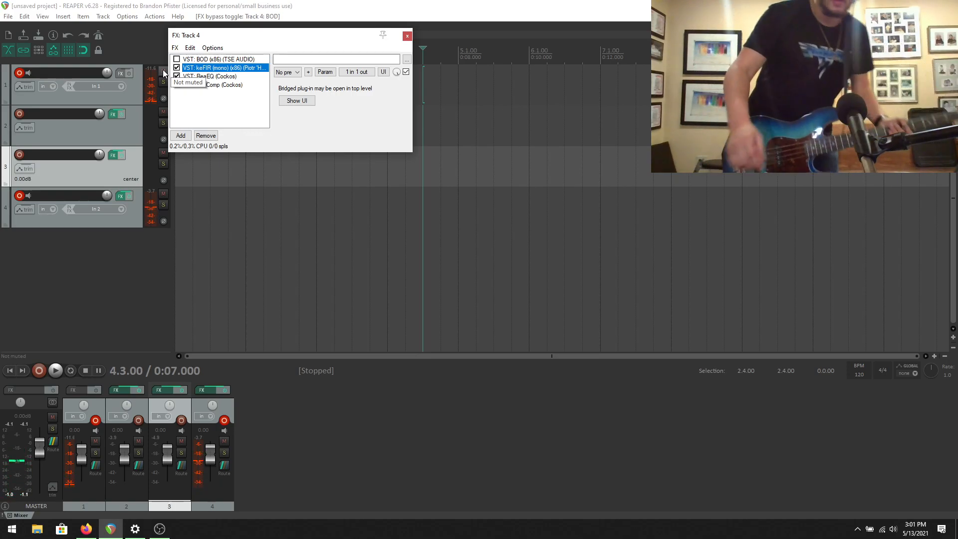
# Step: Disarm track 1 while monitoring track 4, and arm it again
pyautogui.click(19, 73)
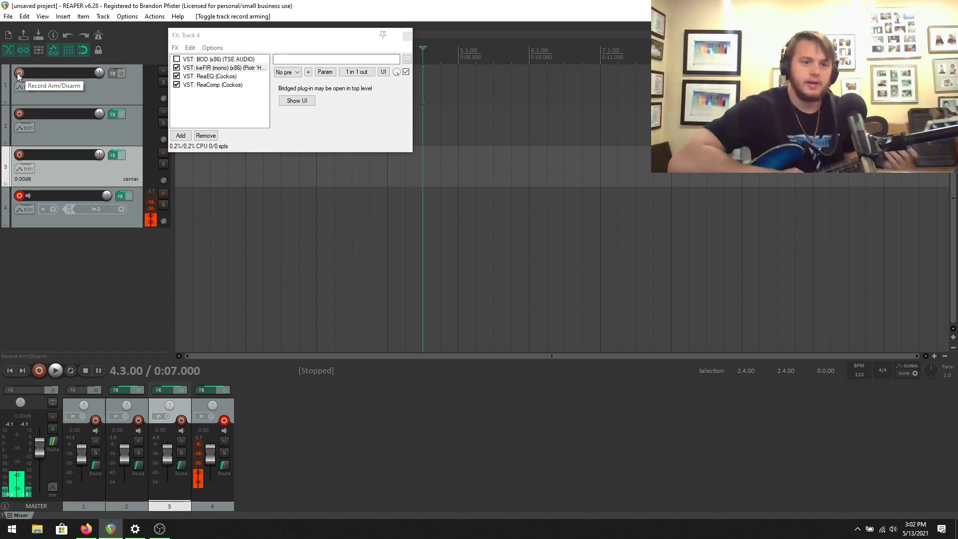
pyautogui.click(19, 73)
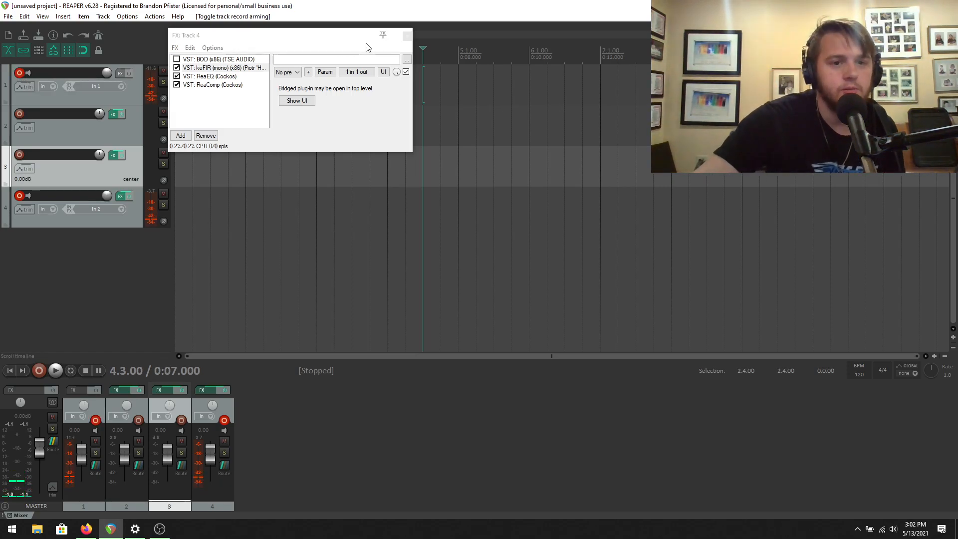
# Step: Close track 4's effects chain and disarm track 4 for recording
pyautogui.click(323, 37)
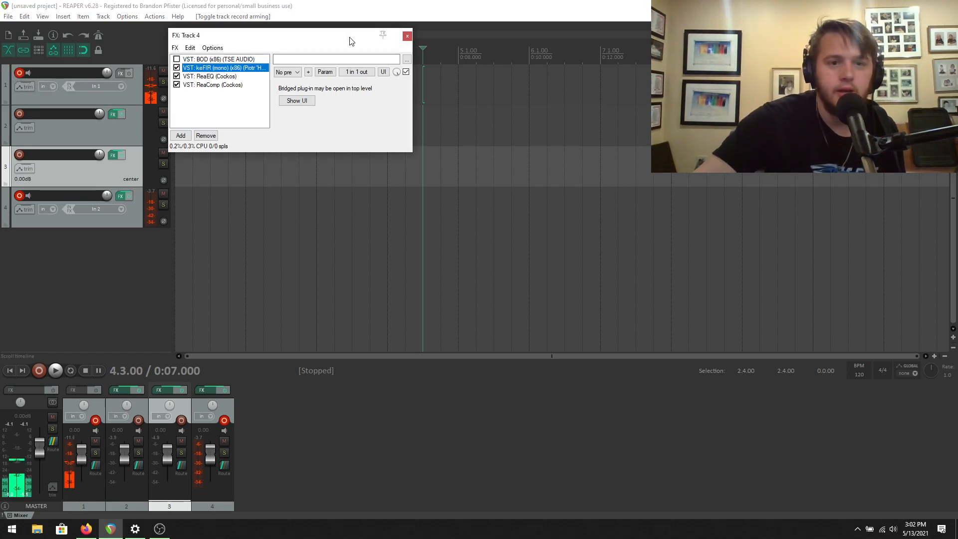
pyautogui.click(407, 37)
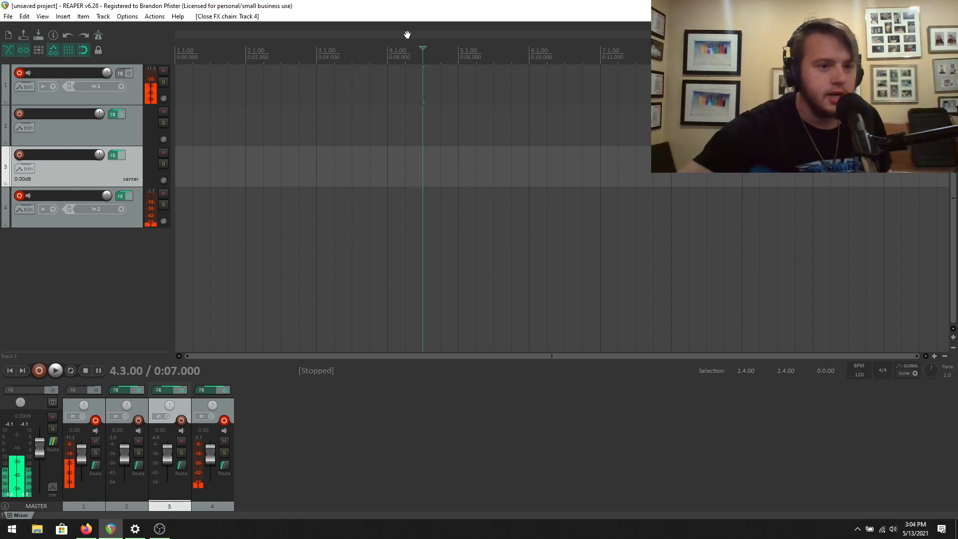
pyautogui.click(19, 195)
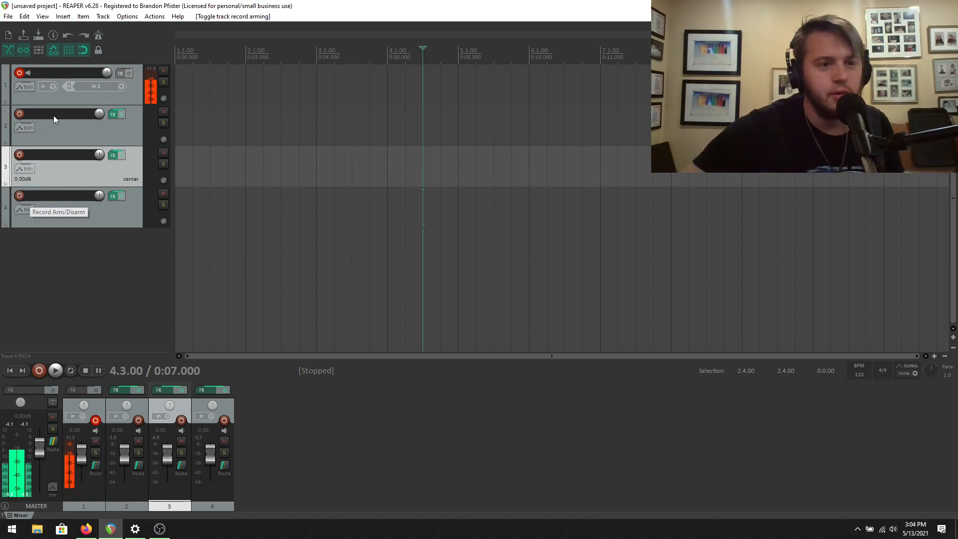
# Step: Check the plug-ins in the effects chains of tracks 2 and 3, closing each chain
pyautogui.click(112, 118)
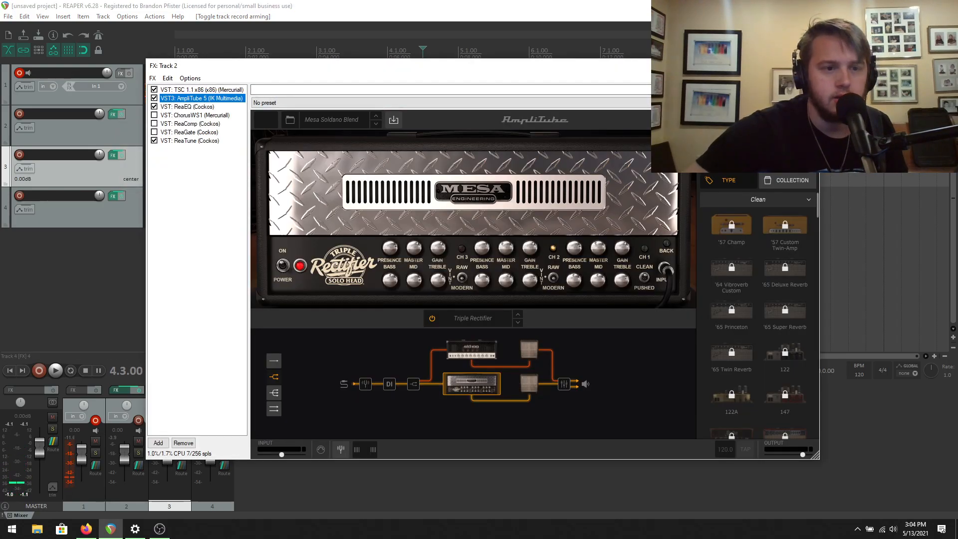
pyautogui.click(808, 66)
pyautogui.click(113, 157)
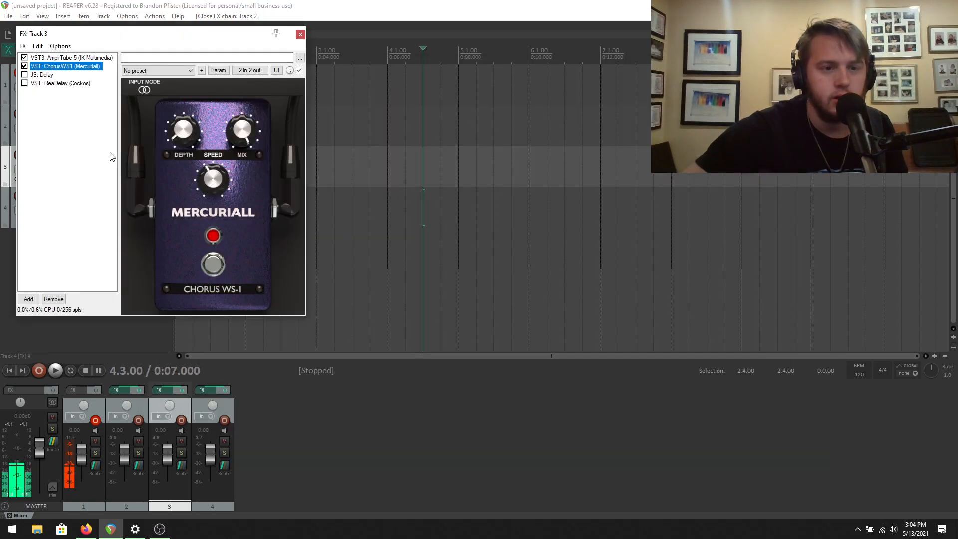
pyautogui.click(301, 35)
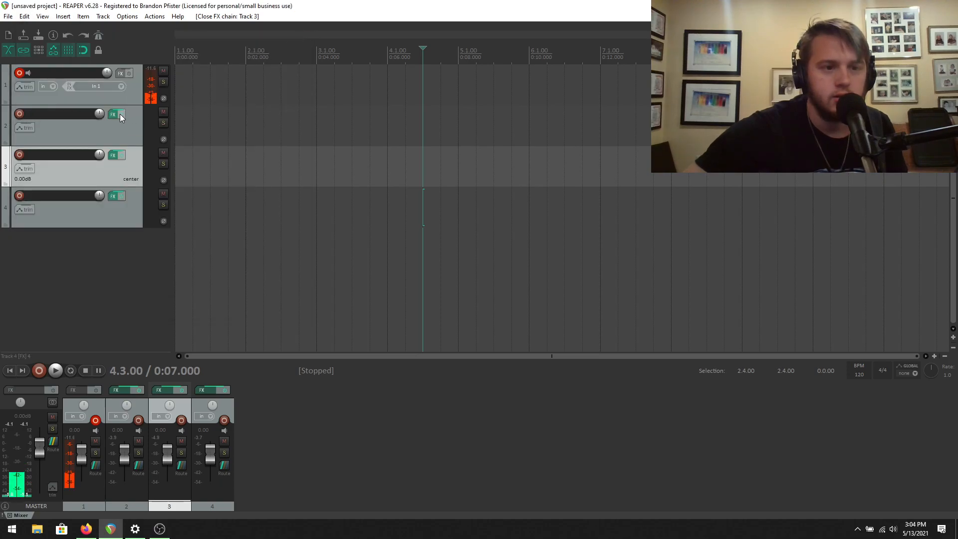
# Step: Arm track 2 to monitor it, open its effects chain, and disarm the track again
pyautogui.click(19, 114)
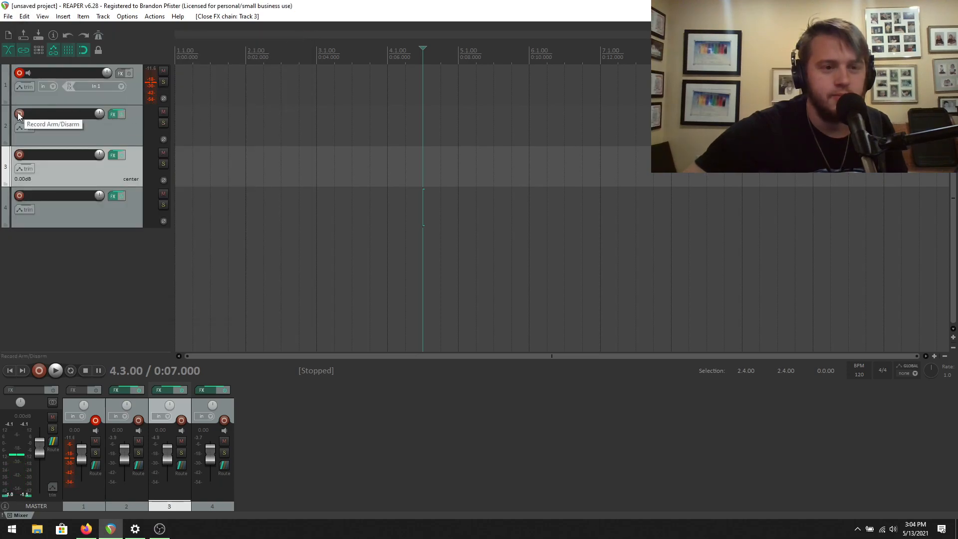
pyautogui.click(121, 115)
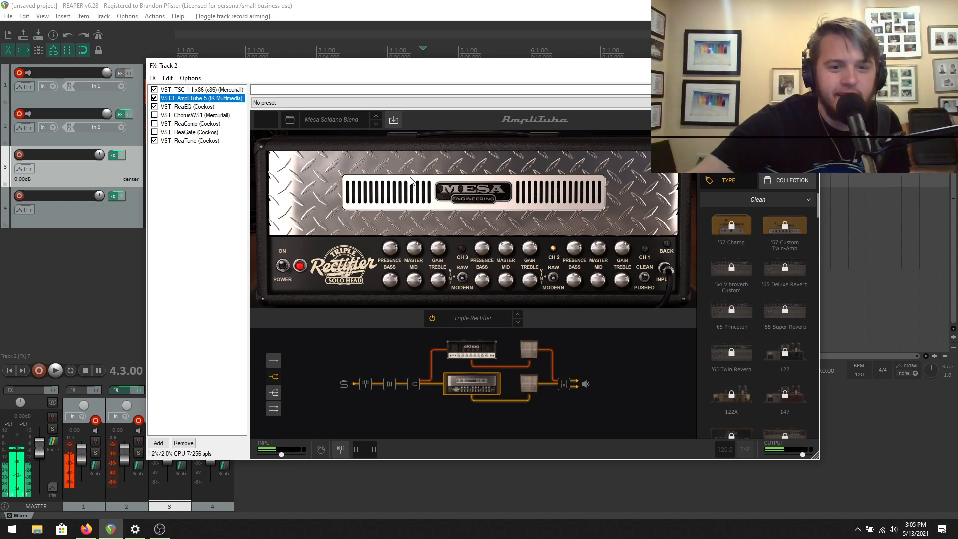
pyautogui.click(22, 116)
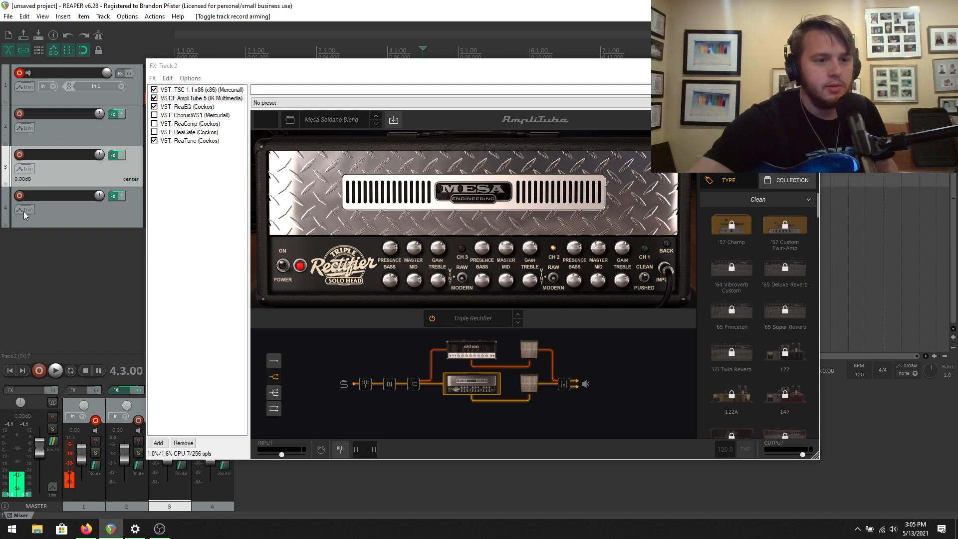
# Step: Arm track 4 for recording and check its effects chain
pyautogui.click(21, 196)
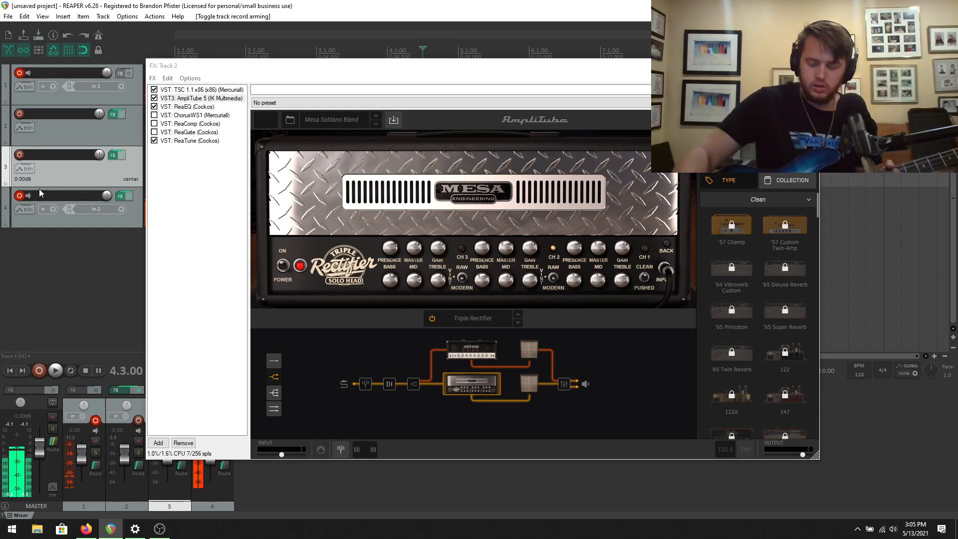
pyautogui.click(122, 198)
pyautogui.click(177, 35)
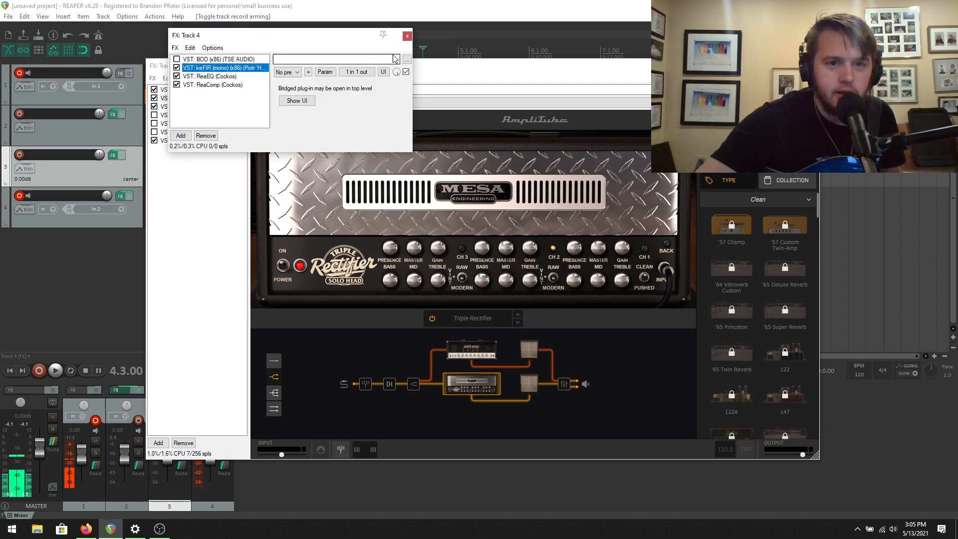
pyautogui.click(407, 37)
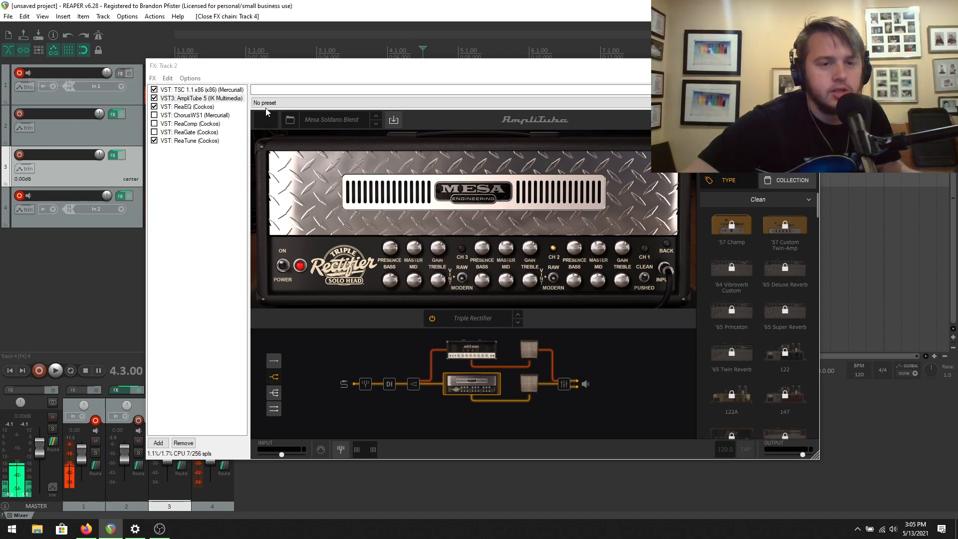
# Step: Raise track 4's volume fader slightly and close track 2's effects window
pyautogui.click(330, 81)
pyautogui.moveTo(358, 71); pyautogui.dragTo(526, 68)
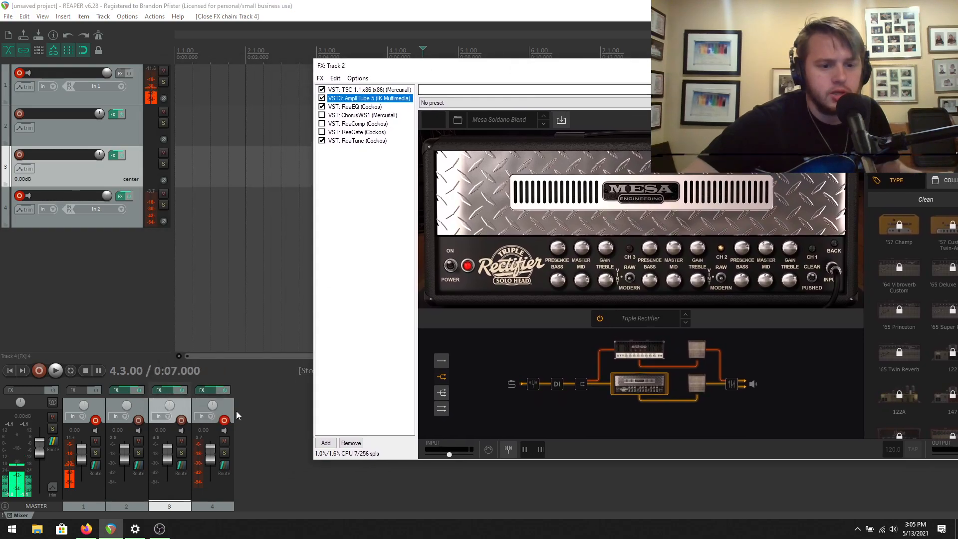
pyautogui.moveTo(210, 452); pyautogui.dragTo(210, 448)
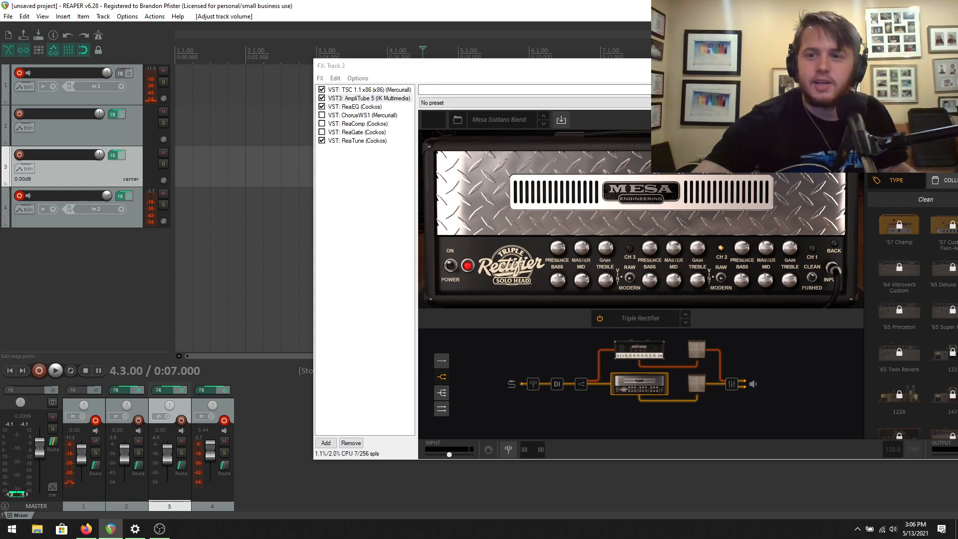
pyautogui.moveTo(919, 65); pyautogui.dragTo(683, 78)
pyautogui.click(744, 78)
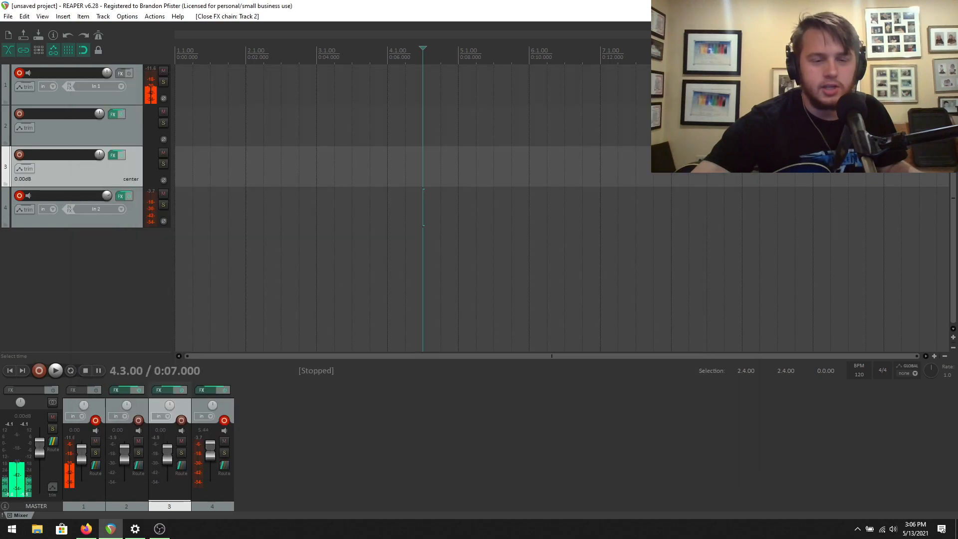
# Step: Open the BOD pedal interface from track 4's effects chain, toggle its footswitch, and close the chain and plug-in windows
pyautogui.click(120, 196)
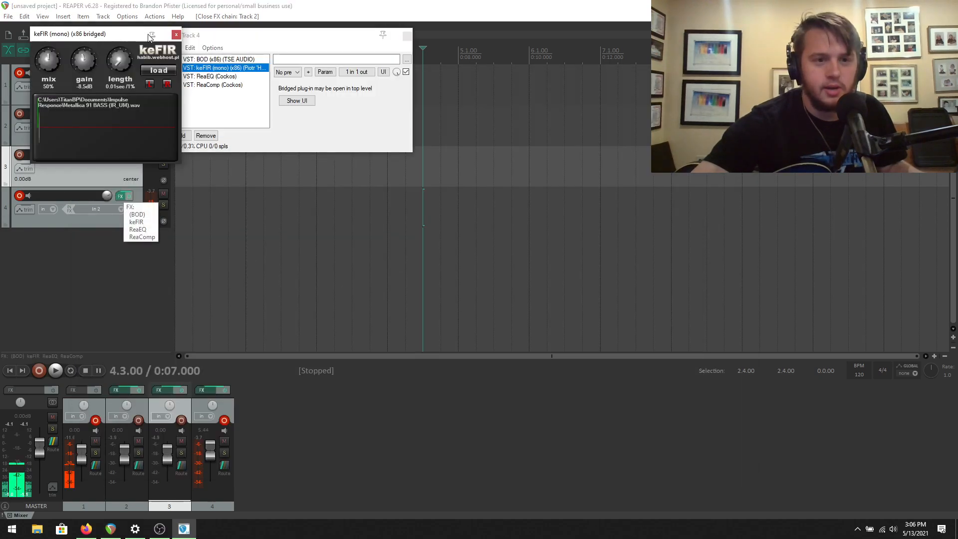
pyautogui.moveTo(141, 38); pyautogui.dragTo(531, 104)
pyautogui.click(239, 59)
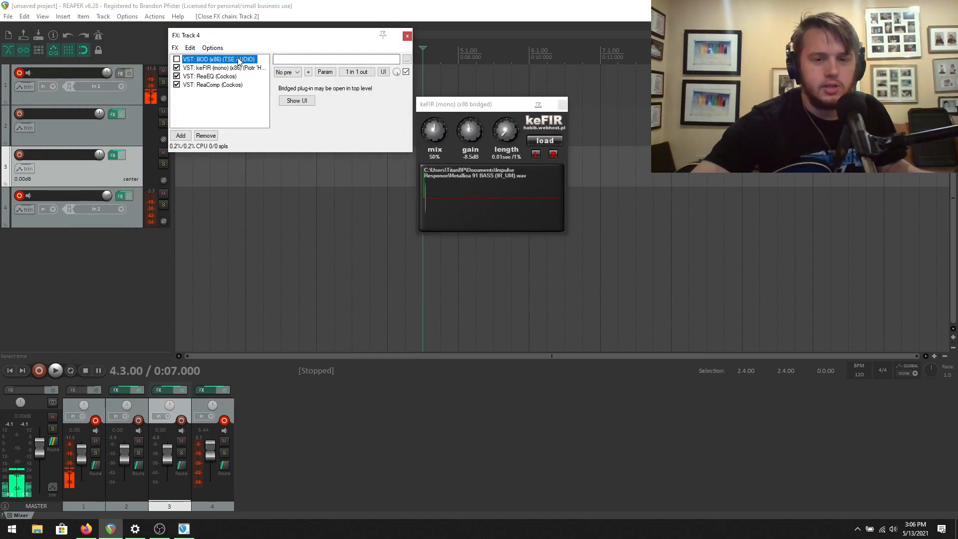
pyautogui.click(282, 101)
pyautogui.click(389, 212)
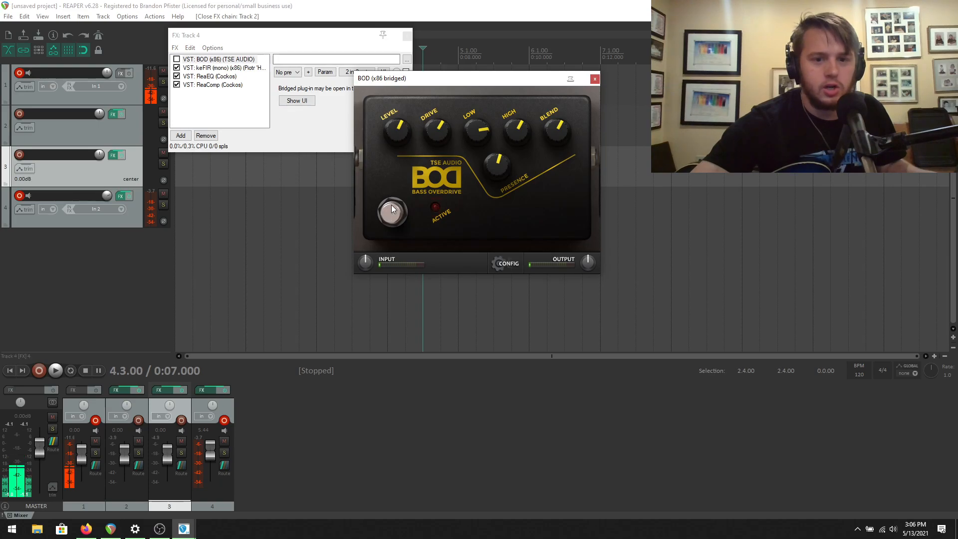
pyautogui.click(595, 78)
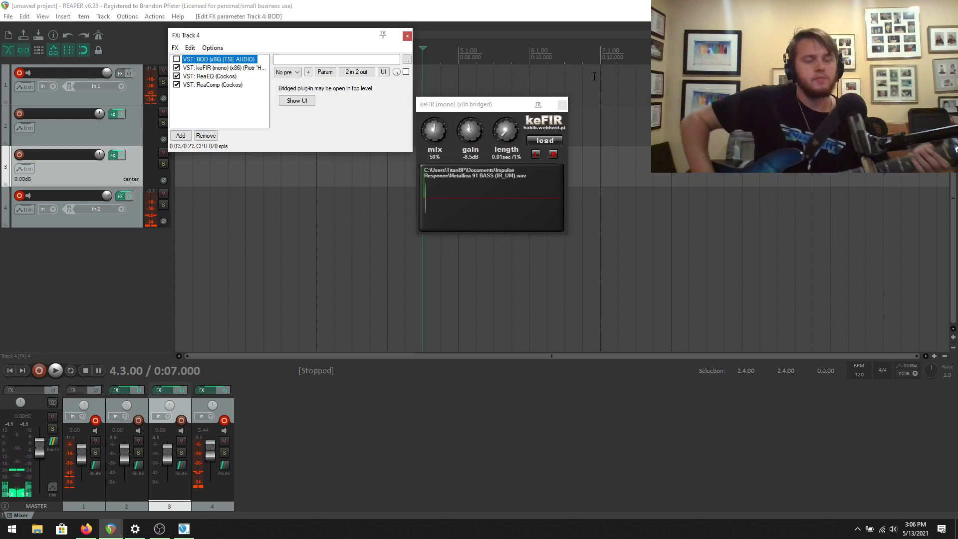
pyautogui.click(405, 35)
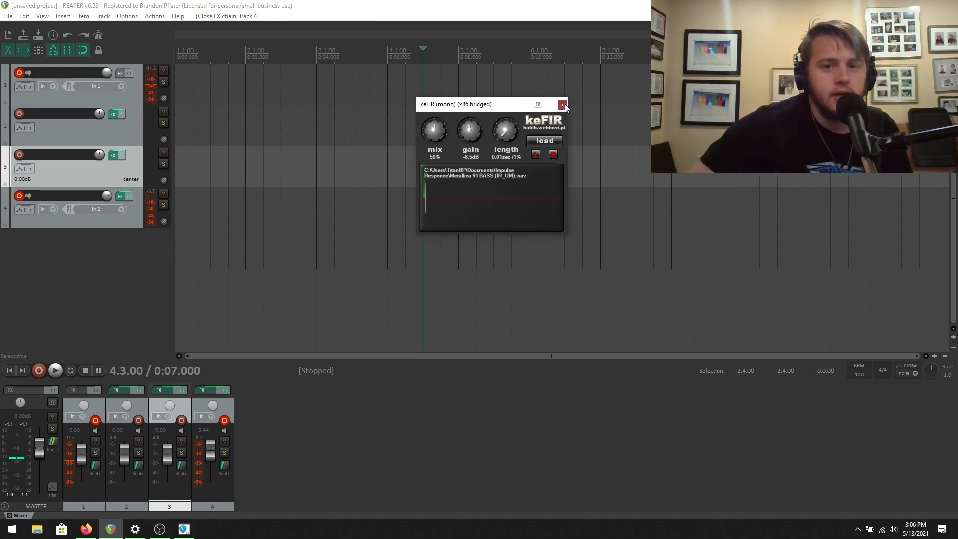
pyautogui.click(562, 104)
# Step: Insert the MT-PowerDrumKit (16 out) virtual instrument on a new track and build routing tracks for its stereo outputs
pyautogui.click(103, 16)
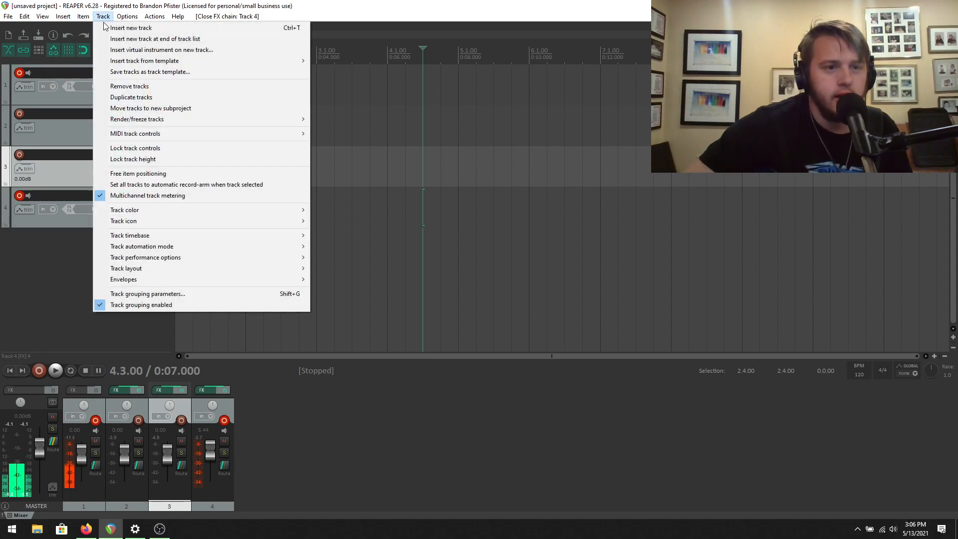
pyautogui.click(150, 50)
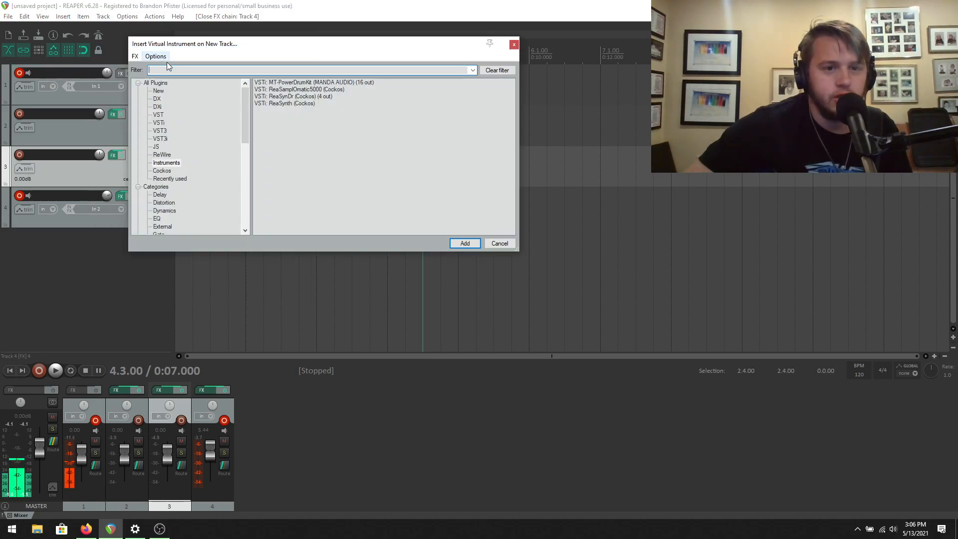
pyautogui.click(315, 83)
pyautogui.click(460, 244)
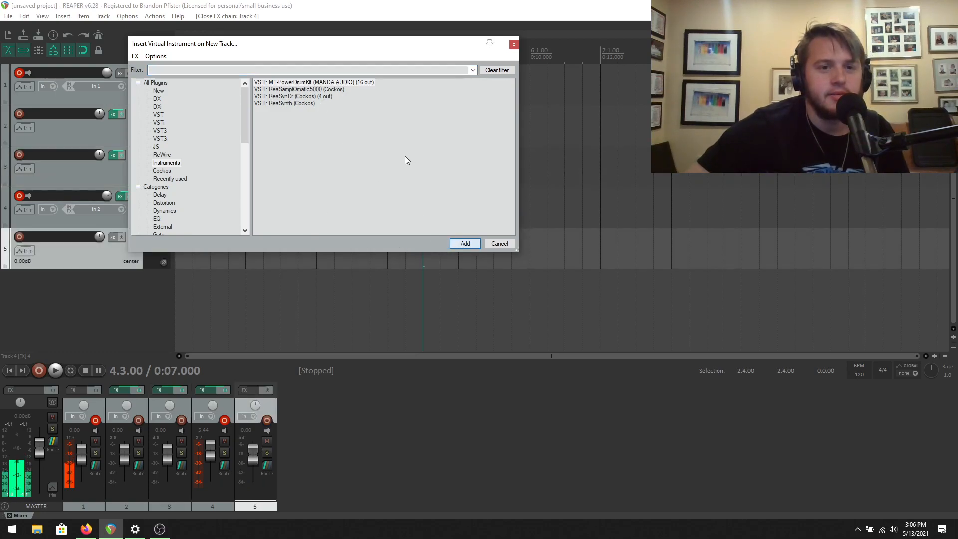
pyautogui.click(506, 323)
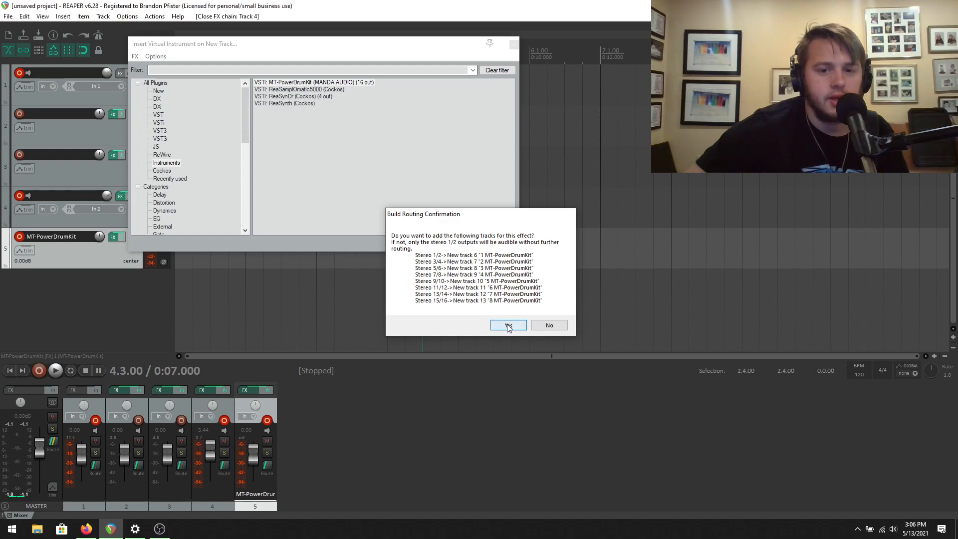
pyautogui.click(571, 355)
# Step: Audition the drum kit's toms, snare, crash cymbals and hi-hat in MT-PowerDrumKit
pyautogui.click(385, 233)
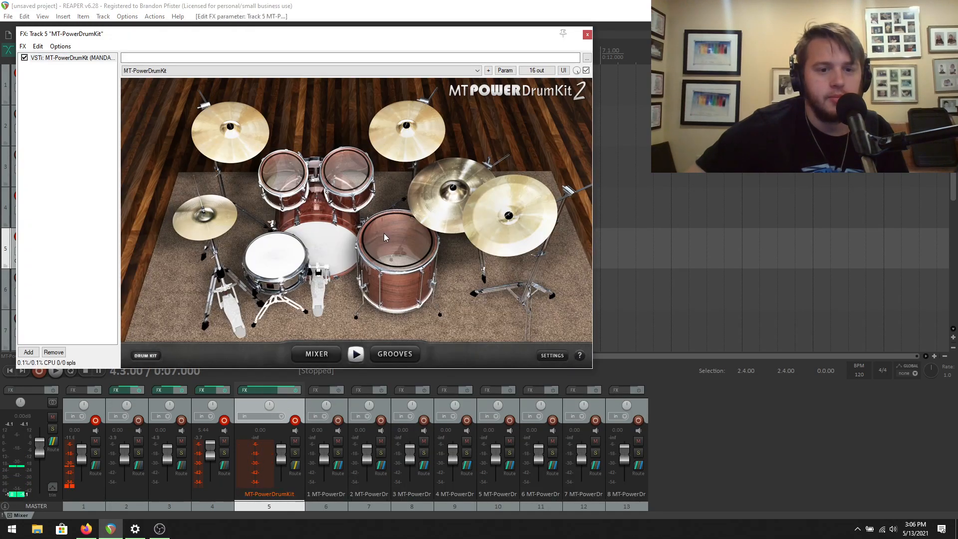
pyautogui.click(346, 172)
pyautogui.click(283, 172)
pyautogui.click(291, 236)
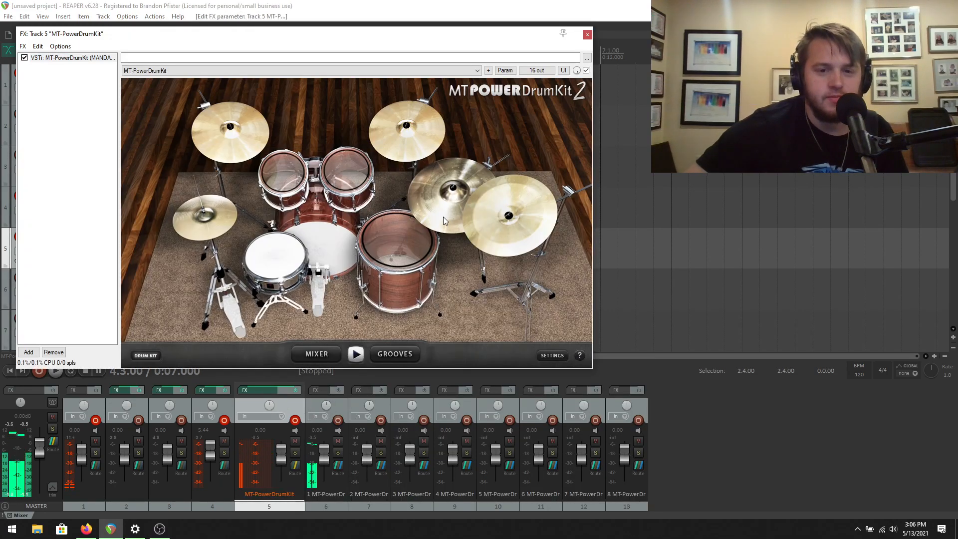
pyautogui.click(402, 142)
pyautogui.click(214, 136)
pyautogui.click(216, 219)
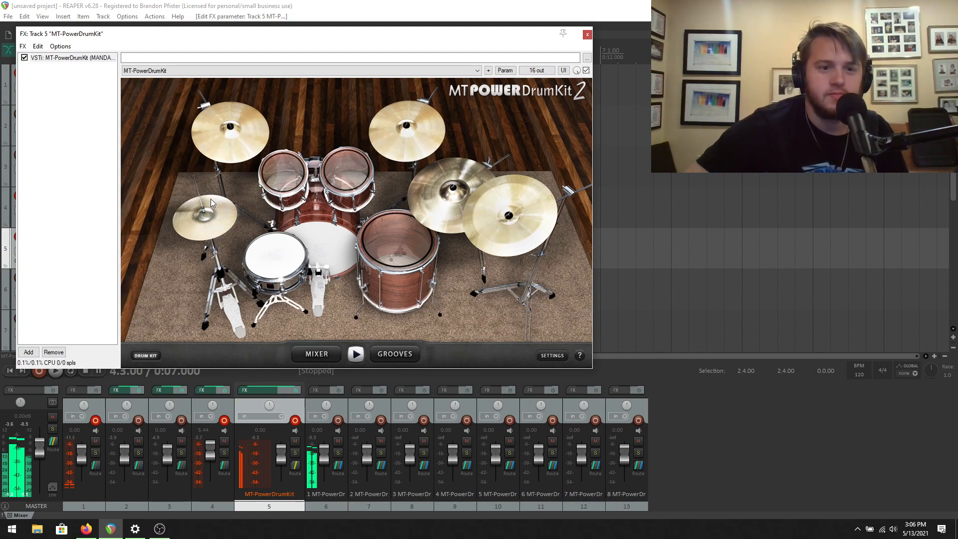
# Step: Play a beat alternating the snare and kick drum in MT-PowerDrumKit
pyautogui.click(291, 258)
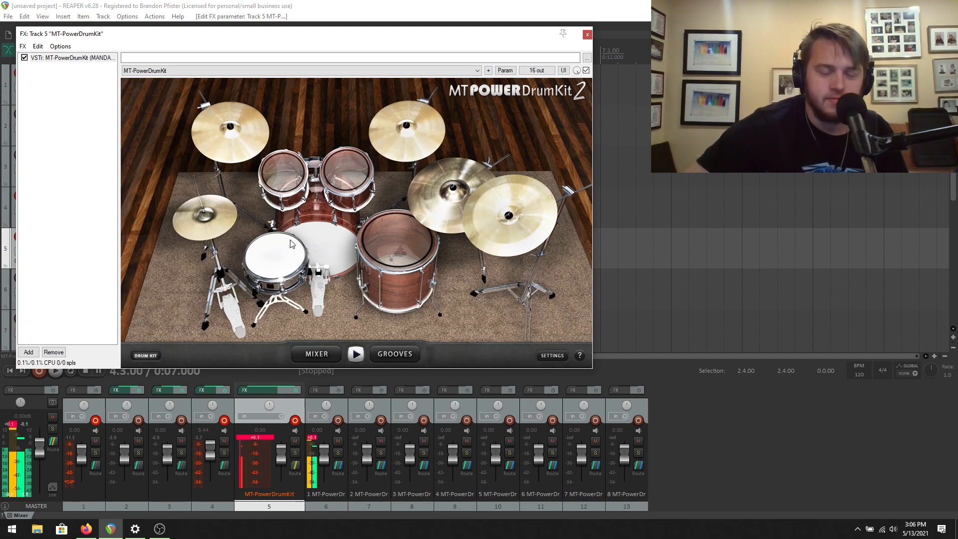
pyautogui.click(322, 249)
pyautogui.click(321, 249)
pyautogui.click(276, 260)
pyautogui.click(319, 252)
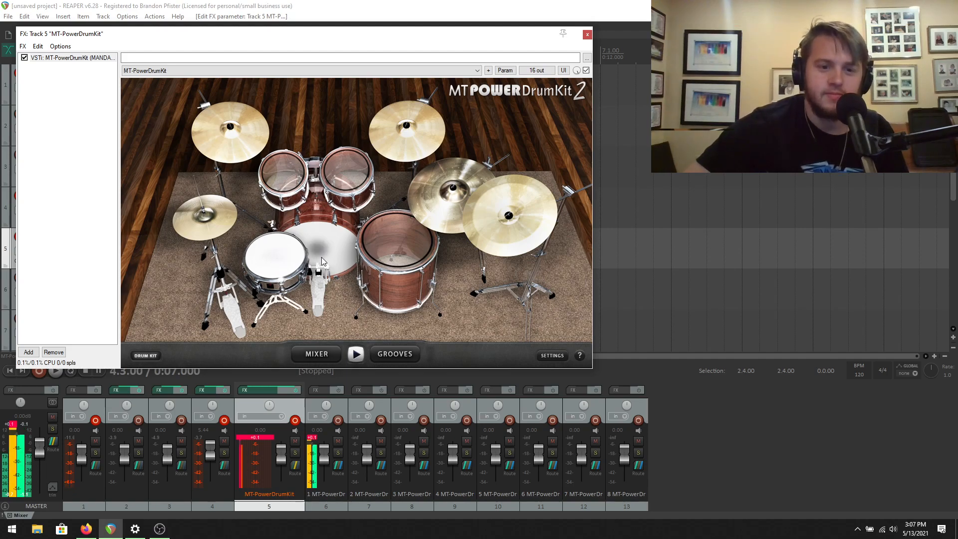
pyautogui.click(276, 270)
pyautogui.click(288, 267)
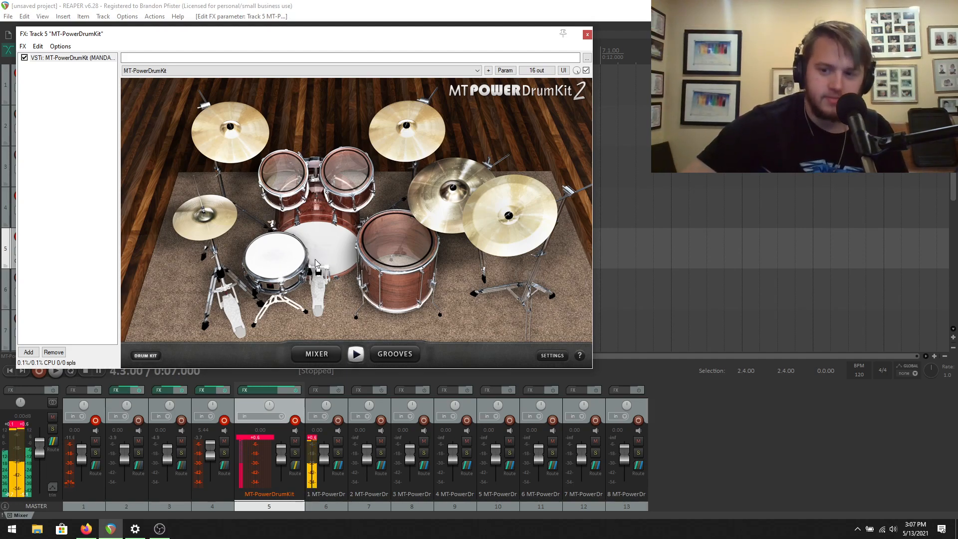
pyautogui.click(319, 252)
pyautogui.click(287, 265)
pyautogui.click(287, 264)
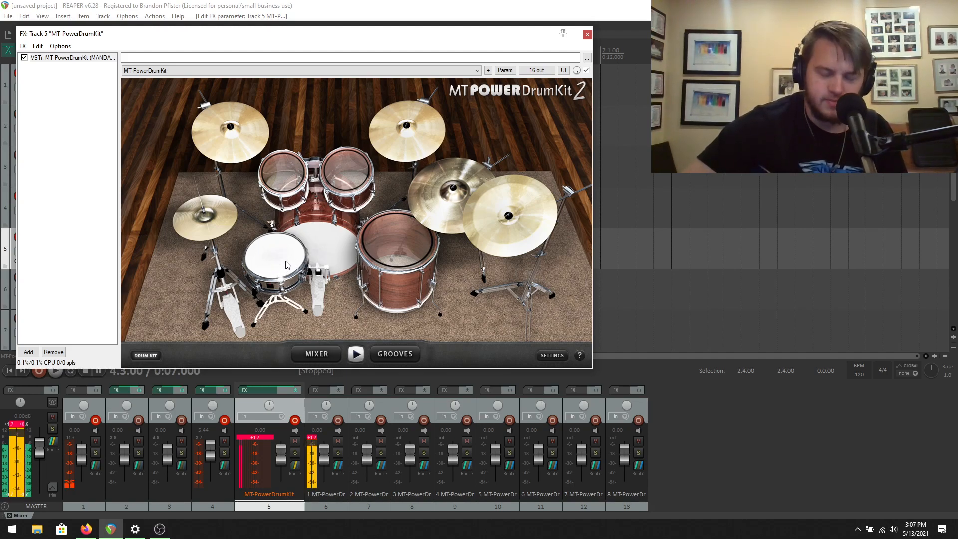
pyautogui.click(289, 260)
pyautogui.click(324, 253)
pyautogui.click(289, 258)
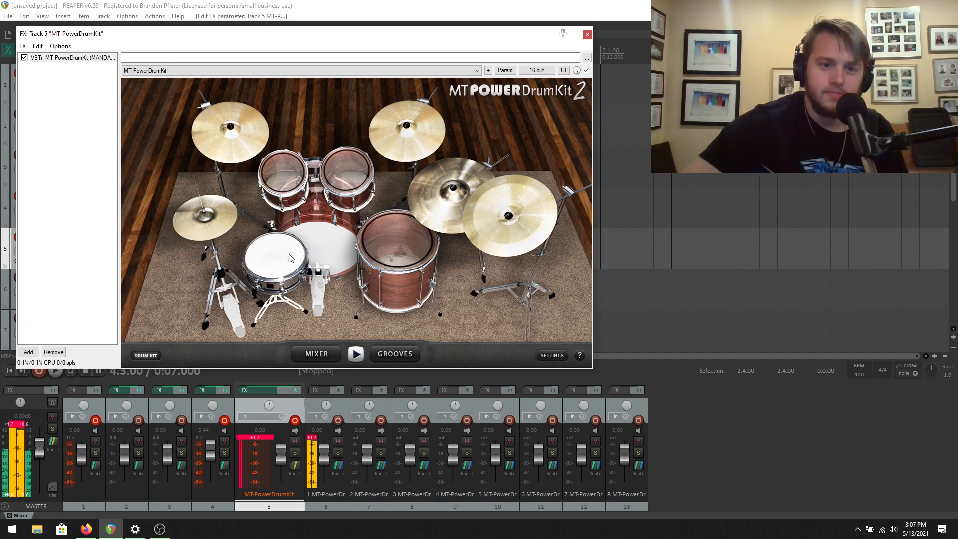
pyautogui.click(280, 256)
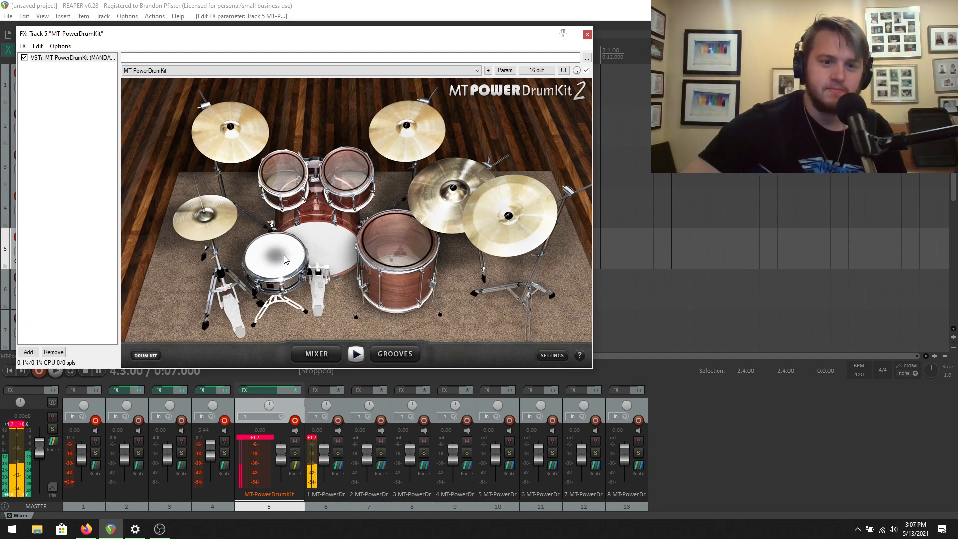
pyautogui.click(320, 253)
pyautogui.click(287, 260)
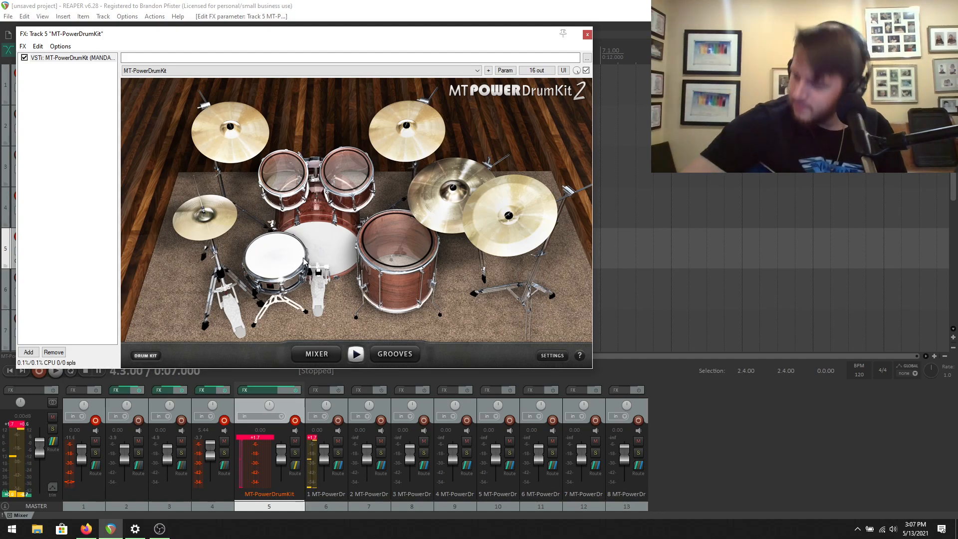
pyautogui.click(295, 256)
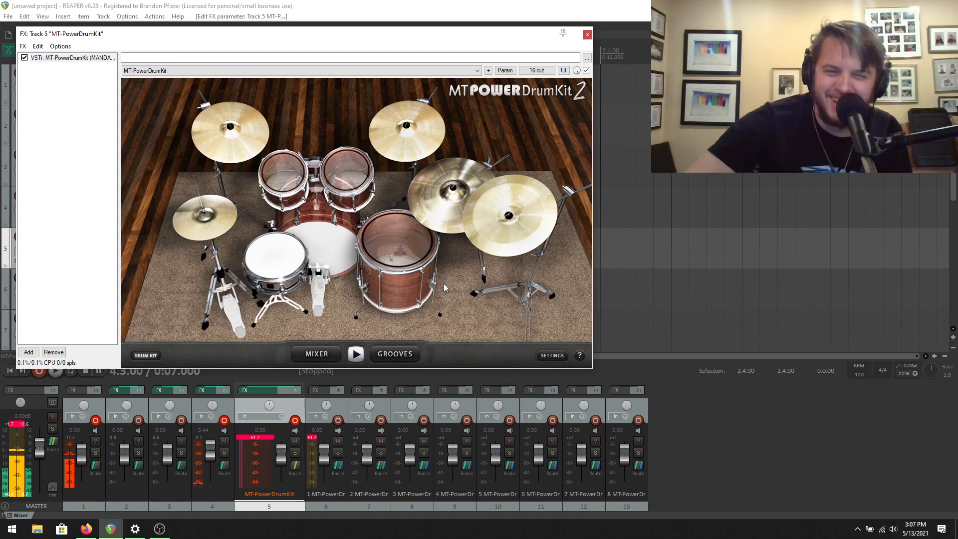
# Step: Show the drum kit's groove library and set the project tempo to 60 BPM
pyautogui.click(394, 353)
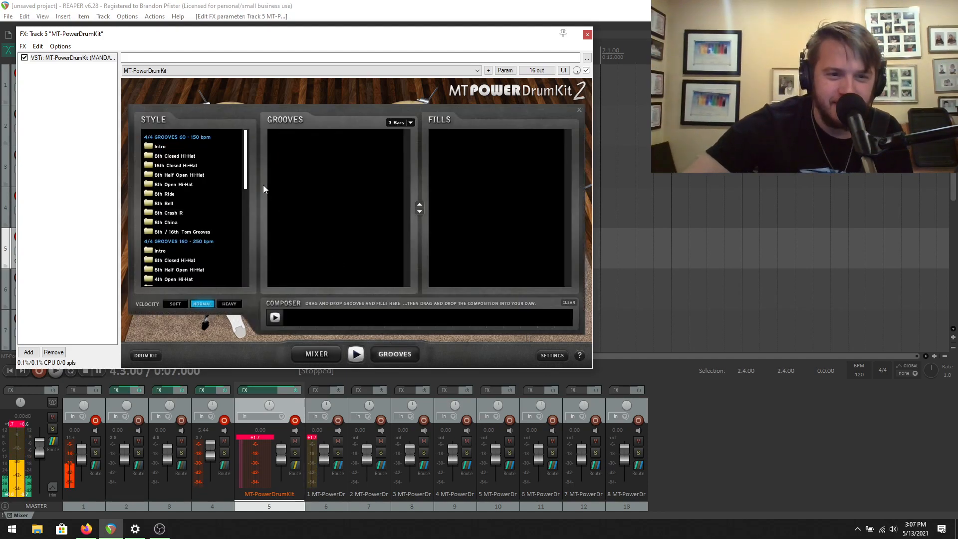
pyautogui.click(868, 376)
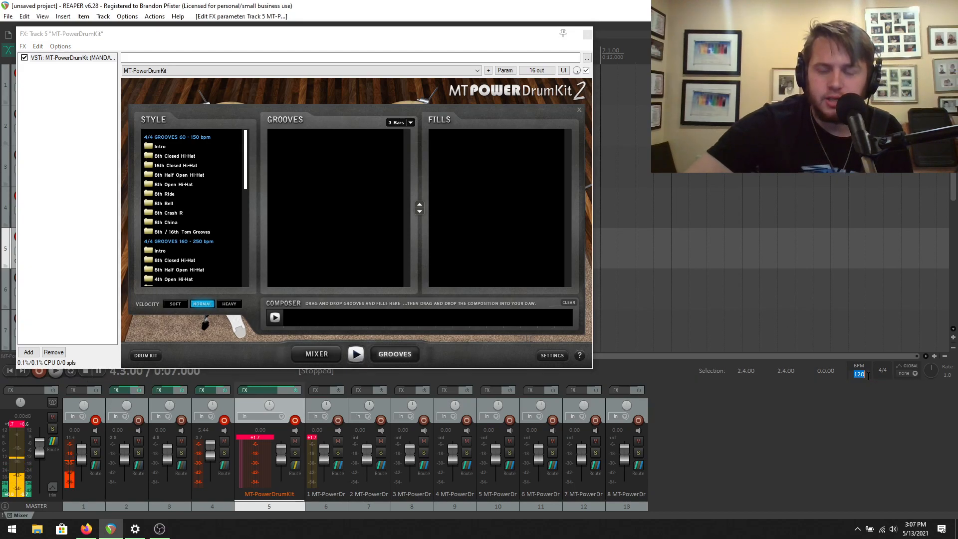
pyautogui.write('60')
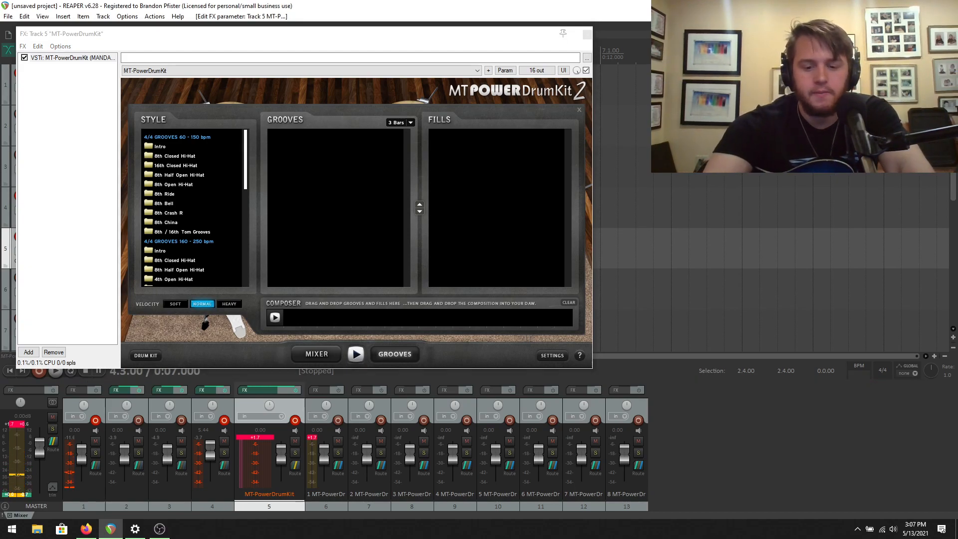
pyautogui.press('Return')
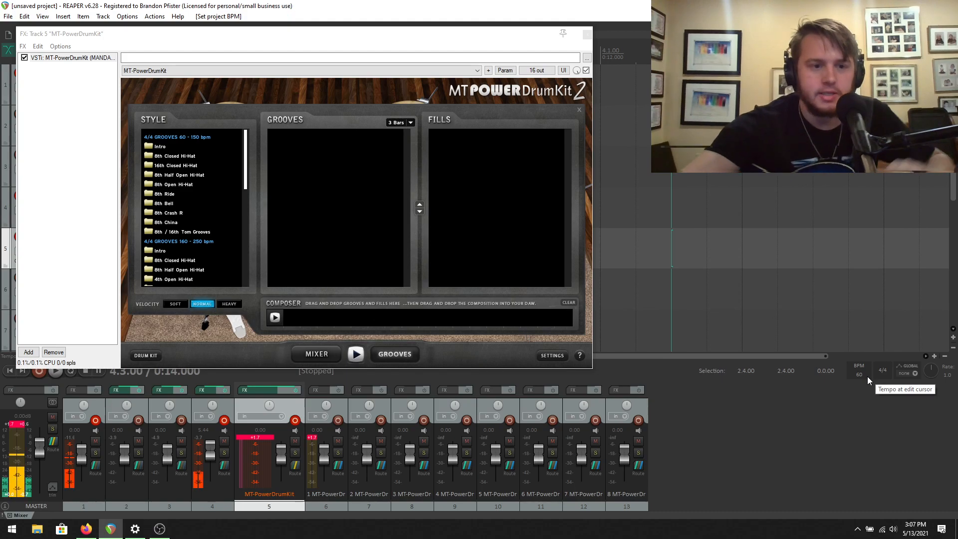
# Step: Audition Intro 04, 06 and 07 from the 60-150 bpm intro grooves and add Intro 04 to the composer
pyautogui.click(160, 146)
pyautogui.click(349, 165)
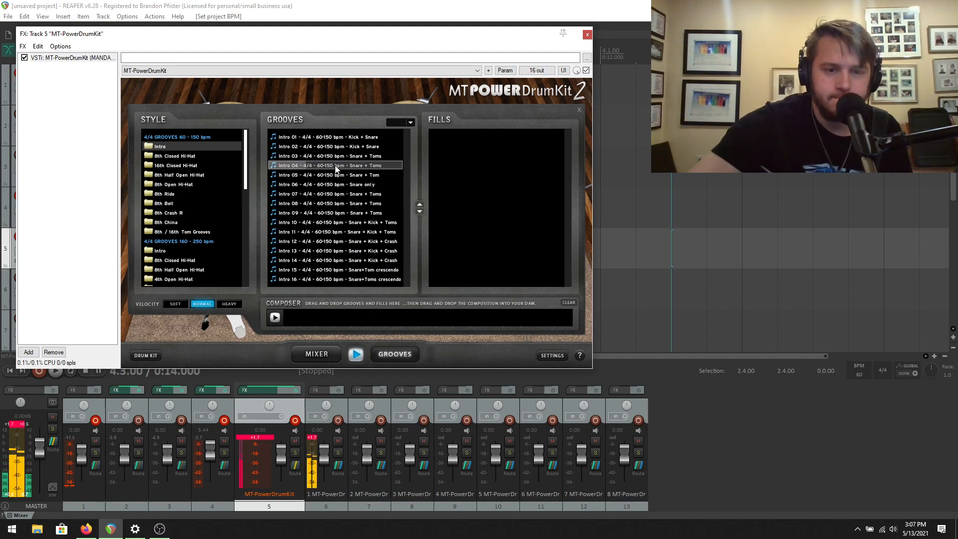
pyautogui.click(316, 185)
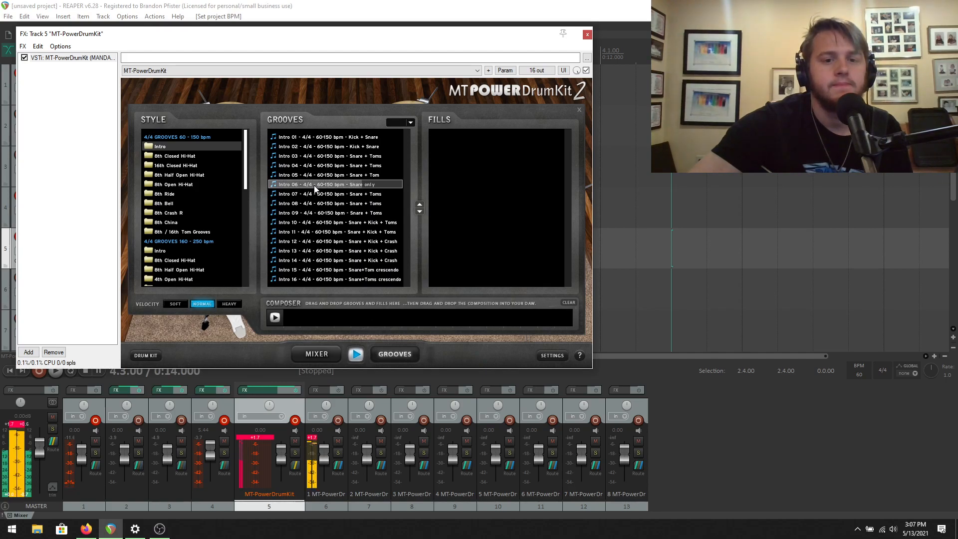
pyautogui.click(314, 193)
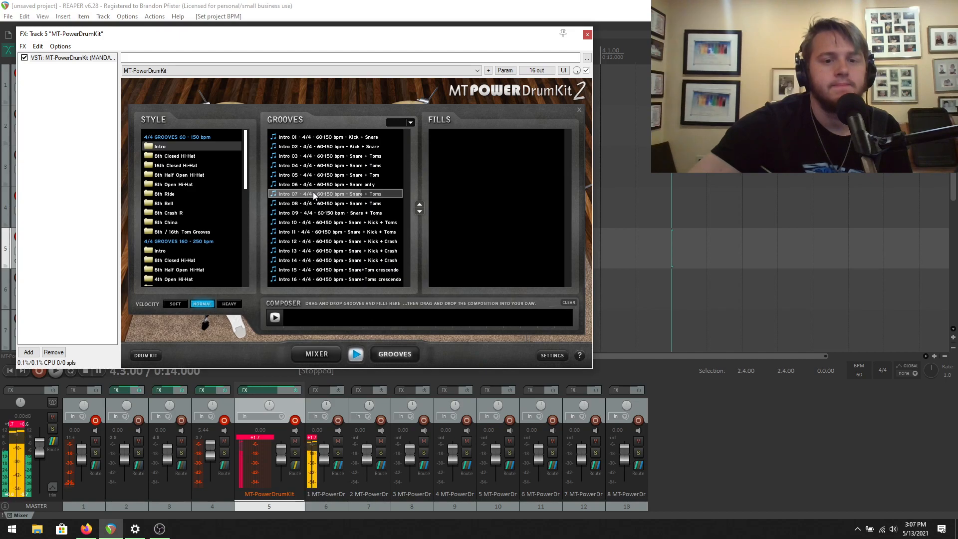
pyautogui.click(324, 167)
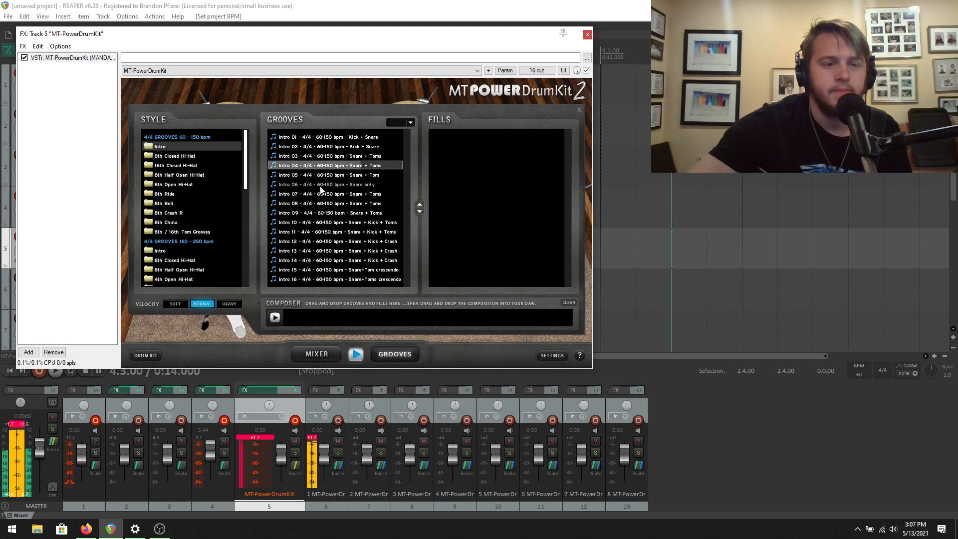
pyautogui.moveTo(325, 167); pyautogui.dragTo(316, 314)
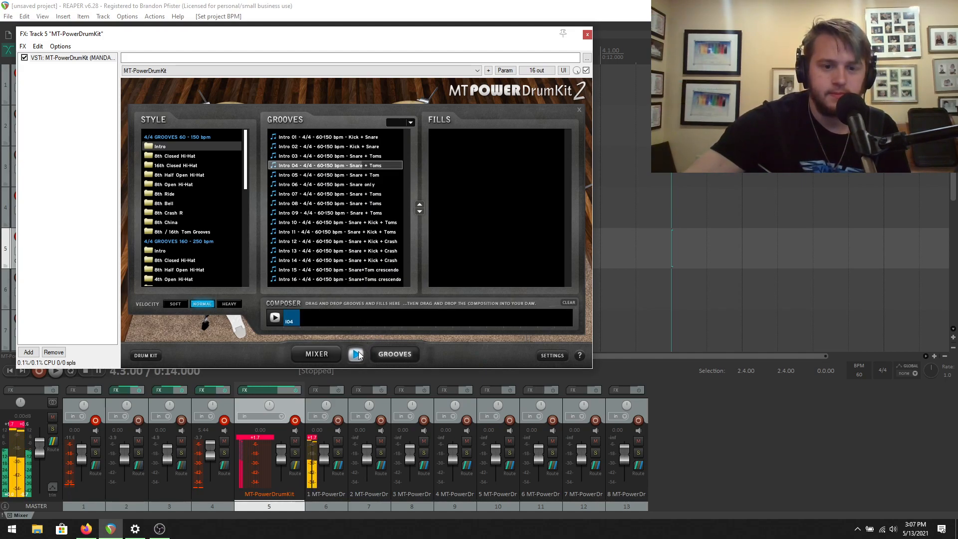
# Step: Browse the groove styles and reposition the drum kit's effects window to uncover the track controls and part of the timeline
pyautogui.scroll(-3, 193, 202)
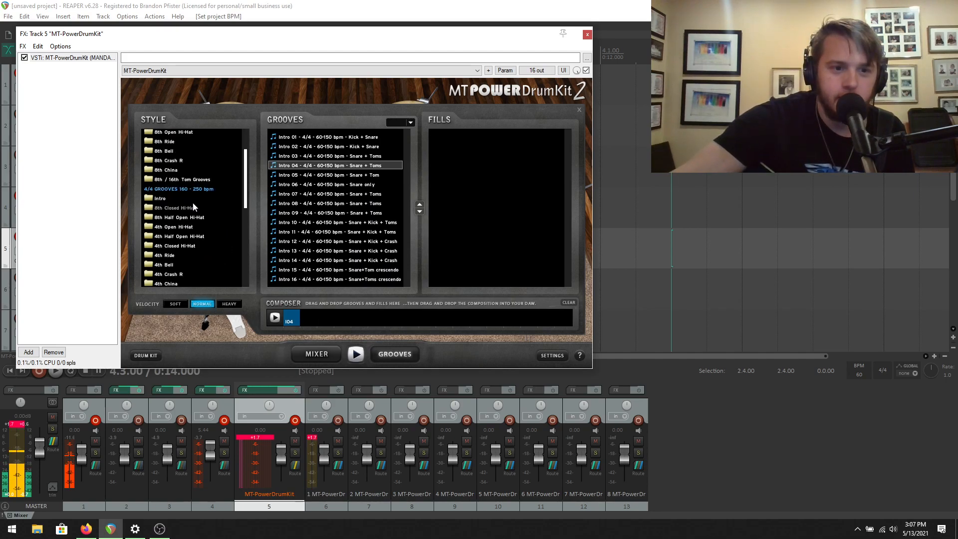
pyautogui.scroll(3, 193, 207)
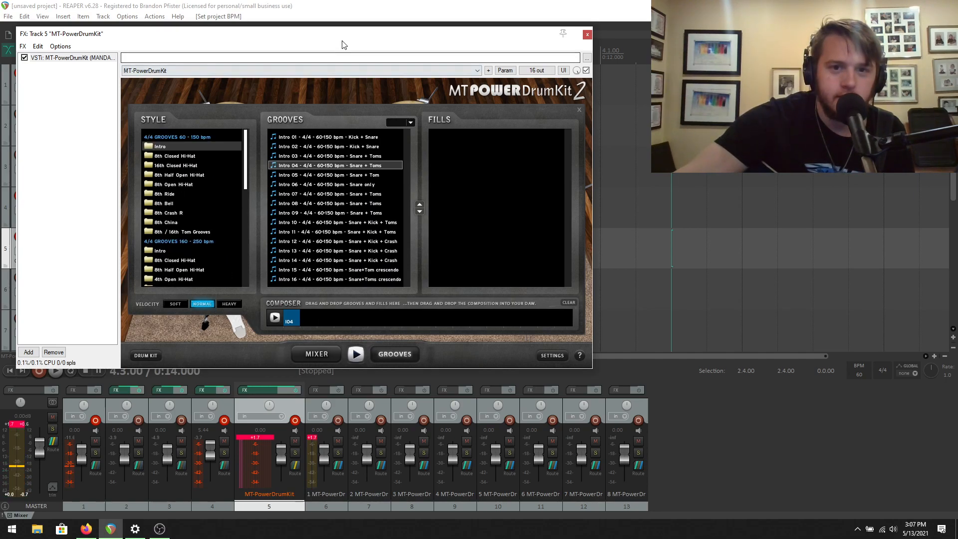
pyautogui.moveTo(342, 43); pyautogui.dragTo(675, 44)
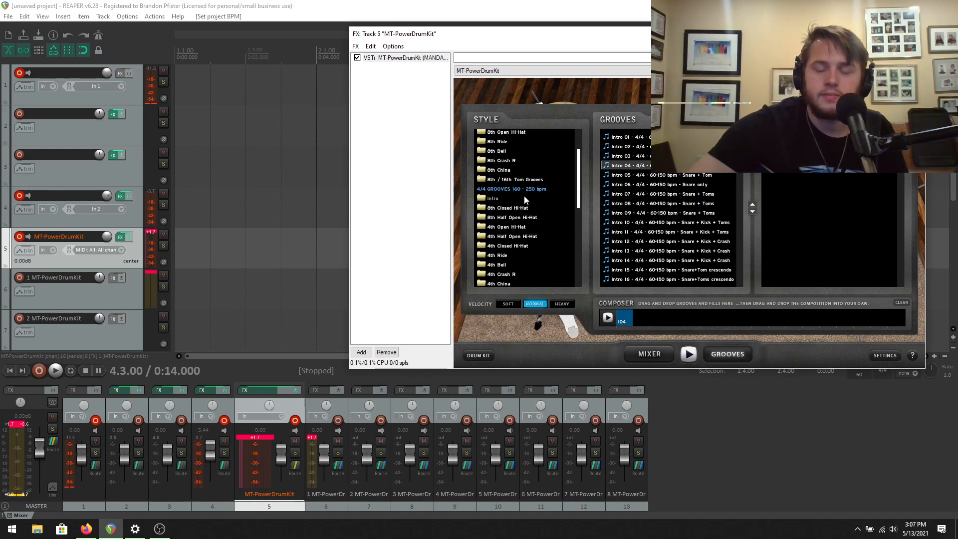
pyautogui.scroll(3, 524, 195)
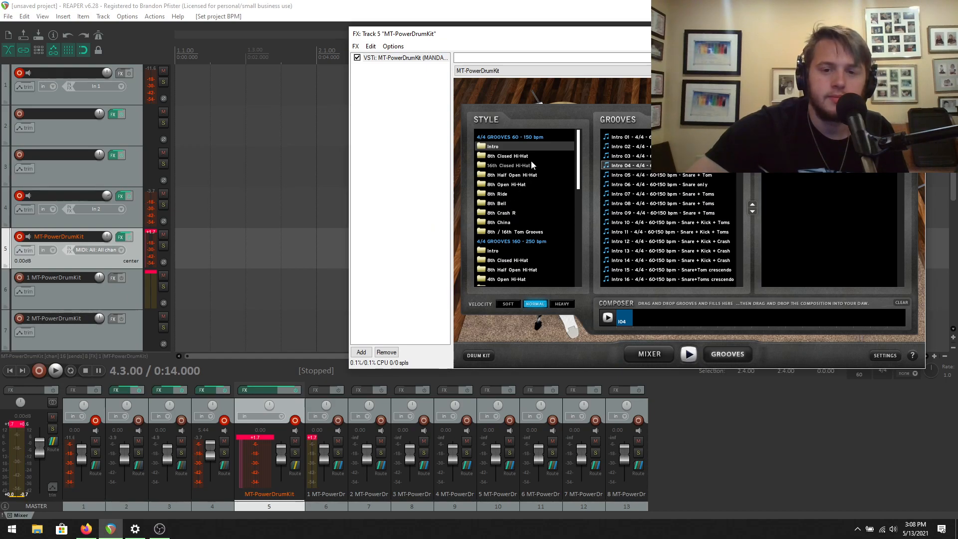
pyautogui.click(518, 156)
pyautogui.click(508, 148)
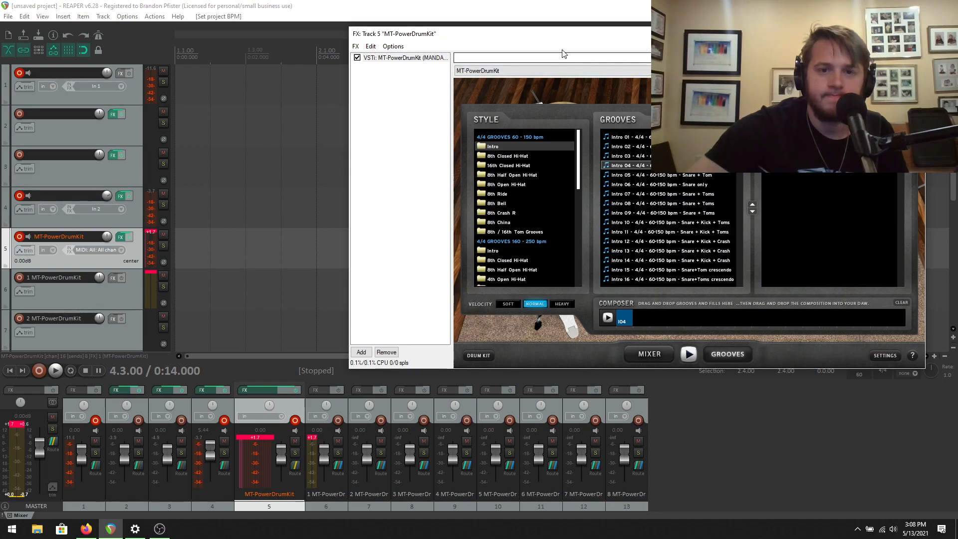
pyautogui.moveTo(559, 44); pyautogui.dragTo(446, 64)
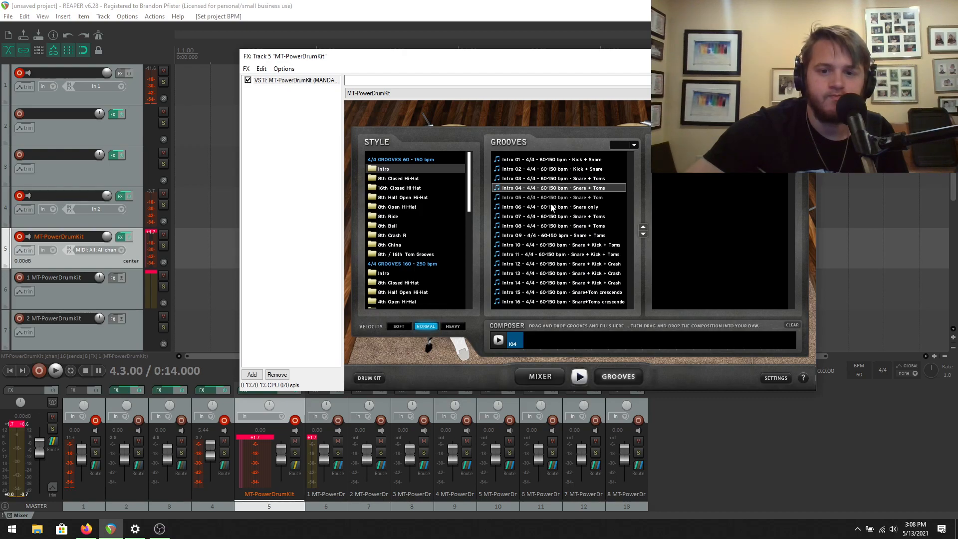
# Step: Audition Groove 07 from the 8th Closed Hi-Hat style and Groove 07 from the 16th Closed Hi-Hat style
pyautogui.click(407, 179)
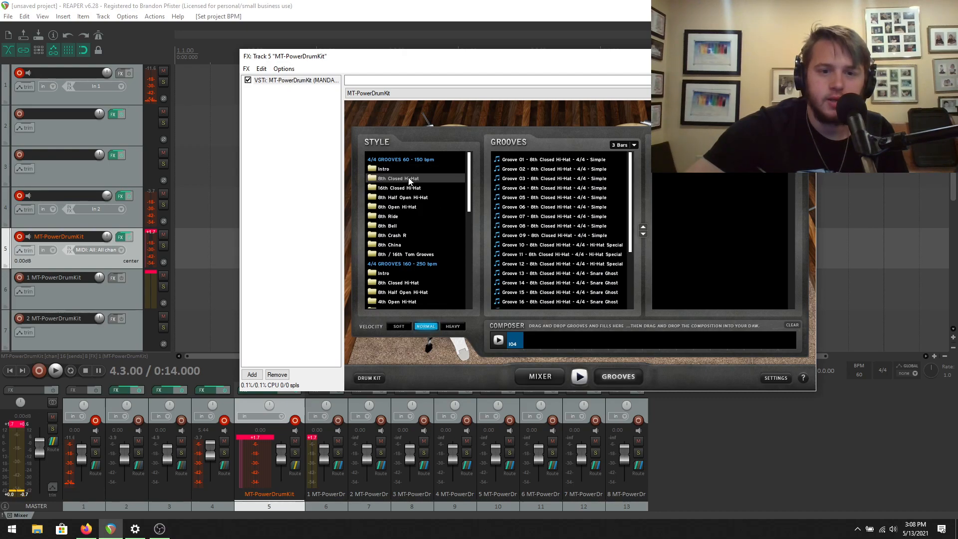
pyautogui.click(505, 217)
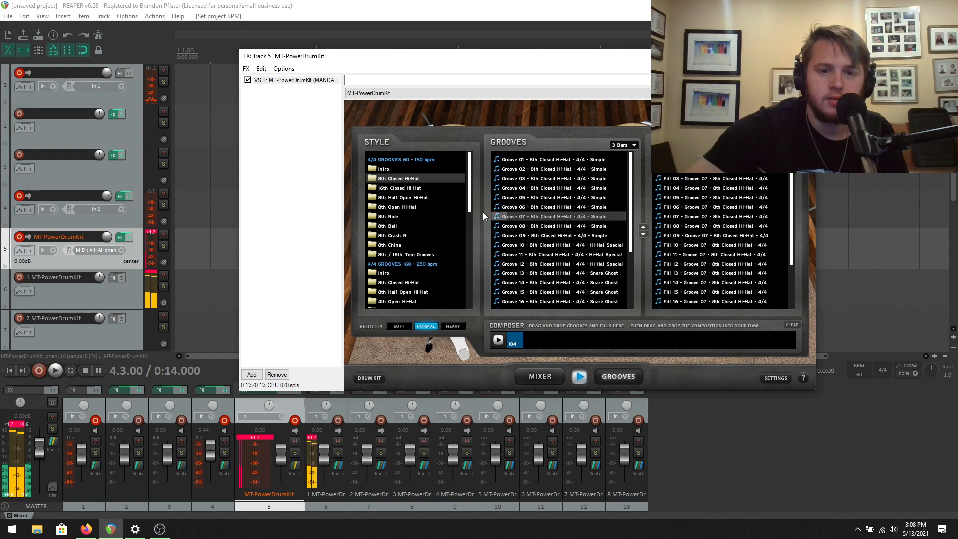
pyautogui.click(402, 188)
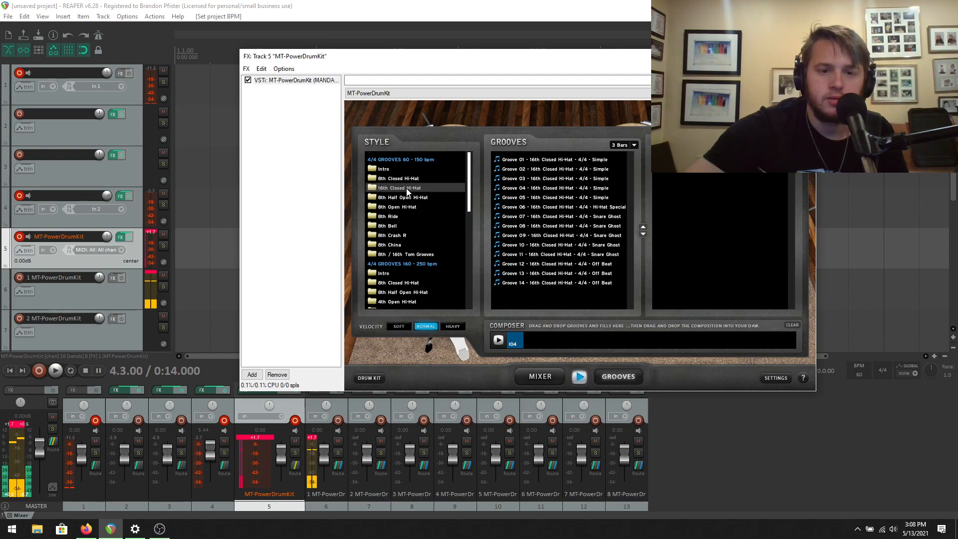
pyautogui.click(540, 217)
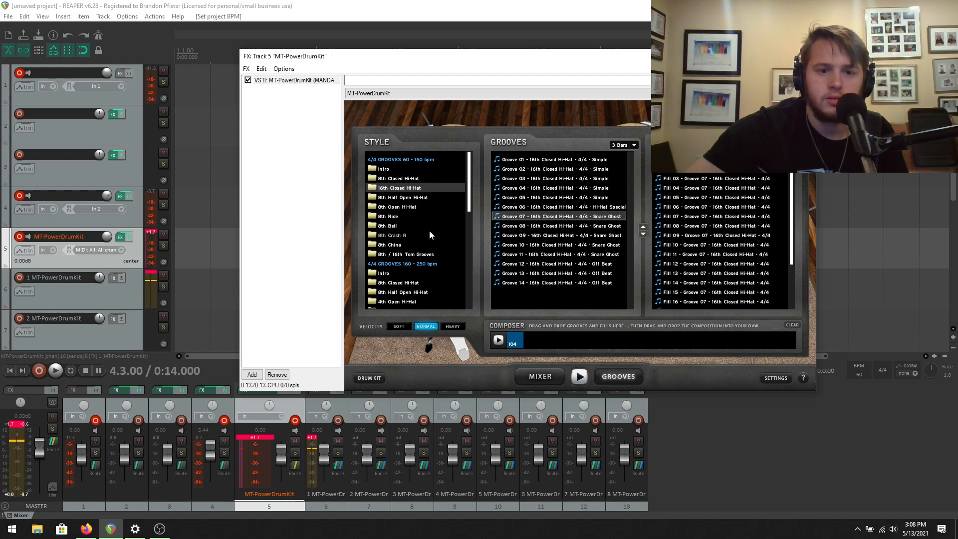
# Step: Audition 8th Ride grooves 05 and 11 and add Groove 11 after the intro in the composer
pyautogui.click(408, 217)
pyautogui.click(547, 197)
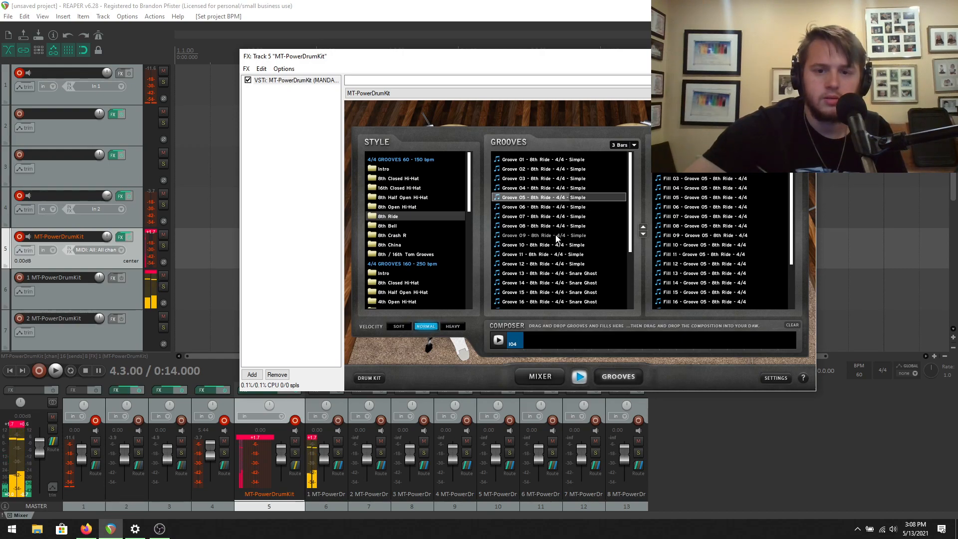
pyautogui.click(557, 254)
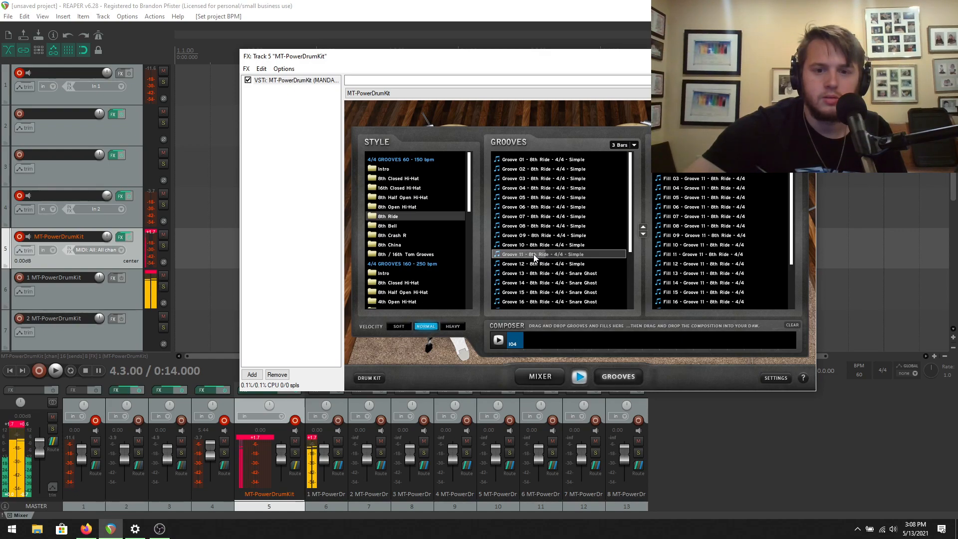
pyautogui.moveTo(584, 345); pyautogui.dragTo(563, 346)
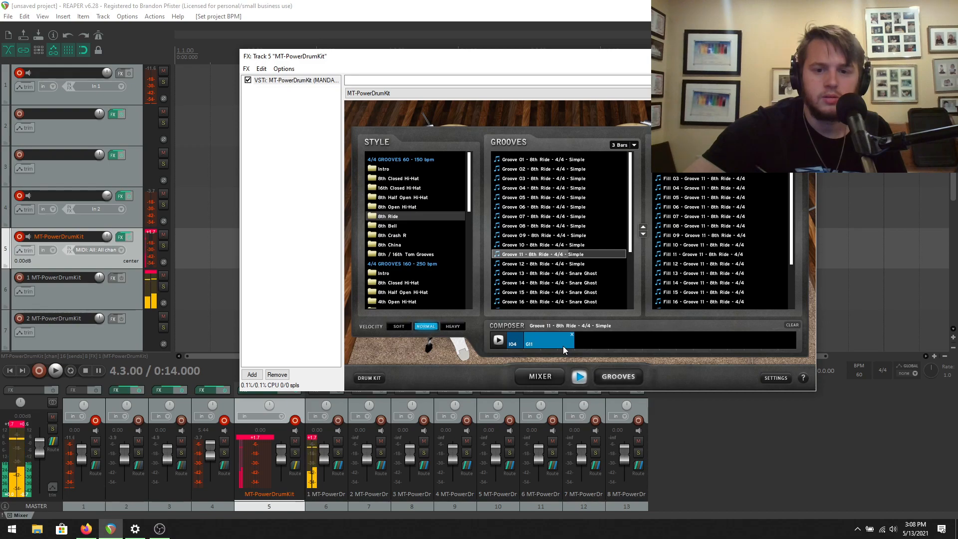
# Step: Audition 8th Ride grooves 10 and 09, plus Fill 07 and Fill 13 of Groove 09
pyautogui.click(546, 246)
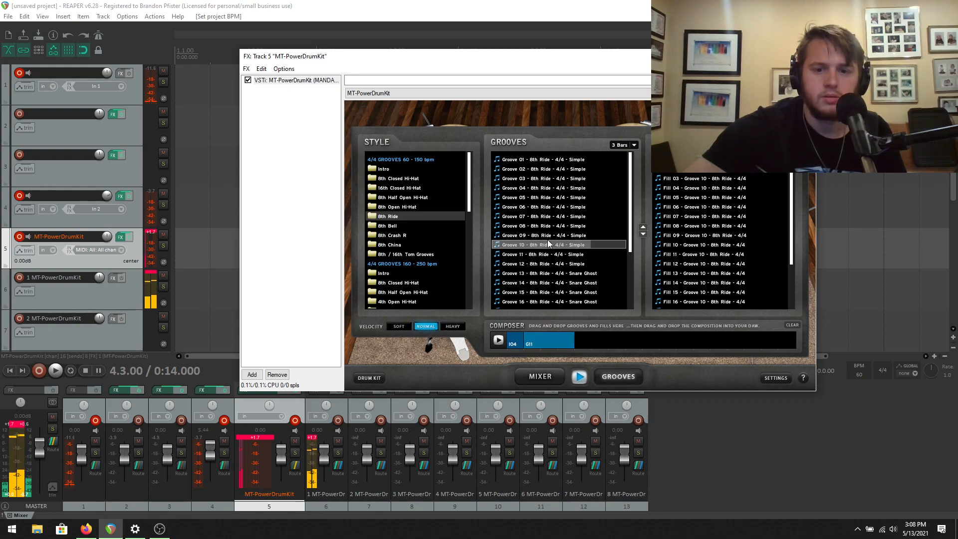
pyautogui.click(549, 235)
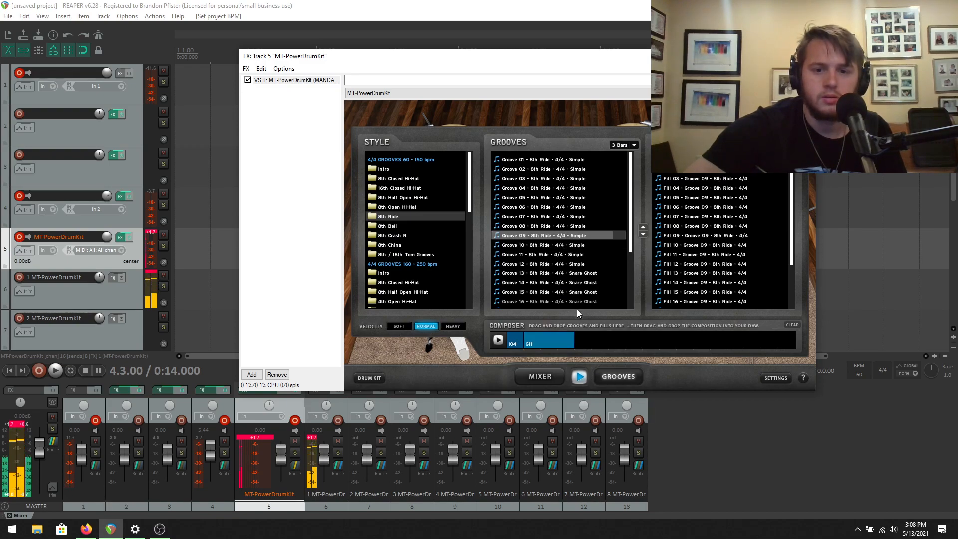
pyautogui.click(581, 376)
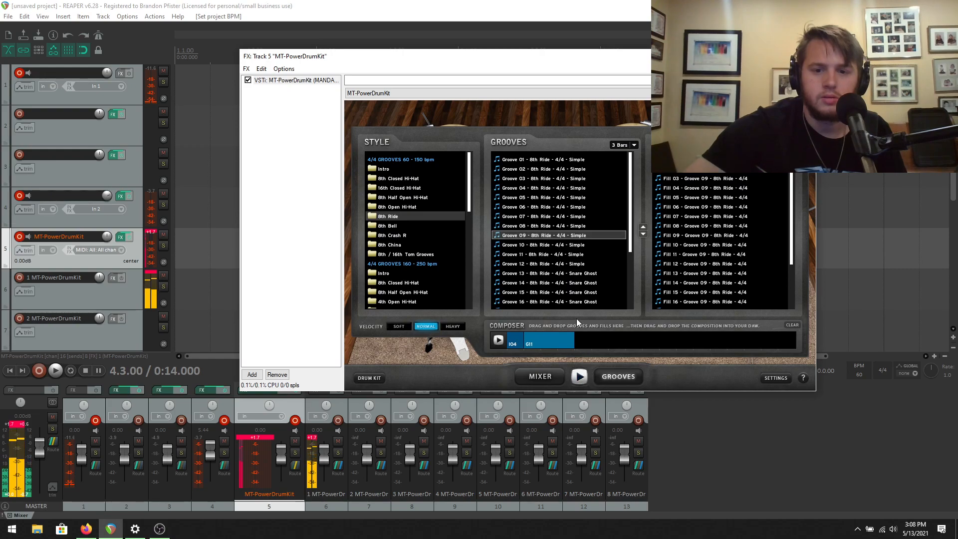
pyautogui.click(692, 219)
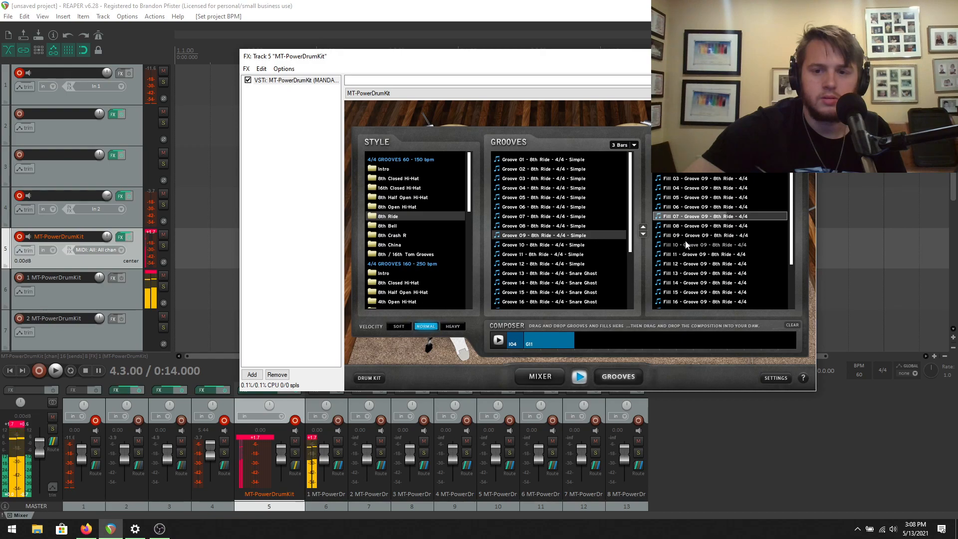
pyautogui.click(691, 275)
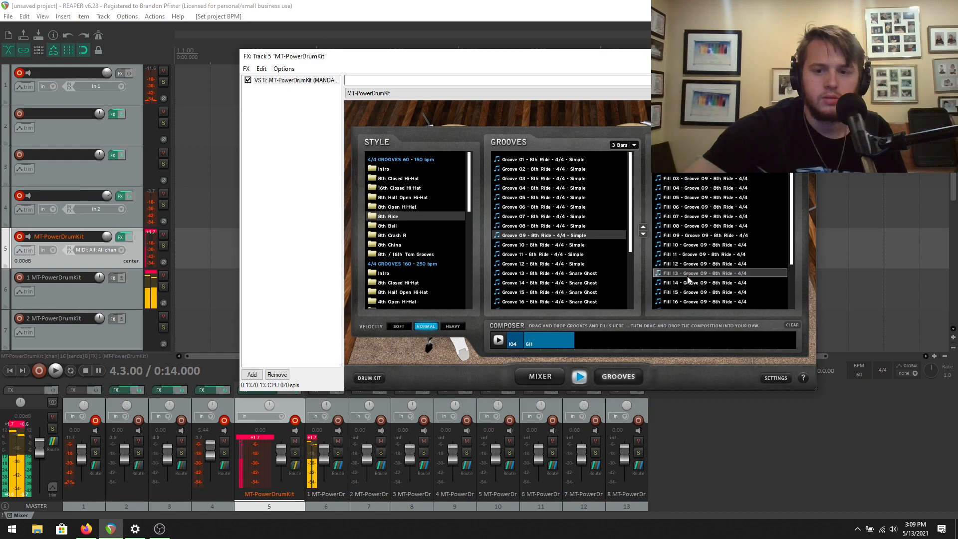
# Step: Append Fill 13 of 8th Ride Groove 09 and Groove 08 from the 8th Open Hi-Hat style to the composer
pyautogui.moveTo(688, 277); pyautogui.dragTo(622, 314)
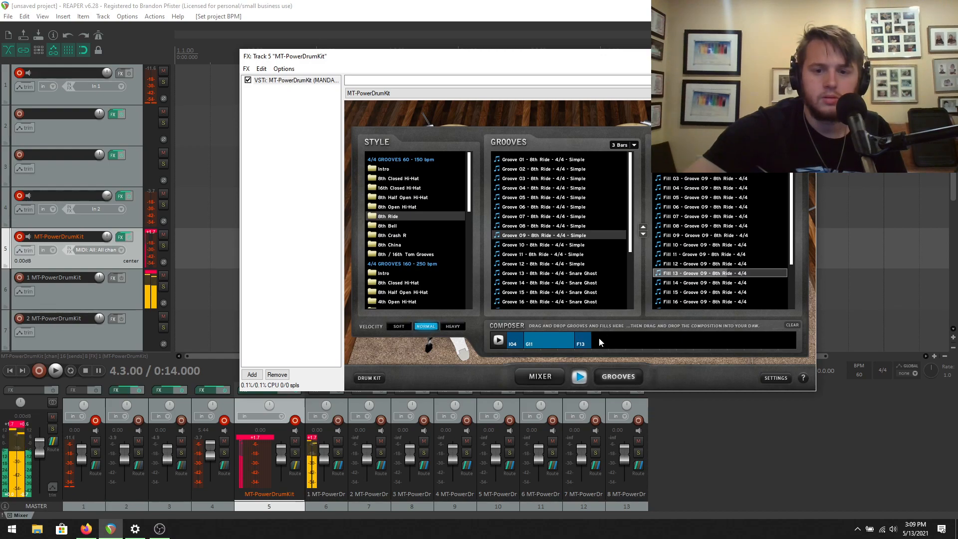
pyautogui.click(405, 206)
pyautogui.click(549, 226)
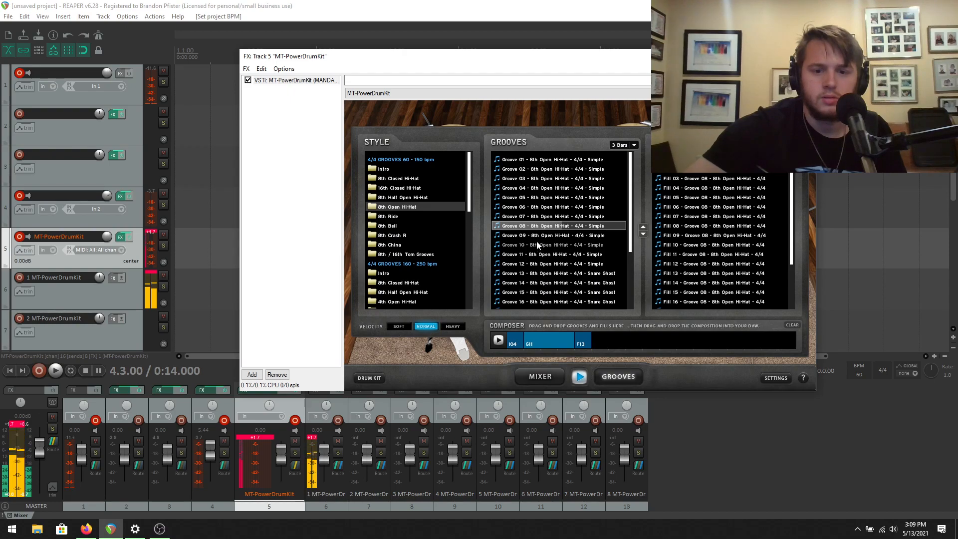
pyautogui.moveTo(534, 225); pyautogui.dragTo(601, 262)
pyautogui.moveTo(619, 340); pyautogui.dragTo(614, 340)
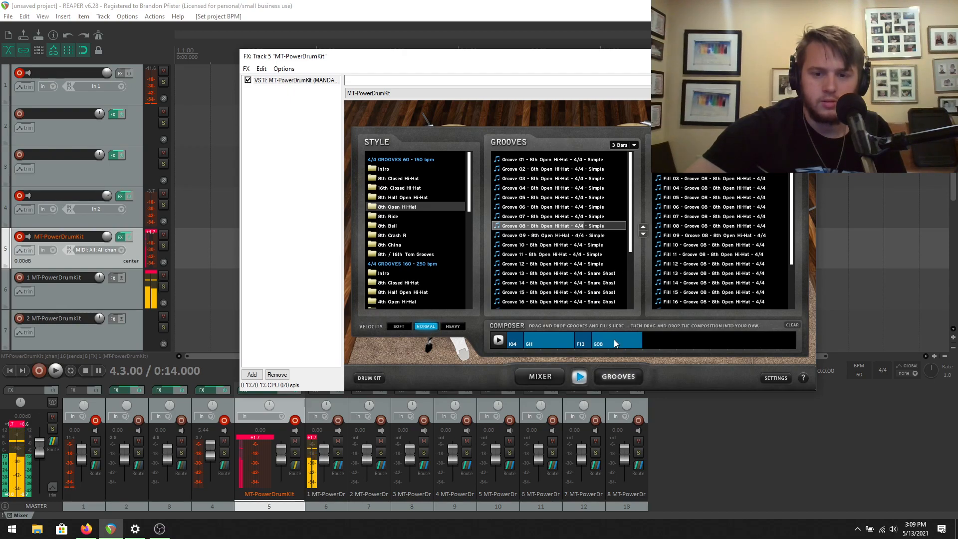
# Step: Audition Fill 07 of the 8th Open Hi-Hat Groove 08 and append it to the composer
pyautogui.click(709, 218)
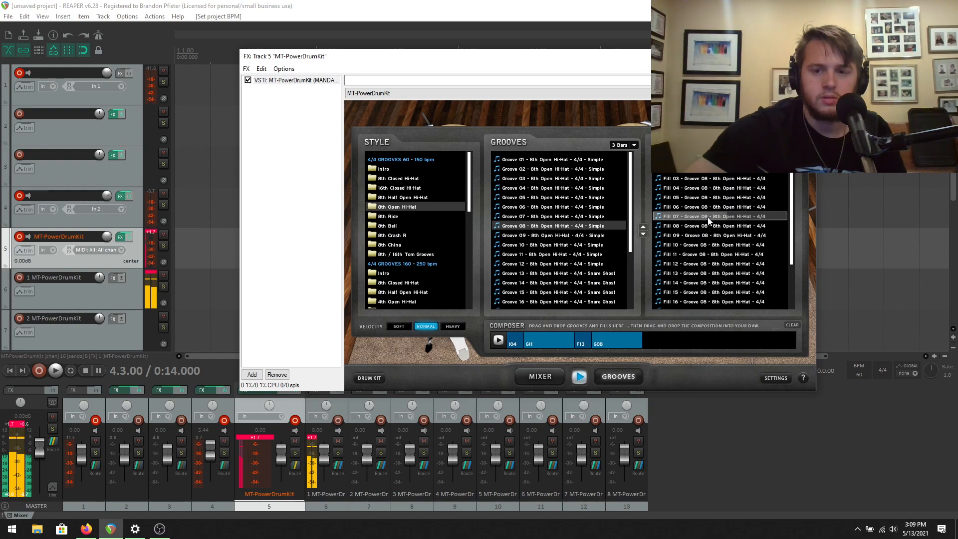
pyautogui.moveTo(707, 217); pyautogui.dragTo(655, 342)
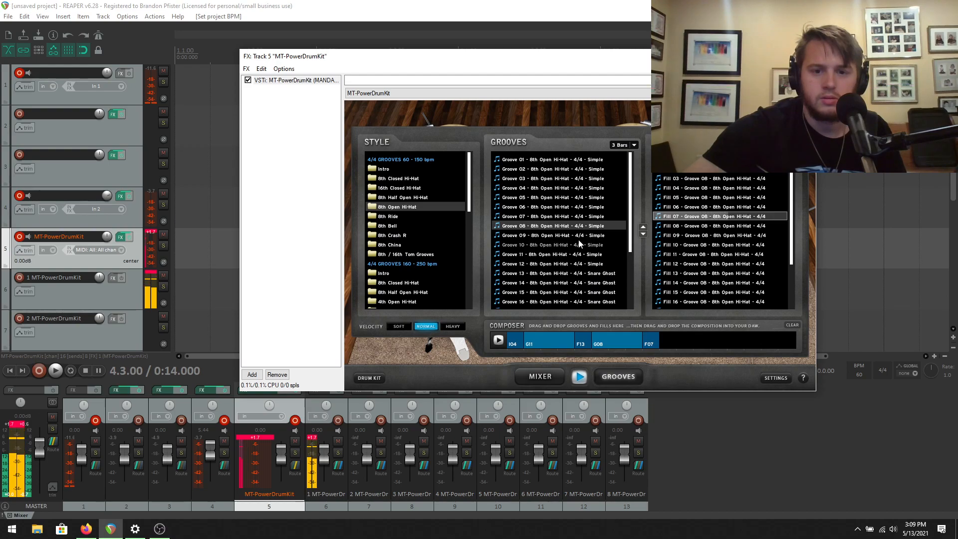
# Step: Audition the 8th Open Hi-Hat grooves 22 (Off Beat) and 20 (Double Snare)
pyautogui.scroll(-3, 571, 258)
pyautogui.scroll(-1, 572, 258)
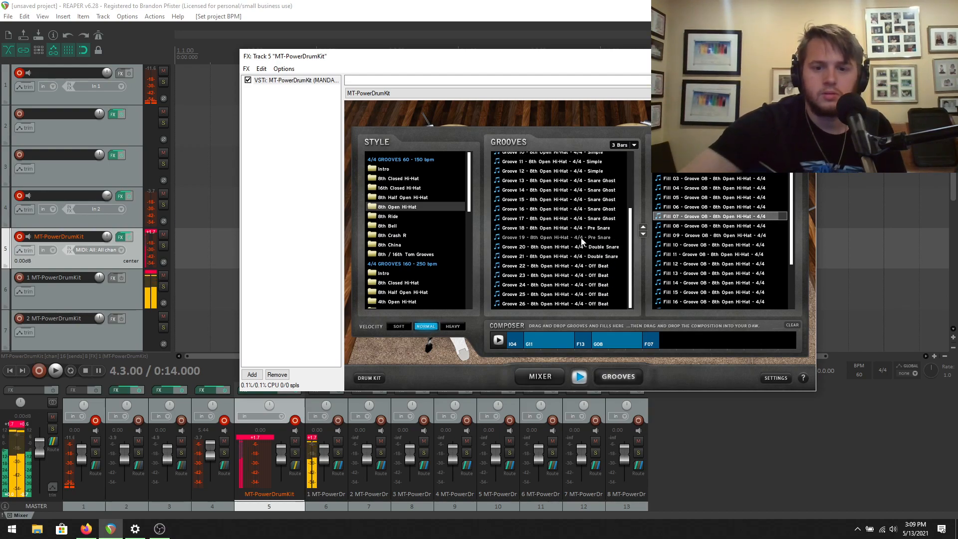
pyautogui.click(566, 266)
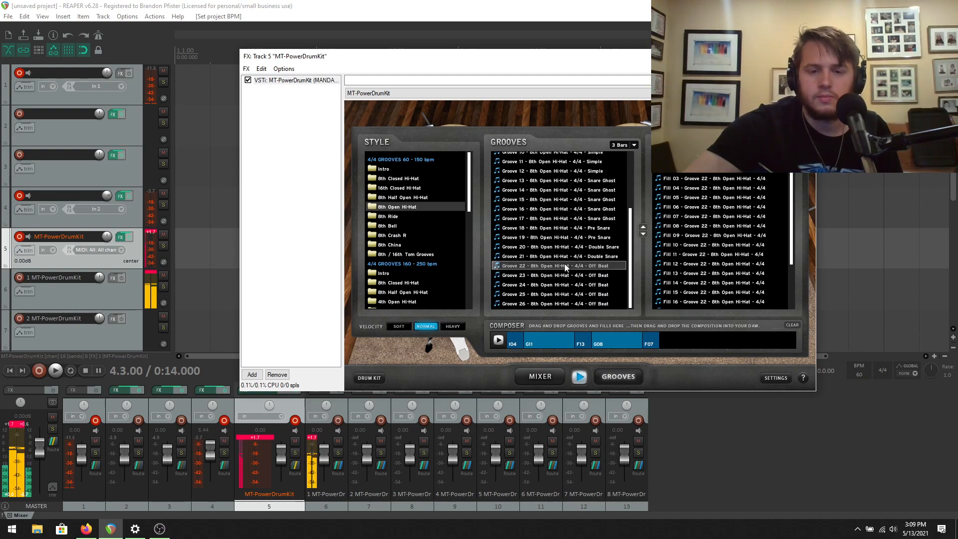
pyautogui.click(563, 249)
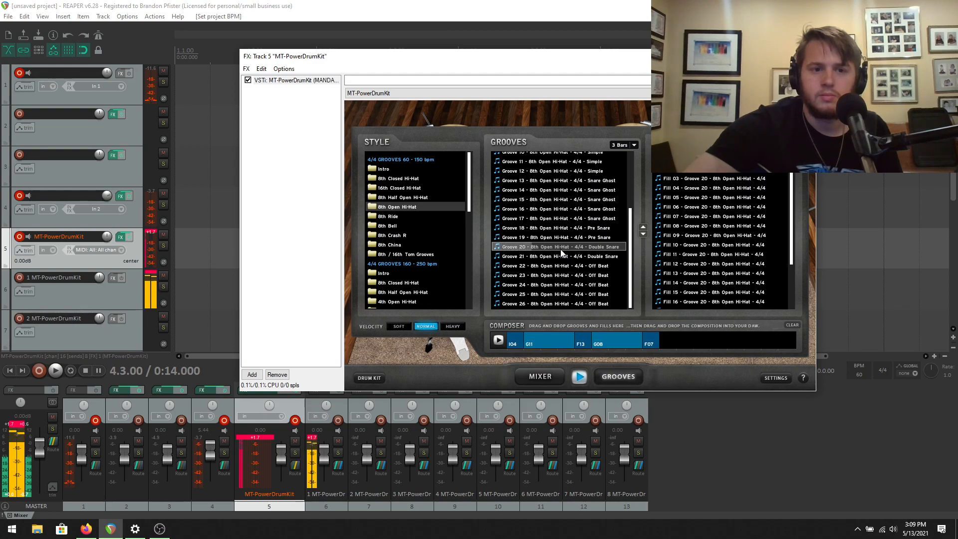
# Step: Audition 8th China grooves 07 and 08 and append Groove 08 to the composer
pyautogui.click(394, 244)
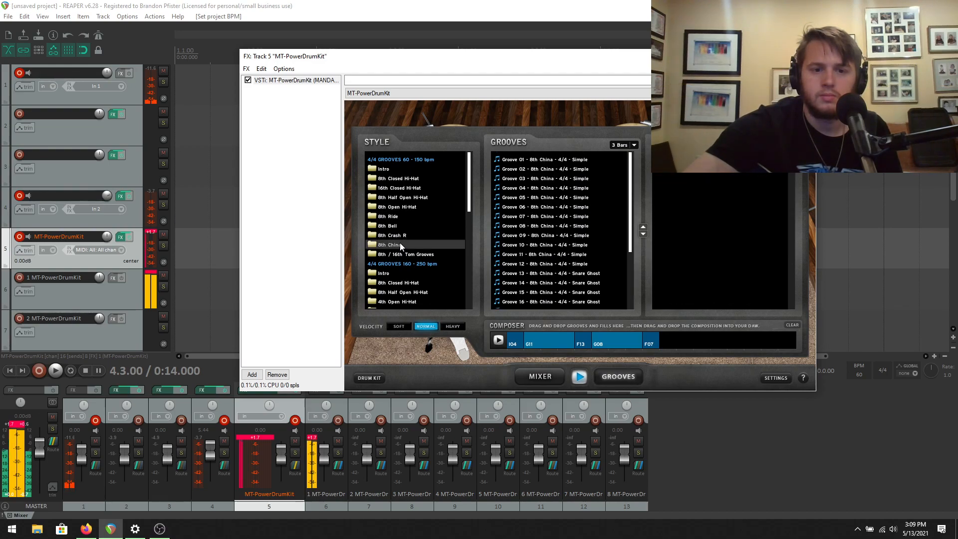
pyautogui.click(545, 217)
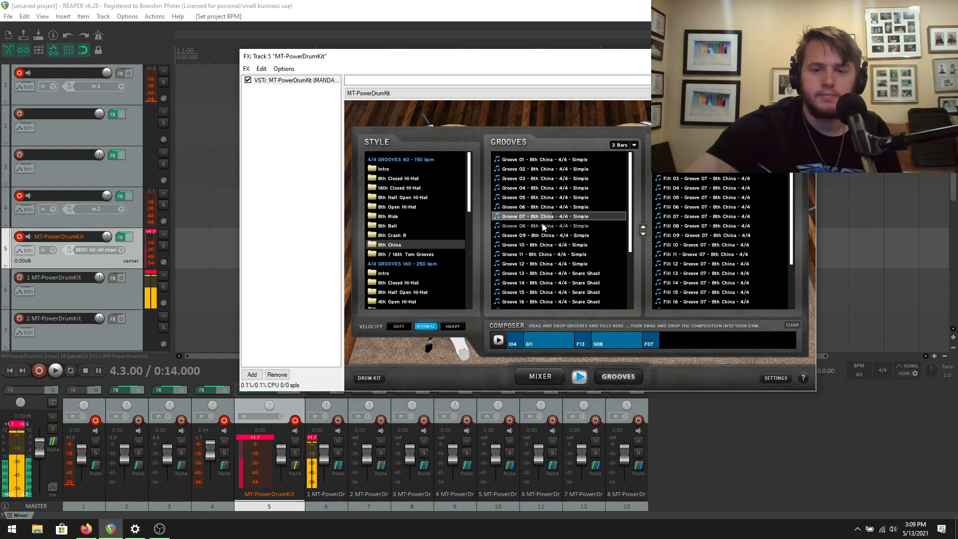
pyautogui.click(543, 226)
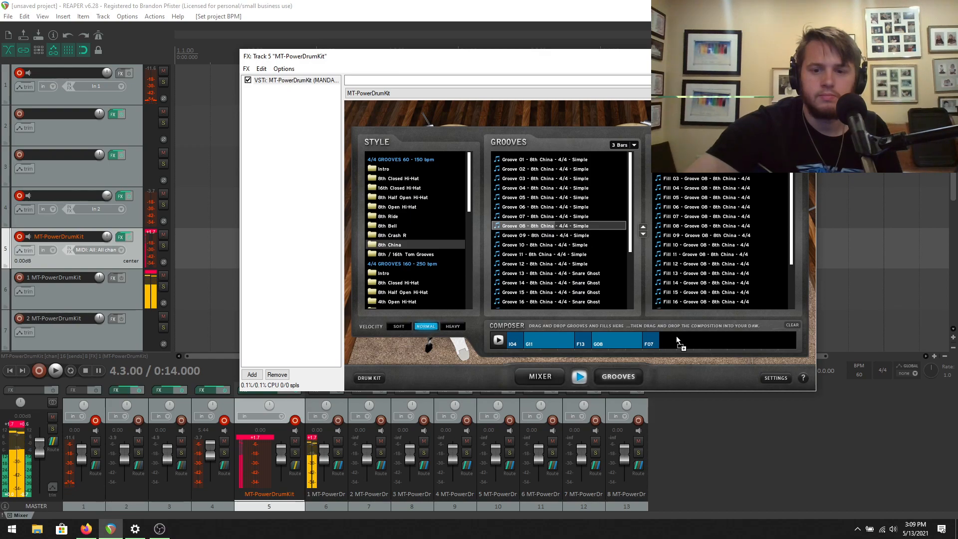
pyautogui.moveTo(677, 337); pyautogui.dragTo(677, 338)
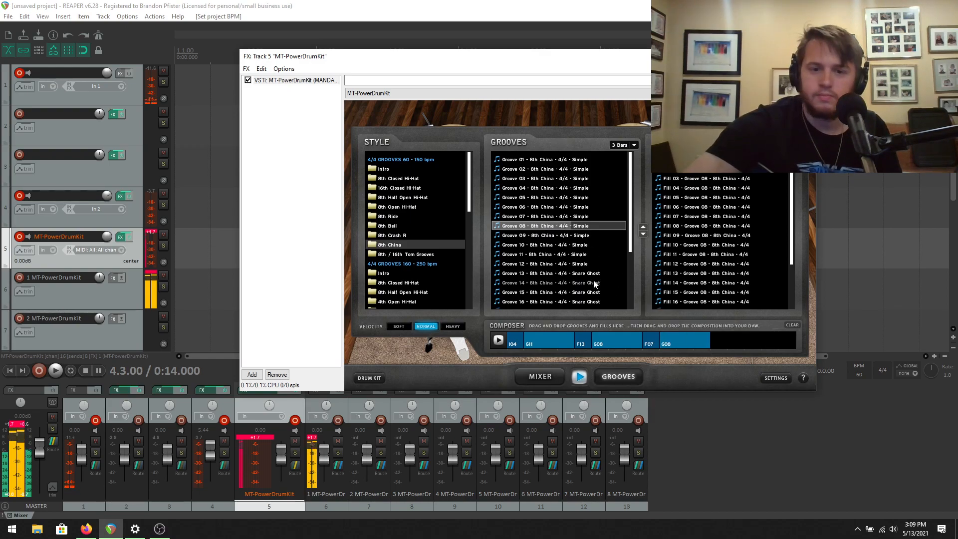
# Step: Stop the groove playback, audition Fill 11 of 8th China Groove 08, and append that fill to the composer
pyautogui.click(574, 370)
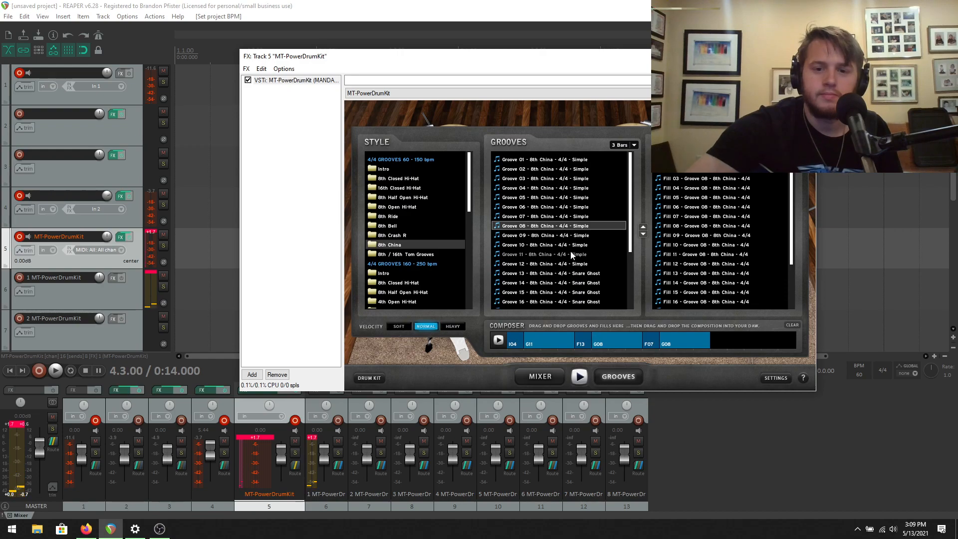
pyautogui.click(702, 253)
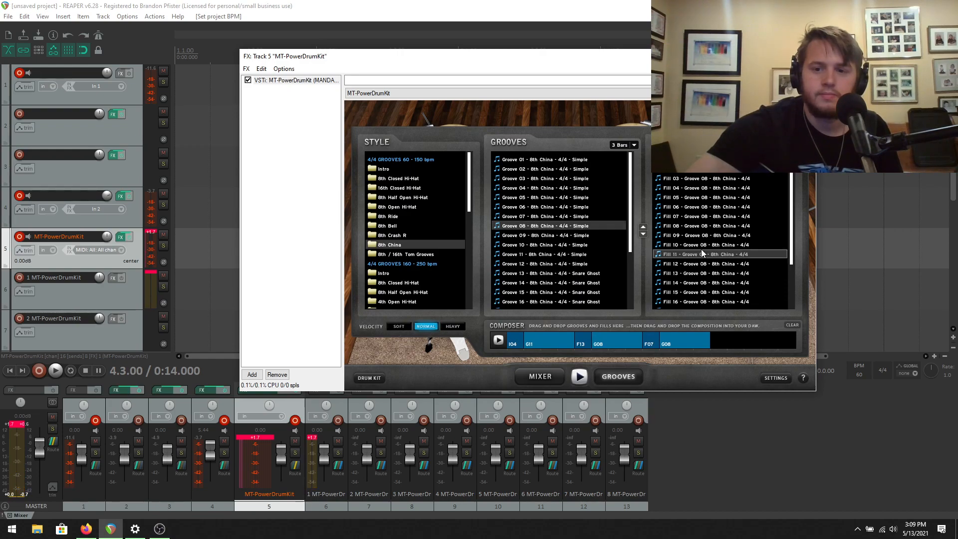
pyautogui.doubleClick(703, 253)
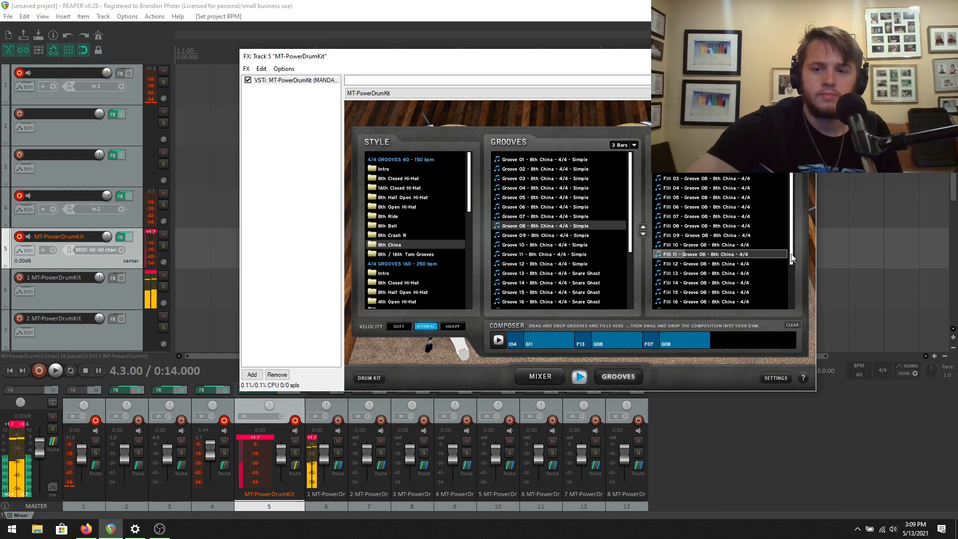
pyautogui.moveTo(793, 258)
pyautogui.mouseDown()
pyautogui.moveTo(796, 301)
pyautogui.moveTo(797, 266)
pyautogui.mouseUp()
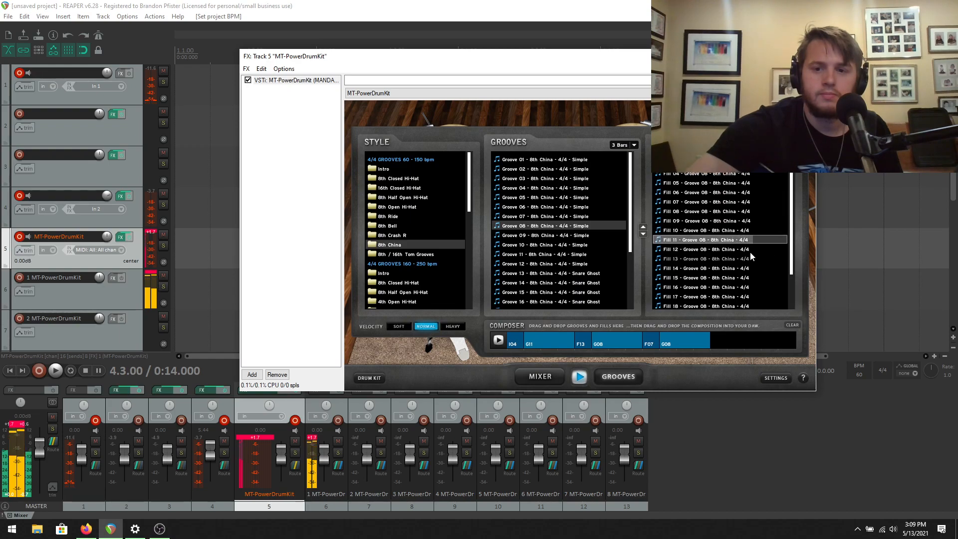
pyautogui.moveTo(720, 239); pyautogui.dragTo(732, 340)
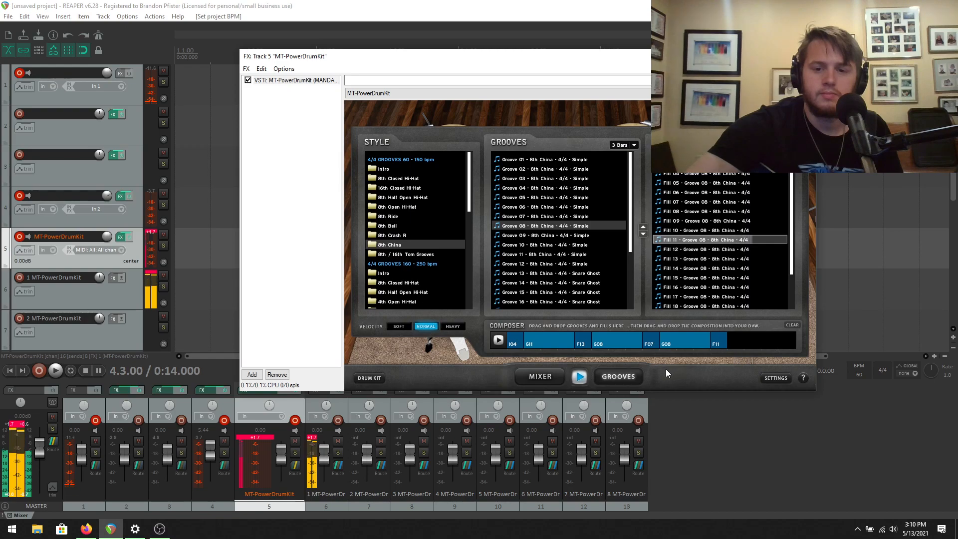
# Step: Audition Groove 08 and Groove 05 from the 8th / 16th Tom Grooves style
pyautogui.click(418, 254)
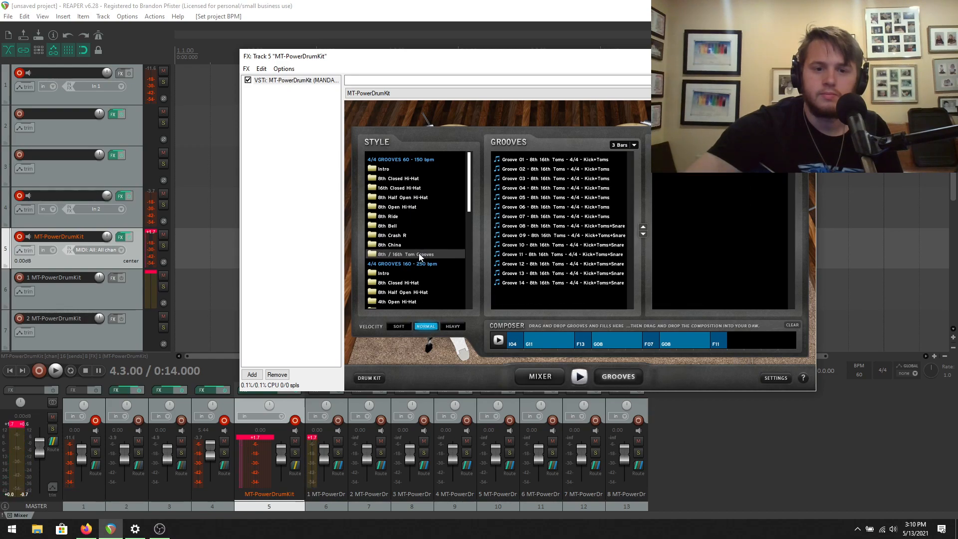
pyautogui.click(564, 225)
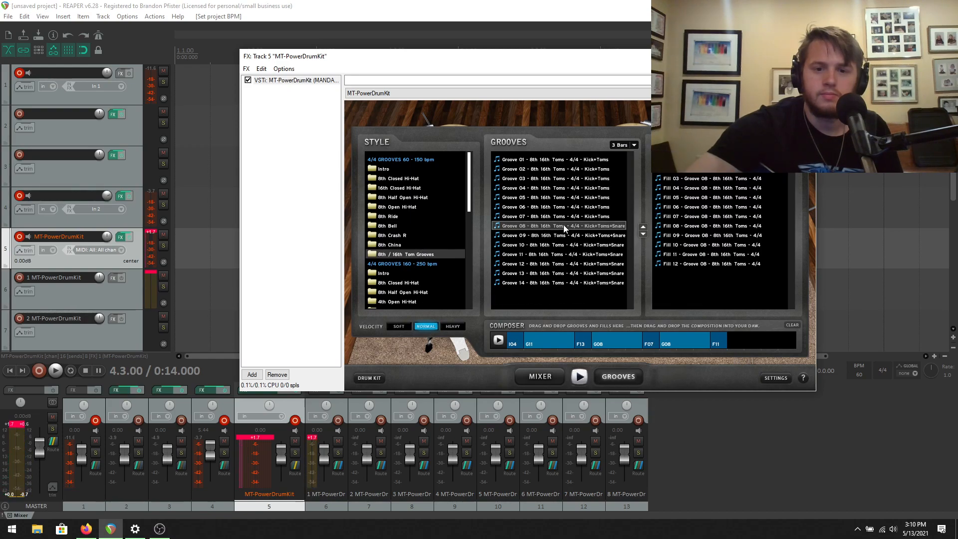
pyautogui.click(584, 197)
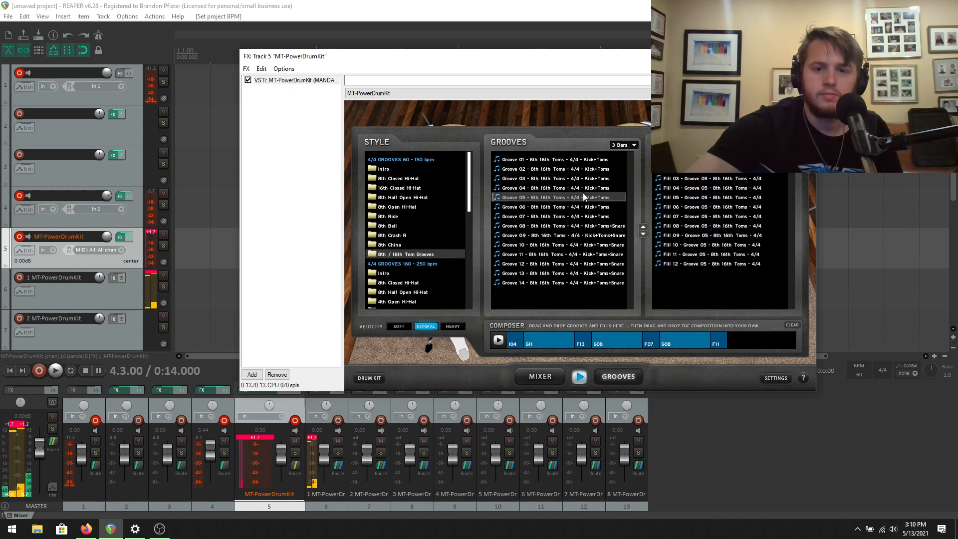
# Step: Audition Groove 09 from the 8th Closed Hi-Hat style and Groove 07 from the 8th Ride style
pyautogui.click(400, 180)
pyautogui.click(530, 233)
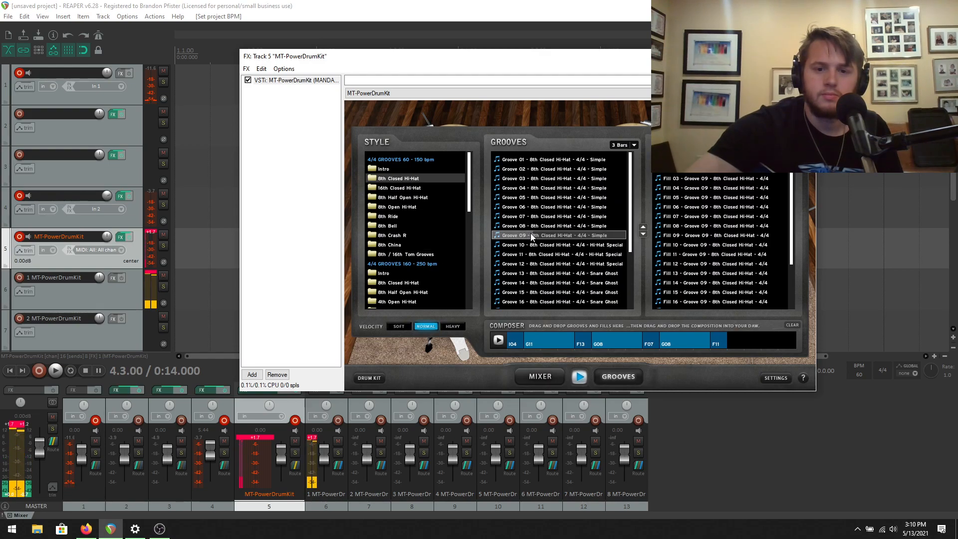
pyautogui.click(411, 218)
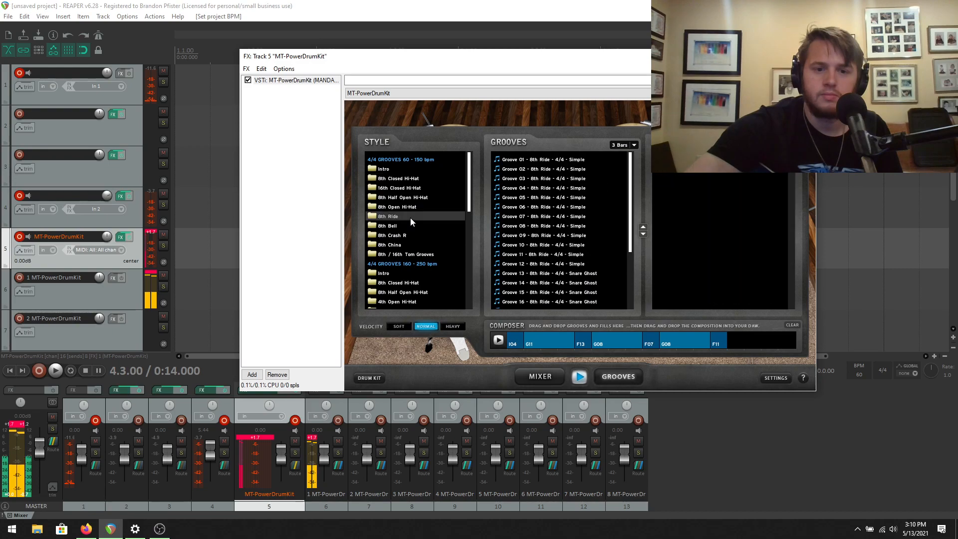
pyautogui.click(518, 218)
pyautogui.click(402, 227)
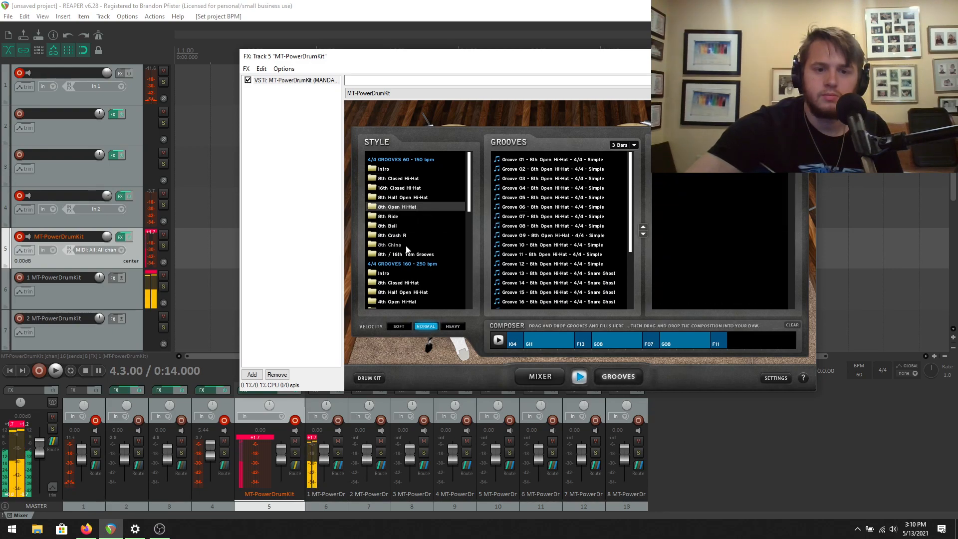
# Step: Audition Groove 07 from the 8th Crash R style and append it to the composer
pyautogui.click(405, 236)
pyautogui.click(530, 217)
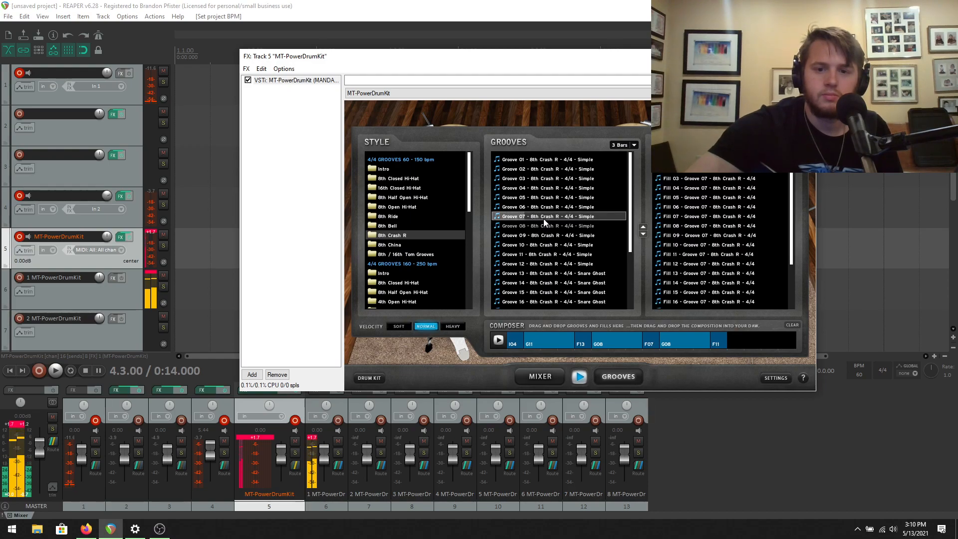
pyautogui.moveTo(544, 219); pyautogui.dragTo(748, 343)
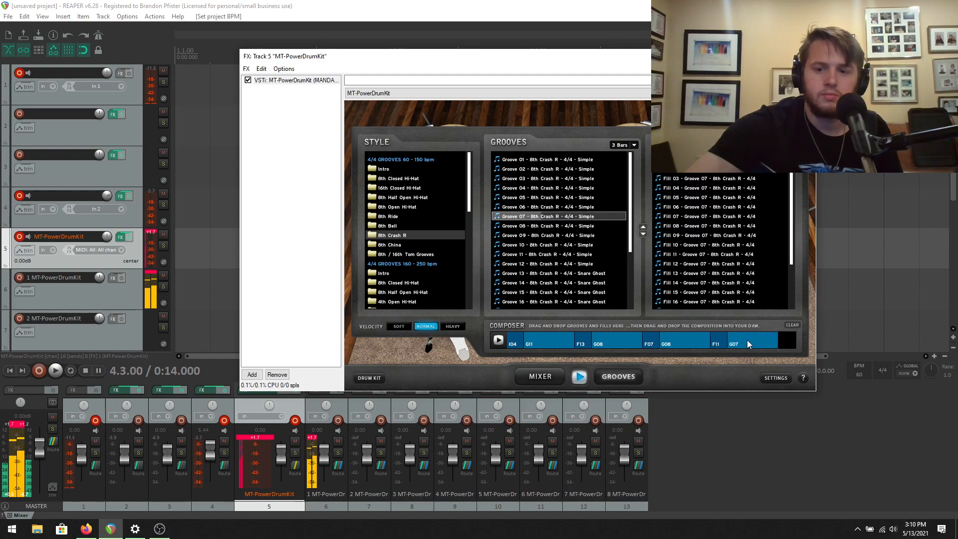
# Step: Audition Fill 10 and Fill 14 of 8th Crash R Groove 07 and append Fill 14 as the composition's ending
pyautogui.click(714, 246)
pyautogui.moveTo(791, 255); pyautogui.dragTo(795, 305)
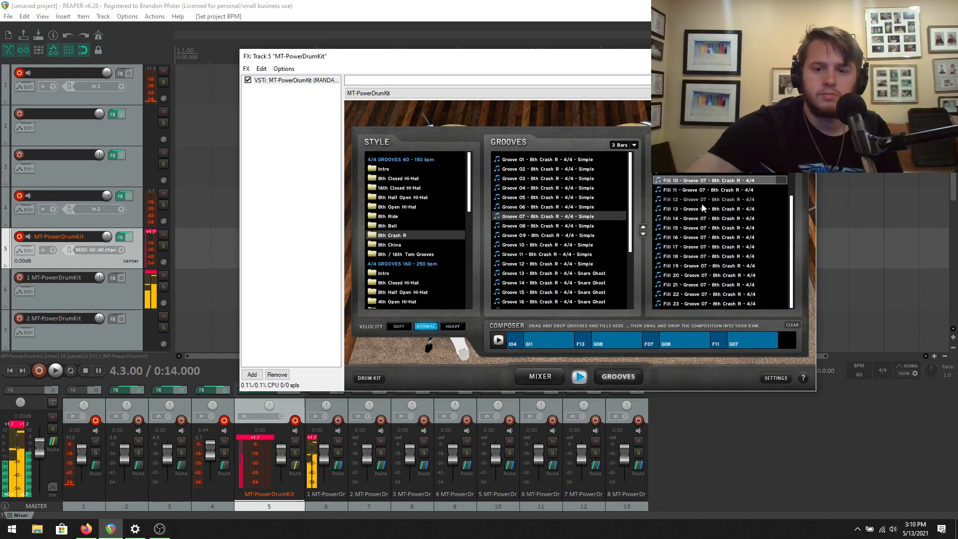
pyautogui.click(694, 218)
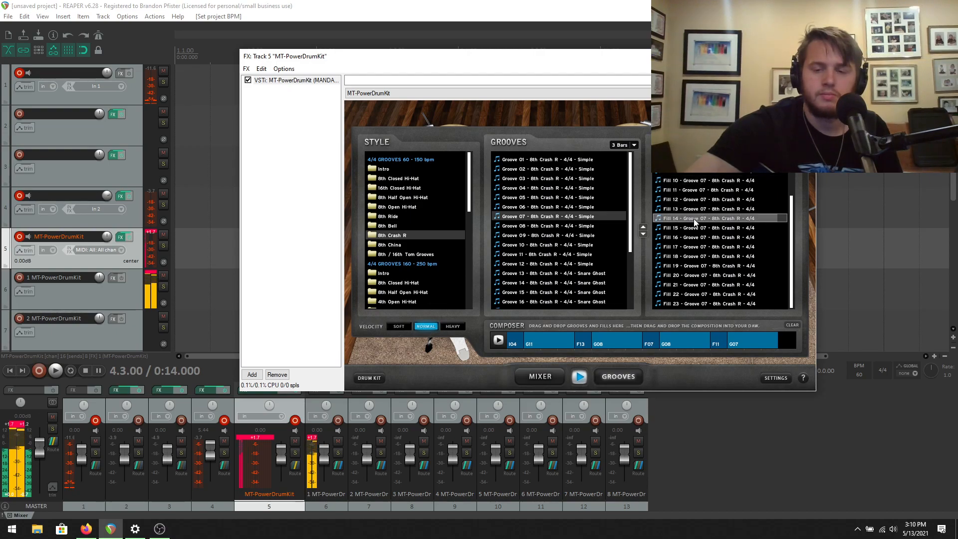
pyautogui.moveTo(695, 218); pyautogui.dragTo(786, 342)
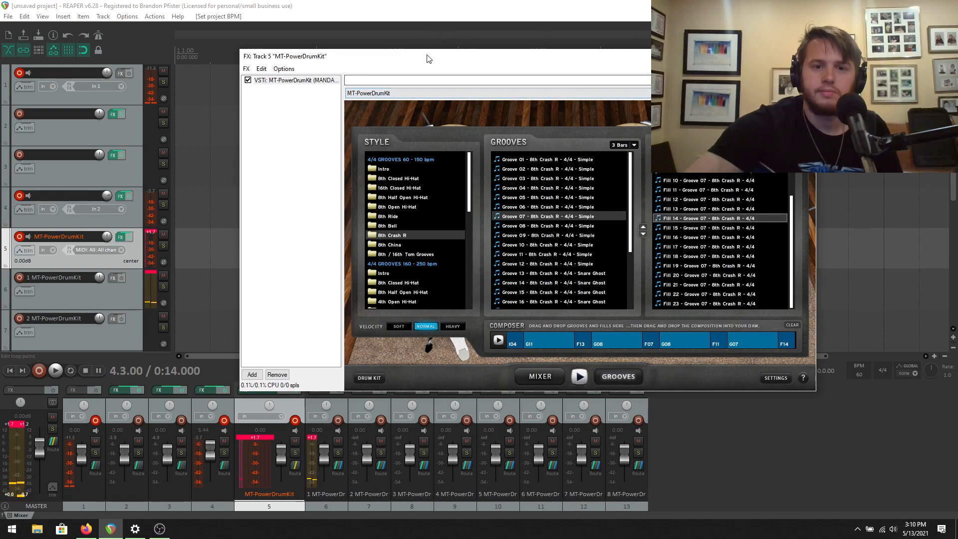
# Step: Insert the finished composition as a MIDI item on the MT-PowerDrumKit track at the project start and show its later bars
pyautogui.moveTo(427, 59); pyautogui.dragTo(468, 15)
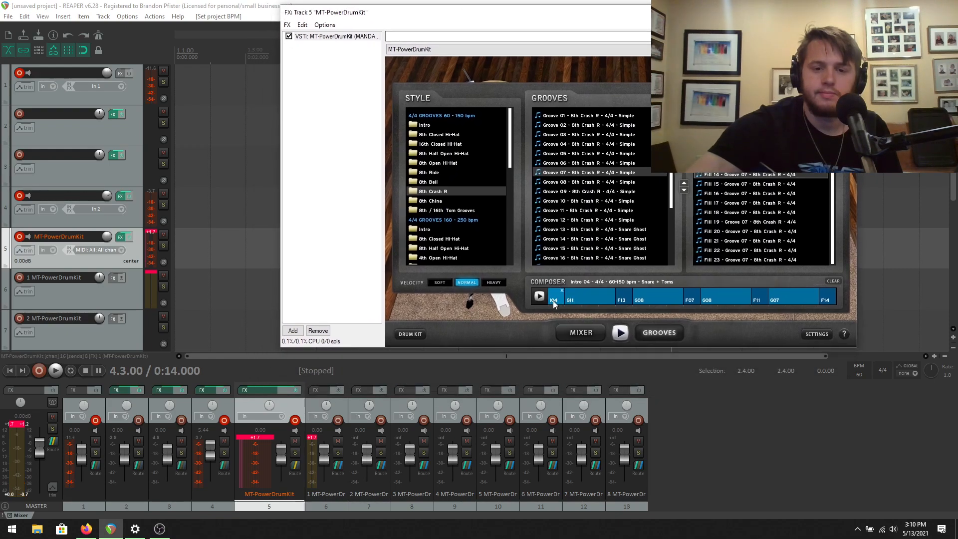
pyautogui.moveTo(559, 299); pyautogui.dragTo(178, 244)
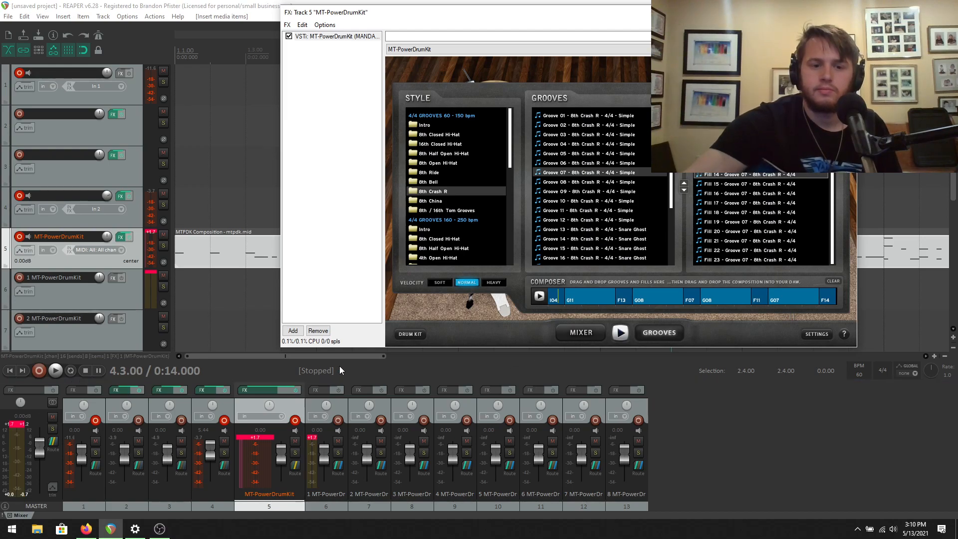
pyautogui.click(350, 356)
pyautogui.moveTo(349, 356); pyautogui.dragTo(888, 359)
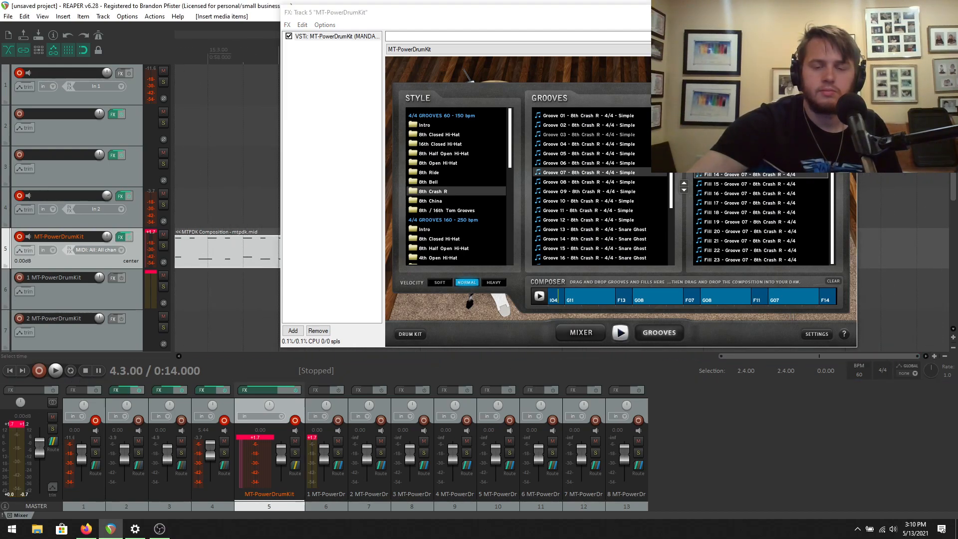
# Step: Clear the composer and start a new composition with 8th Crash R Groove 06 followed by Fill 07
pyautogui.click(832, 282)
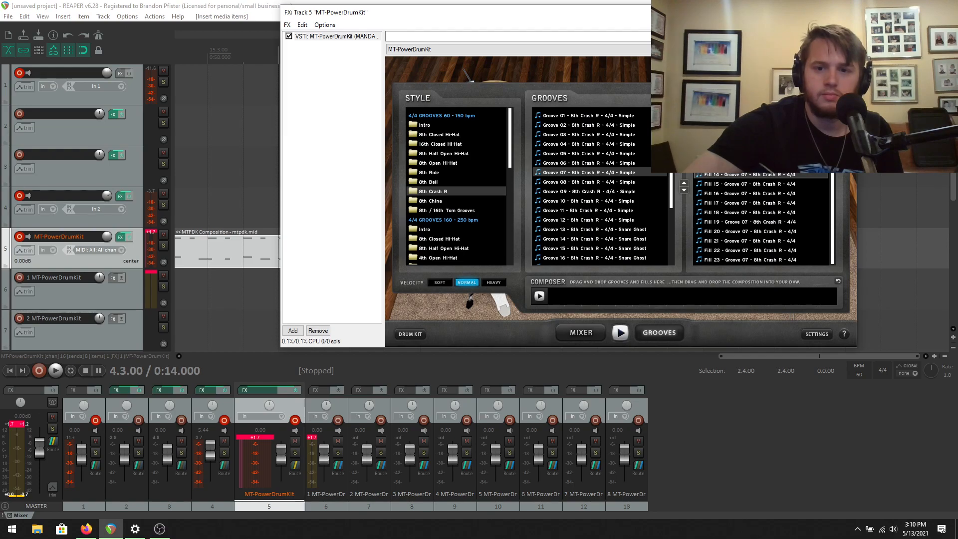
pyautogui.click(618, 161)
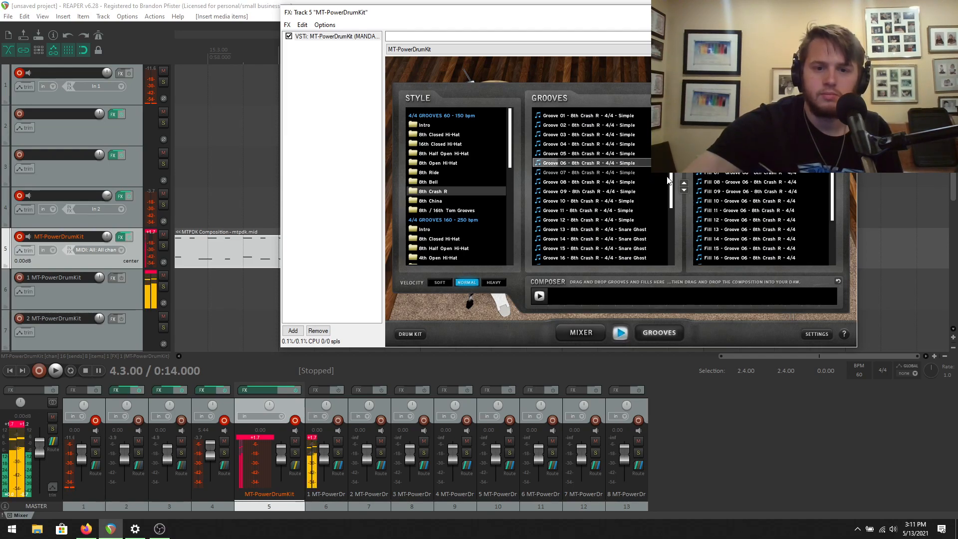
pyautogui.click(435, 173)
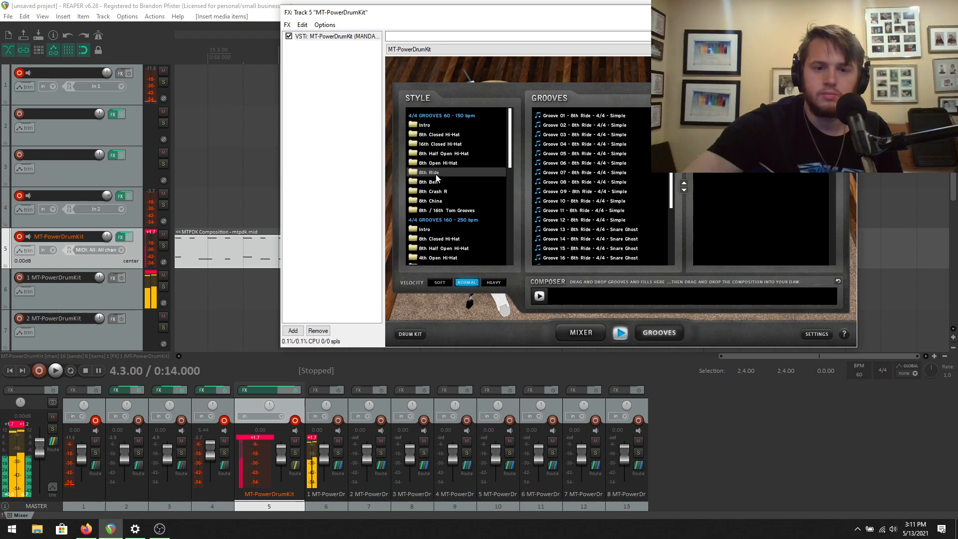
pyautogui.click(462, 190)
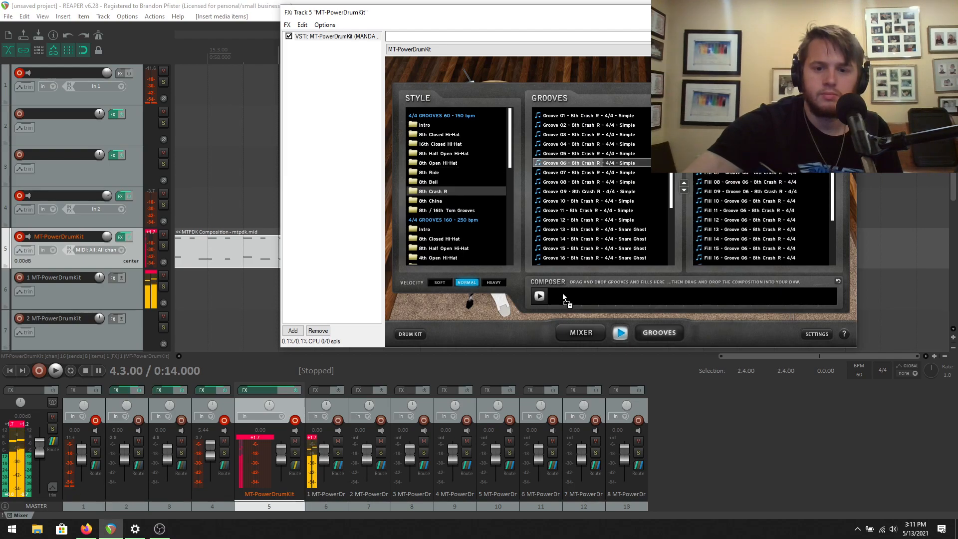
pyautogui.moveTo(563, 296); pyautogui.dragTo(564, 297)
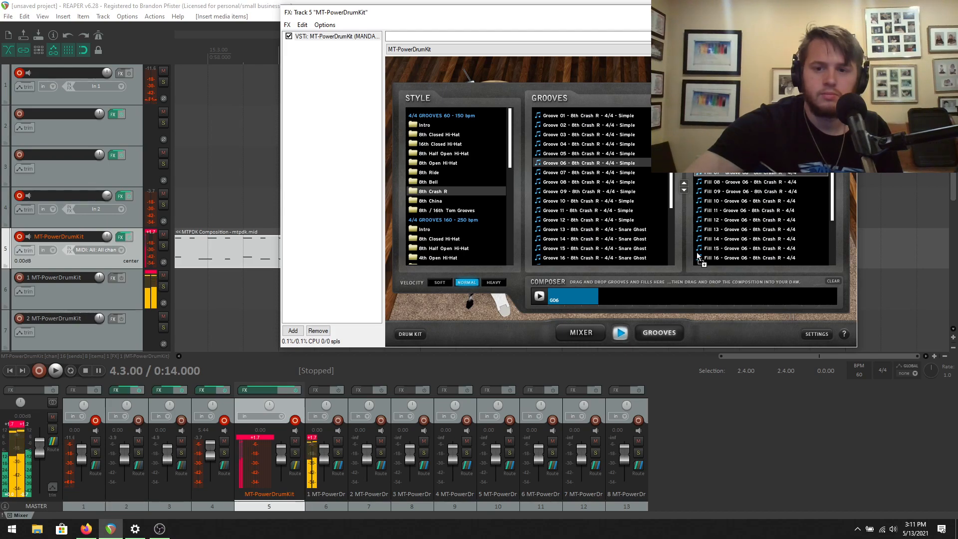
pyautogui.moveTo(697, 253); pyautogui.dragTo(642, 297)
# Step: Audition 8th Ride Groove 07 and Groove 09 and append Groove 09 with Fill 06 to the composer
pyautogui.click(439, 172)
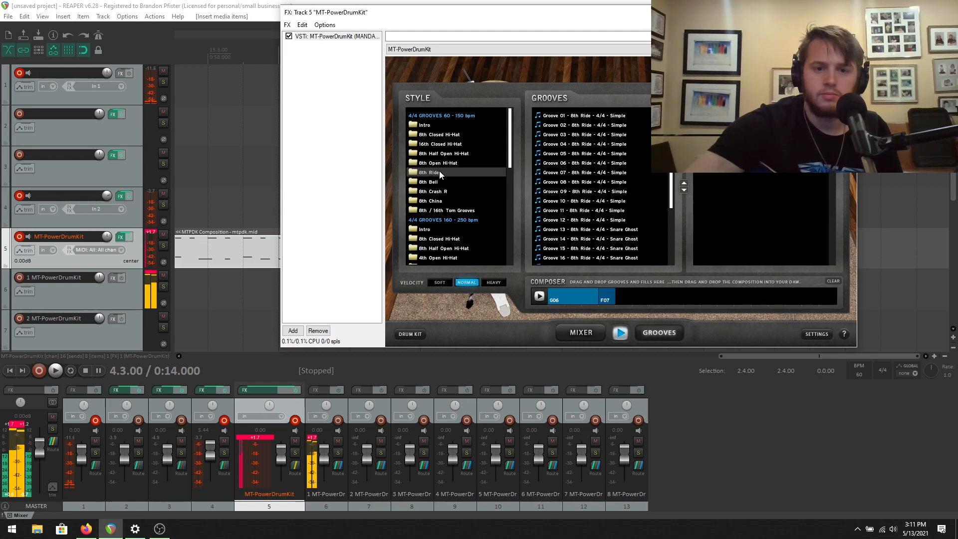
pyautogui.click(576, 174)
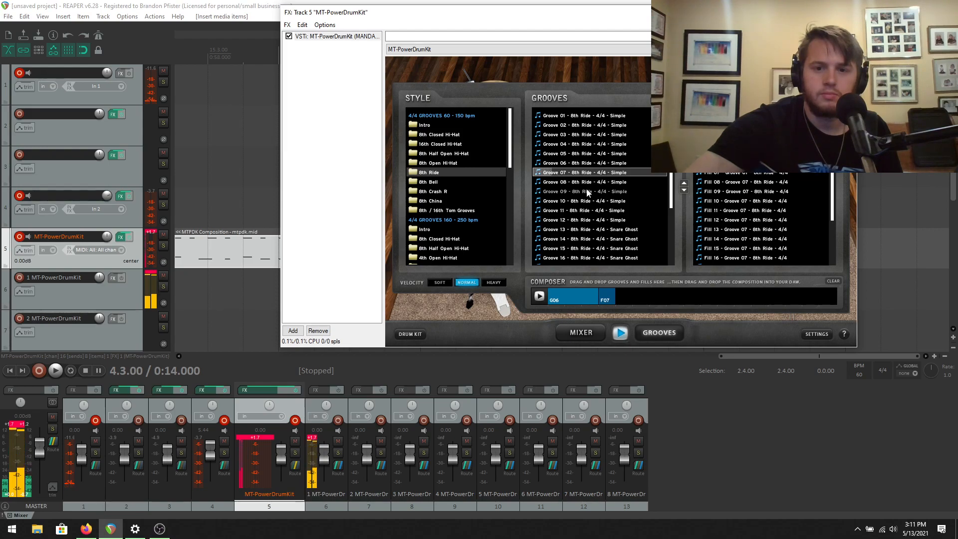
pyautogui.click(584, 191)
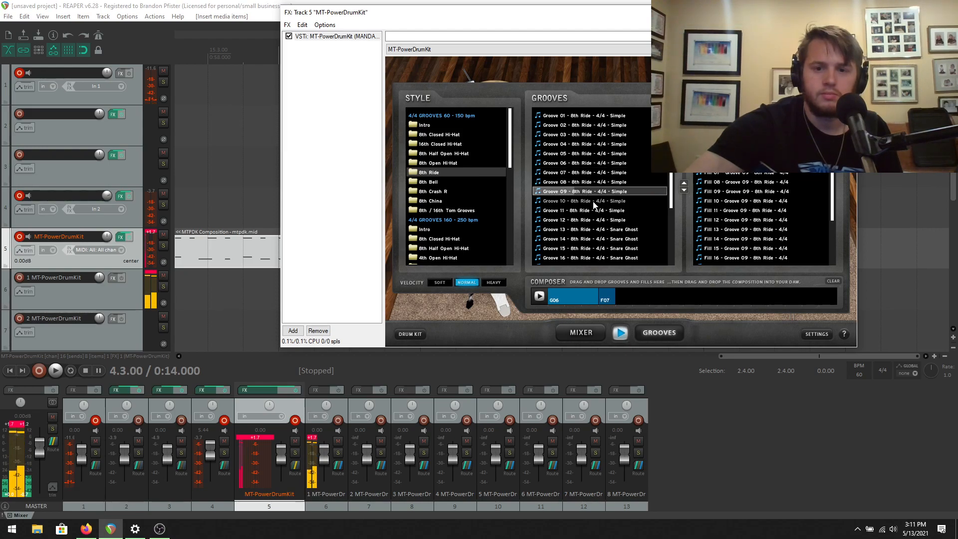
pyautogui.moveTo(624, 295); pyautogui.dragTo(625, 295)
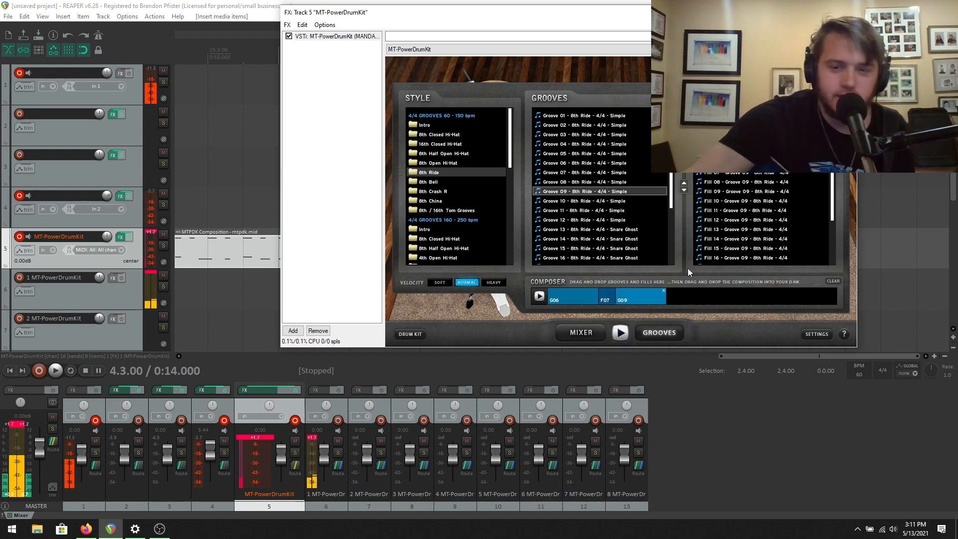
pyautogui.click(621, 333)
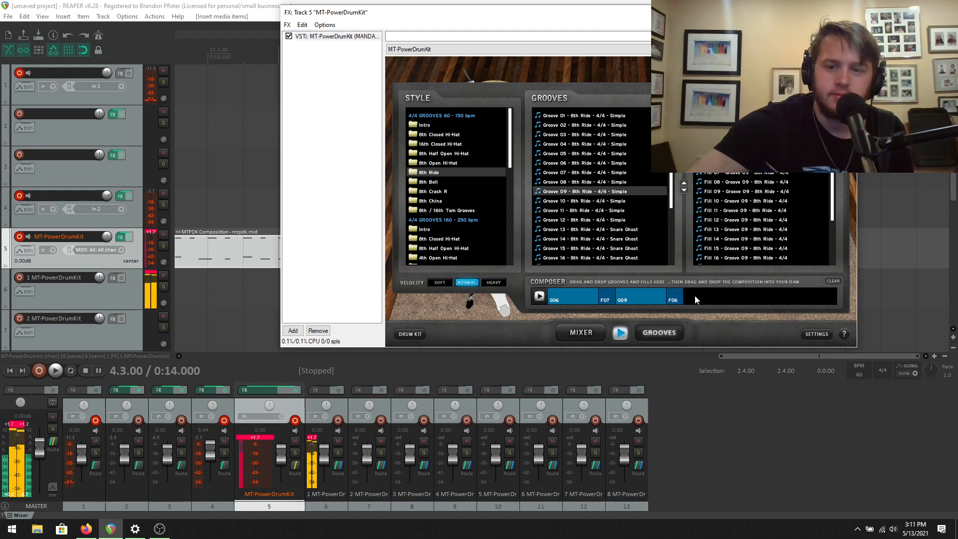
# Step: Audition half open and open hi-hat grooves and append 8th Open Hi-Hat Groove 11 with Fill 09 to the composer
pyautogui.click(445, 154)
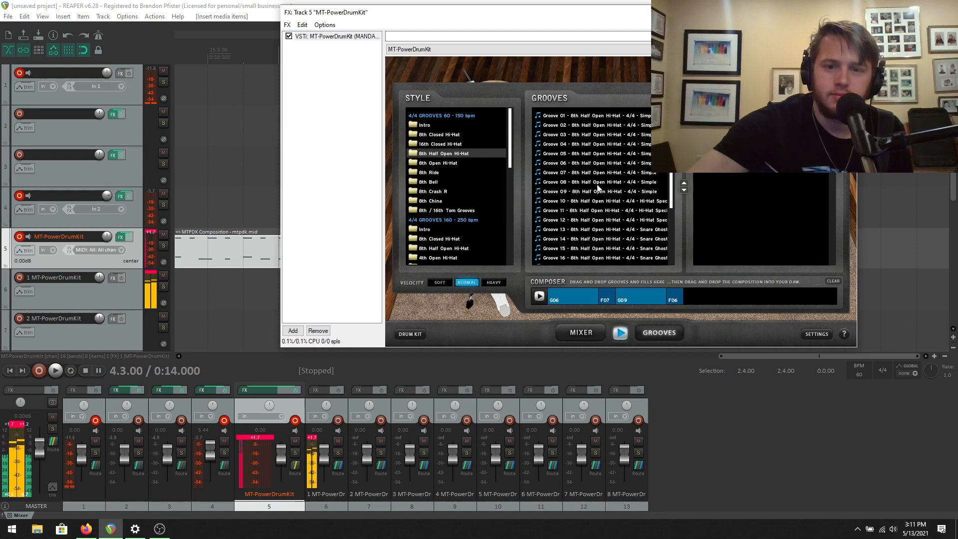
pyautogui.click(607, 181)
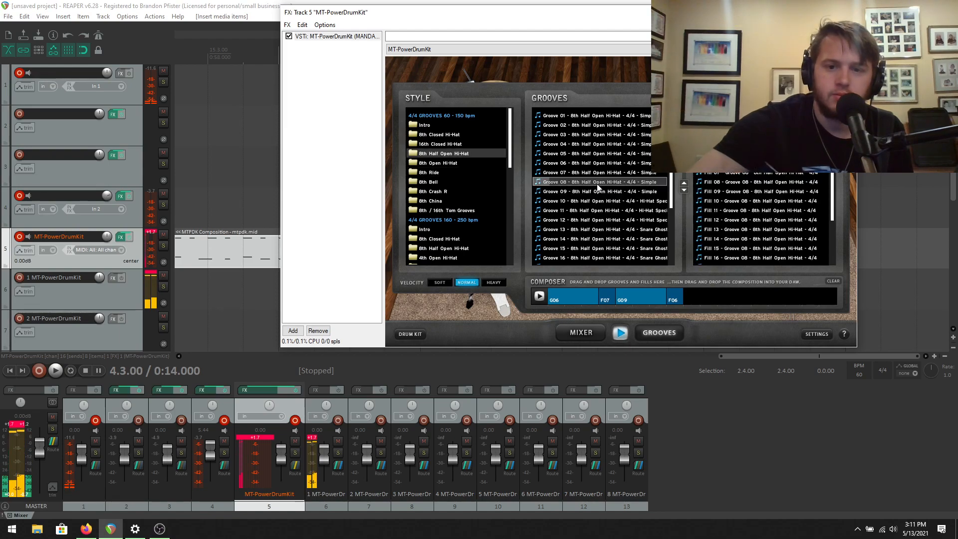
pyautogui.click(438, 163)
pyautogui.click(644, 154)
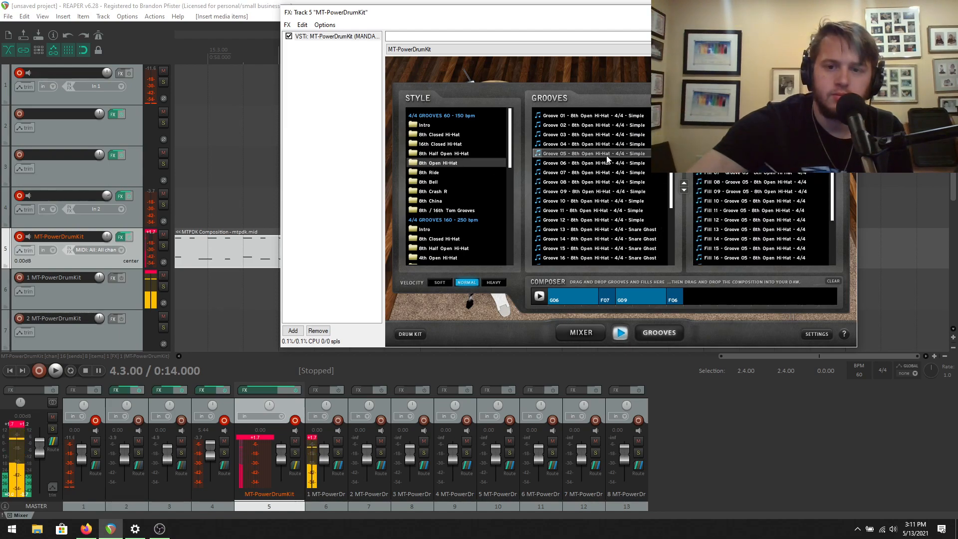
pyautogui.click(565, 210)
pyautogui.moveTo(565, 211); pyautogui.dragTo(697, 295)
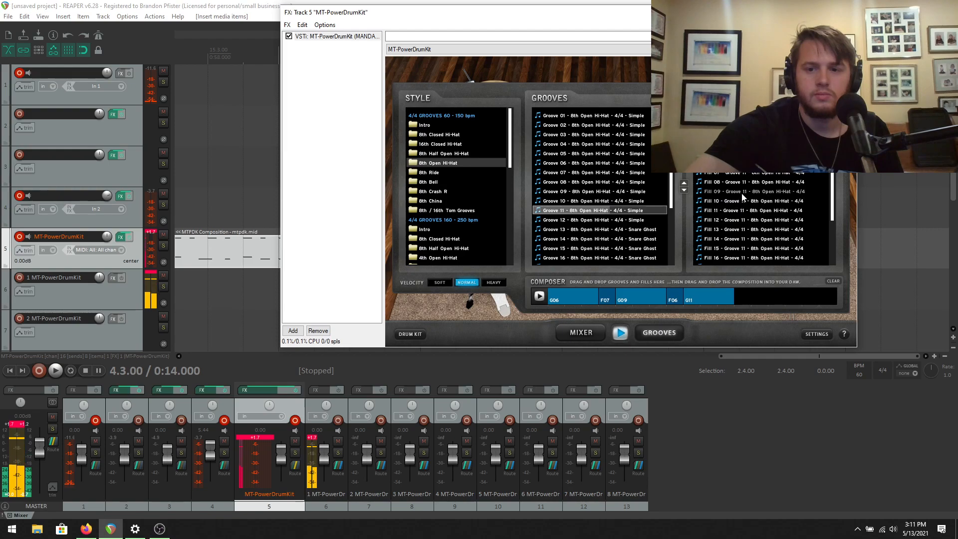
pyautogui.moveTo(743, 197); pyautogui.dragTo(727, 270)
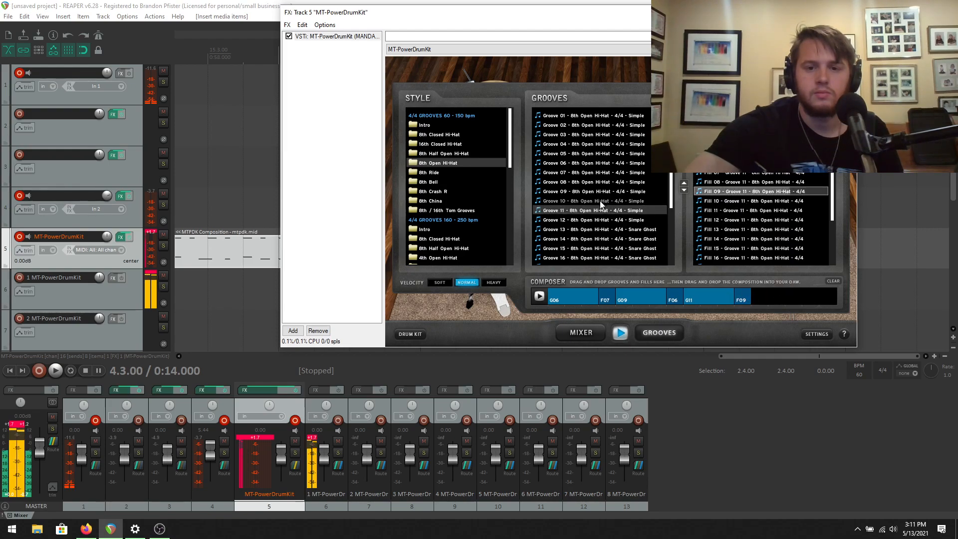
# Step: Append 8th China Groove 10 and its Fill 09 as the last parts of the composition
pyautogui.click(451, 201)
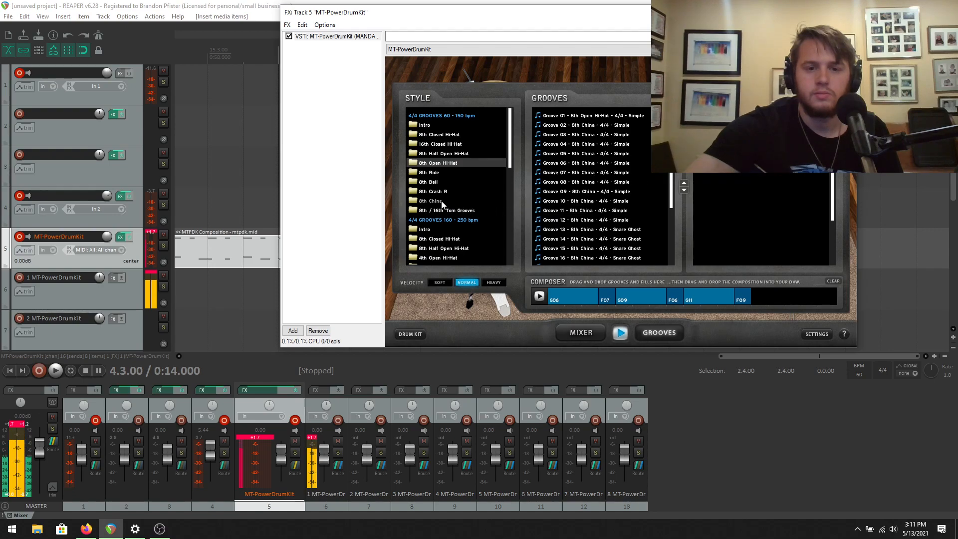
pyautogui.click(583, 202)
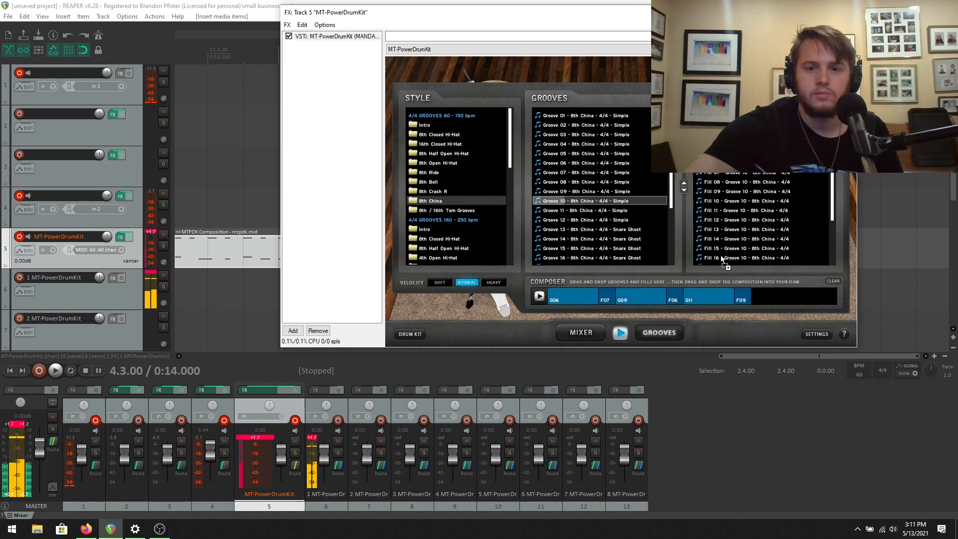
pyautogui.moveTo(780, 301); pyautogui.dragTo(781, 301)
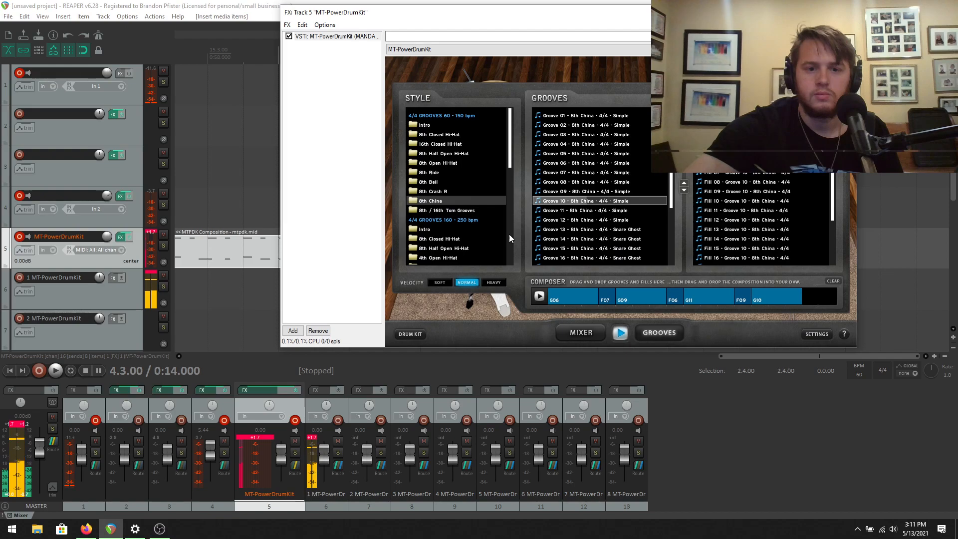
pyautogui.scroll(-8, 490, 230)
pyautogui.scroll(8, 490, 229)
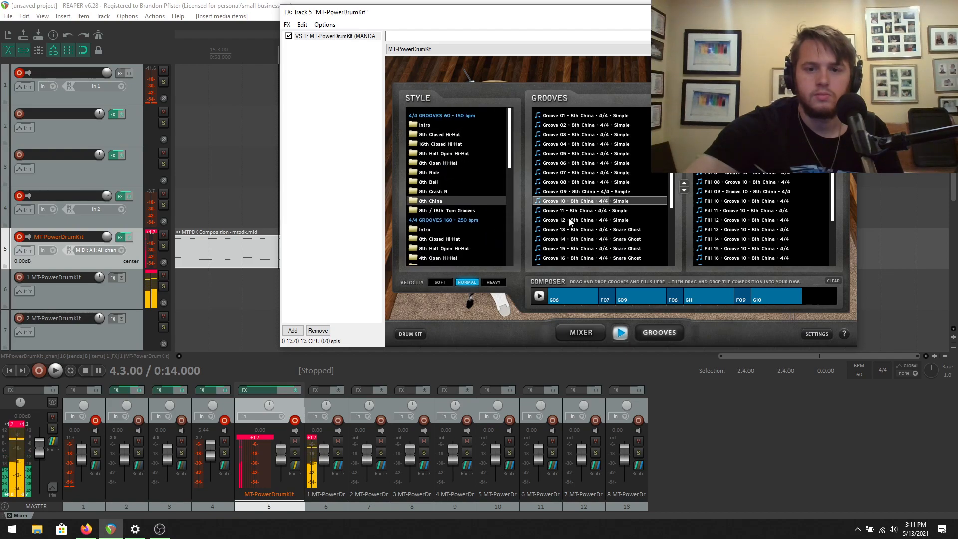
pyautogui.click(728, 192)
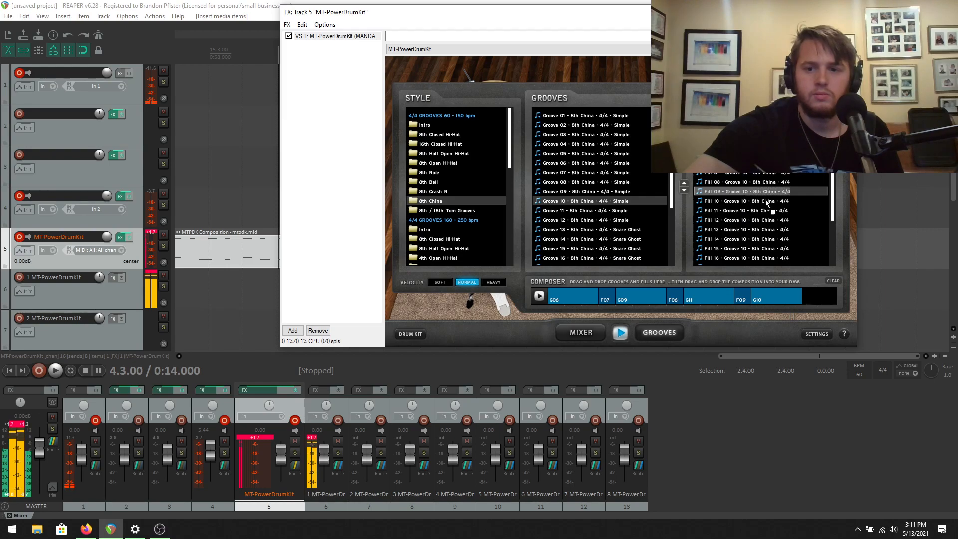
pyautogui.moveTo(813, 298); pyautogui.dragTo(817, 299)
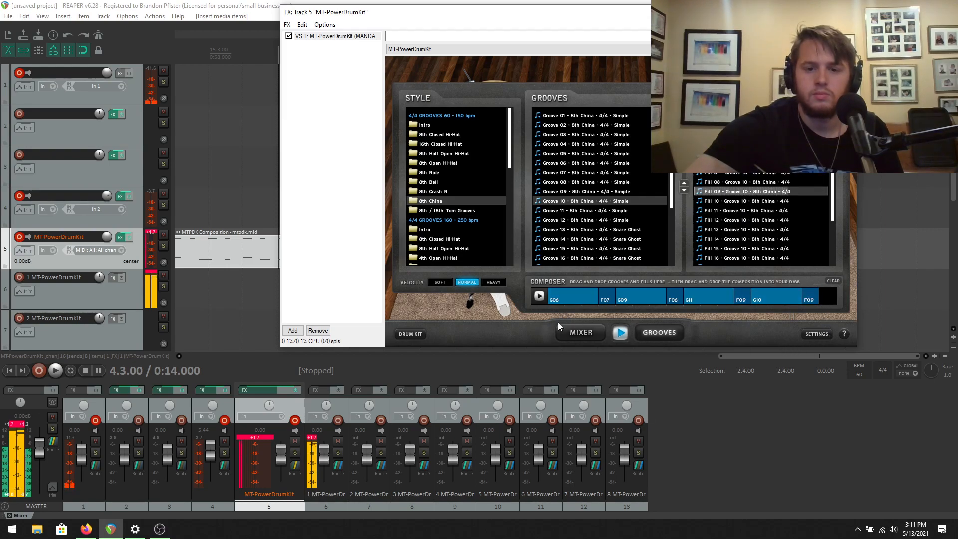
# Step: Stop the preview and insert the second composition as a MIDI item at bar 18 of the MT-PowerDrumKit track, closing the plugin window
pyautogui.click(86, 371)
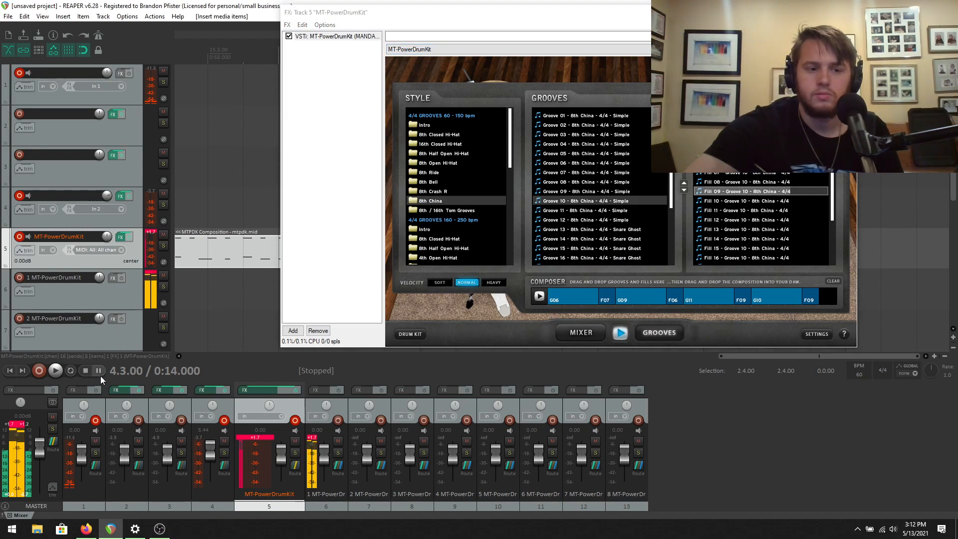
pyautogui.click(618, 333)
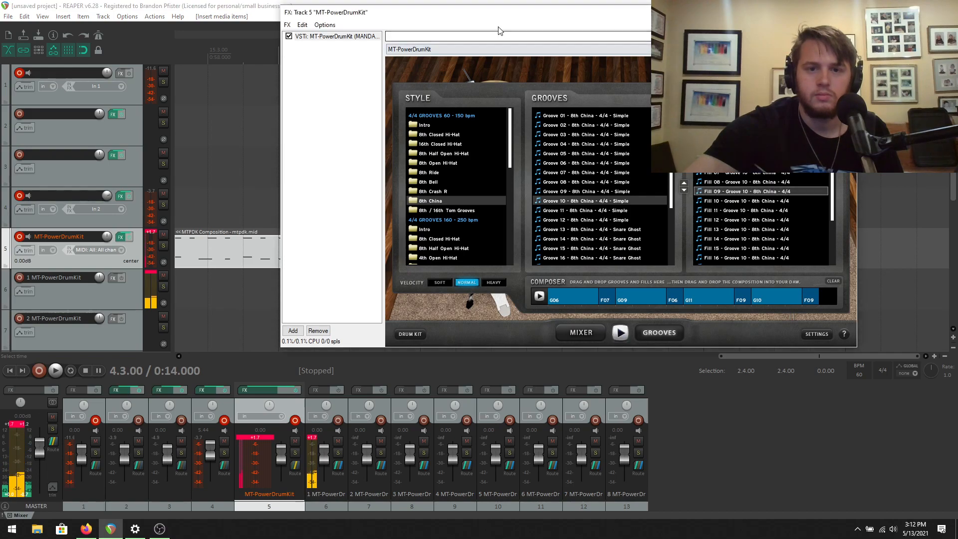
pyautogui.moveTo(405, 15); pyautogui.dragTo(34, 65)
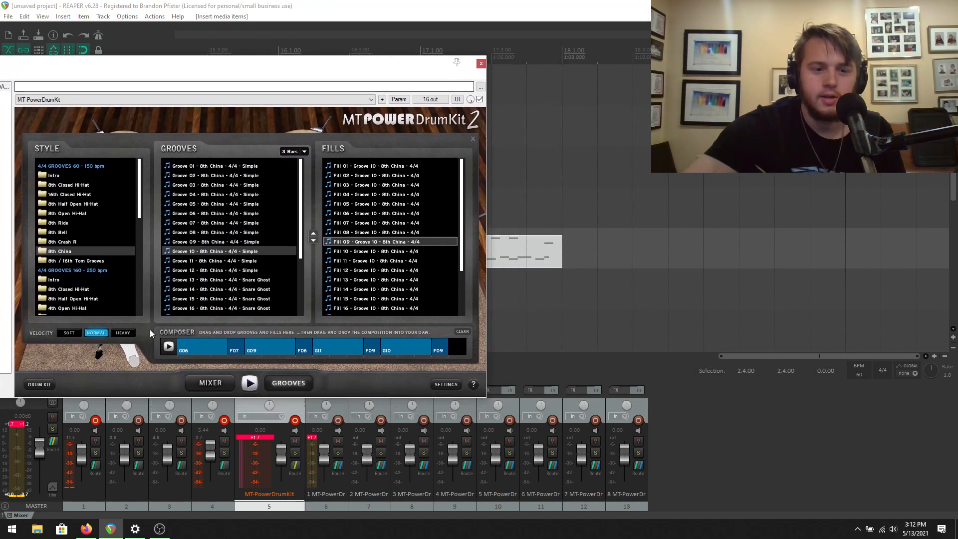
pyautogui.moveTo(199, 348); pyautogui.dragTo(572, 263)
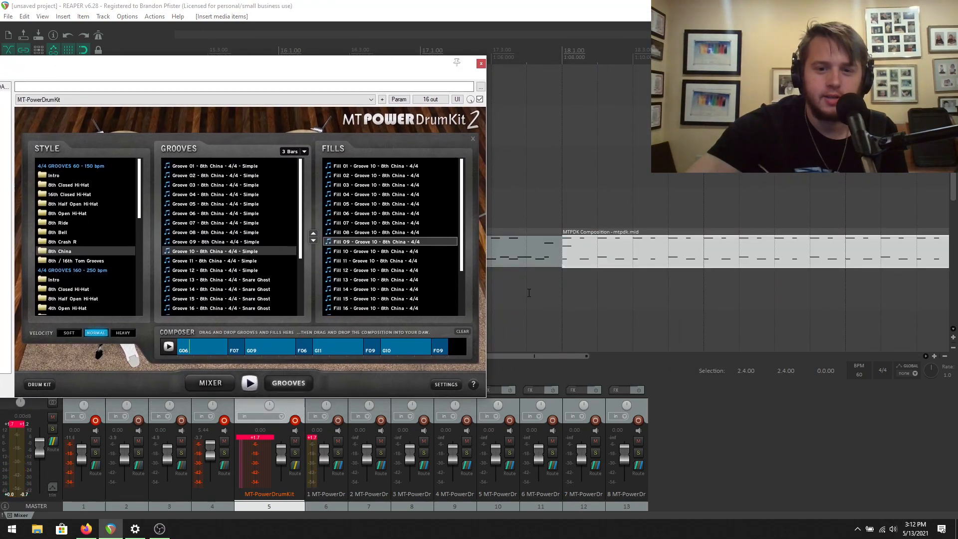
pyautogui.click(481, 64)
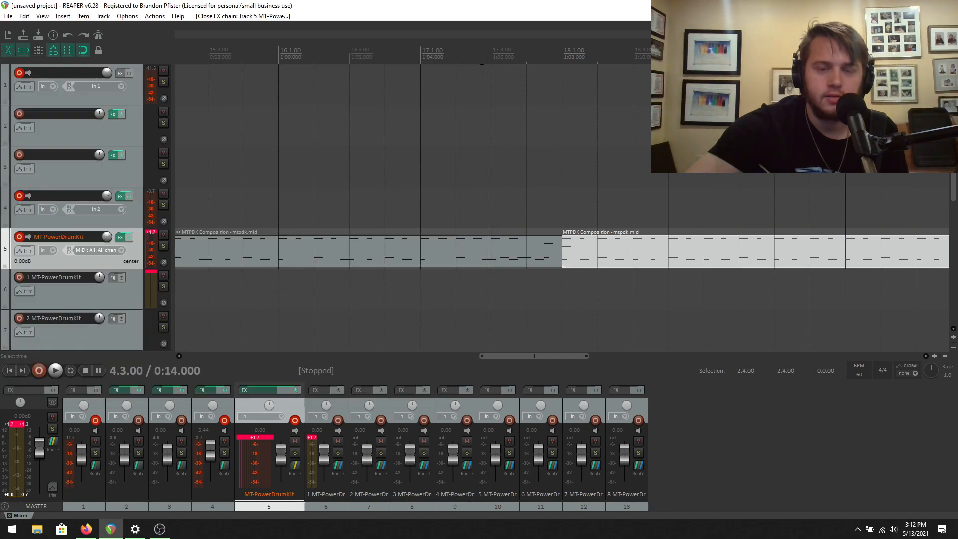
pyautogui.moveTo(514, 356); pyautogui.dragTo(189, 391)
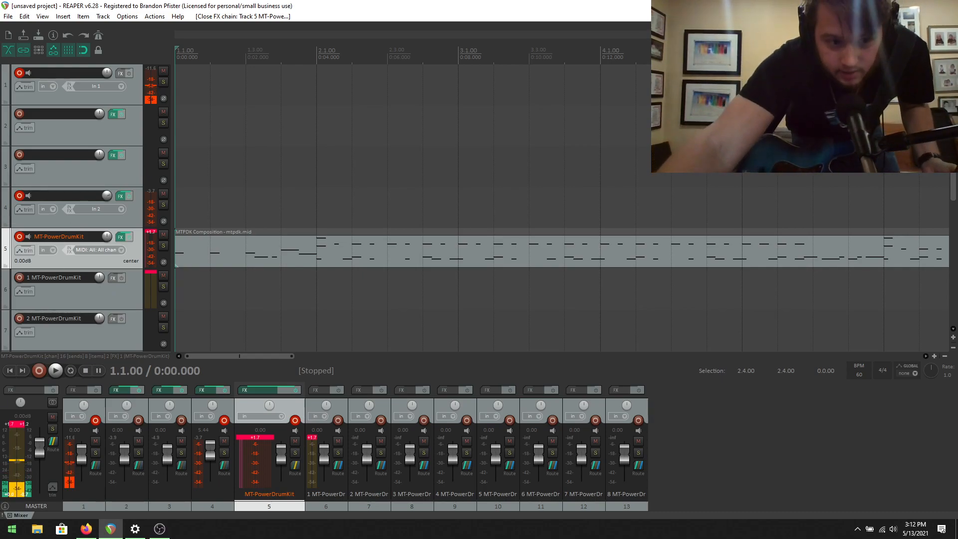
pyautogui.click(36, 374)
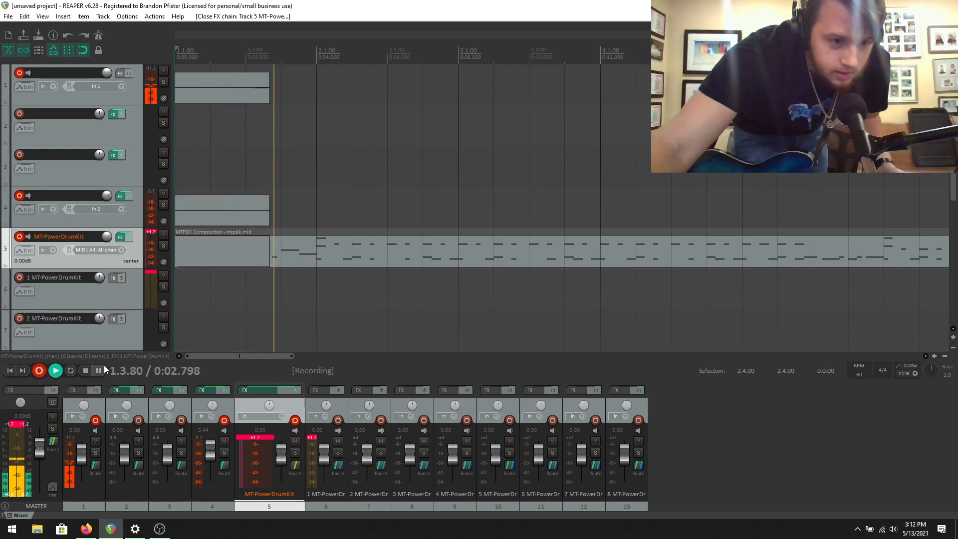
pyautogui.click(87, 369)
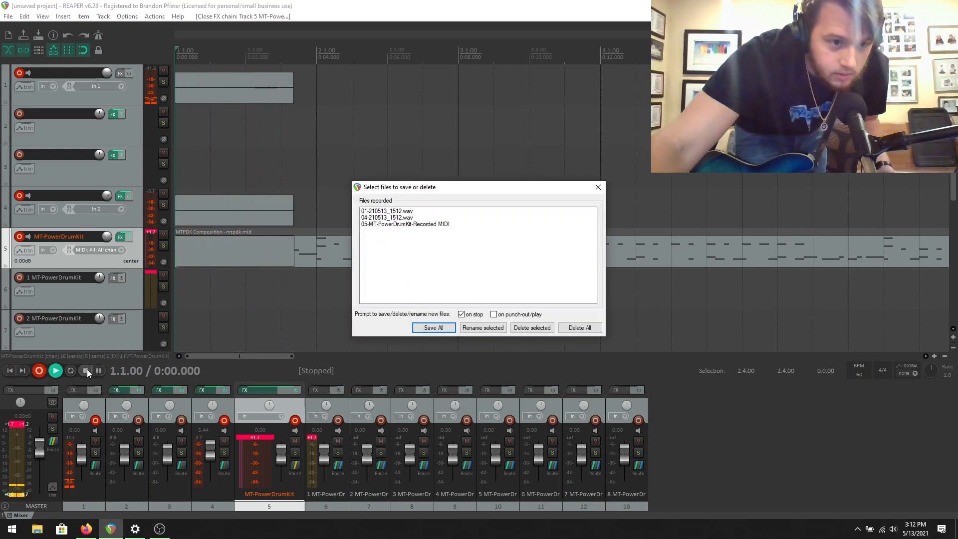
pyautogui.click(576, 328)
pyautogui.click(460, 293)
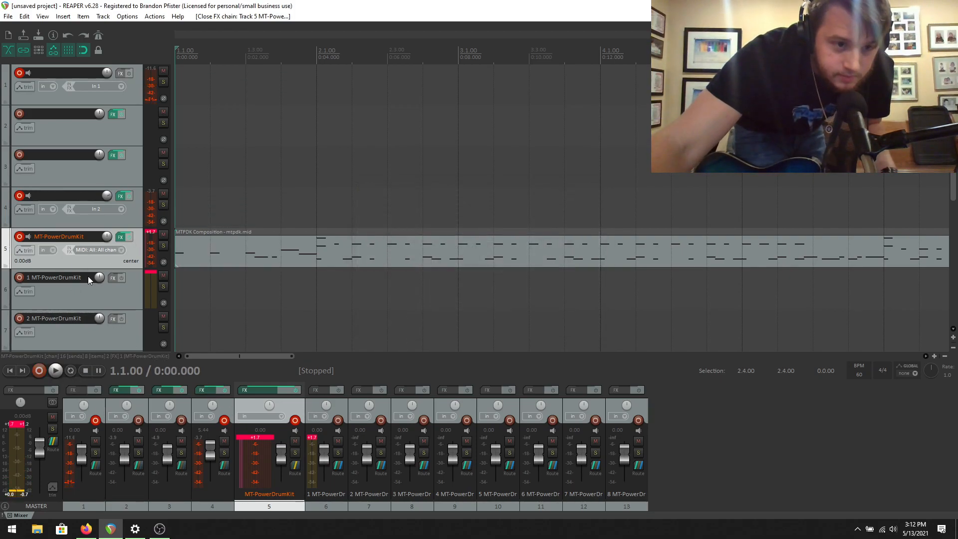
# Step: Play the project from bar 1 to hear both drum compositions and return the timeline to the start
pyautogui.press('space')
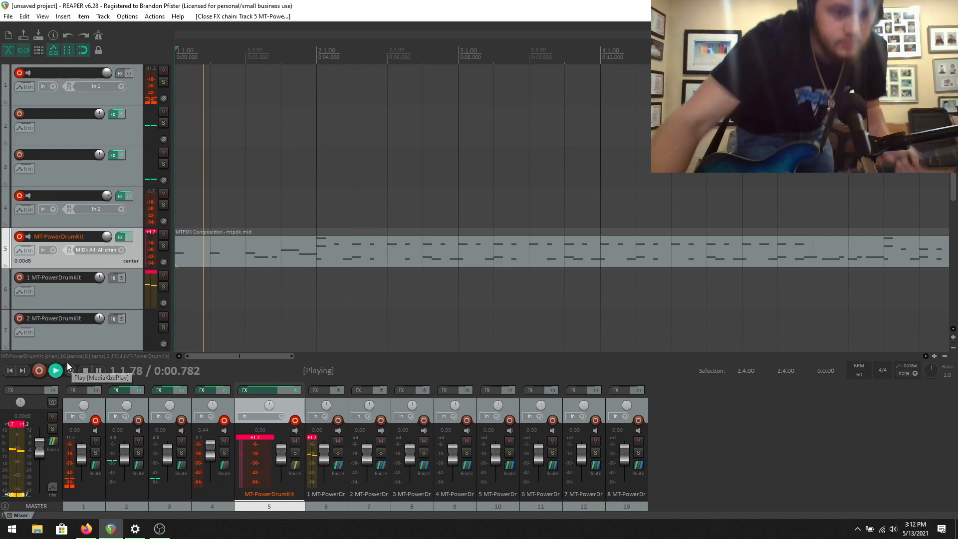
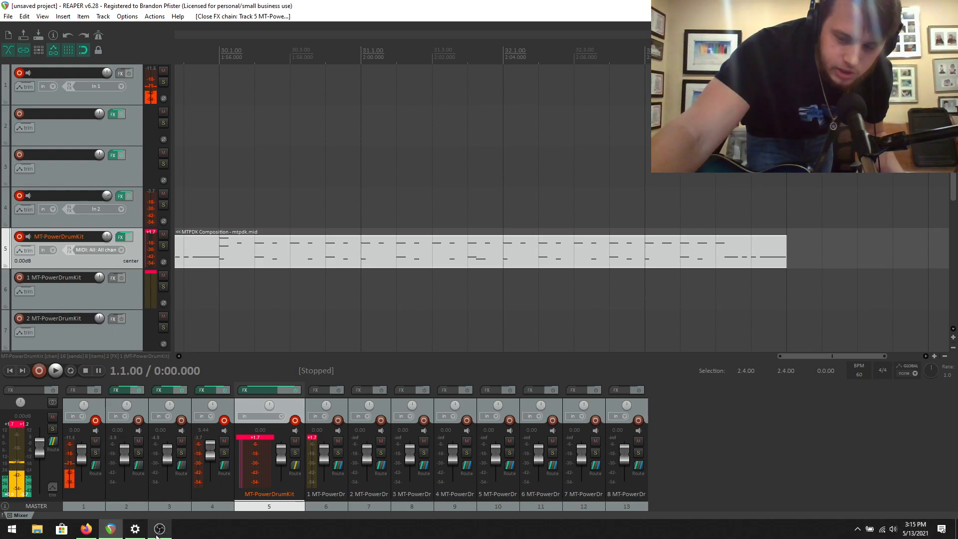
pyautogui.moveTo(157, 536)
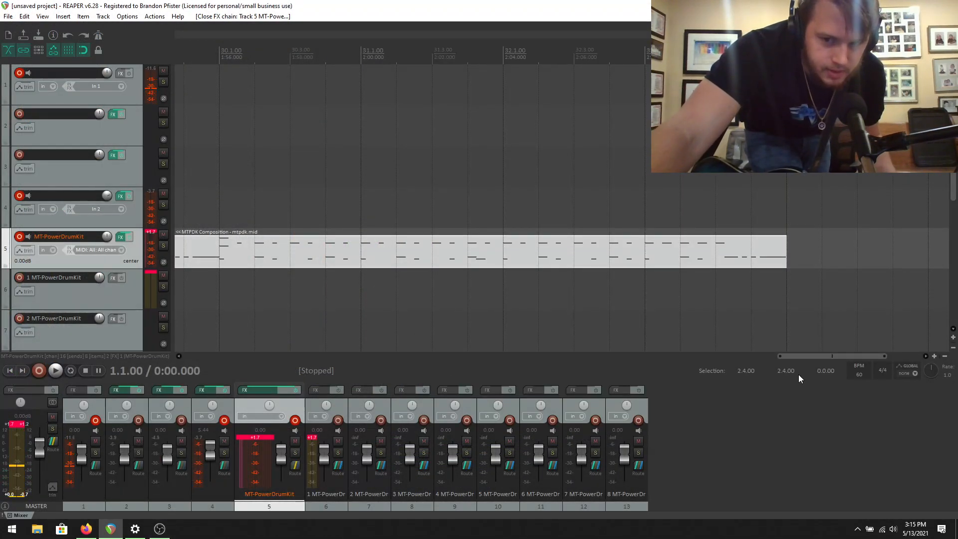
pyautogui.moveTo(801, 355); pyautogui.dragTo(185, 361)
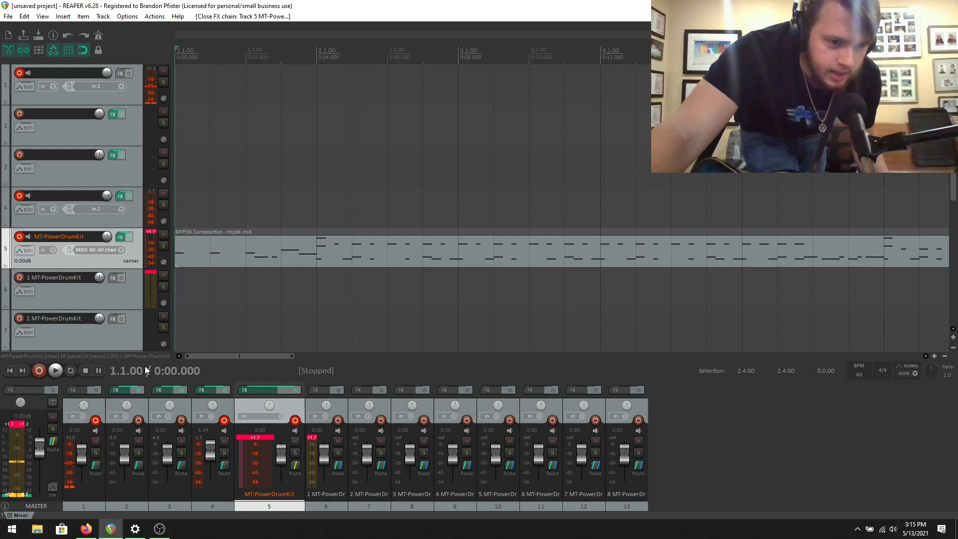
pyautogui.moveTo(271, 355); pyautogui.dragTo(196, 332)
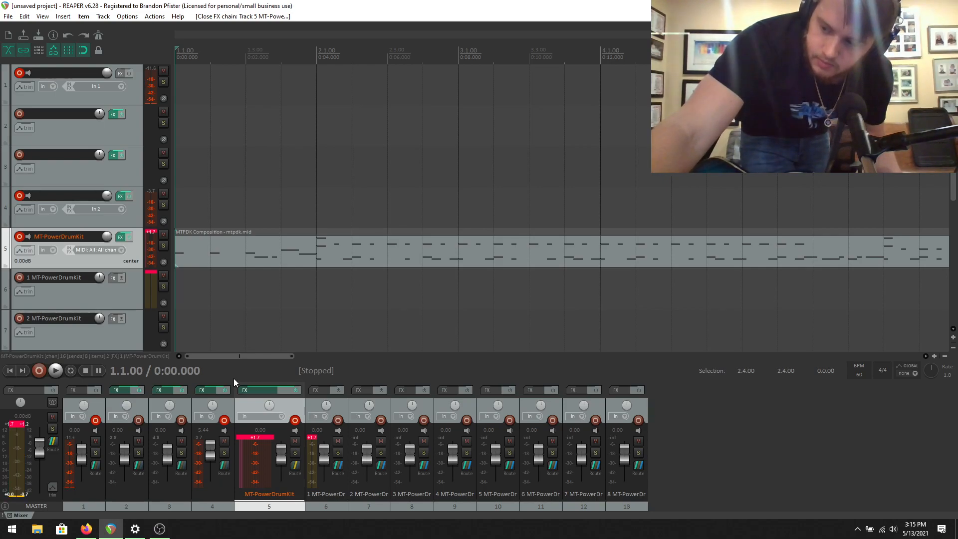
pyautogui.moveTo(257, 356); pyautogui.dragTo(182, 348)
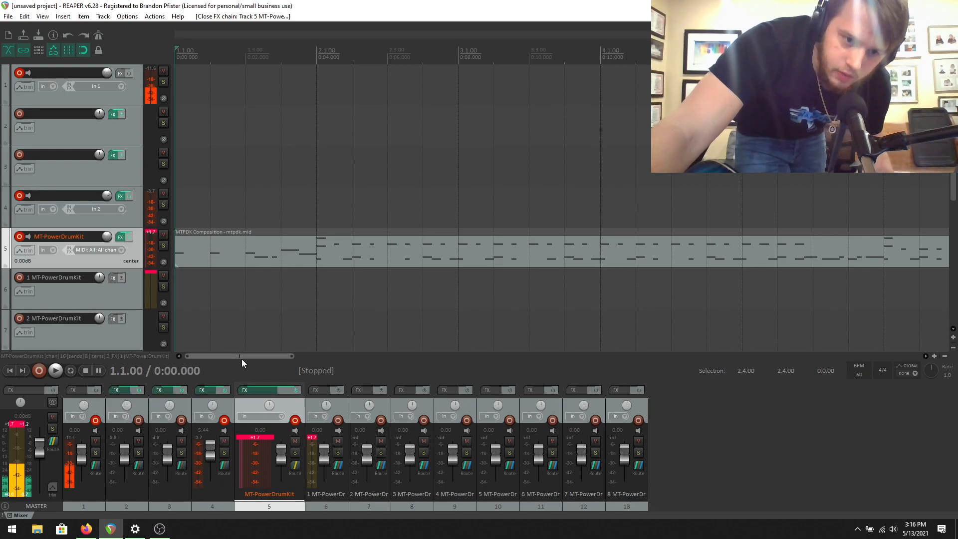
pyautogui.moveTo(241, 358); pyautogui.dragTo(99, 382)
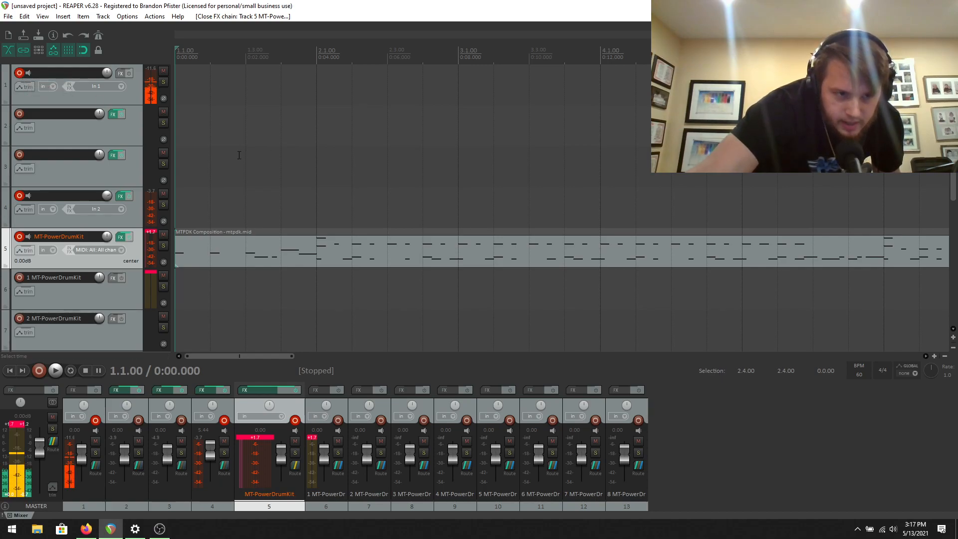
# Step: Disarm track 1 for recording
pyautogui.click(19, 73)
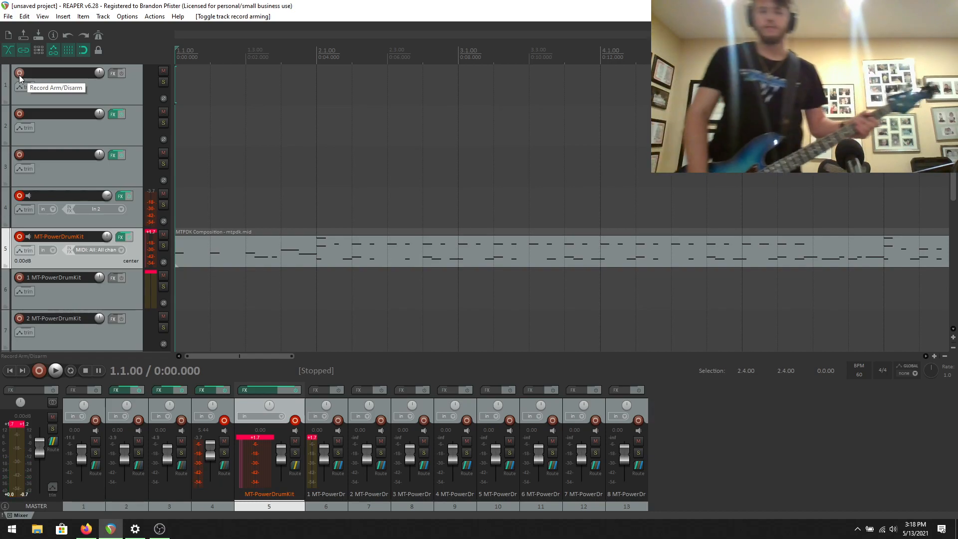
pyautogui.click(19, 75)
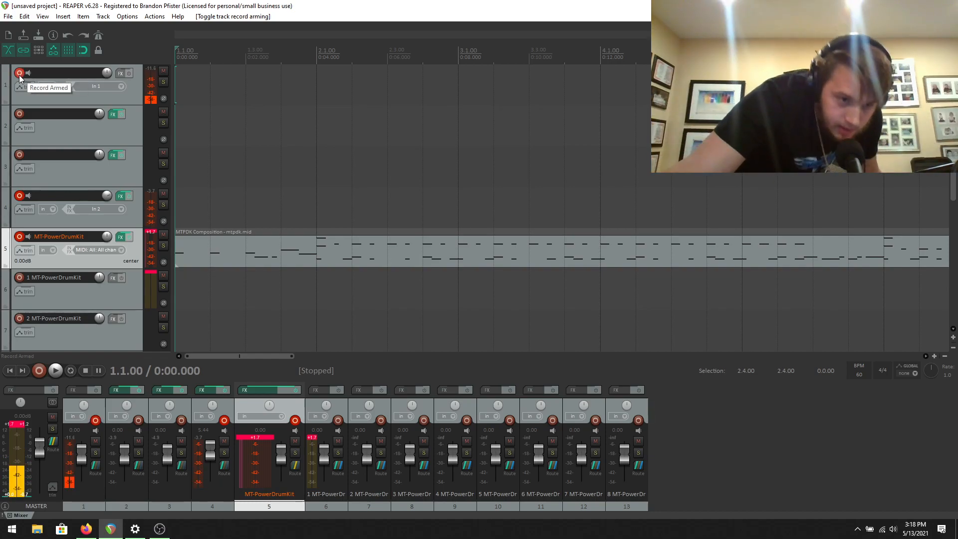
pyautogui.click(19, 74)
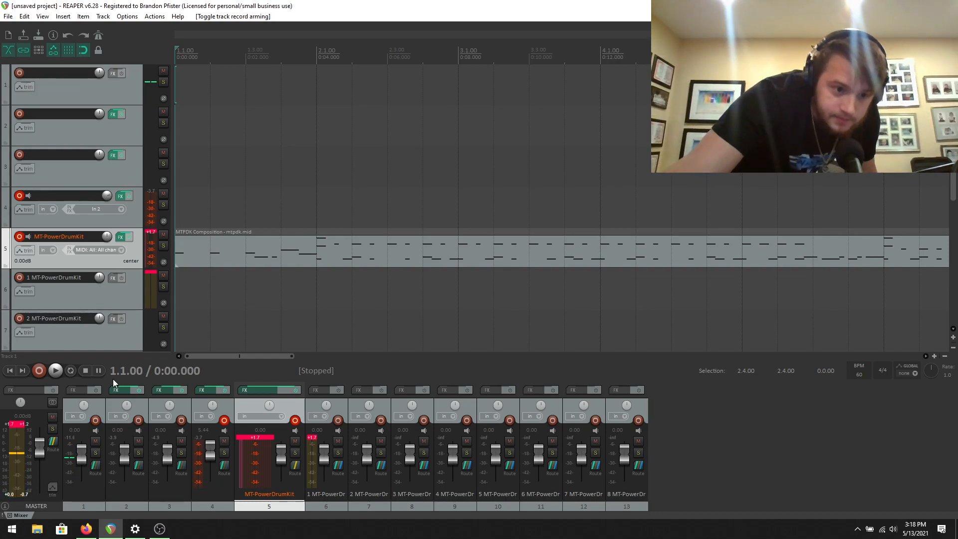
pyautogui.click(44, 369)
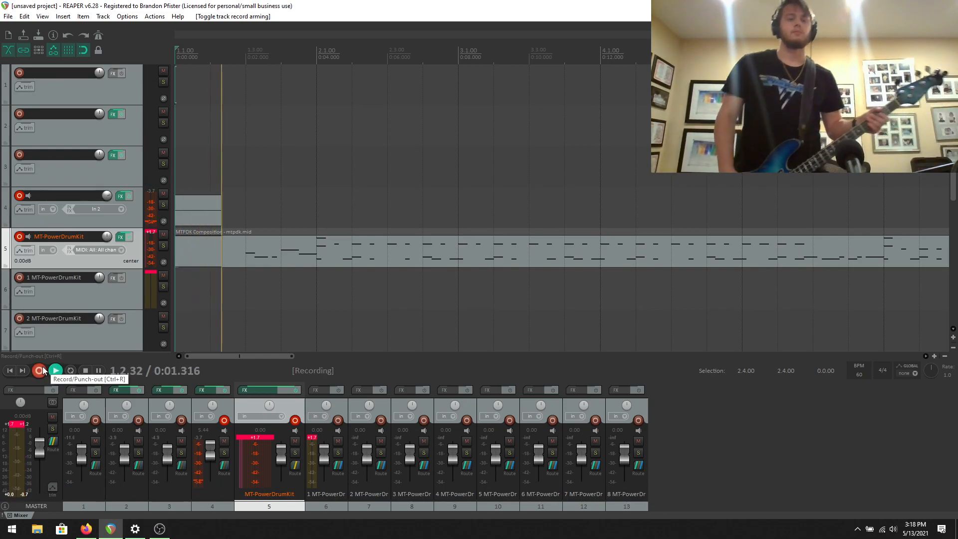
pyautogui.click(86, 370)
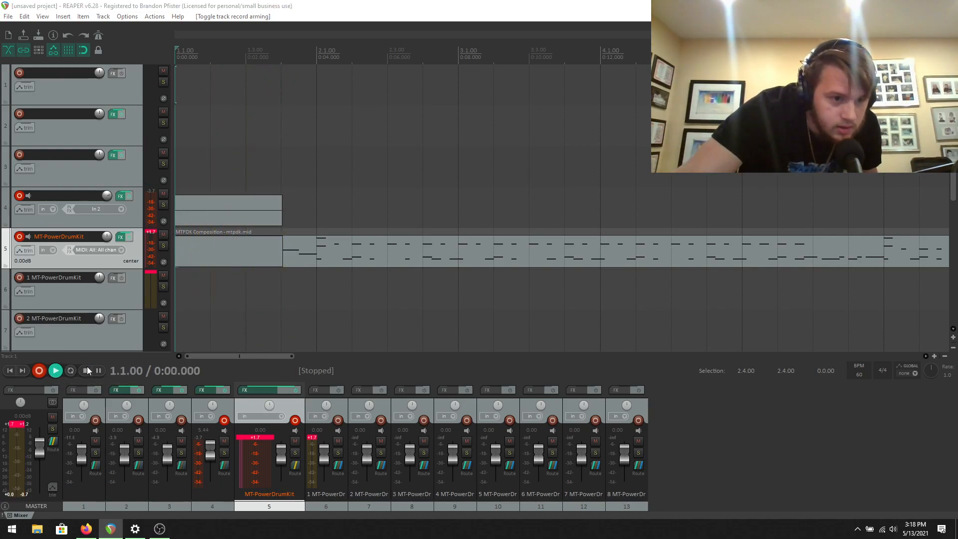
pyautogui.click(570, 327)
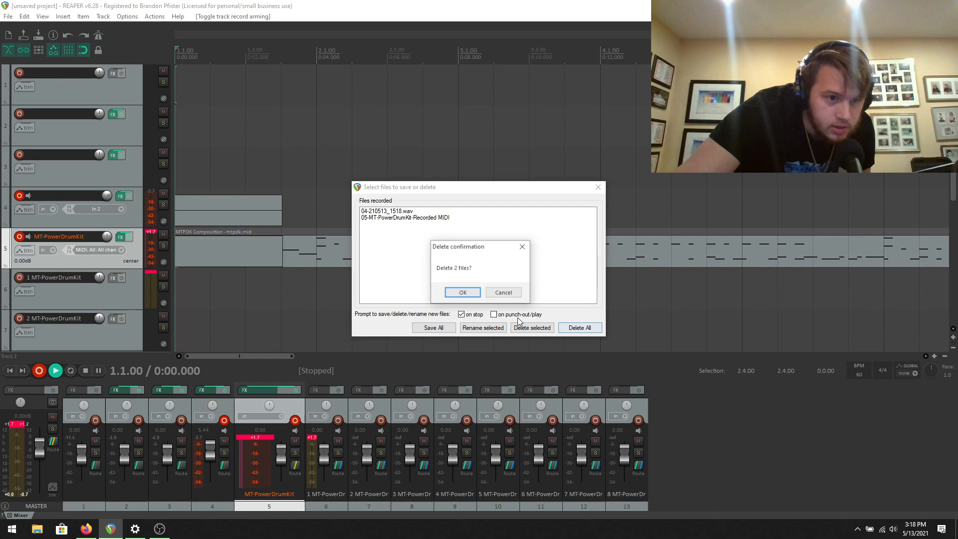
pyautogui.click(462, 292)
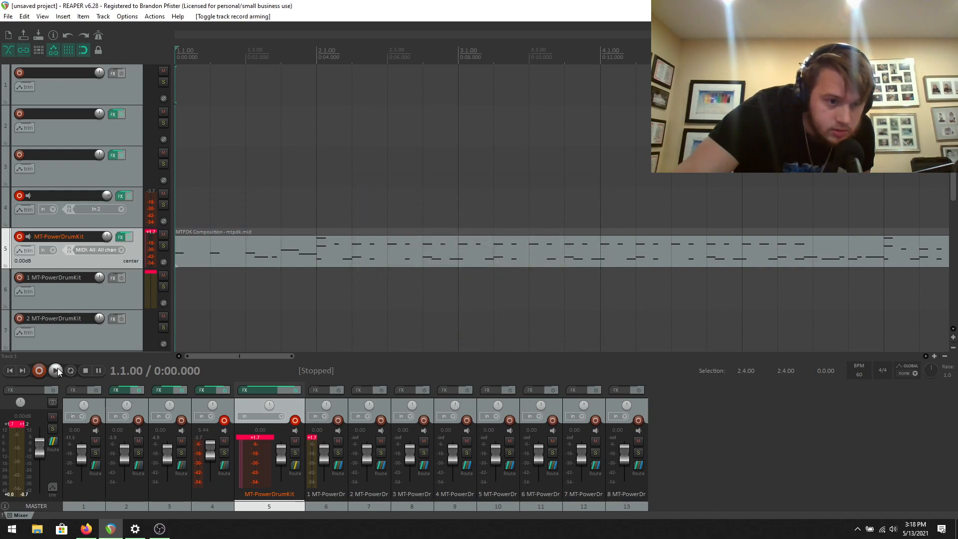
pyautogui.click(58, 368)
pyautogui.click(81, 373)
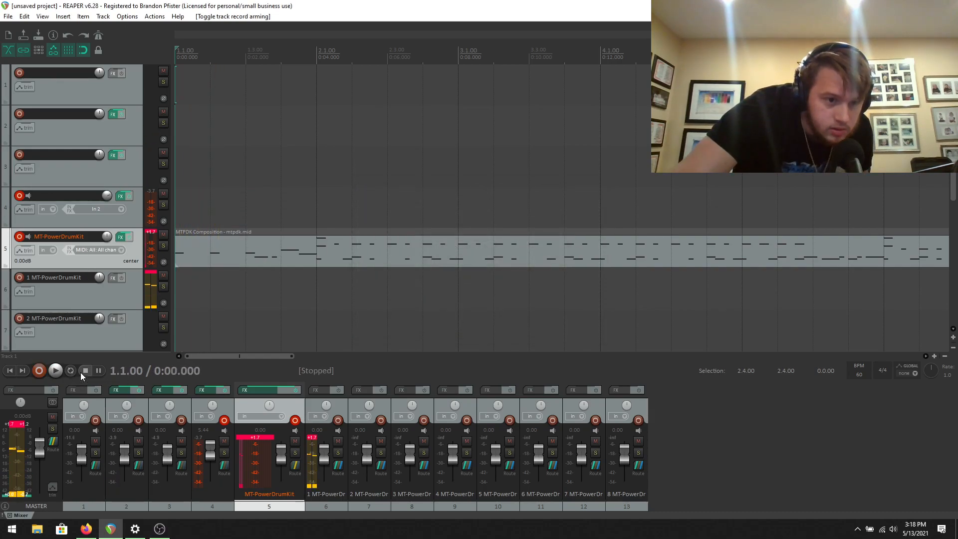
# Step: Disarm the MT-PowerDrumKit track, record a bass take on track 4 from bar 1 through both drum compositions, and save the recording
pyautogui.click(19, 237)
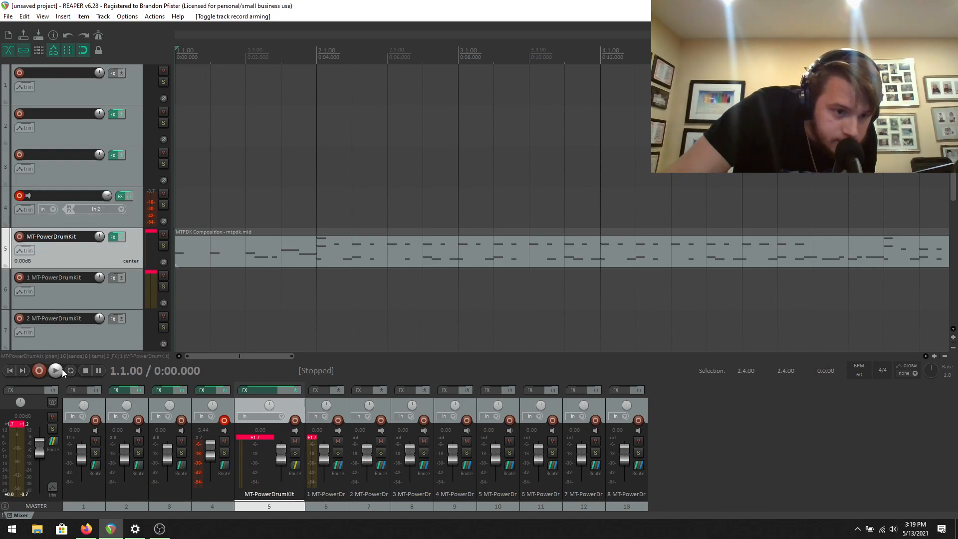
pyautogui.click(19, 73)
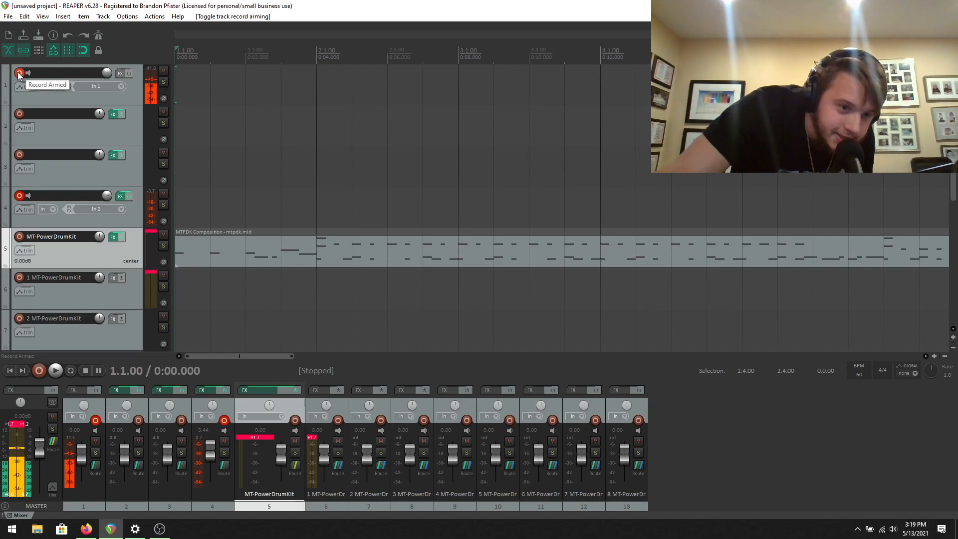
pyautogui.click(19, 73)
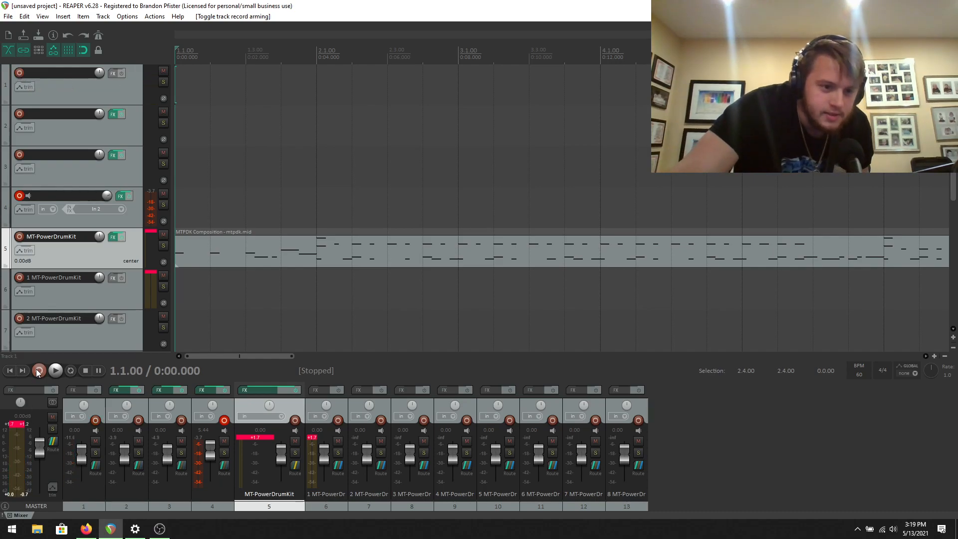
pyautogui.click(38, 371)
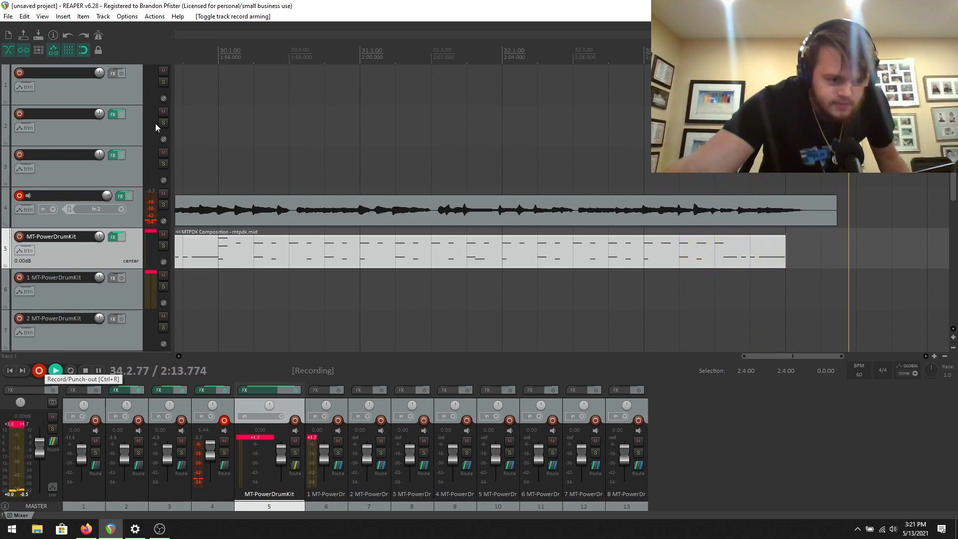
pyautogui.click(86, 370)
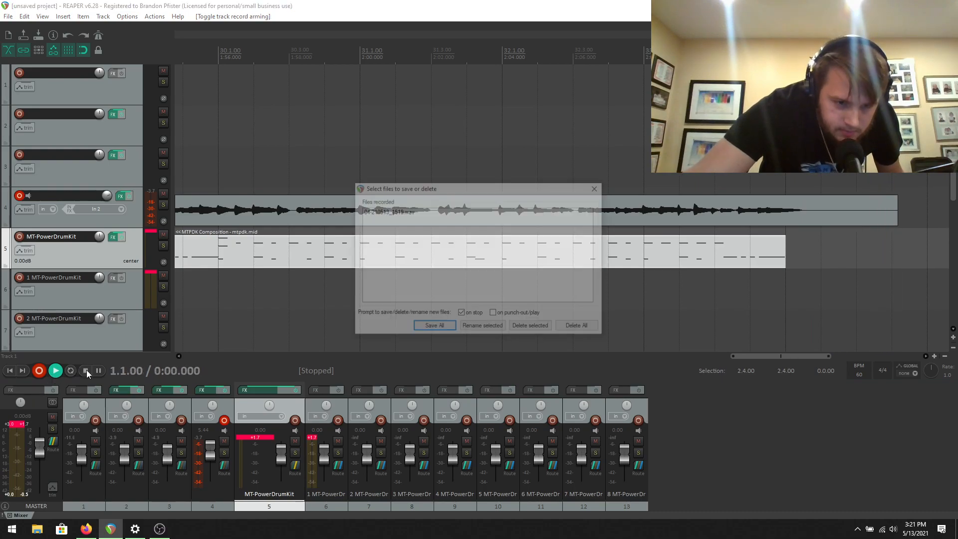
pyautogui.click(435, 330)
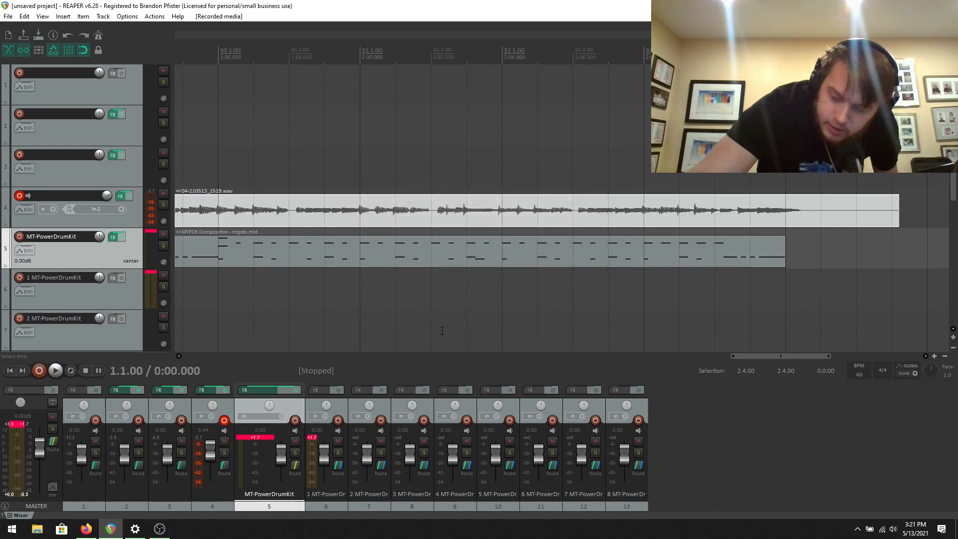
# Step: Arm track 1 and delete the empty track 3 between track 2 and the recorded bass track
pyautogui.click(31, 74)
pyautogui.click(19, 72)
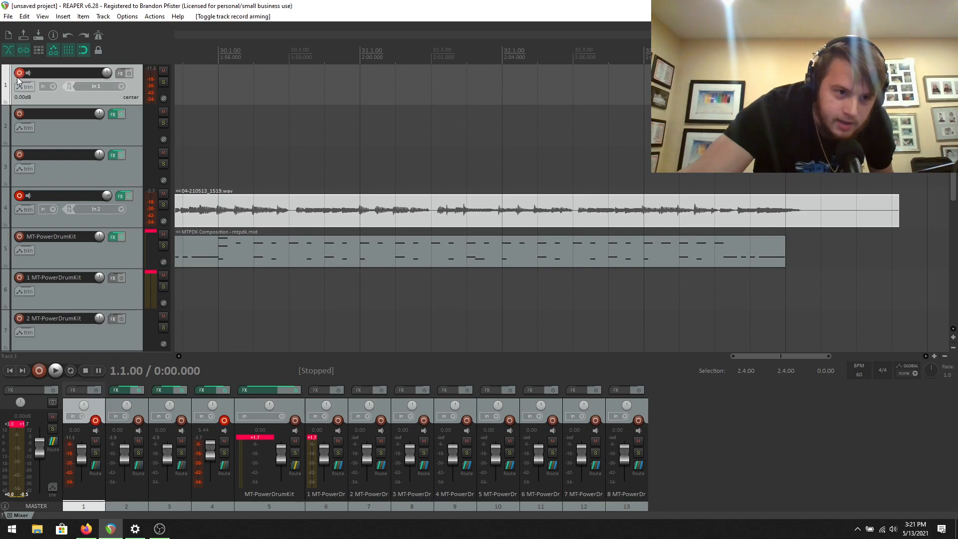
pyautogui.click(142, 157)
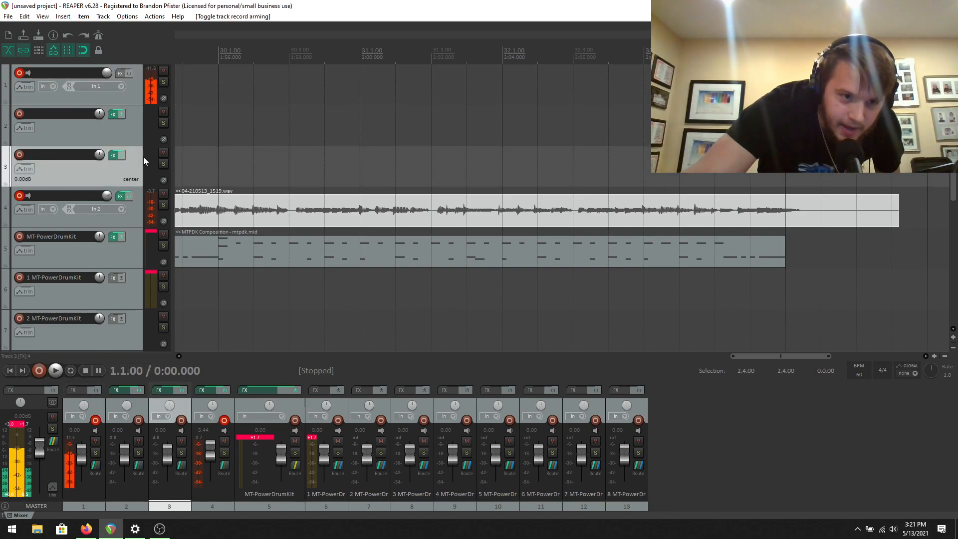
pyautogui.press('Delete')
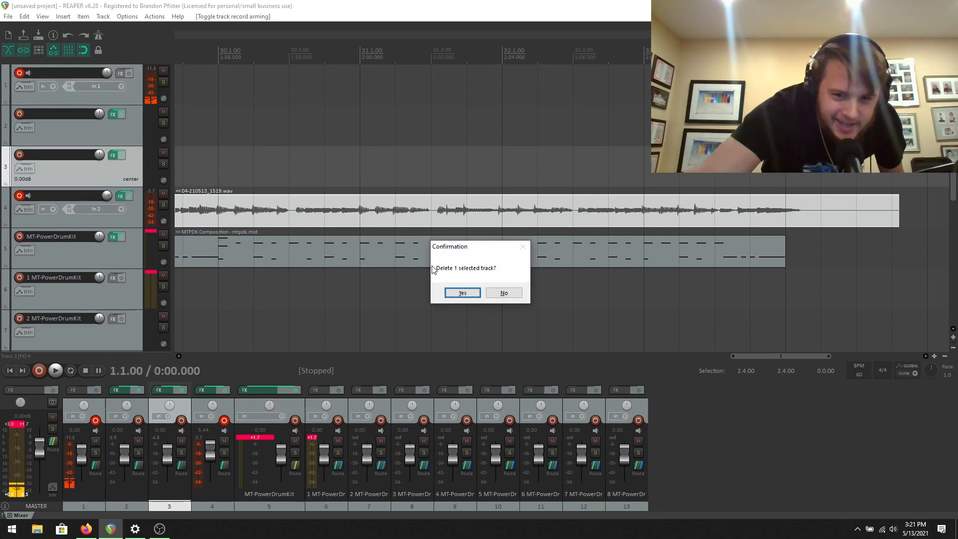
pyautogui.click(470, 294)
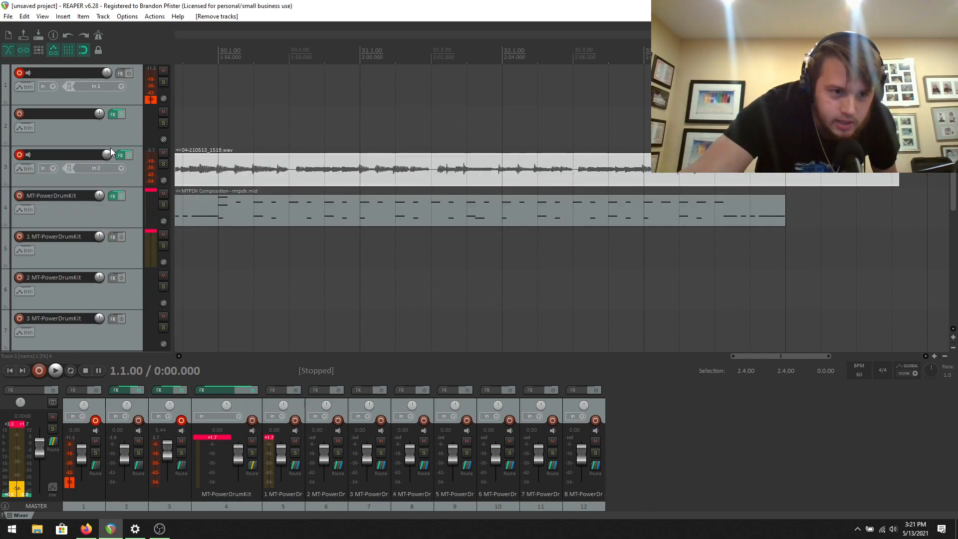
# Step: Disarm track 1 and the bass track, and arm track 2 for recording the guitar
pyautogui.click(101, 140)
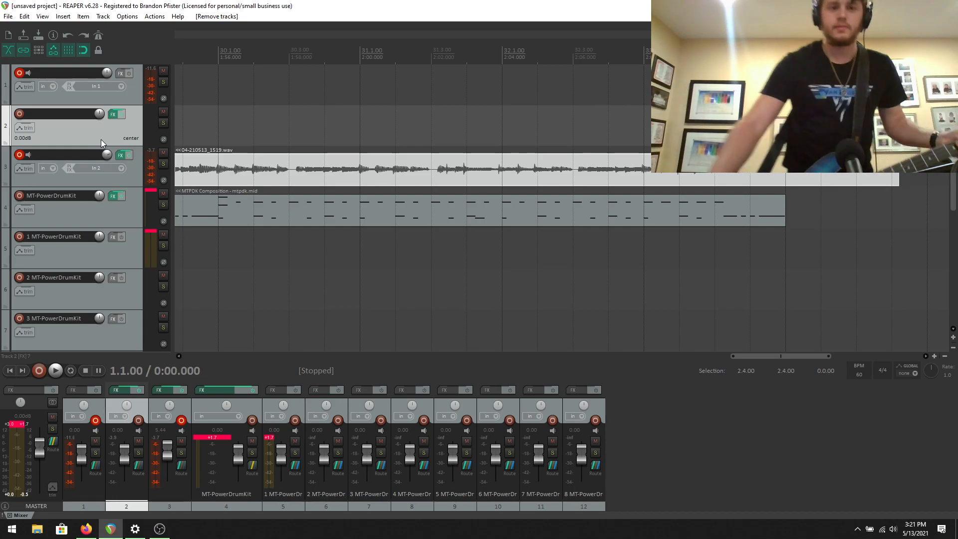
pyautogui.click(18, 155)
pyautogui.click(19, 114)
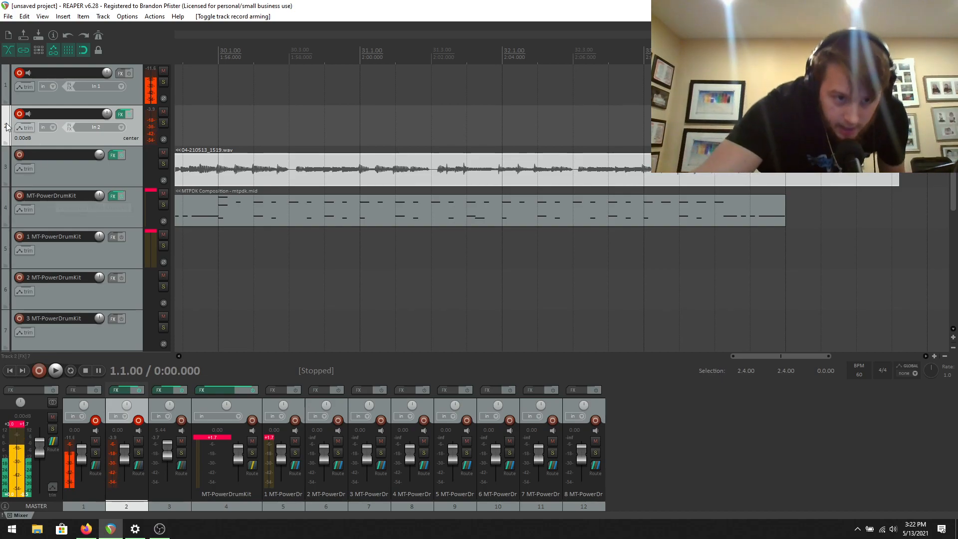
pyautogui.click(19, 74)
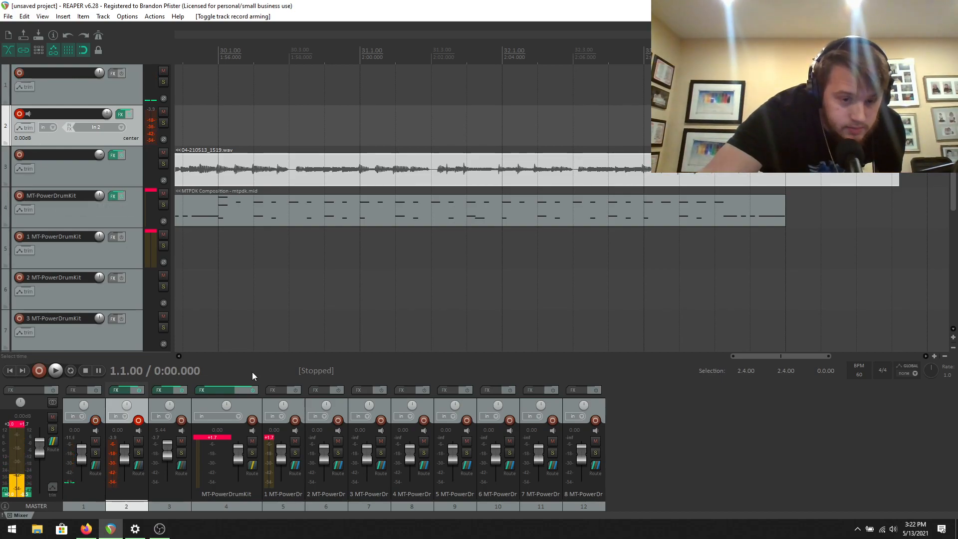
pyautogui.click(40, 373)
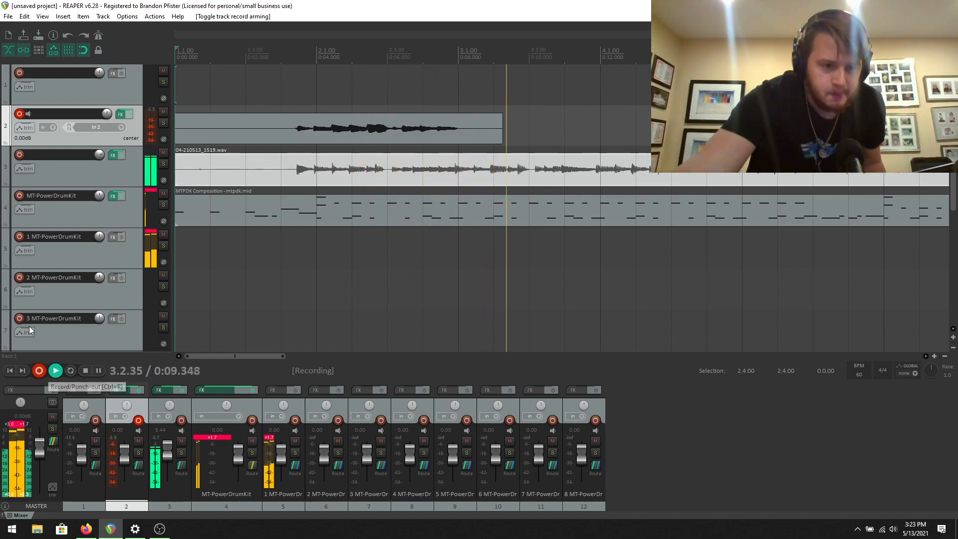
pyautogui.click(86, 371)
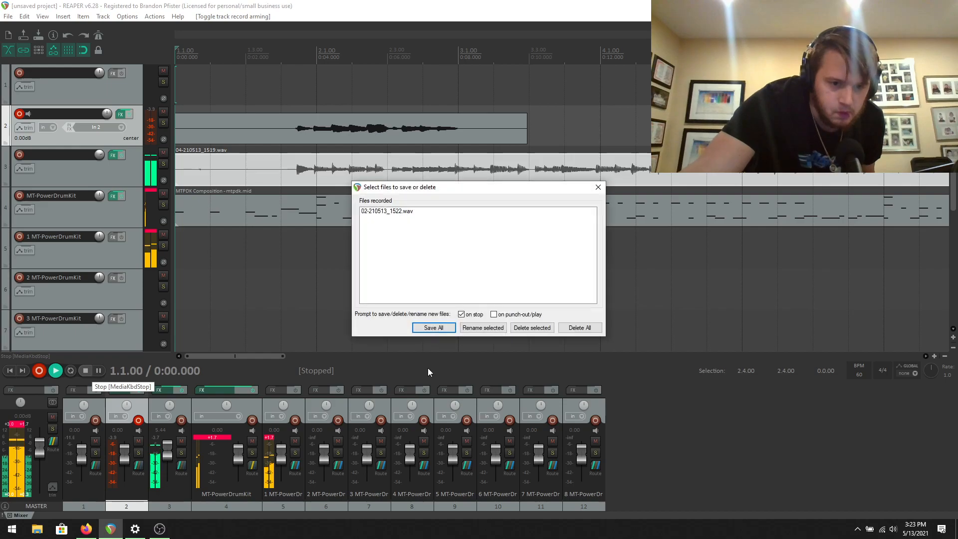
pyautogui.click(585, 328)
pyautogui.click(454, 295)
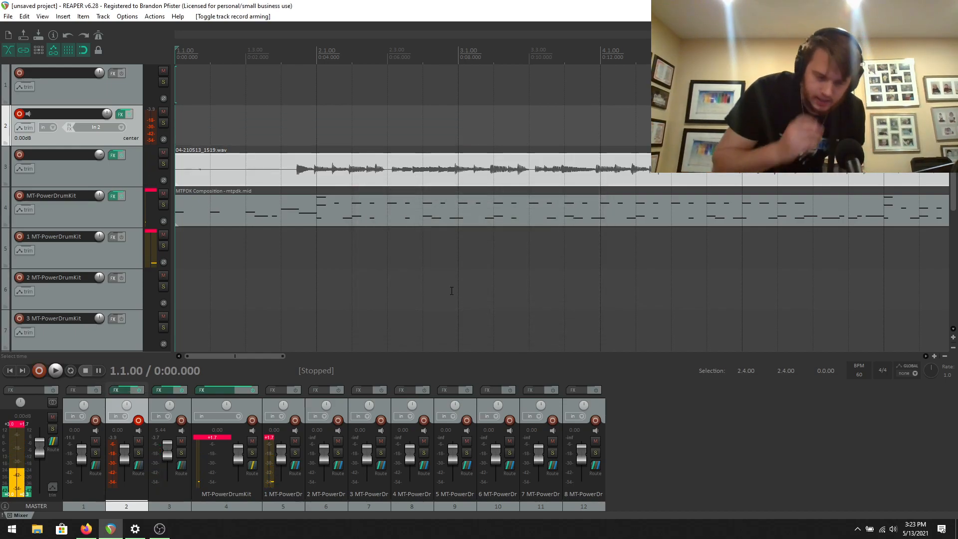
pyautogui.click(20, 73)
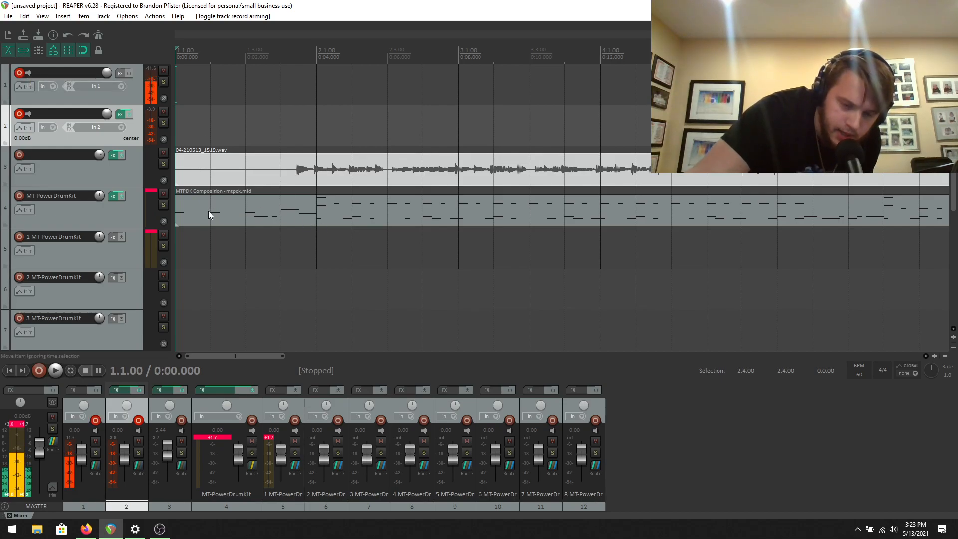
pyautogui.click(20, 73)
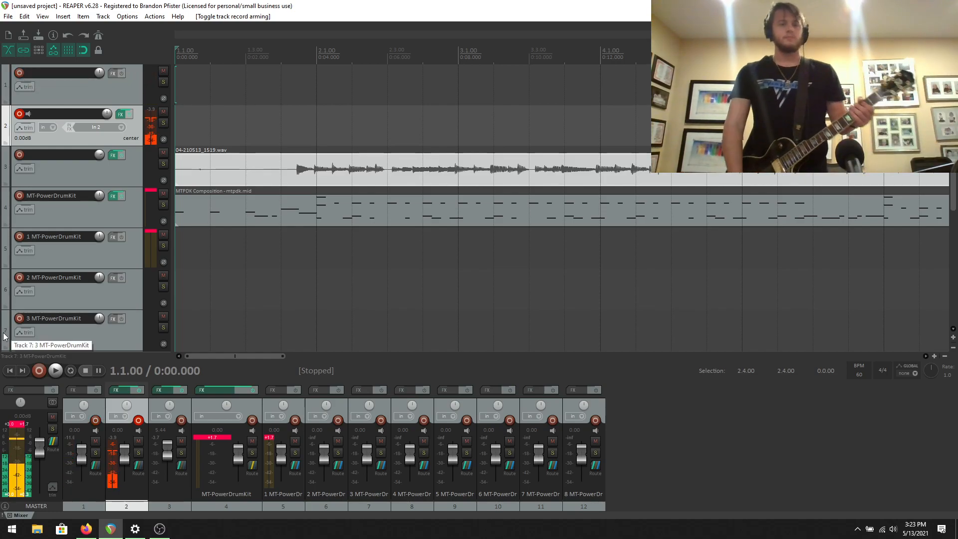
# Step: Try a guitar take on track 2 from bar 1 to bar 18, stop, and delete the recorded file
pyautogui.click(55, 375)
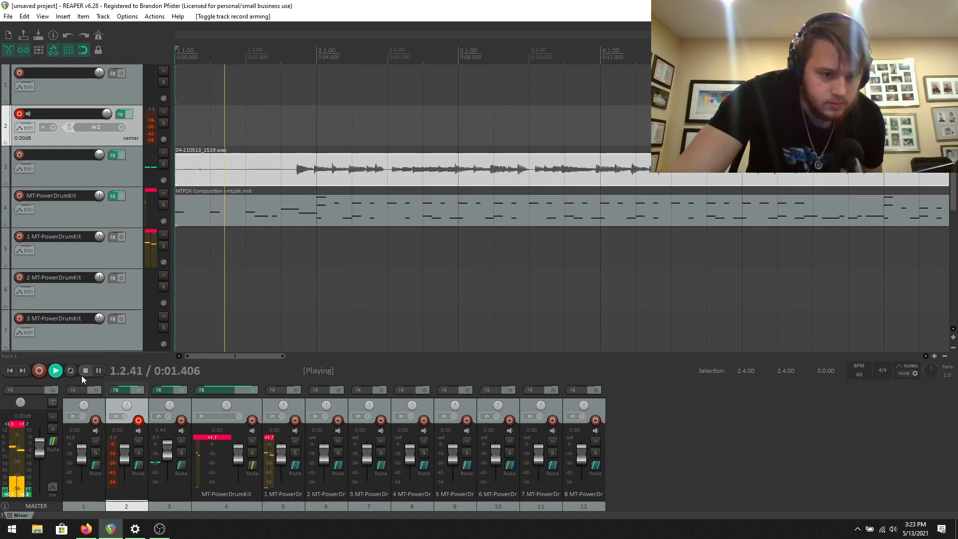
pyautogui.click(83, 374)
pyautogui.click(43, 371)
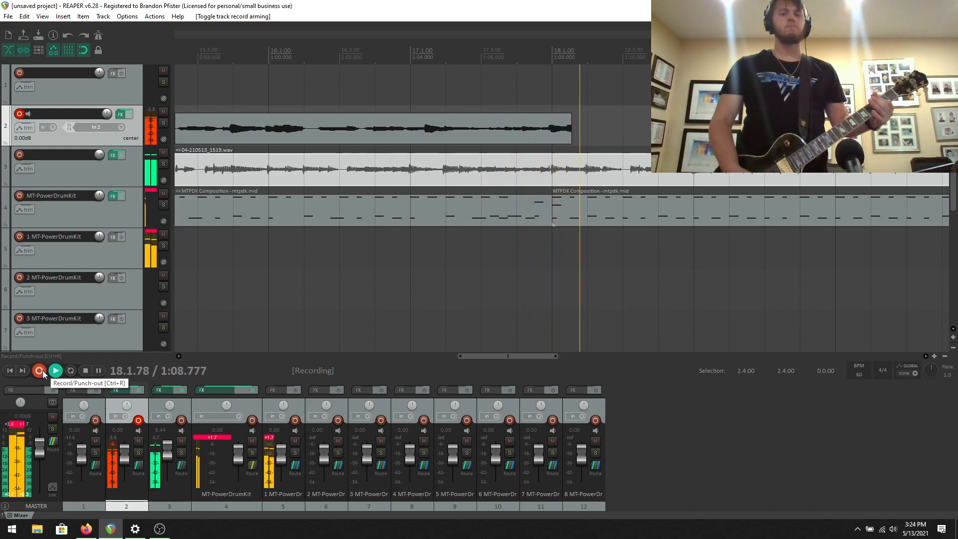
pyautogui.click(85, 370)
pyautogui.click(580, 328)
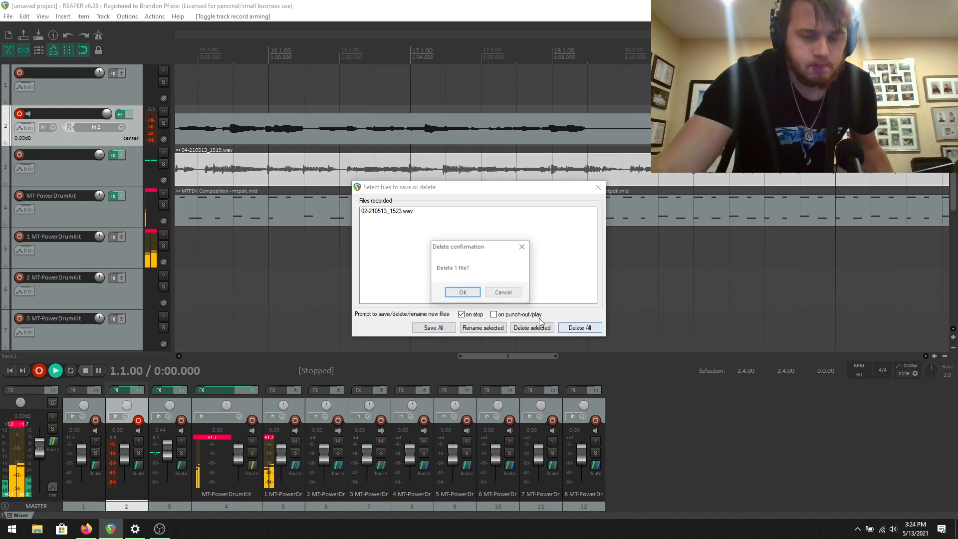
pyautogui.click(462, 292)
# Step: Record a full guitar take on track 2 over the bass and drums, lowering its volume to -4.47 dB, and save the recording
pyautogui.click(42, 368)
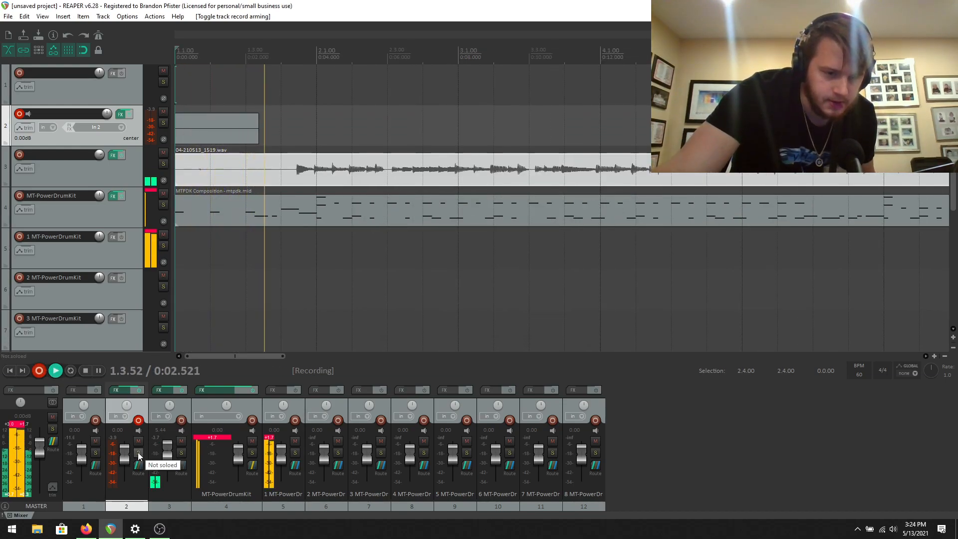
pyautogui.scroll(-3, 125, 458)
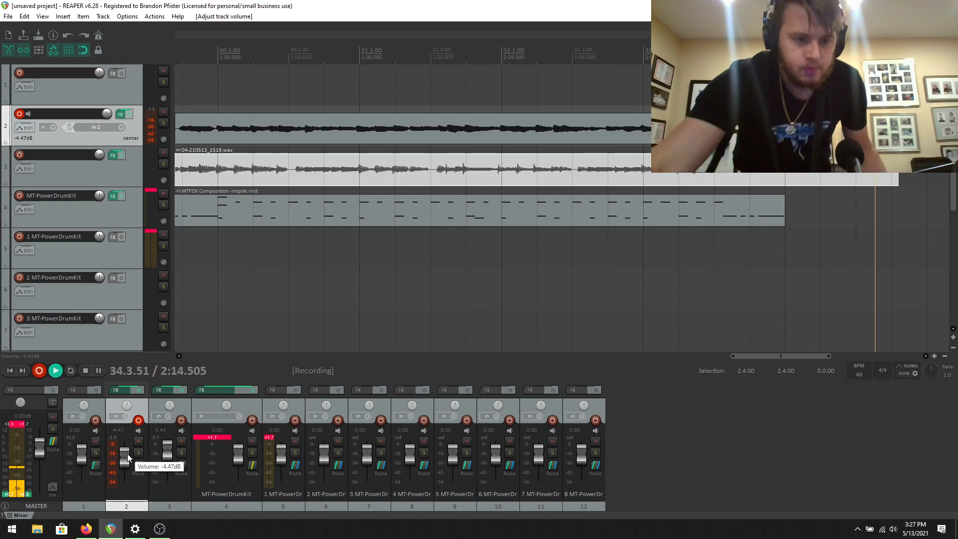
pyautogui.click(86, 371)
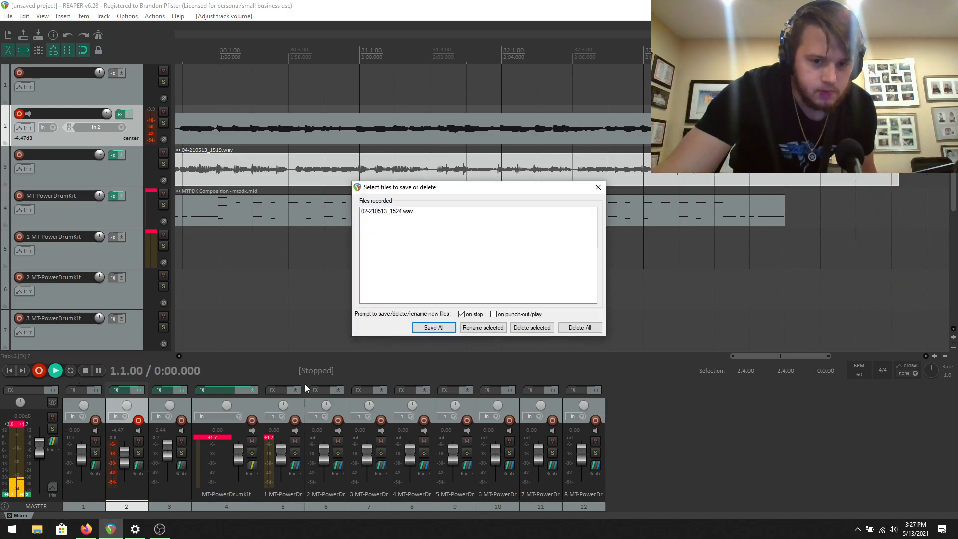
pyautogui.click(429, 330)
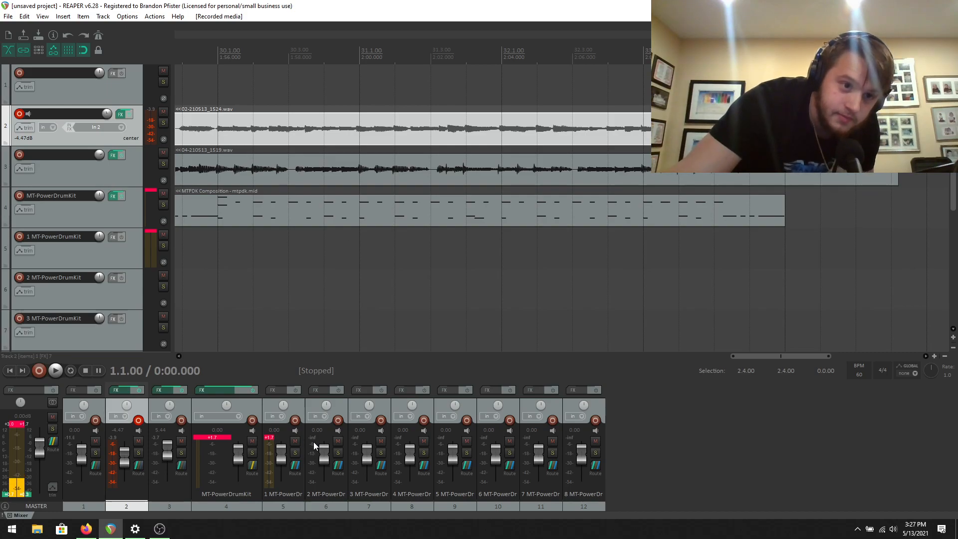
# Step: Disarm track 2, duplicate it, and delete the copied recording from the duplicate track
pyautogui.click(19, 73)
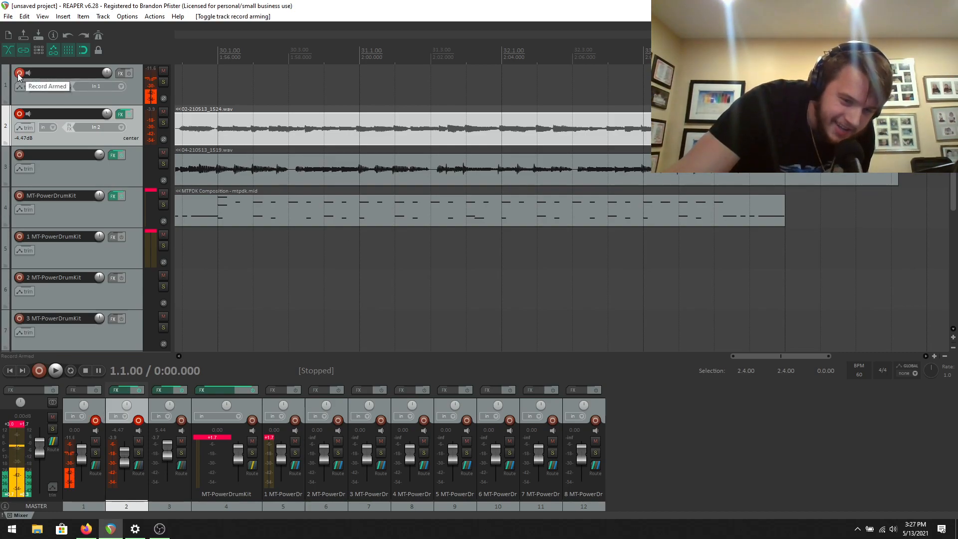
pyautogui.click(19, 73)
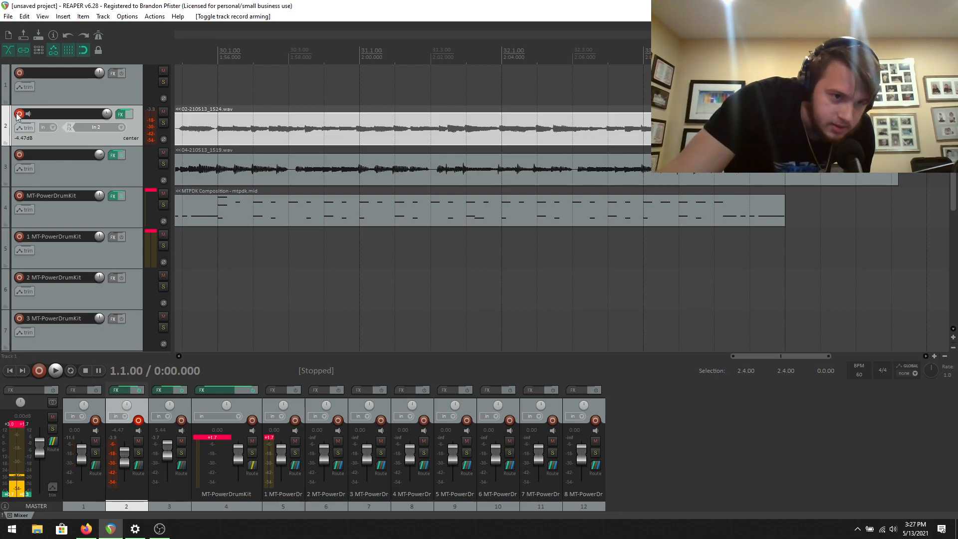
pyautogui.click(22, 115)
pyautogui.rightClick(60, 139)
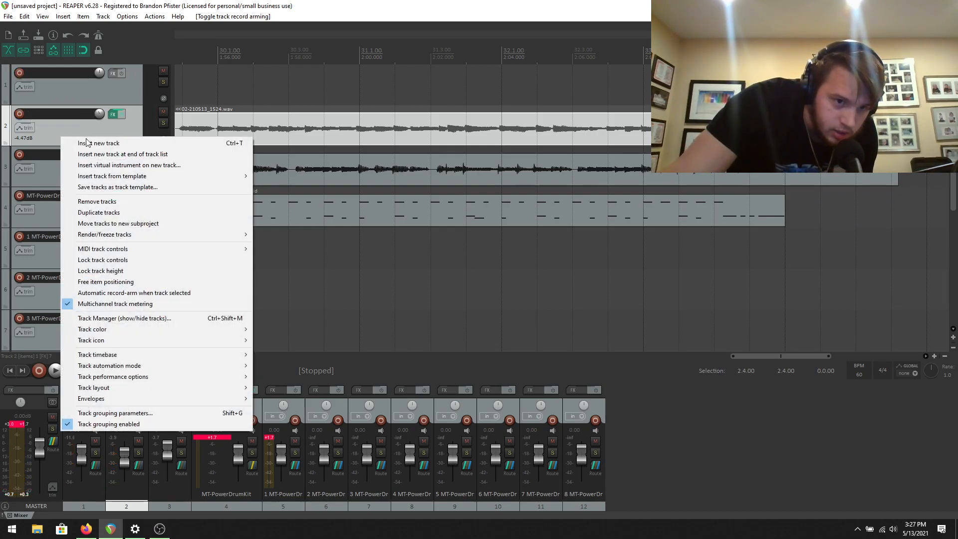
pyautogui.click(112, 211)
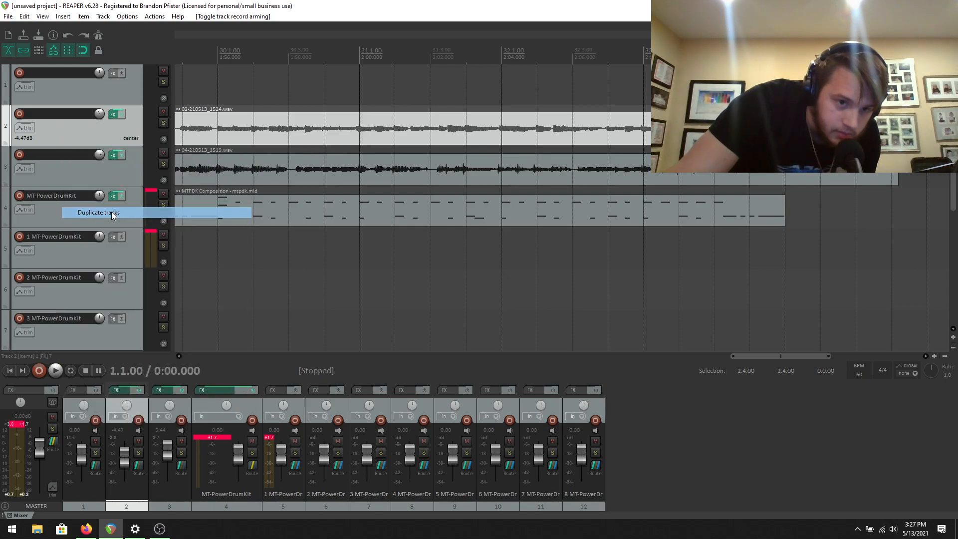
pyautogui.click(211, 165)
pyautogui.scroll(-2, 209, 164)
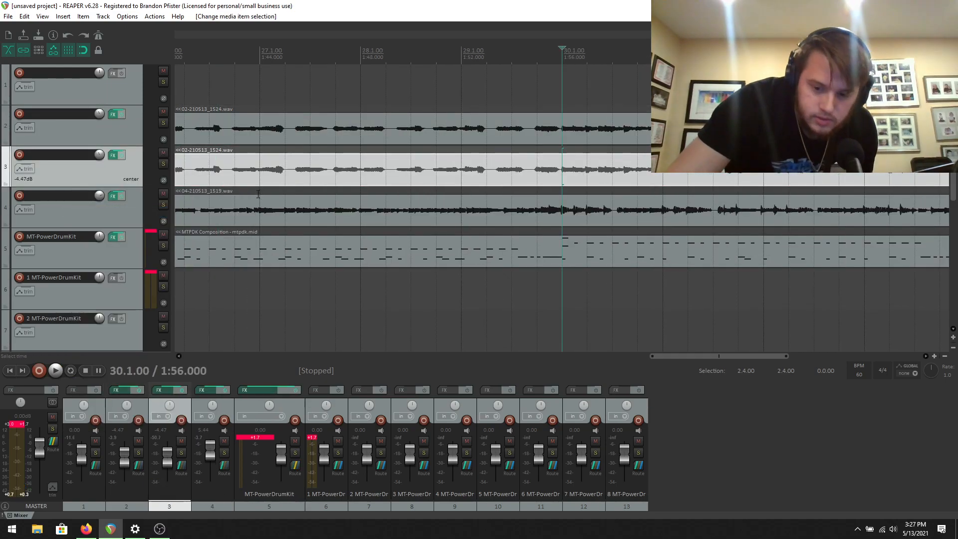
pyautogui.press('Delete')
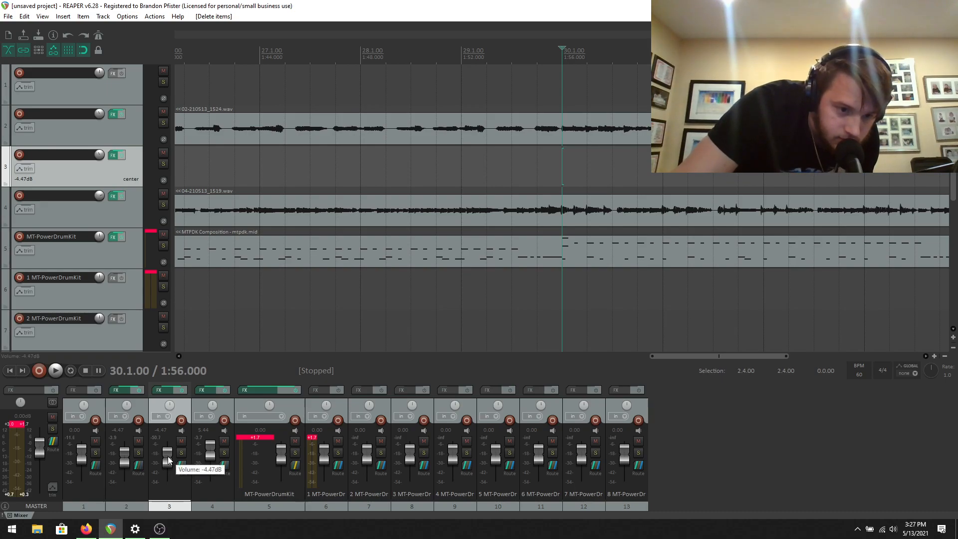
# Step: Set the duplicated track 3's volume to -0.06 dB and arm it for recording
pyautogui.scroll(4, 168, 456)
pyautogui.click(19, 156)
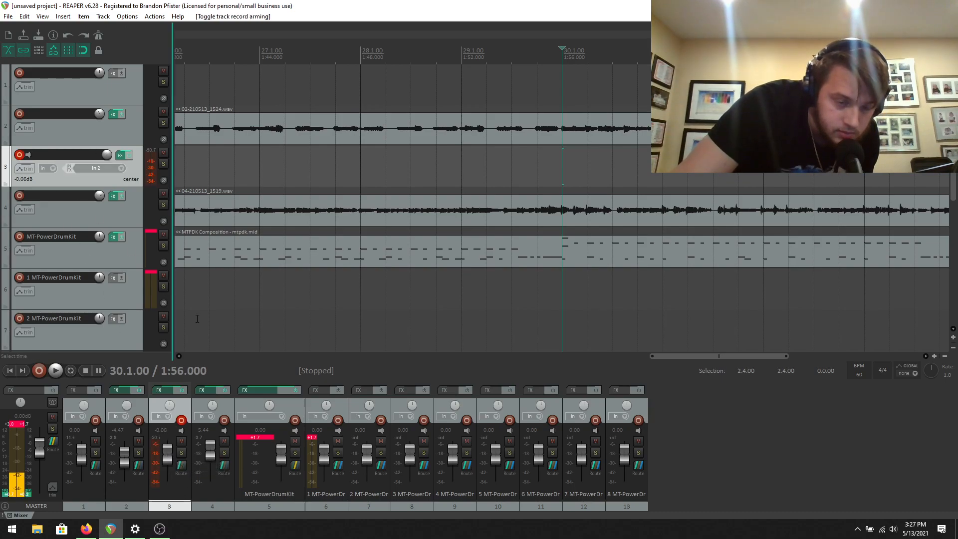
pyautogui.moveTo(663, 356); pyautogui.dragTo(106, 307)
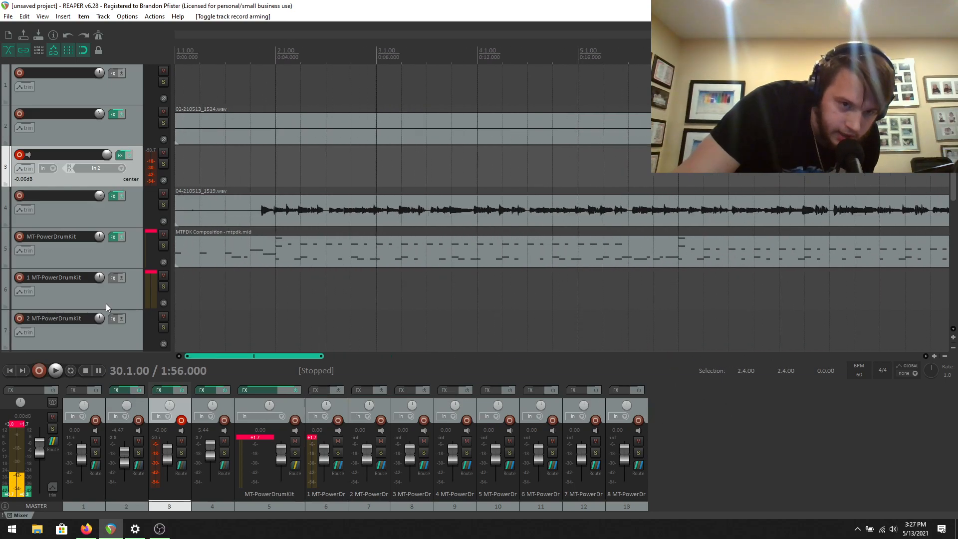
# Step: Arm track 1, try a short take on tracks 1 and 3 from bar 1, stop, and delete both recorded files
pyautogui.click(18, 73)
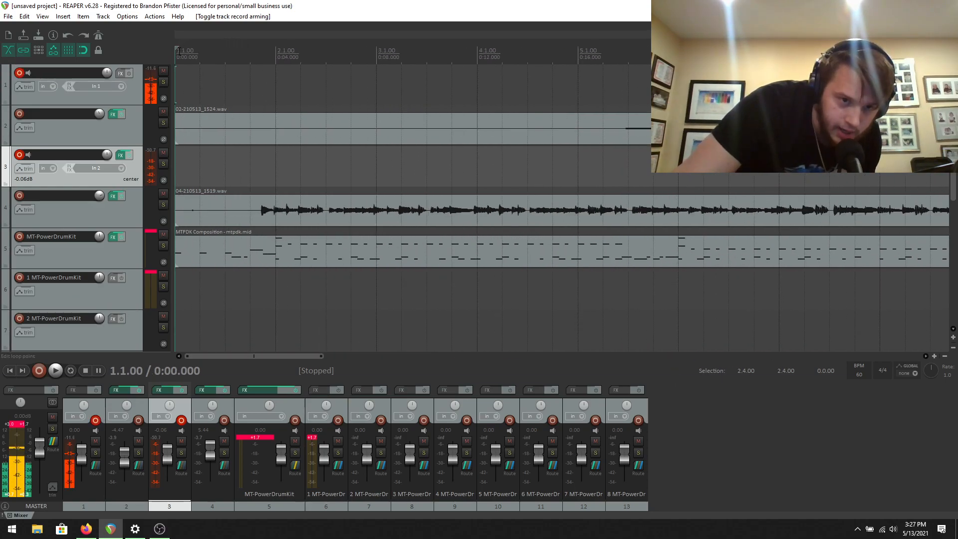
pyautogui.rightClick(69, 203)
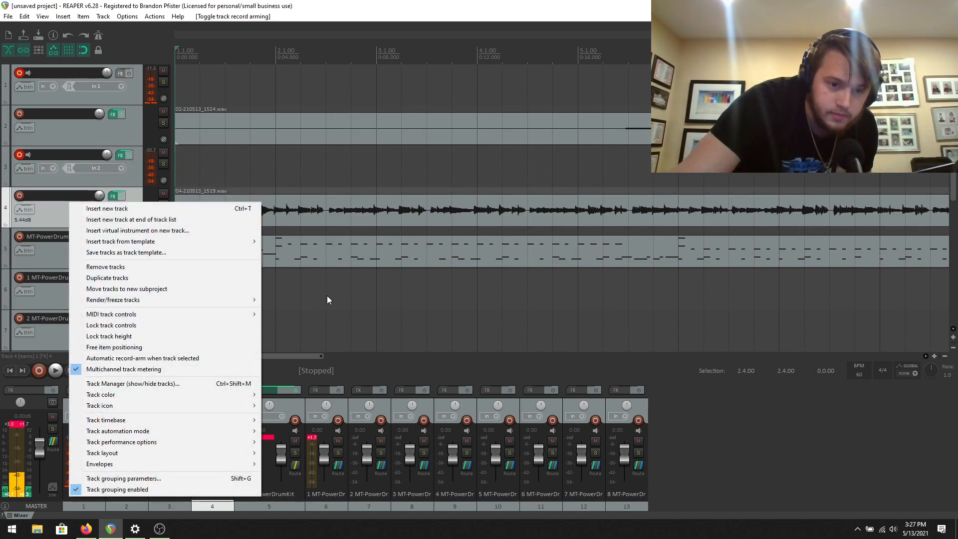
pyautogui.click(327, 295)
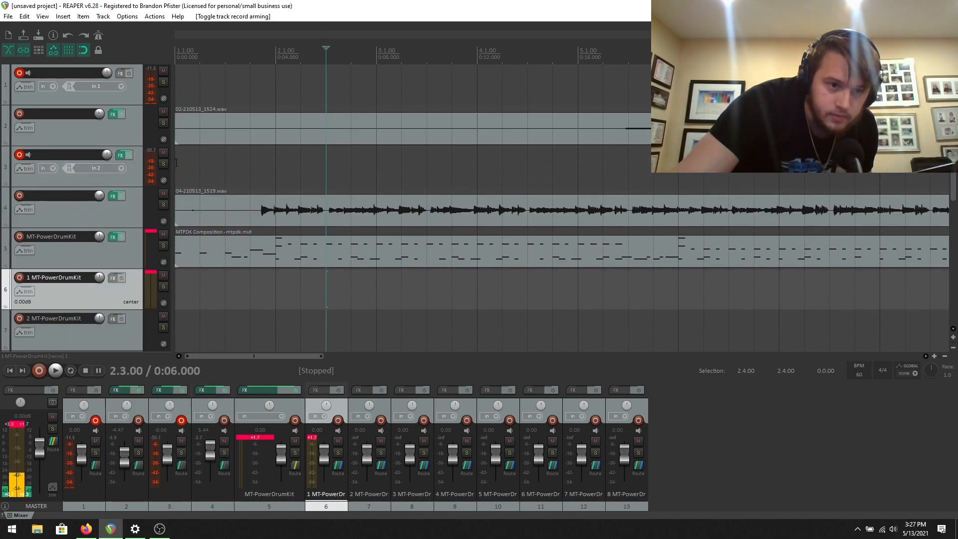
pyautogui.click(43, 368)
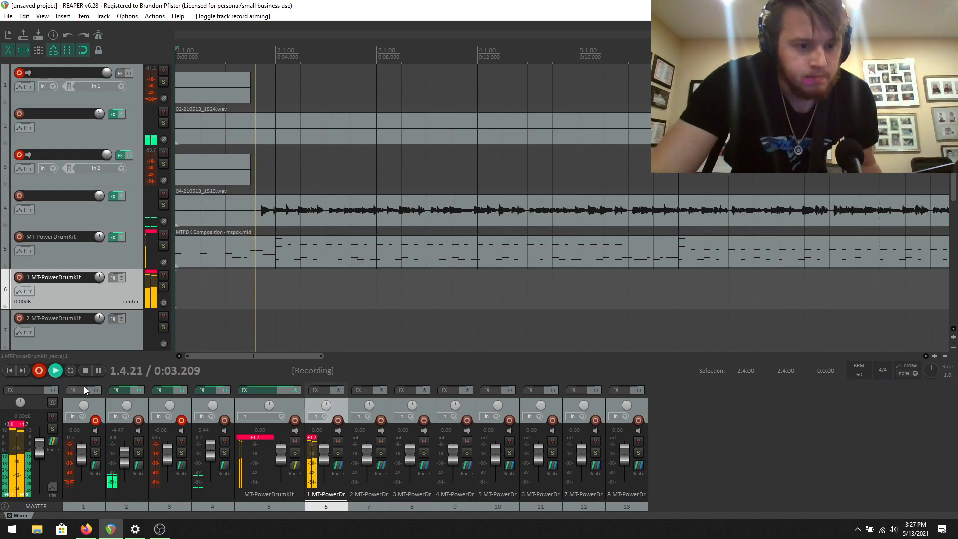
pyautogui.click(86, 371)
pyautogui.click(591, 328)
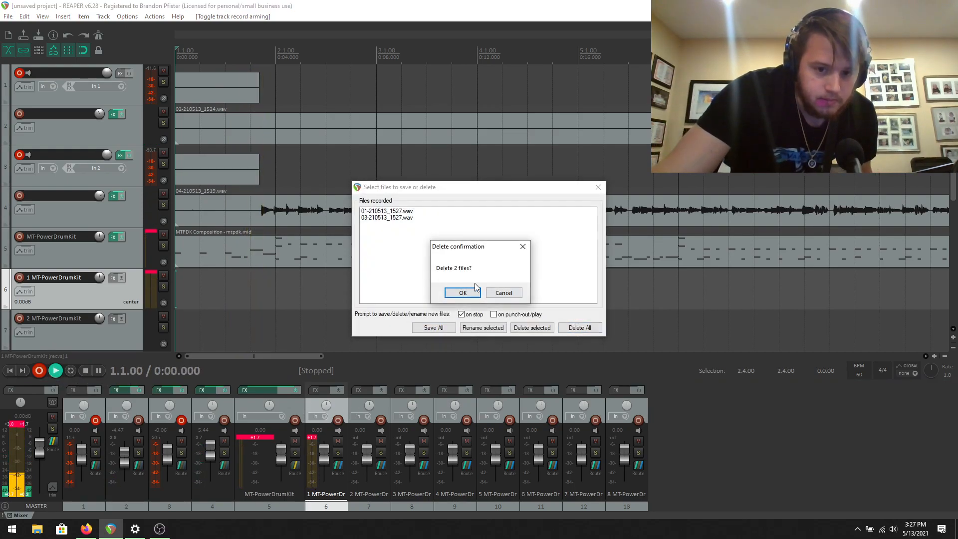
pyautogui.click(460, 294)
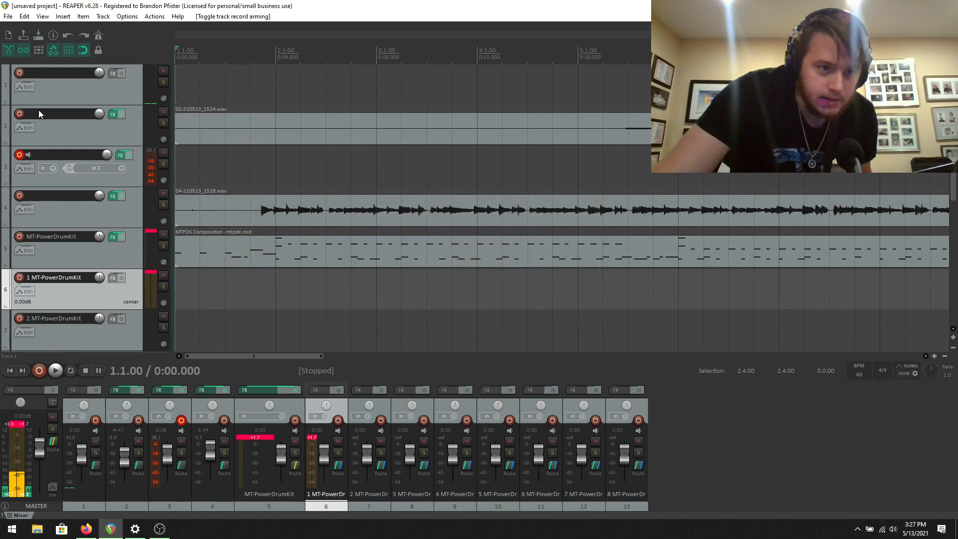
# Step: With only track 3 armed, record a full second guitar take to just past bar 35 and save the recording
pyautogui.click(43, 375)
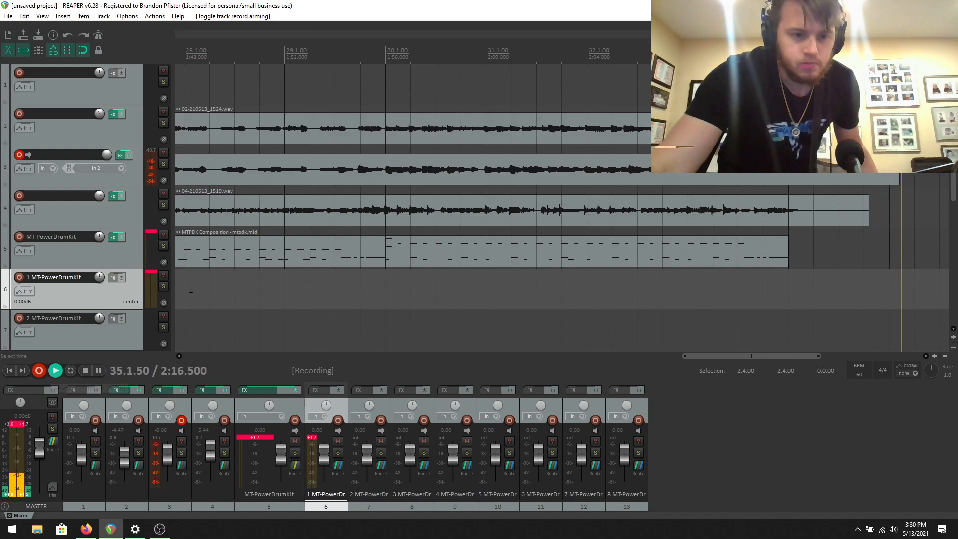
pyautogui.click(88, 368)
pyautogui.click(439, 330)
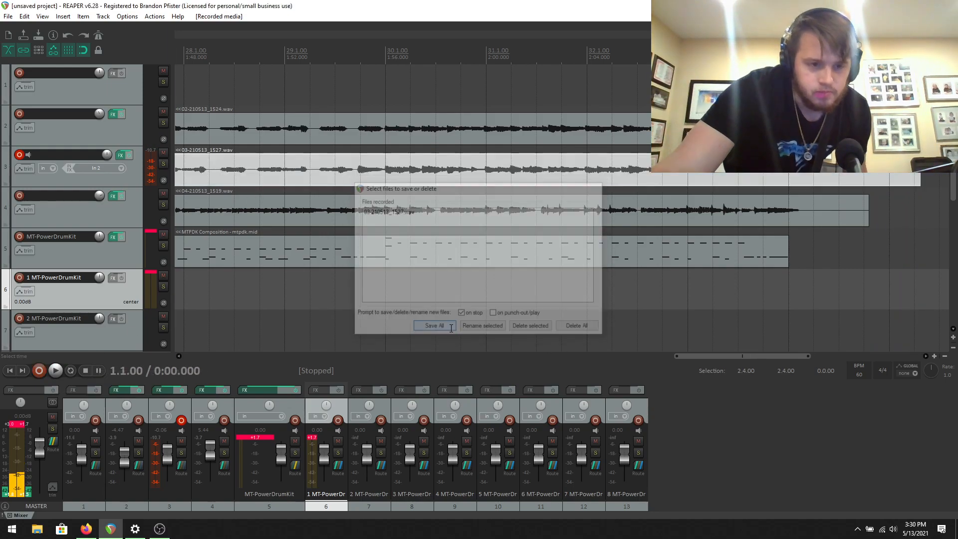
# Step: Set track 3's volume to -5.28 dB, pan track 2 left and track 3 right, and switch record arming from track 3 to track 1
pyautogui.moveTo(107, 154)
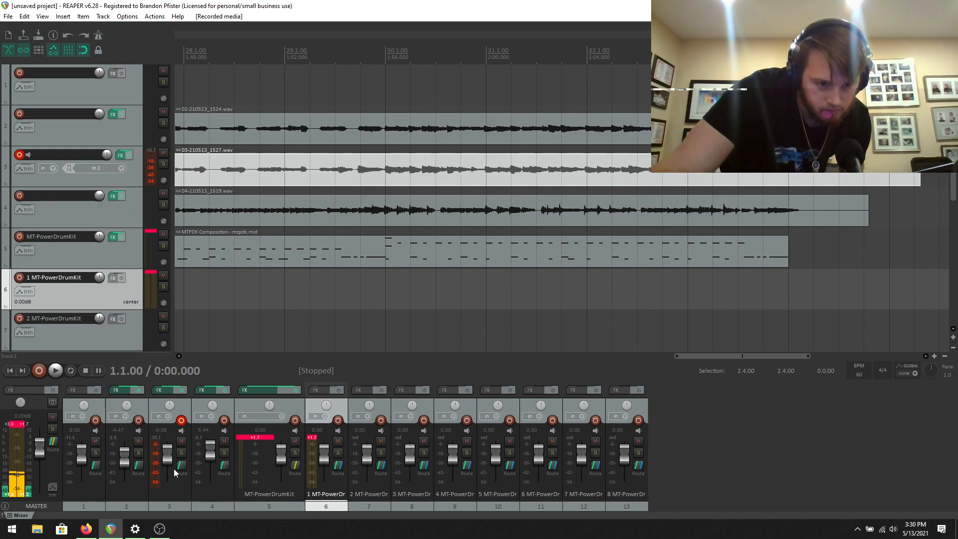
pyautogui.moveTo(166, 454); pyautogui.dragTo(166, 457)
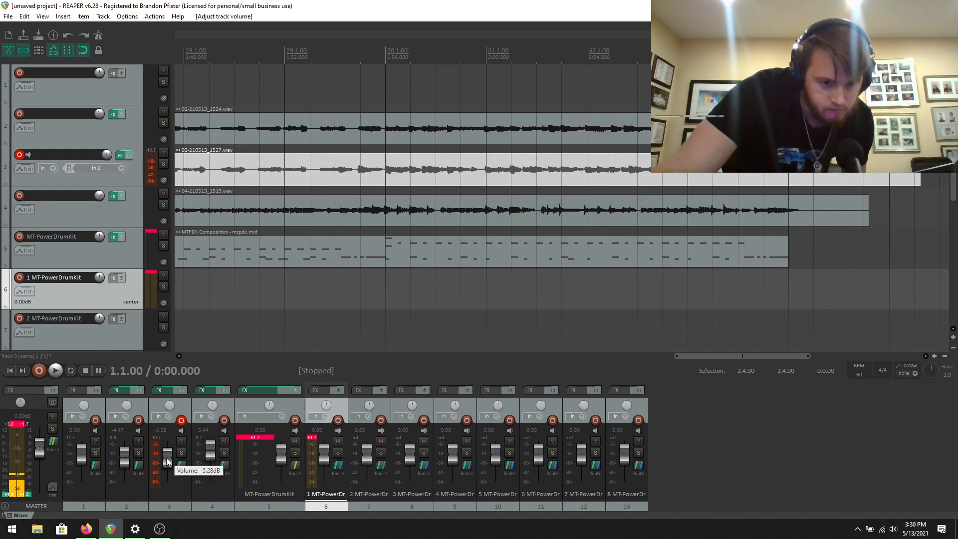
pyautogui.moveTo(128, 402); pyautogui.dragTo(170, 402)
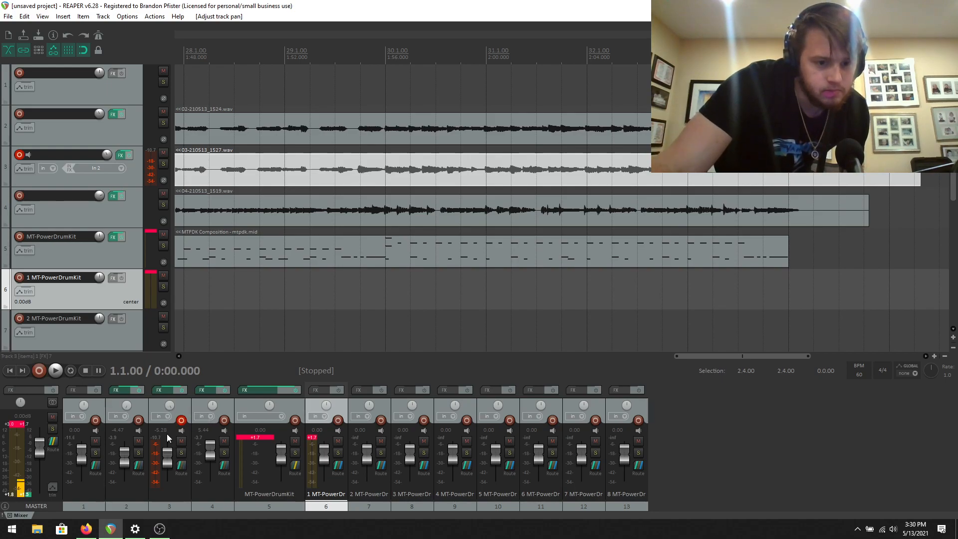
pyautogui.click(20, 156)
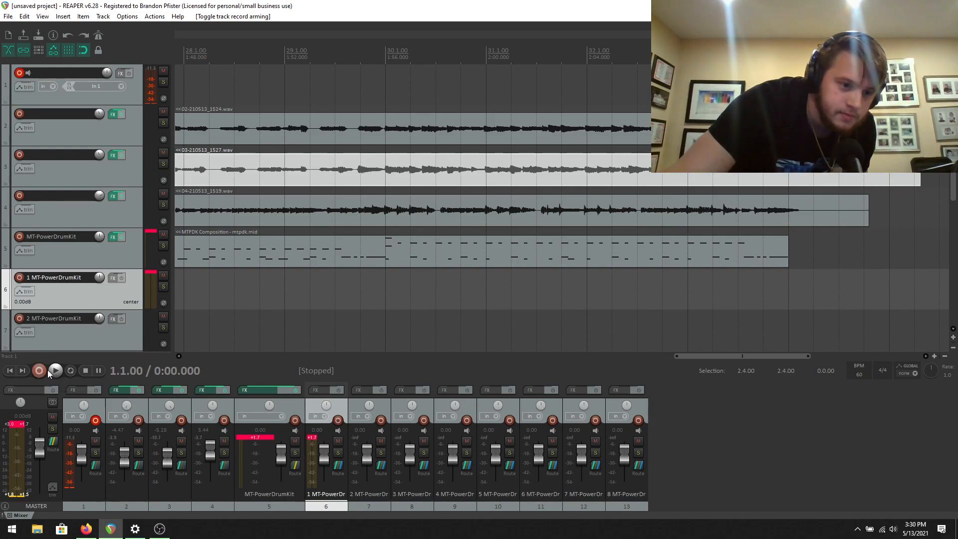
# Step: Play the mix from the beginning and adjust track 3's pan further right
pyautogui.click(55, 371)
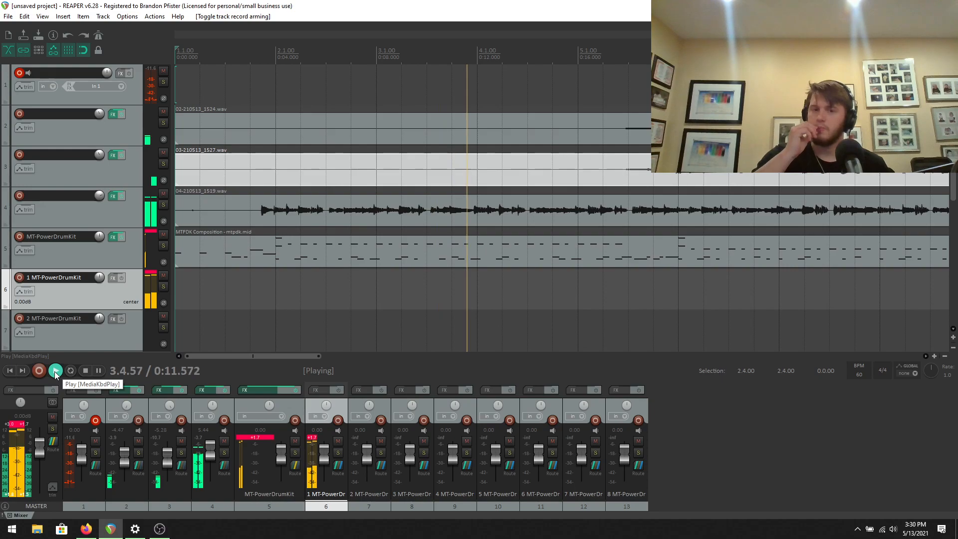
pyautogui.click(603, 56)
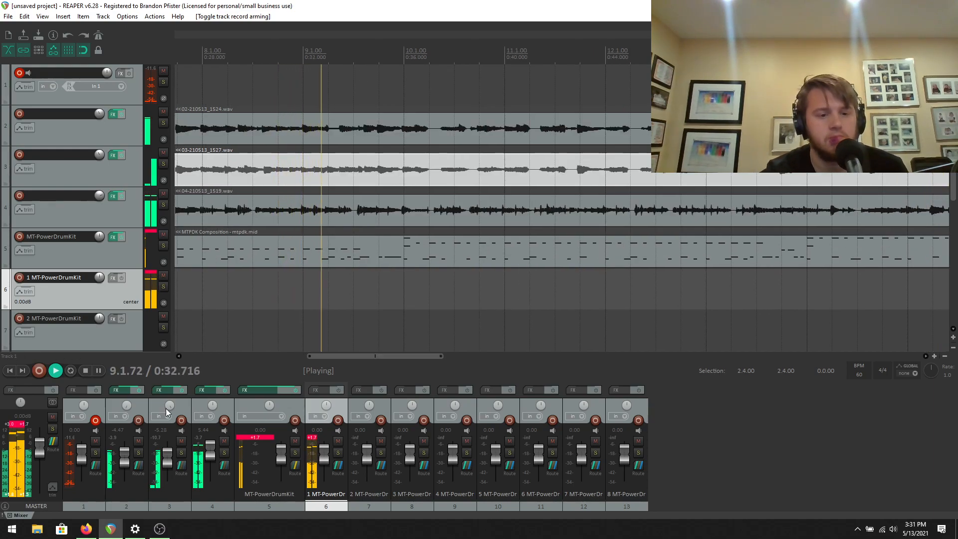
pyautogui.moveTo(169, 406); pyautogui.dragTo(169, 409)
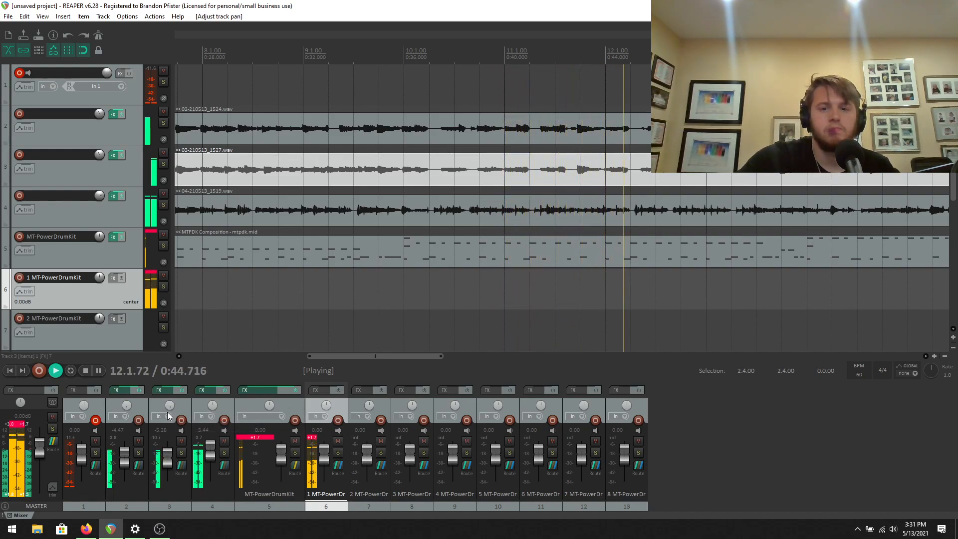
pyautogui.moveTo(169, 403)
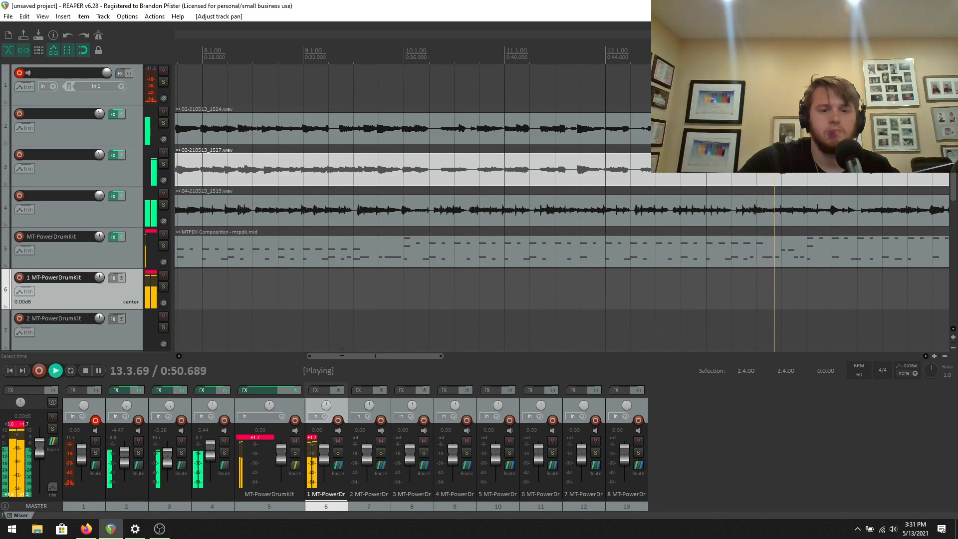
# Step: Listen to the double-tracked guitars from bar 22 to the end of the song
pyautogui.moveTo(332, 357); pyautogui.dragTo(176, 349)
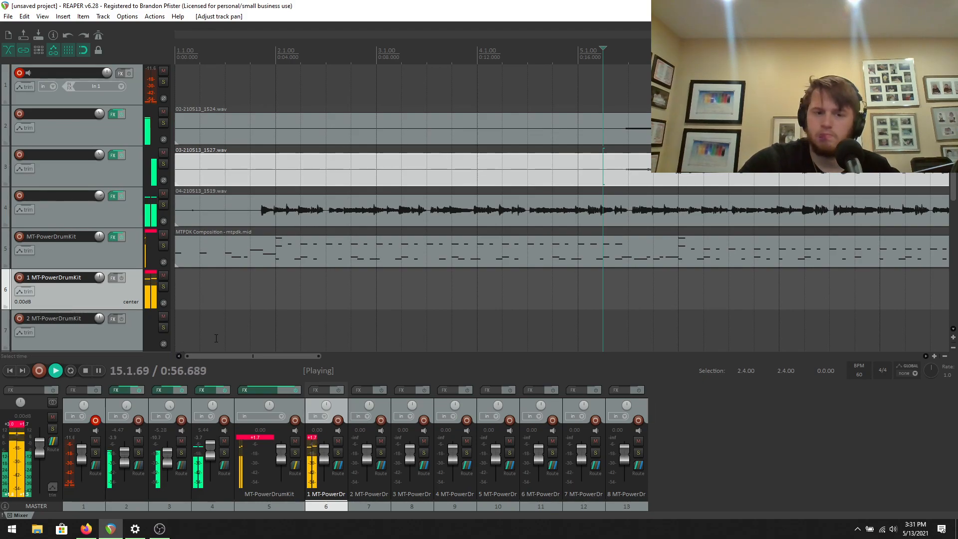
pyautogui.moveTo(244, 357); pyautogui.dragTo(588, 366)
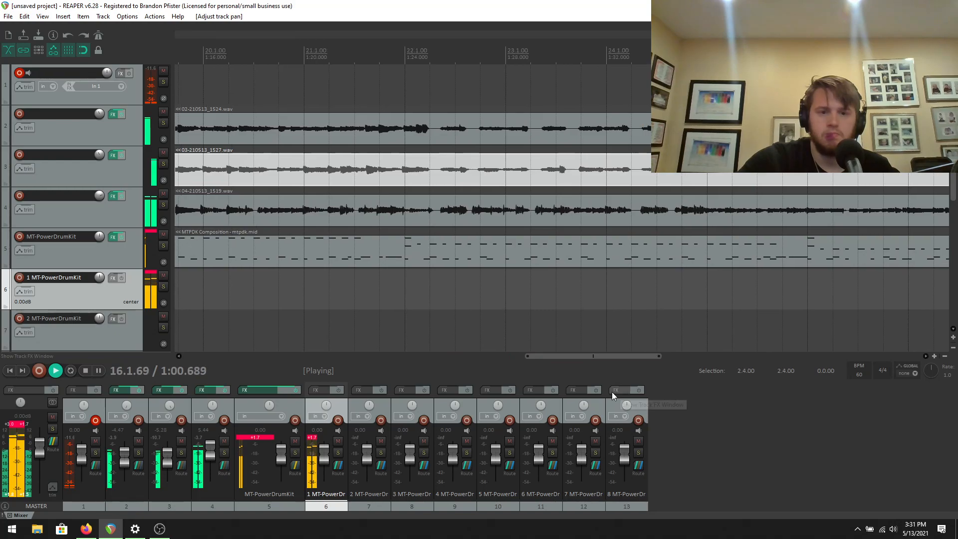
pyautogui.click(405, 54)
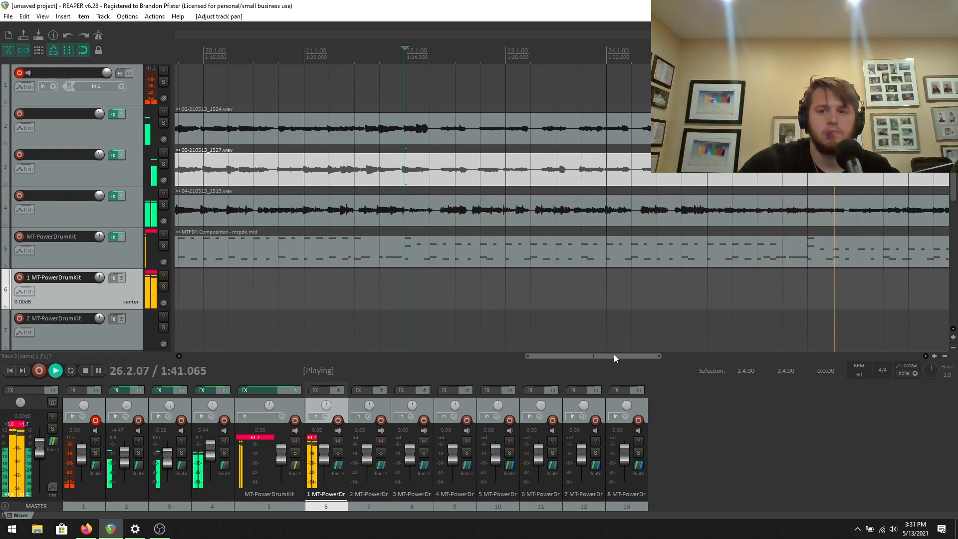
pyautogui.moveTo(614, 354); pyautogui.dragTo(697, 352)
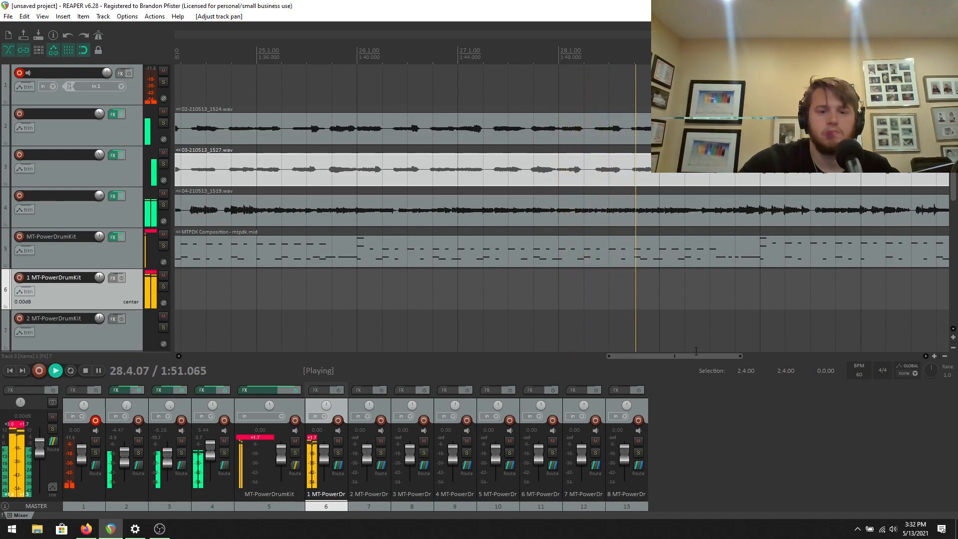
pyautogui.moveTo(694, 358); pyautogui.dragTo(762, 360)
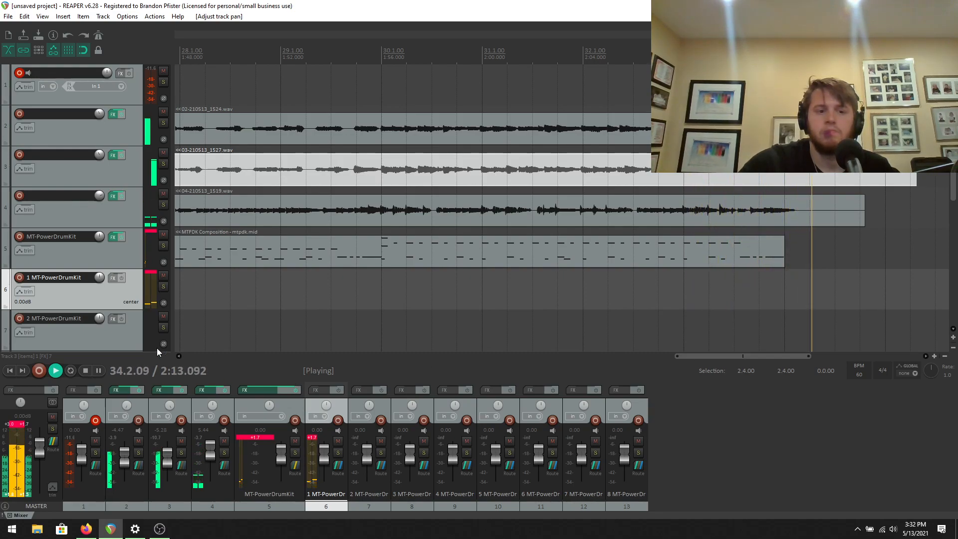
# Step: Delete the second guitar take from track 3, stop playback, and arm track 3 for recording again
pyautogui.press('Delete')
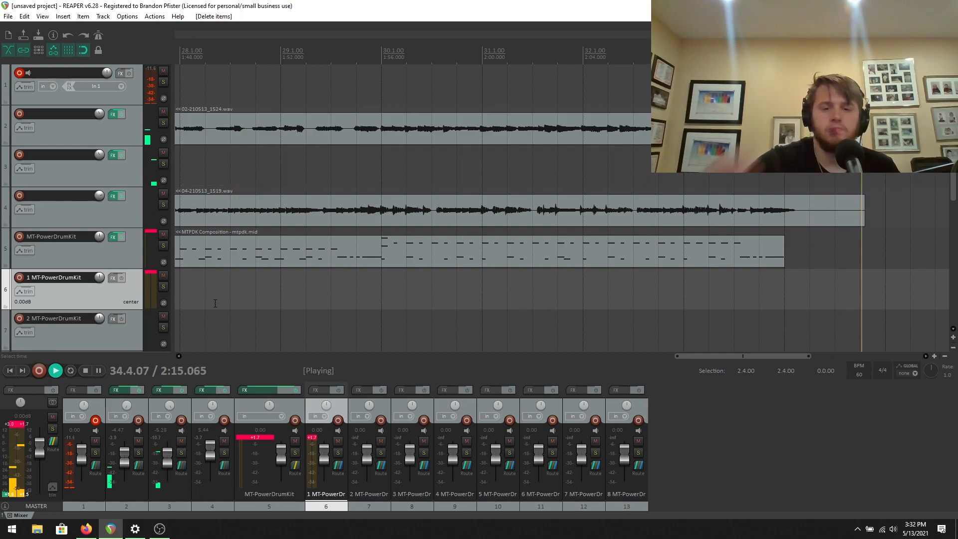
pyautogui.press('space')
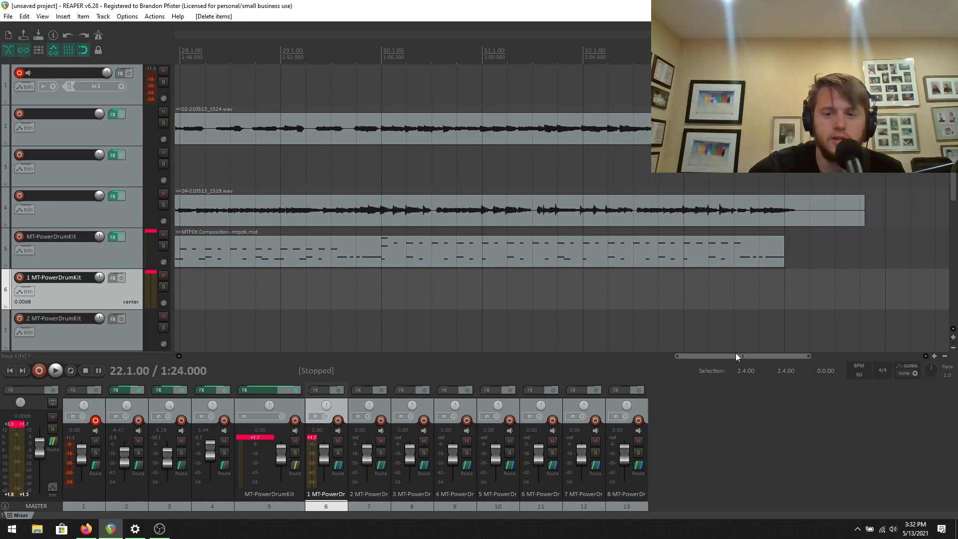
pyautogui.moveTo(737, 355); pyautogui.dragTo(43, 406)
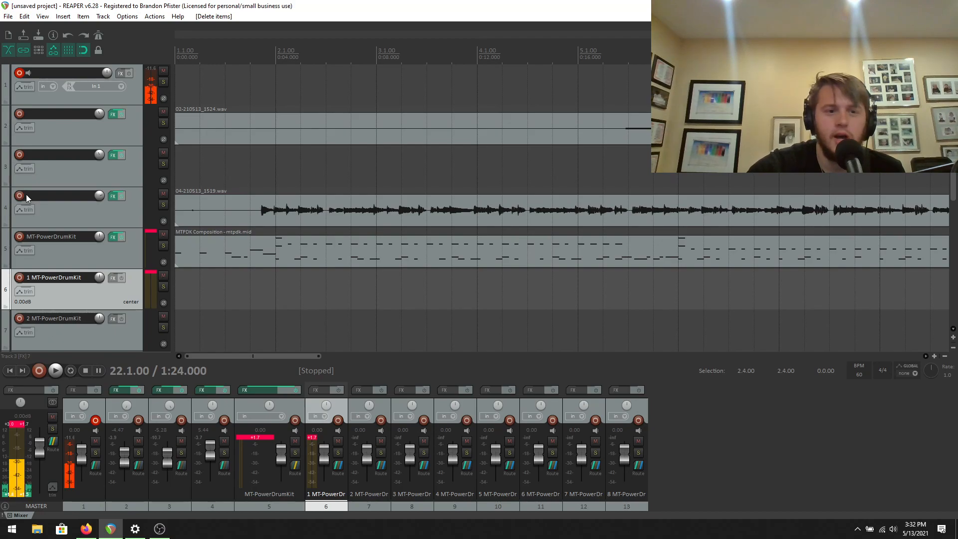
pyautogui.click(19, 155)
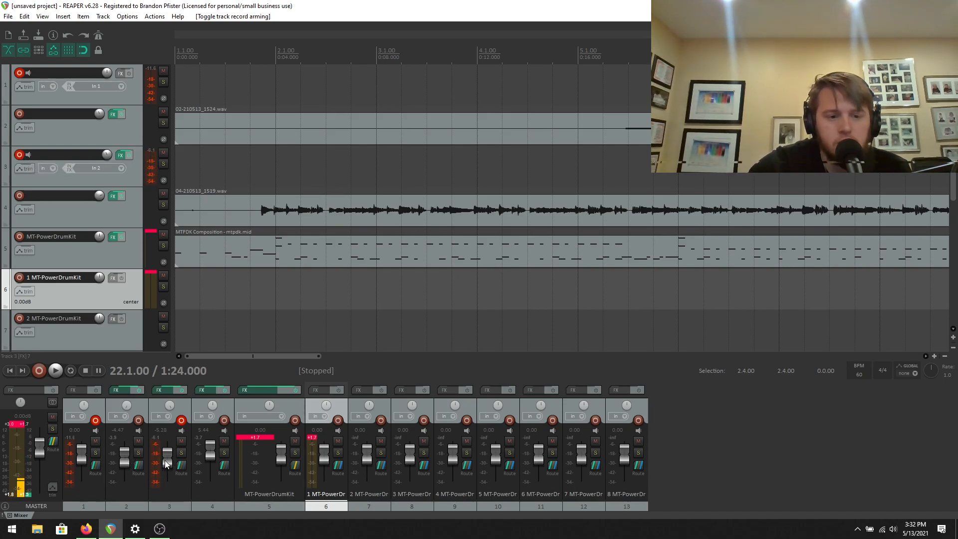
# Step: Set the volumes of tracks 2 and 3 to -0.10 dB
pyautogui.moveTo(167, 457); pyautogui.dragTo(127, 453)
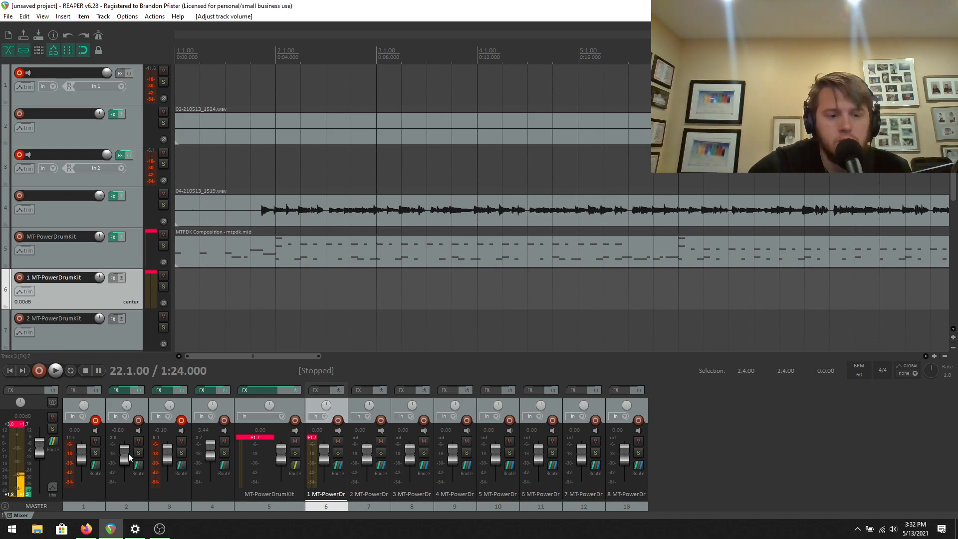
pyautogui.moveTo(128, 453)
pyautogui.scroll(3, 128, 453)
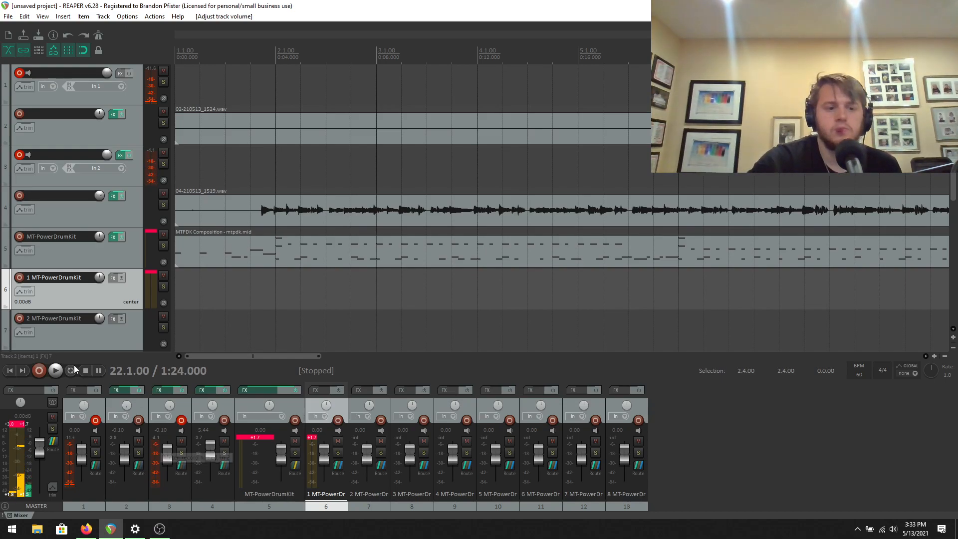
pyautogui.click(44, 371)
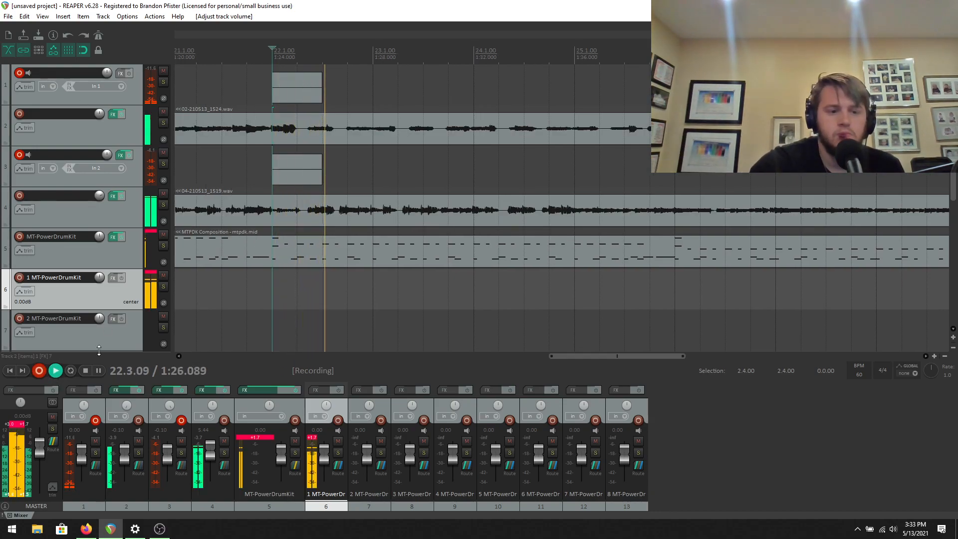
pyautogui.click(87, 371)
pyautogui.click(578, 327)
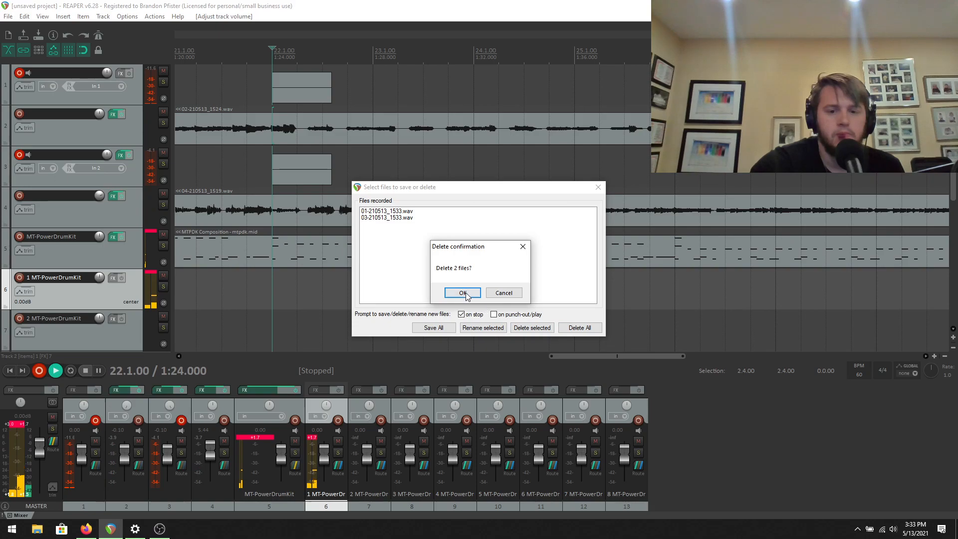
pyautogui.press('Return')
# Step: Disarm track 1, record a new second guitar take on track 3 from bar 1 to the song's end, and save the file
pyautogui.moveTo(560, 357); pyautogui.dragTo(212, 186)
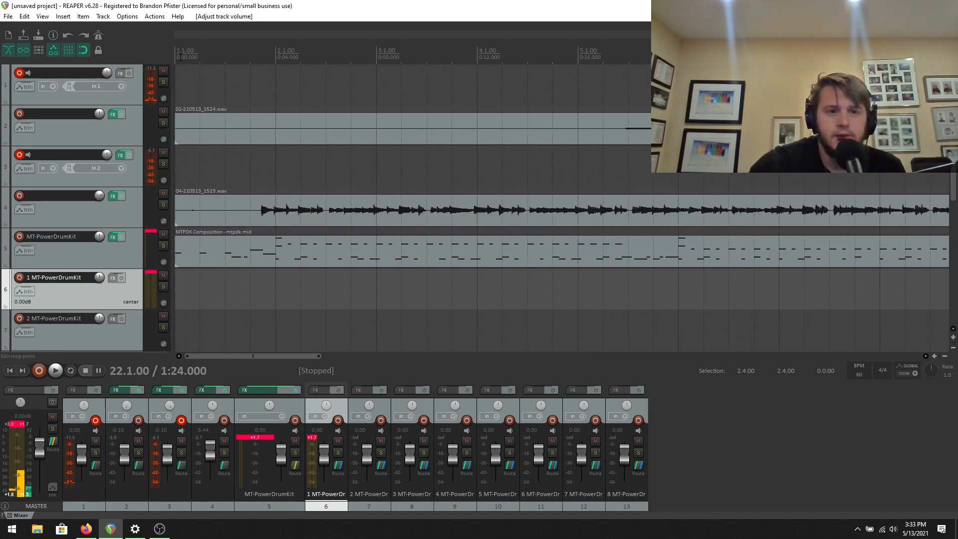
pyautogui.click(177, 57)
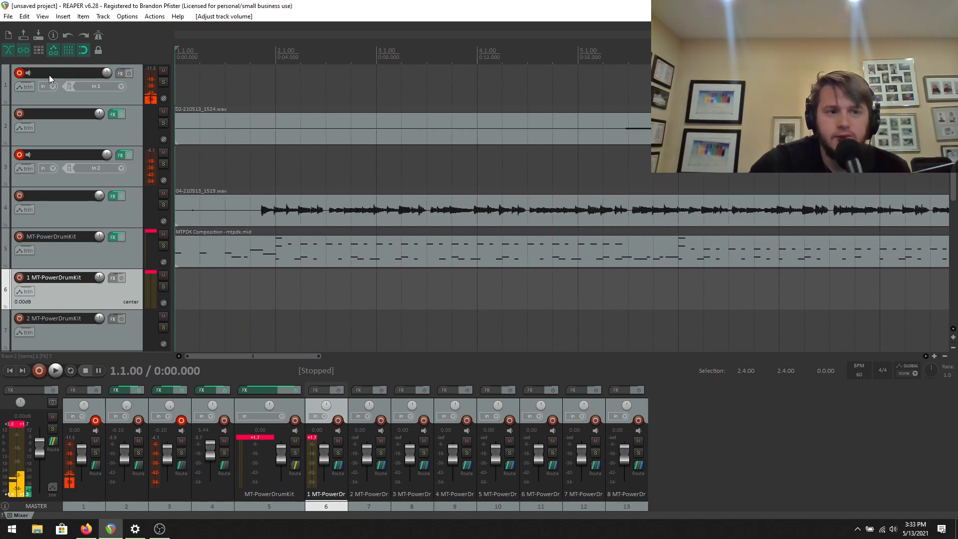
pyautogui.click(20, 73)
pyautogui.click(43, 377)
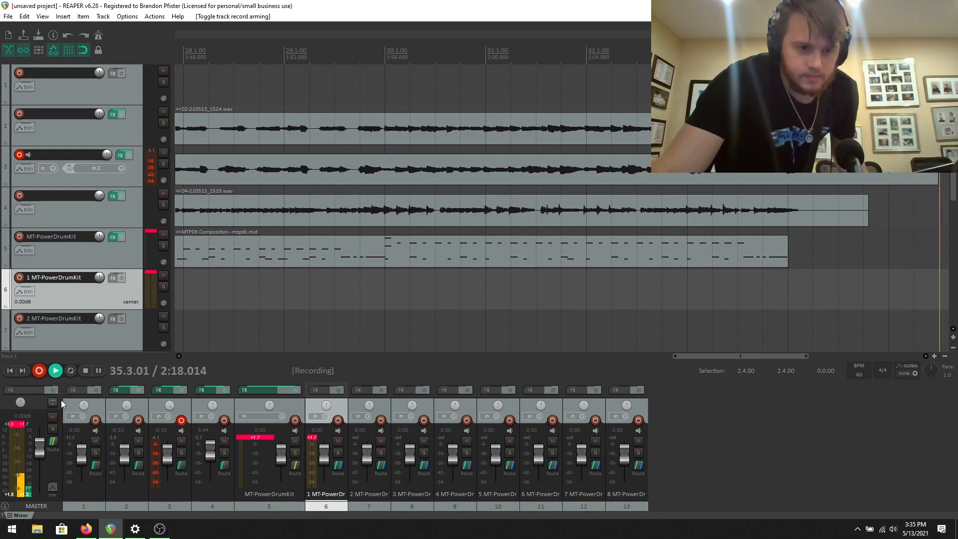
pyautogui.click(90, 370)
pyautogui.click(440, 328)
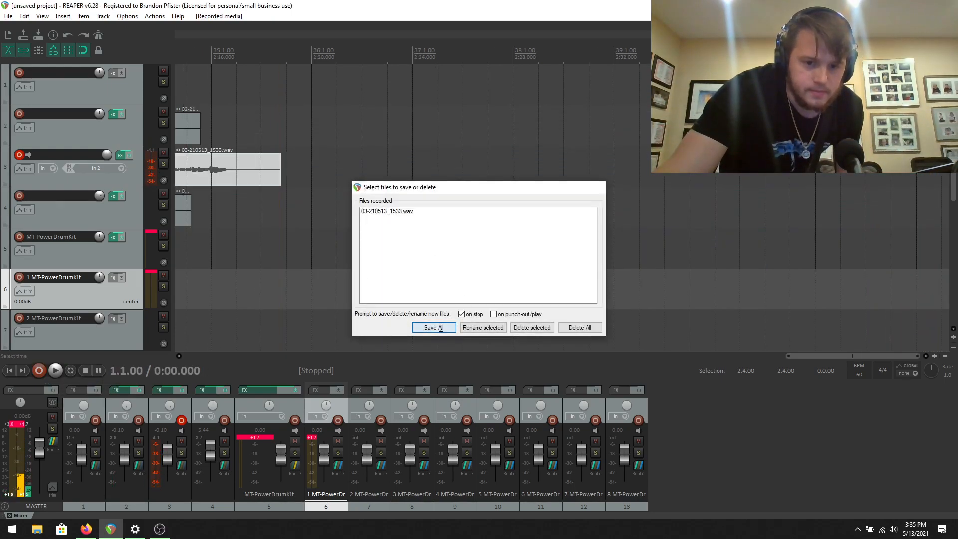
# Step: Listen twice to the ending of the double-tracked guitars from 33.4.00
pyautogui.moveTo(800, 358); pyautogui.dragTo(700, 358)
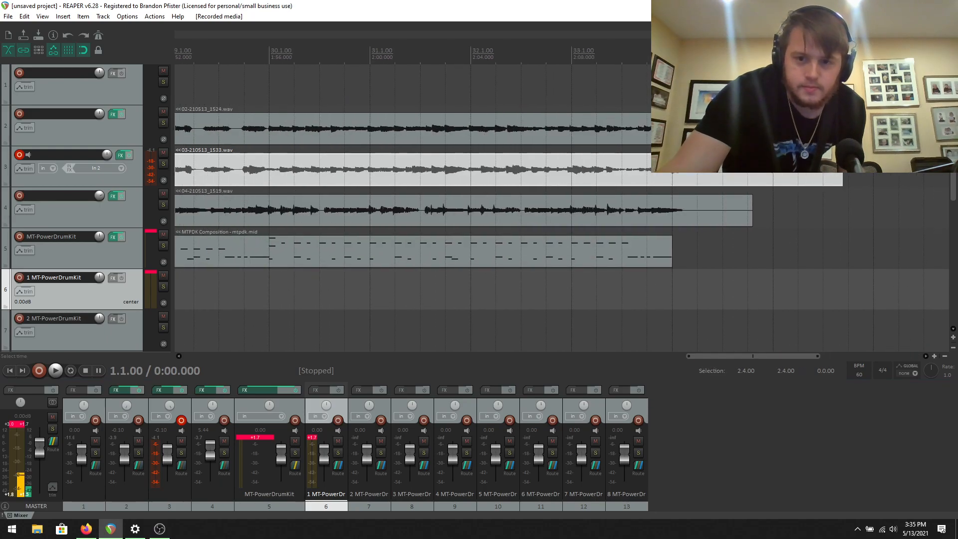
pyautogui.click(55, 370)
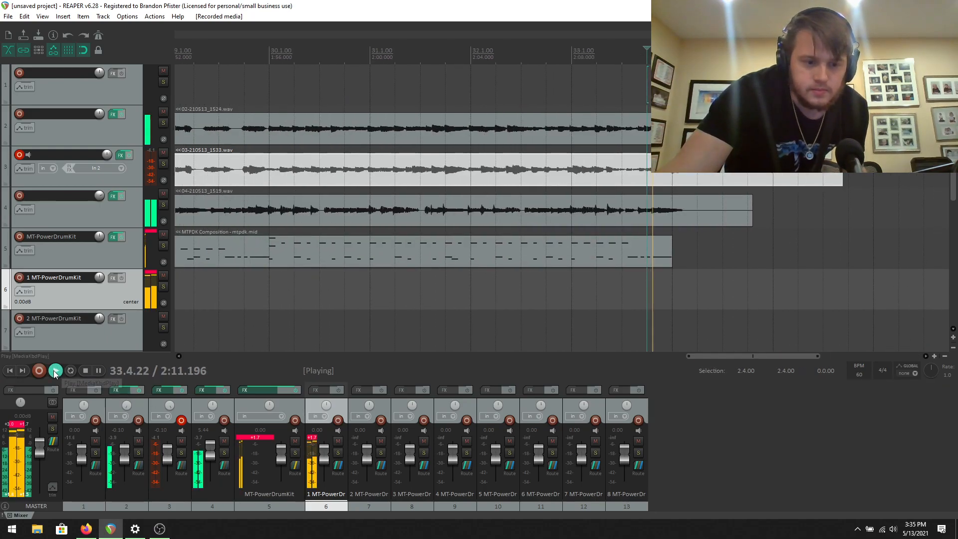
pyautogui.click(85, 372)
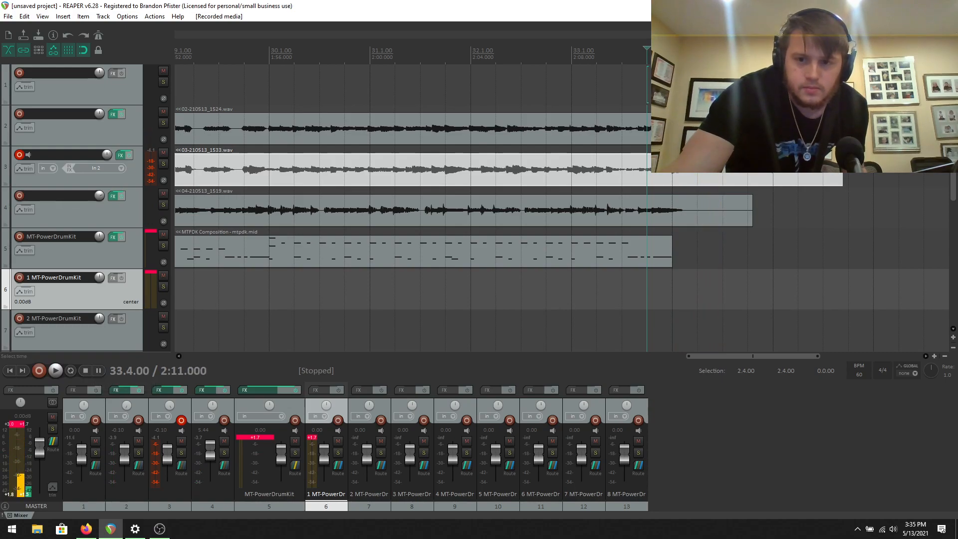
pyautogui.click(56, 373)
pyautogui.click(86, 371)
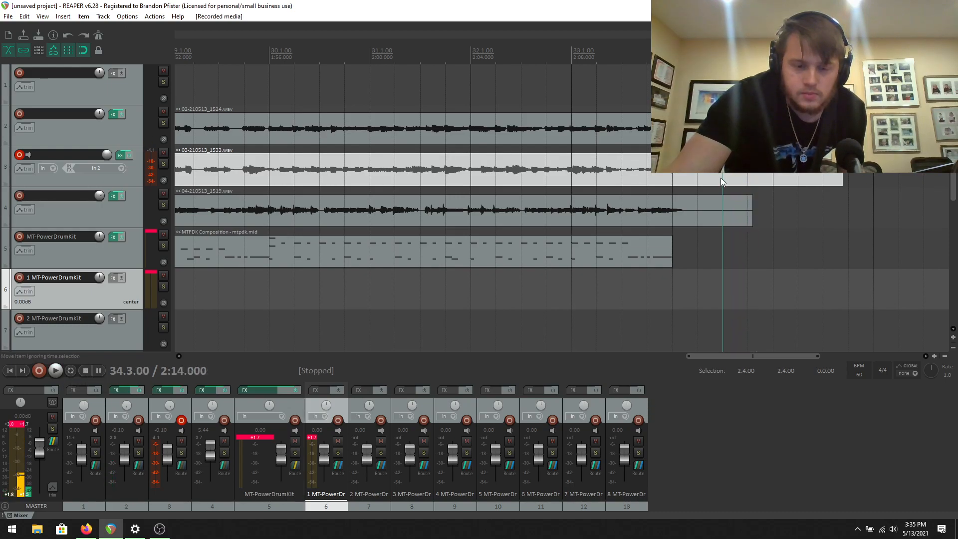
# Step: Arm track 1, split track 3's guitar item at 34.3.00, and delete the part after the split
pyautogui.click(19, 72)
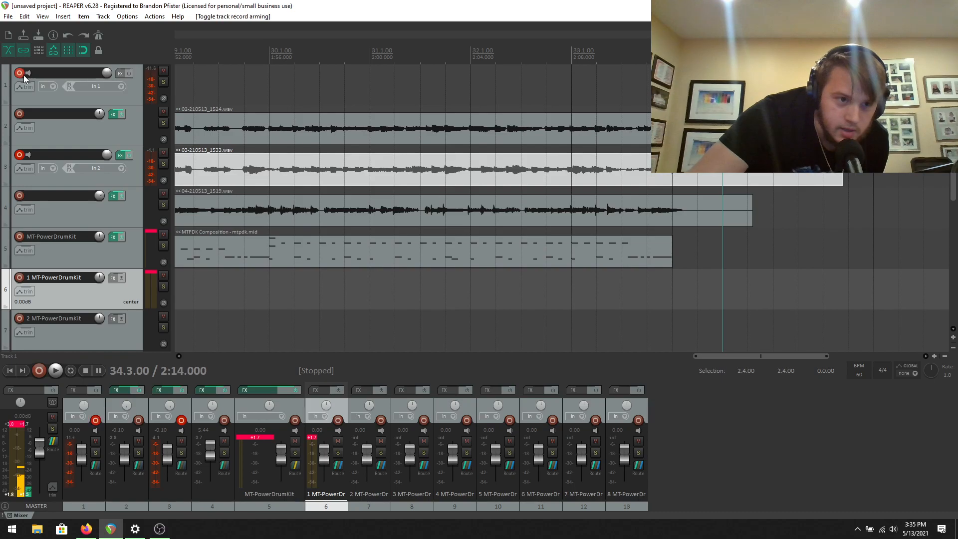
pyautogui.rightClick(722, 172)
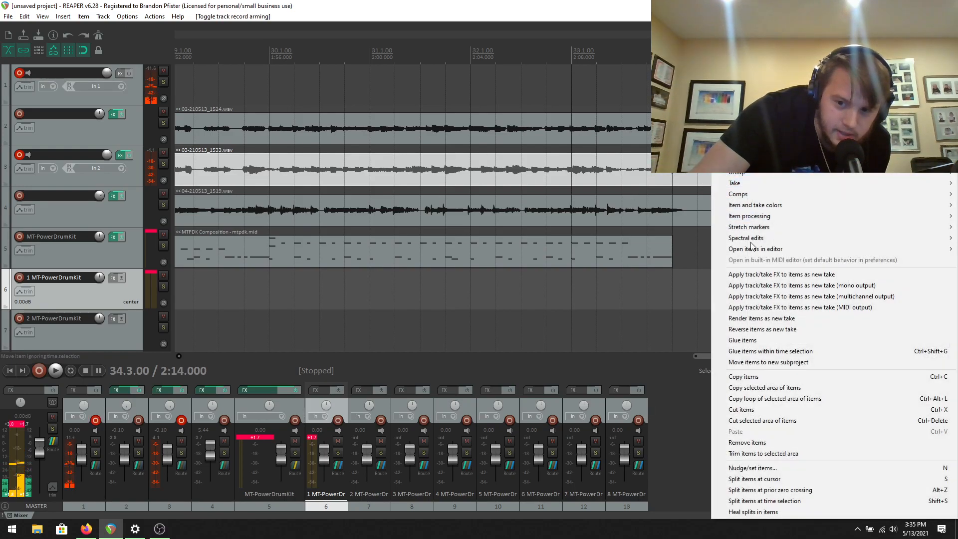
pyautogui.click(765, 480)
pyautogui.click(773, 179)
pyautogui.press('Delete')
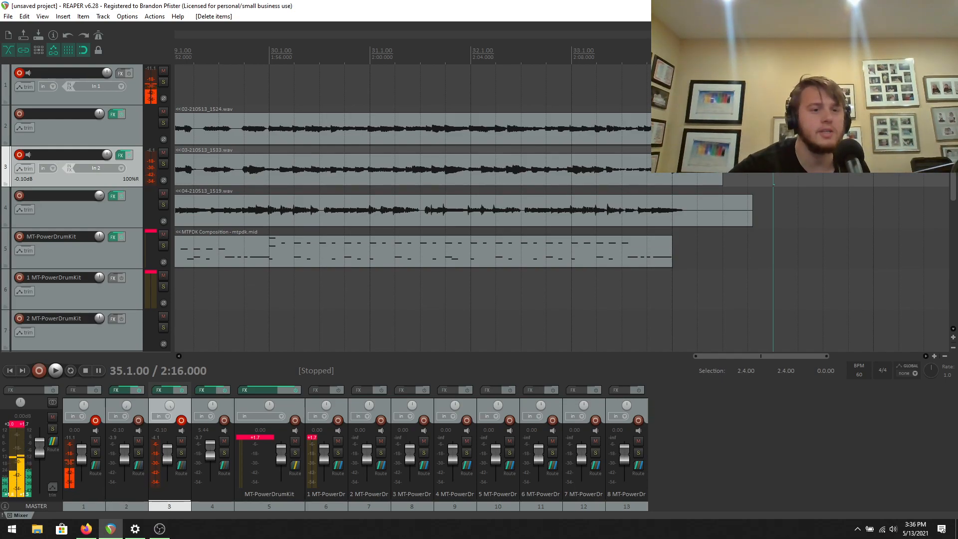
# Step: Turn off record arming on tracks 2 and 3
pyautogui.click(22, 115)
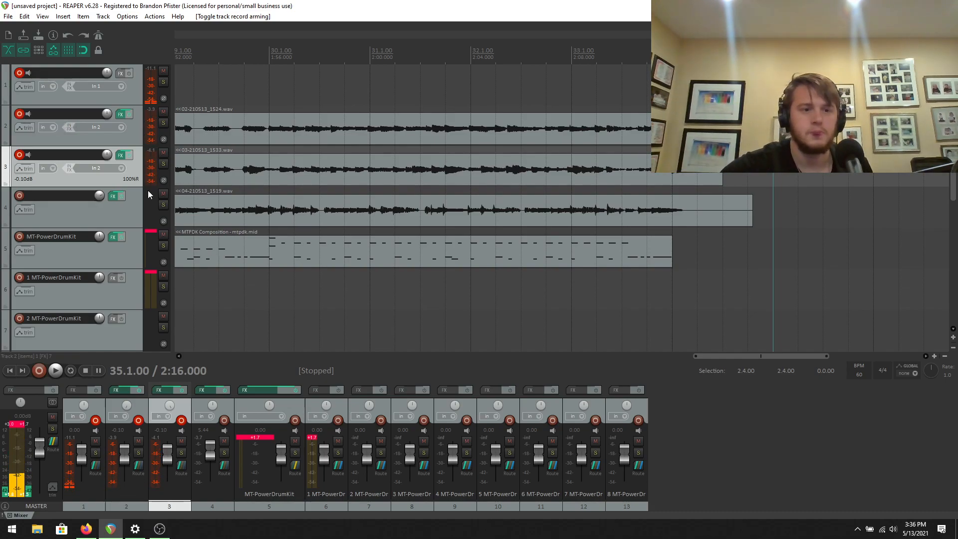
pyautogui.click(20, 155)
pyautogui.click(19, 115)
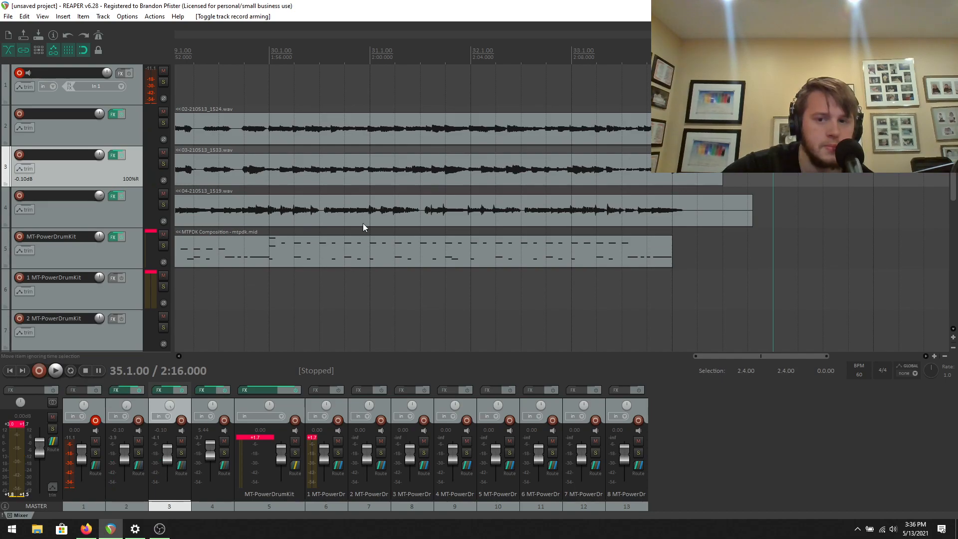
# Step: Play the full mix from bar 1 and set the bass track 4's volume to 4.75 dB
pyautogui.moveTo(705, 358); pyautogui.dragTo(195, 357)
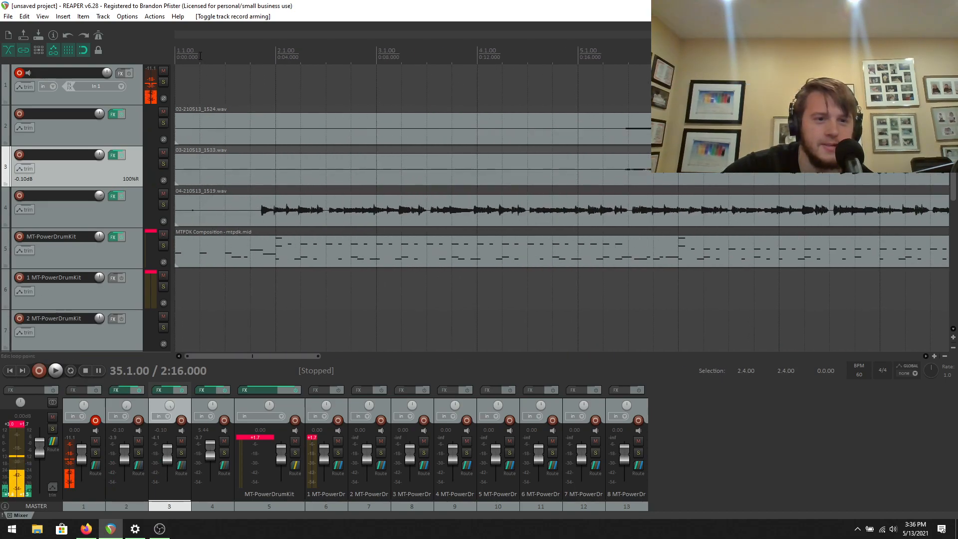
pyautogui.click(178, 53)
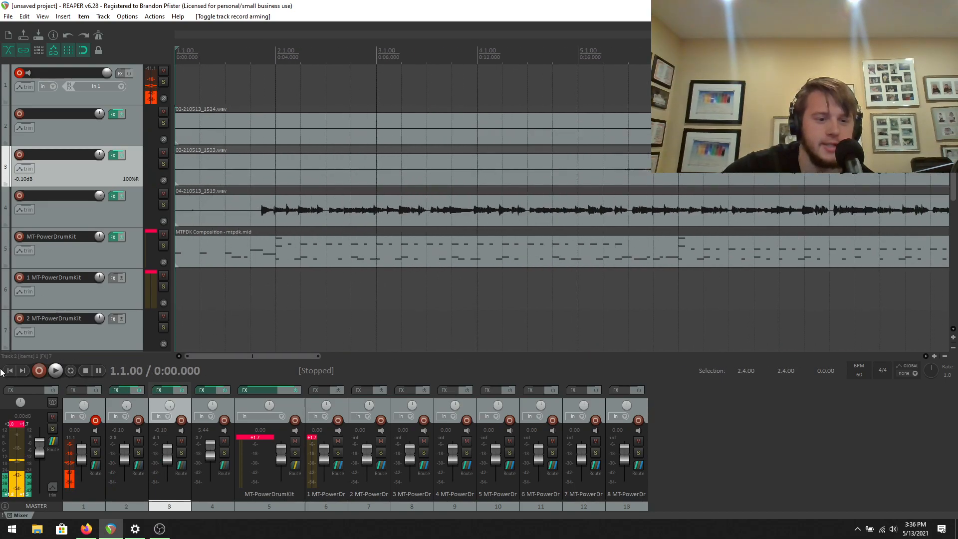
pyautogui.click(51, 372)
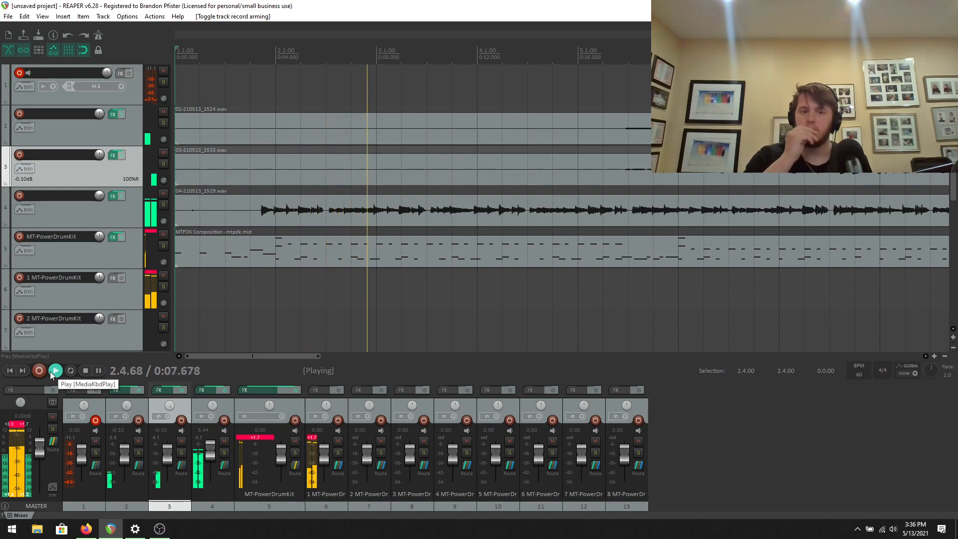
pyautogui.scroll(-2, 181, 262)
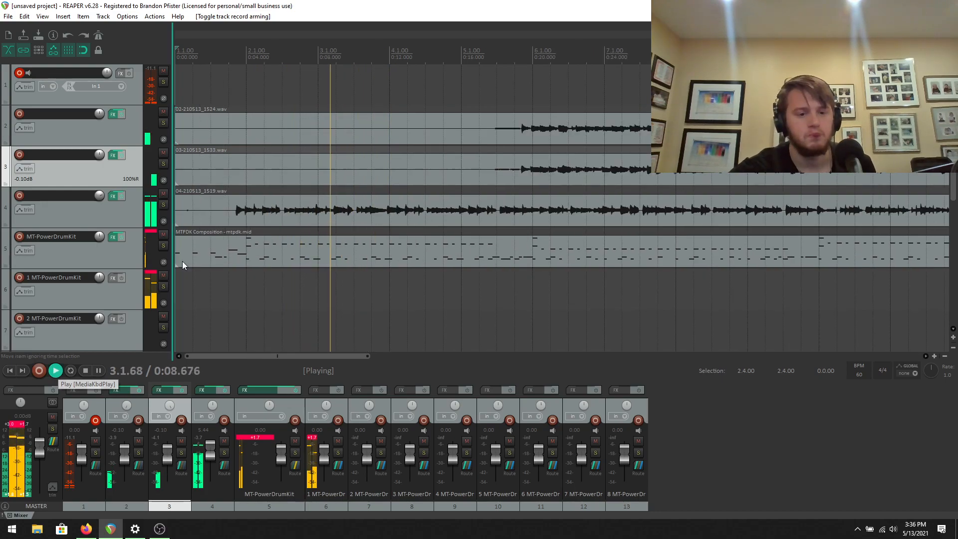
pyautogui.click(210, 452)
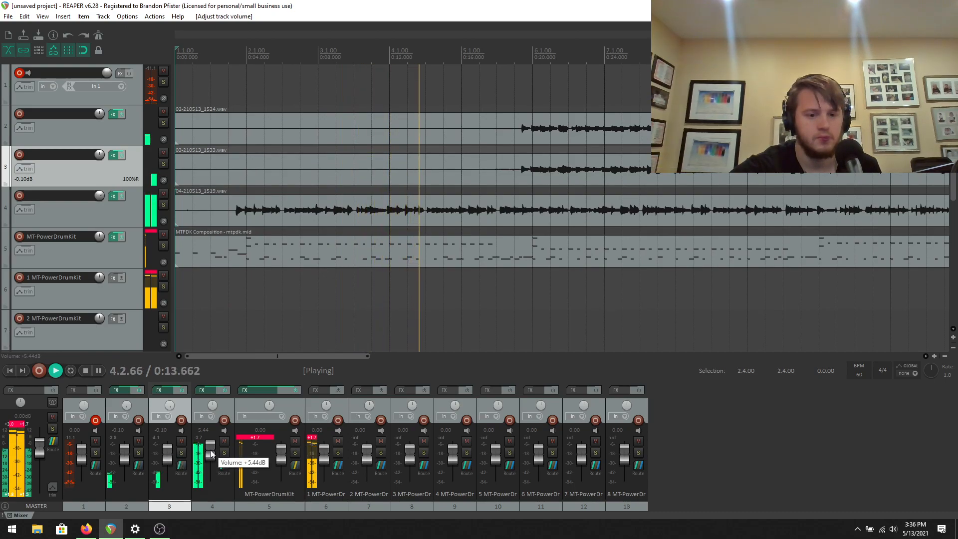
pyautogui.moveTo(211, 453); pyautogui.dragTo(211, 454)
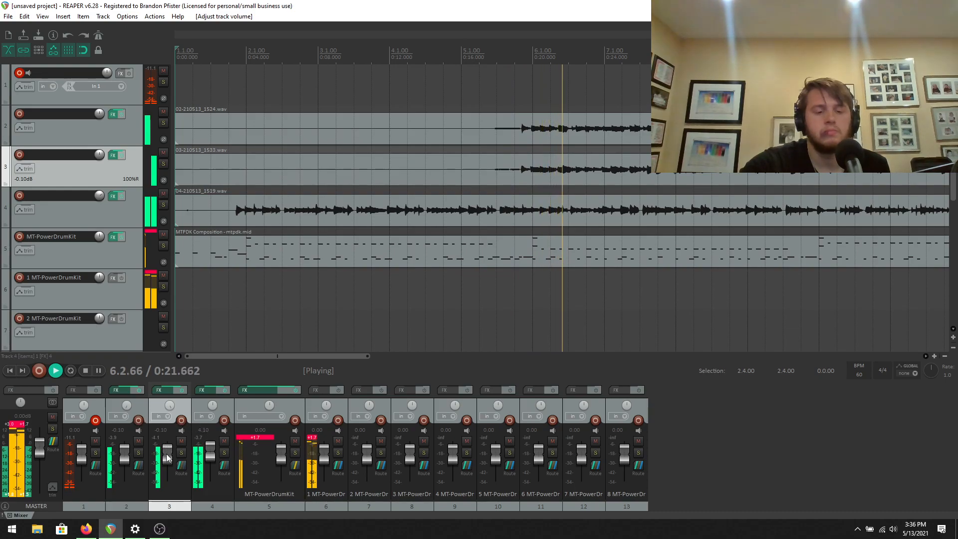
pyautogui.moveTo(167, 457)
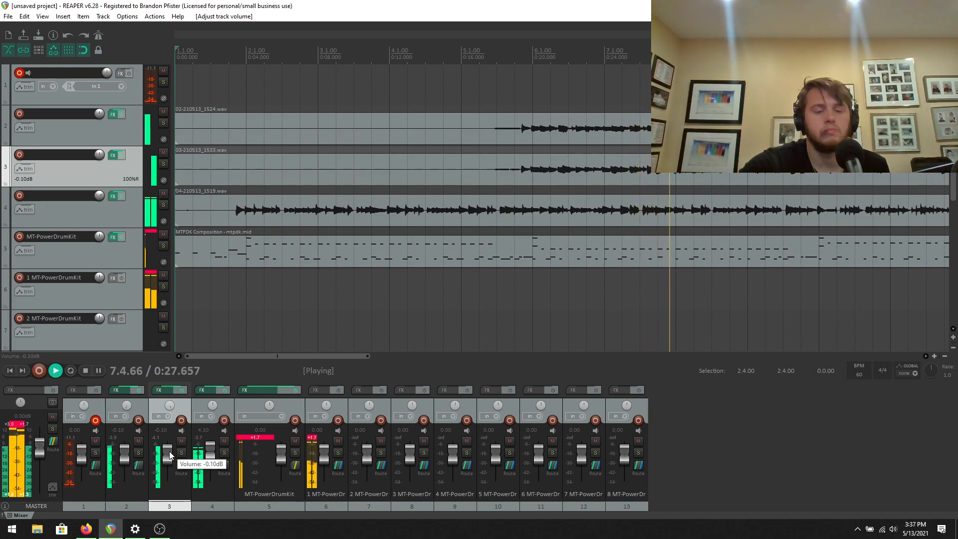
pyautogui.moveTo(207, 451); pyautogui.dragTo(207, 449)
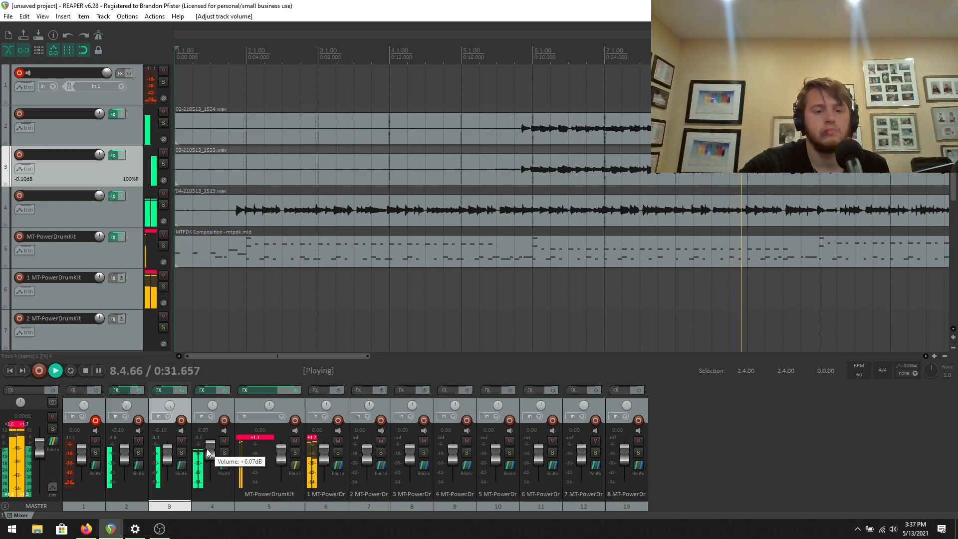
pyautogui.moveTo(207, 450); pyautogui.dragTo(207, 450)
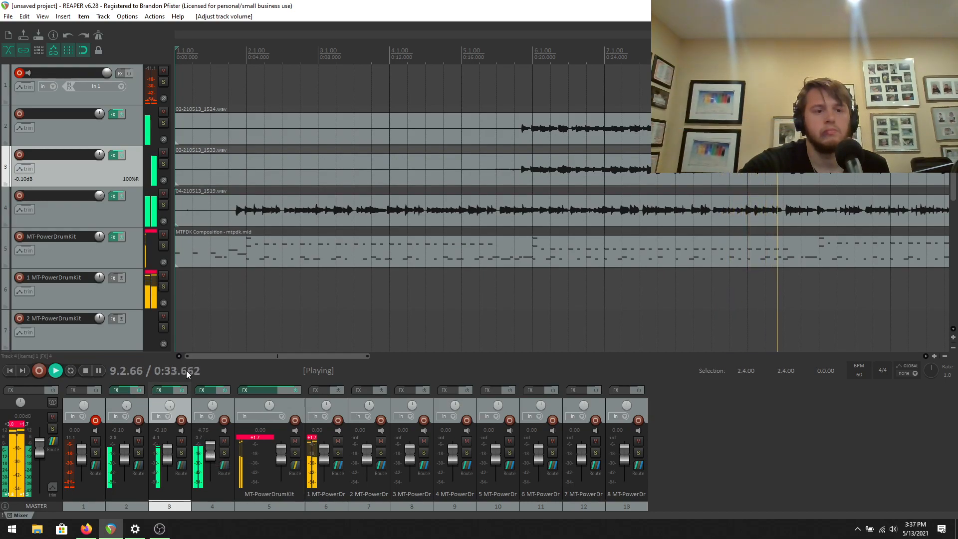
# Step: Check the effects chains of tracks 4 and 3 during playback, including the BOD and AmpliTube 5 plug-ins, and close them
pyautogui.click(110, 197)
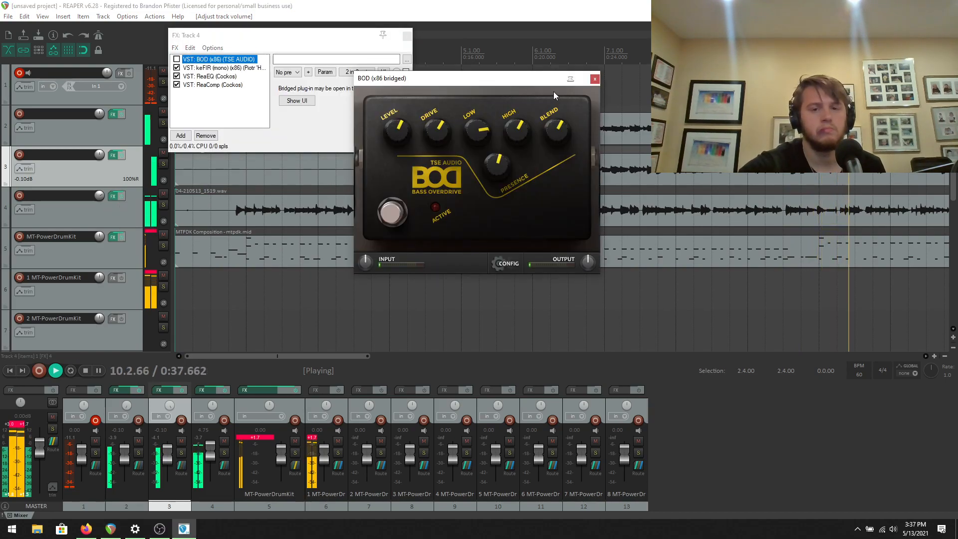
pyautogui.click(595, 79)
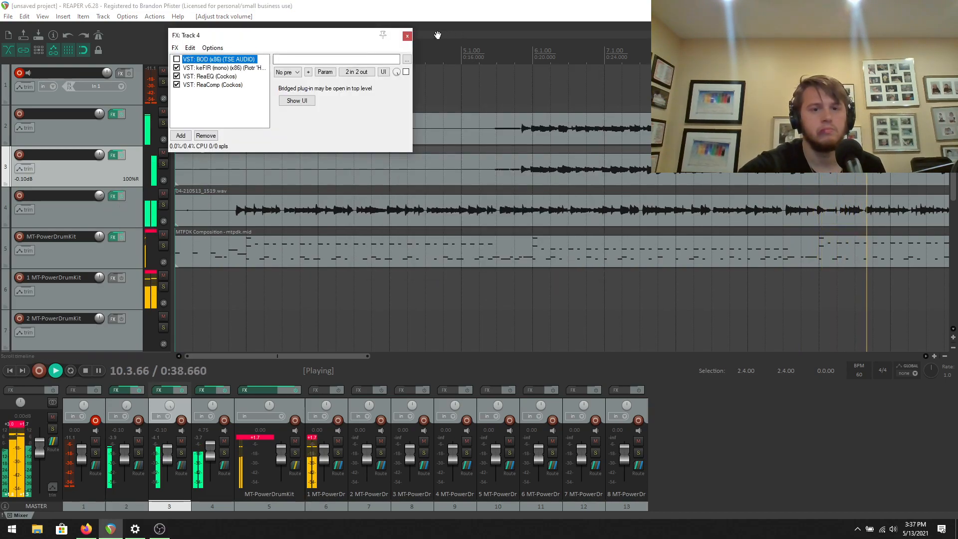
pyautogui.click(407, 37)
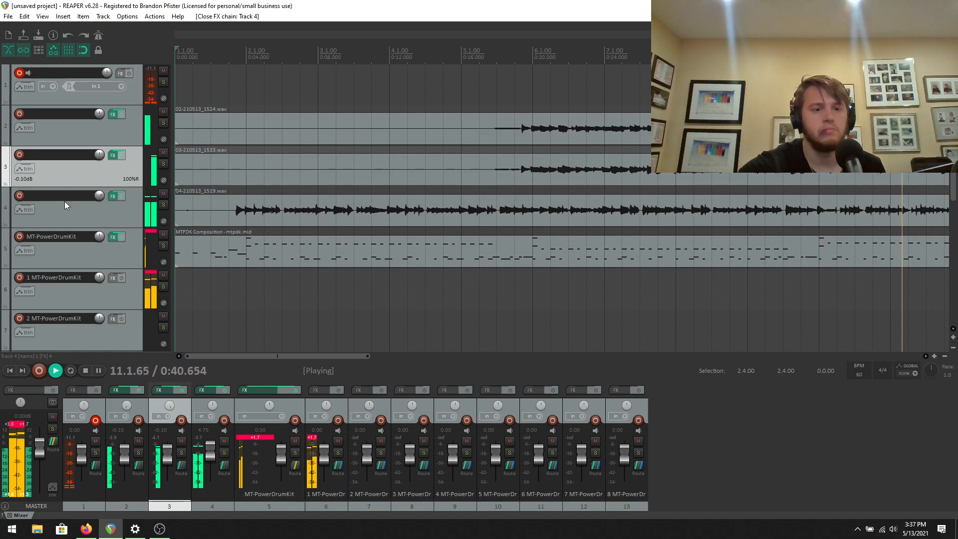
pyautogui.click(112, 156)
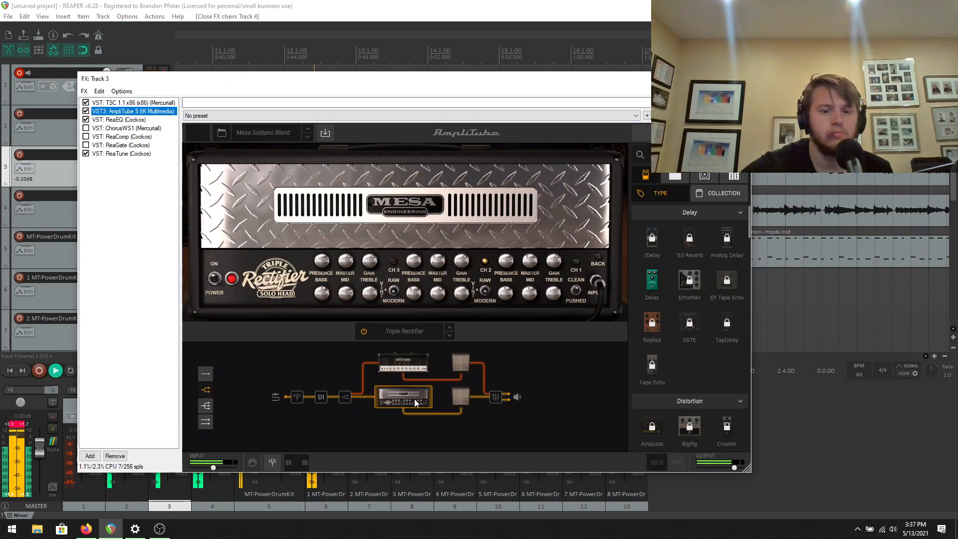
pyautogui.click(744, 78)
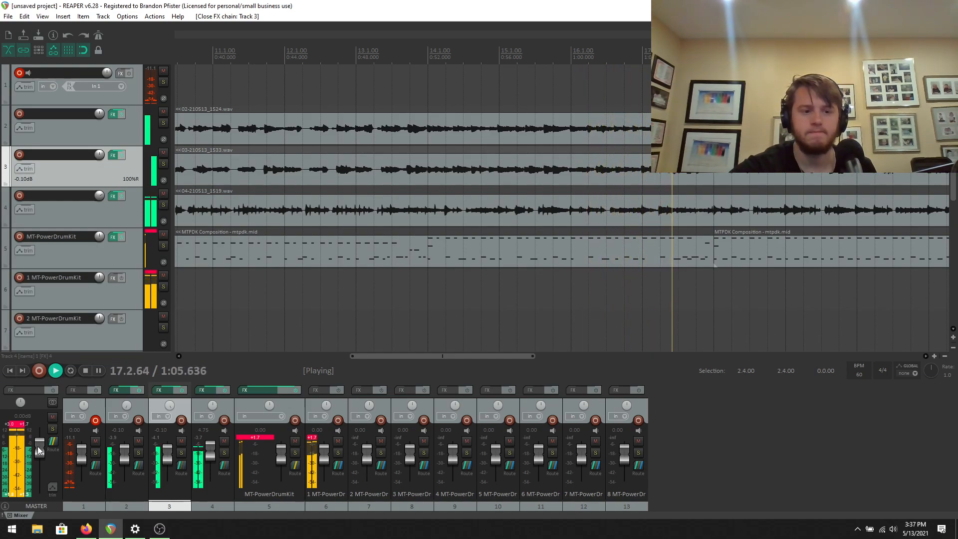
# Step: Lower the master volume to -2.03 dB and listen through to the song's end
pyautogui.scroll(-3, 37, 447)
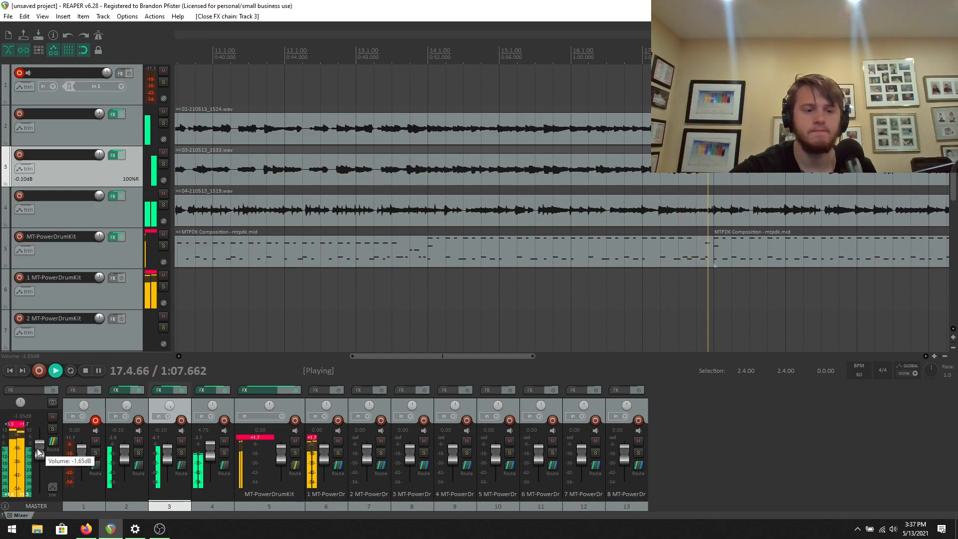
pyautogui.scroll(-1, 37, 448)
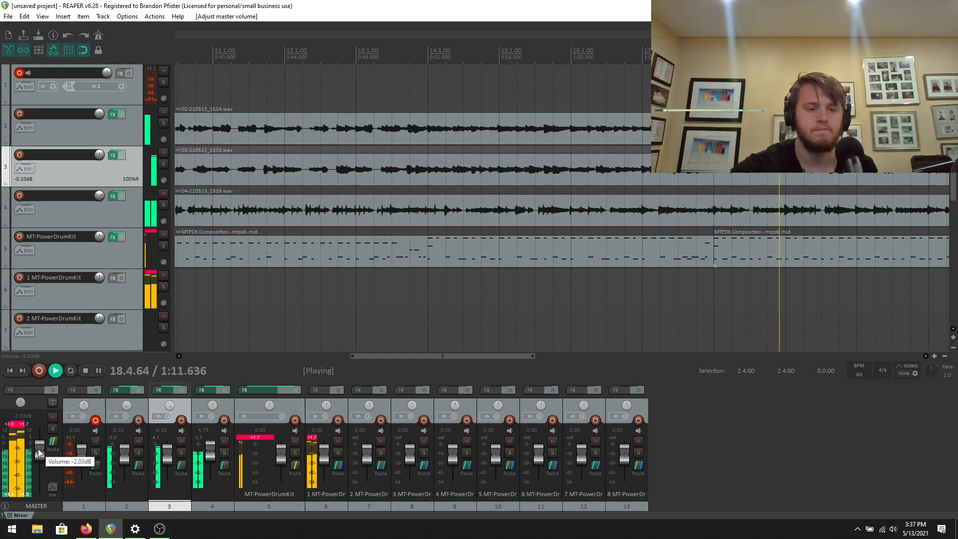
pyautogui.moveTo(389, 354); pyautogui.dragTo(502, 370)
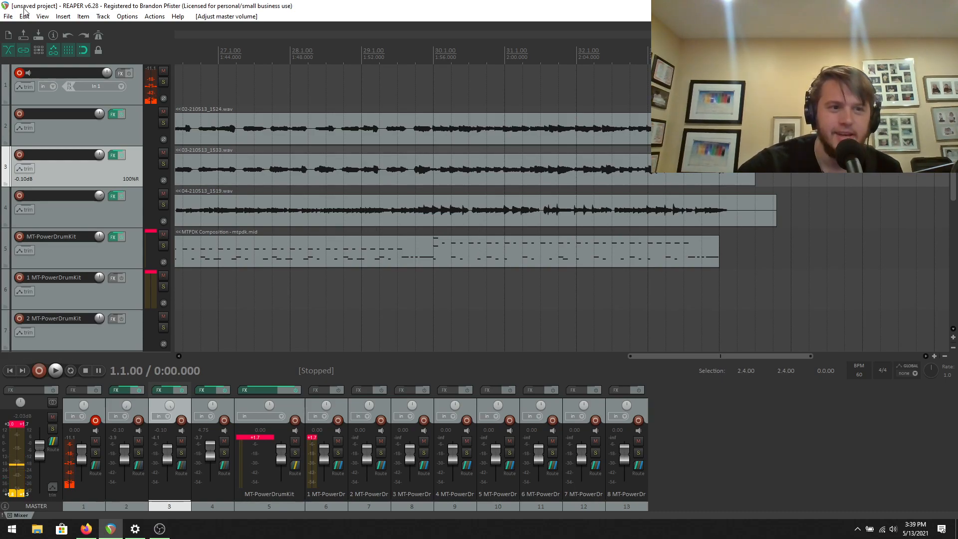
# Step: Open the render settings for the entire project and replace the default file name with stream
pyautogui.click(8, 17)
pyautogui.click(53, 172)
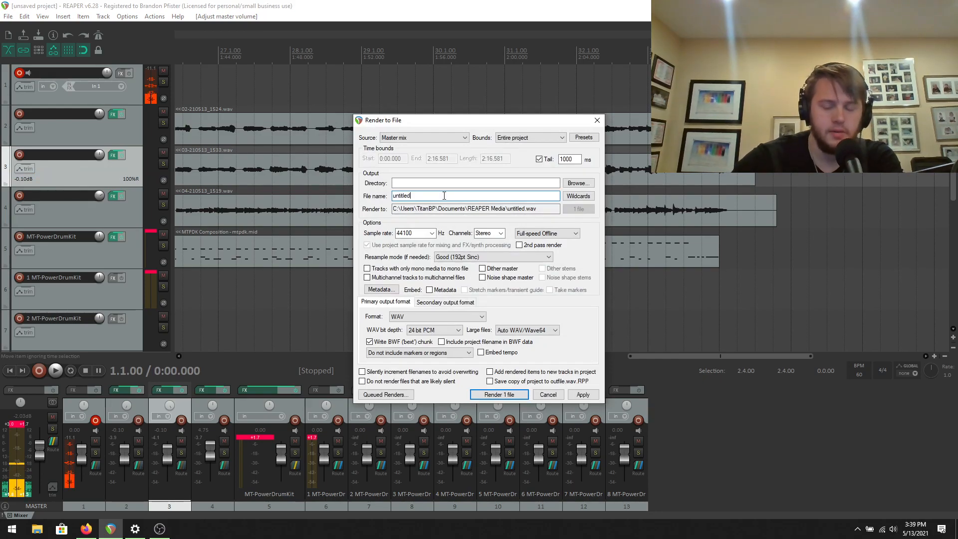
pyautogui.press('BackSpace')
pyautogui.press('BackSpace')
pyautogui.press('BackSpace')
pyautogui.press('BackSpace')
pyautogui.press('BackSpace')
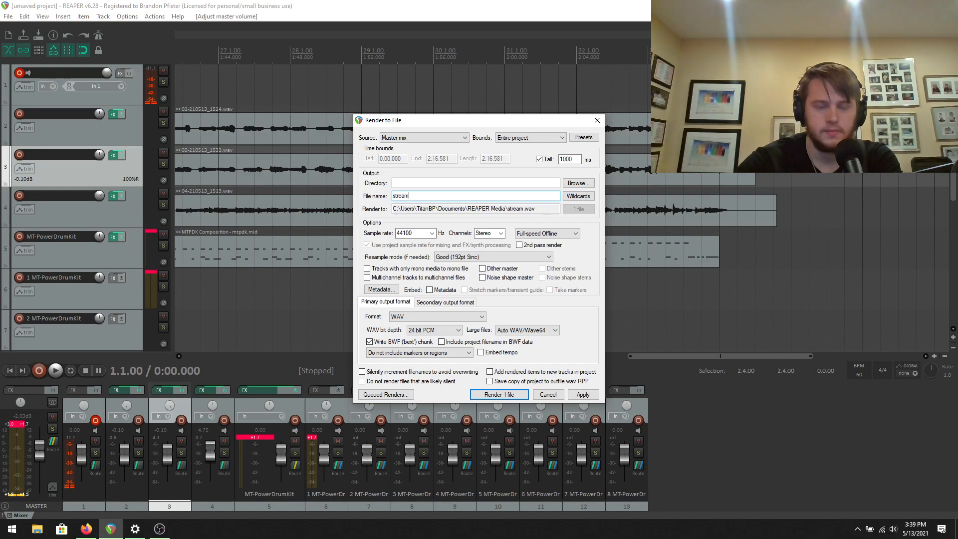
# Step: Change the render file name to titanandfriends
pyautogui.press('BackSpace')
pyautogui.press('BackSpace')
pyautogui.press('BackSpace')
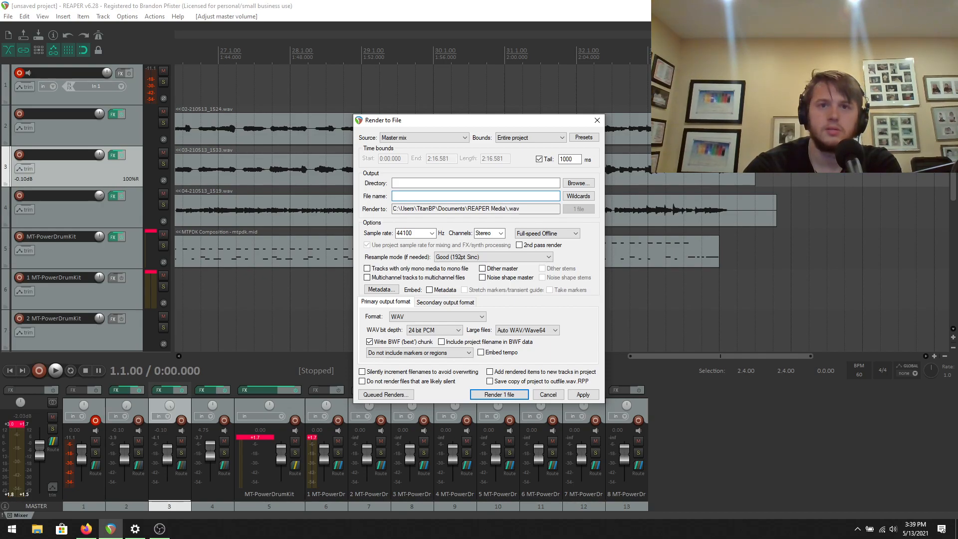
pyautogui.press('BackSpace')
pyautogui.press('BackSpace')
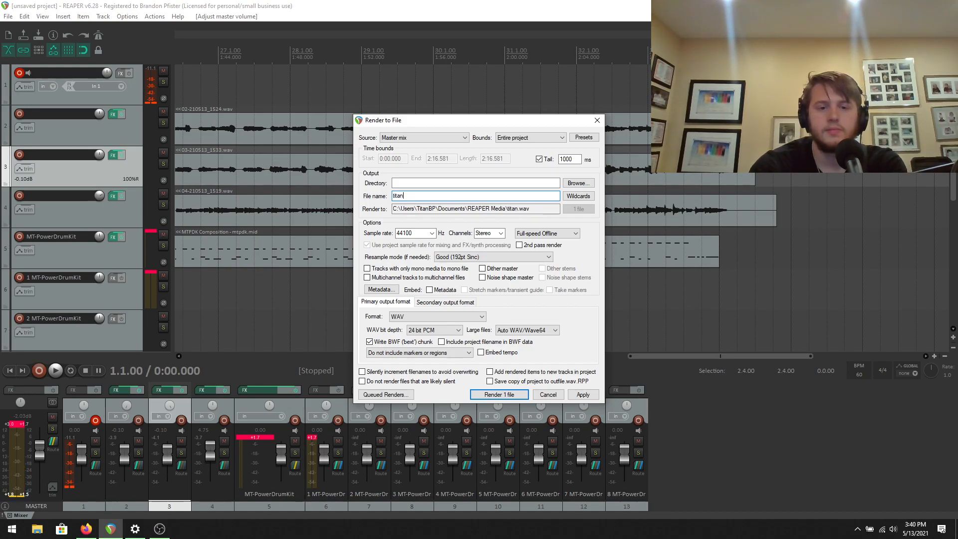
pyautogui.write('andfriend')
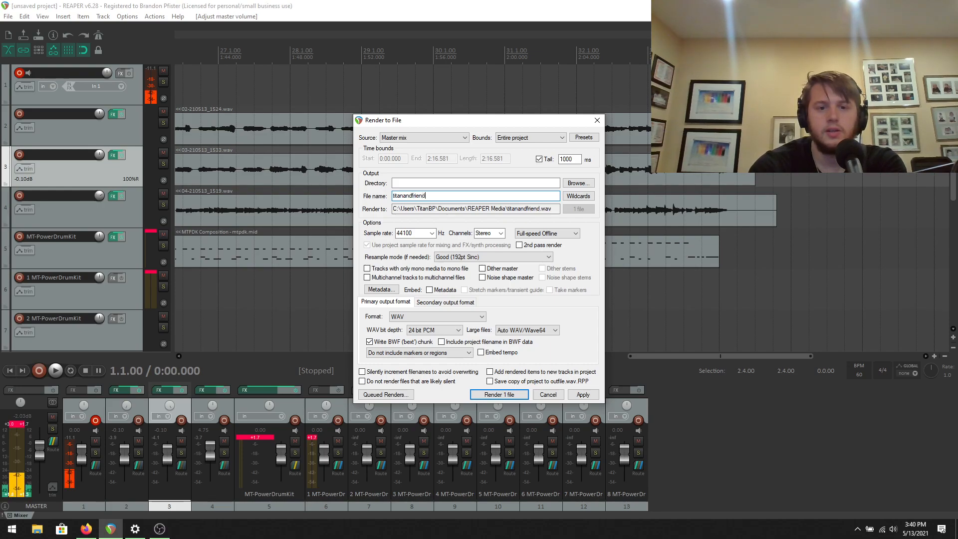
pyautogui.write("'s")
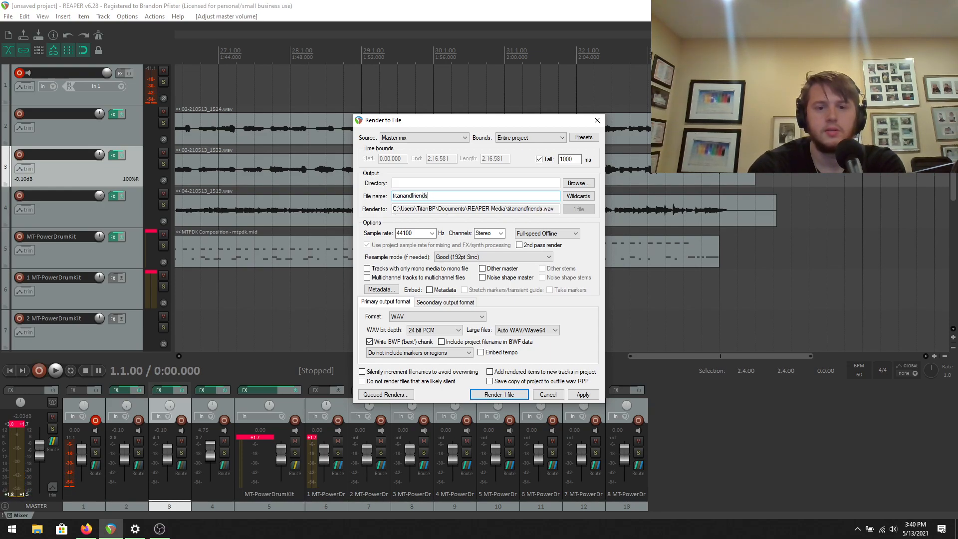
# Step: Set the render file name to fiddlesticks and render the master mix as a 24-bit WAV file
pyautogui.press('BackSpace')
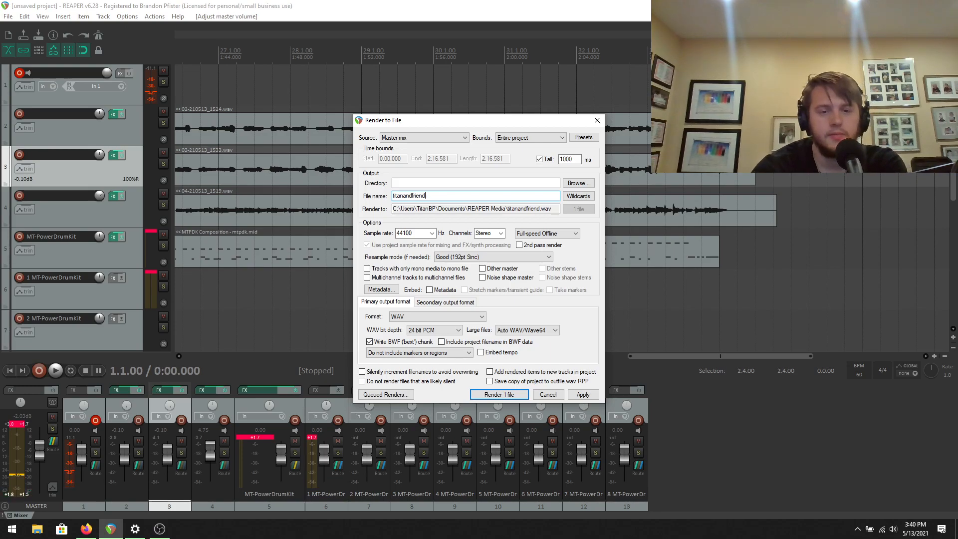
pyautogui.press('BackSpace')
pyautogui.press('BackSpace')
pyautogui.press('BackSpace')
pyautogui.press('BackSpace')
pyautogui.press('BackSpace')
pyautogui.press('BackSpace')
pyautogui.press('BackSpace')
pyautogui.press('BackSpace')
pyautogui.press('BackSpace')
pyautogui.press('BackSpace')
pyautogui.press('BackSpace')
pyautogui.press('BackSpace')
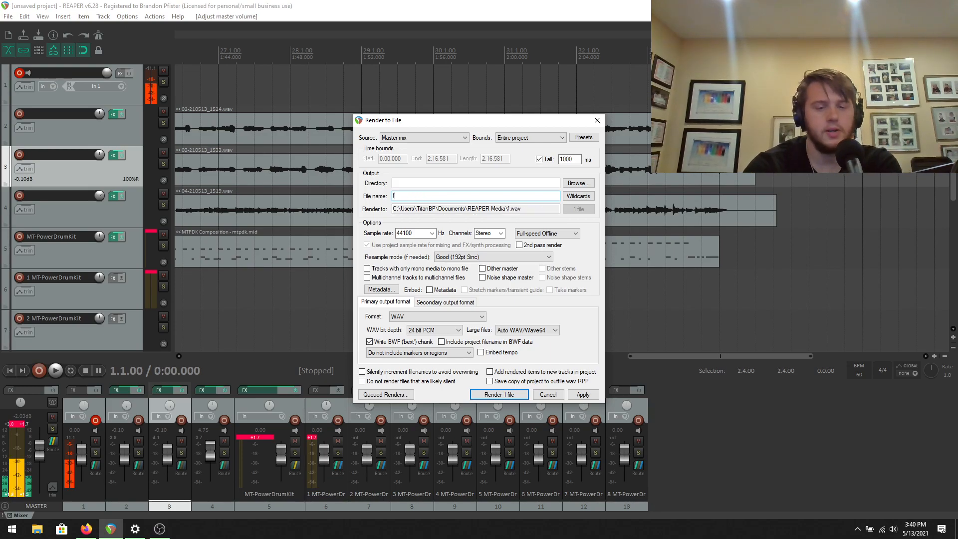
pyautogui.write('flddle')
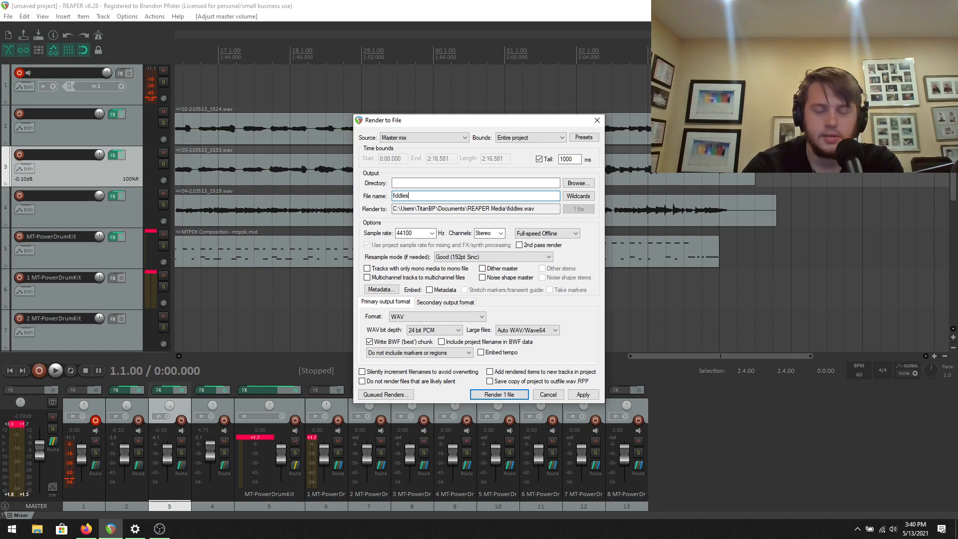
pyautogui.write('sticks')
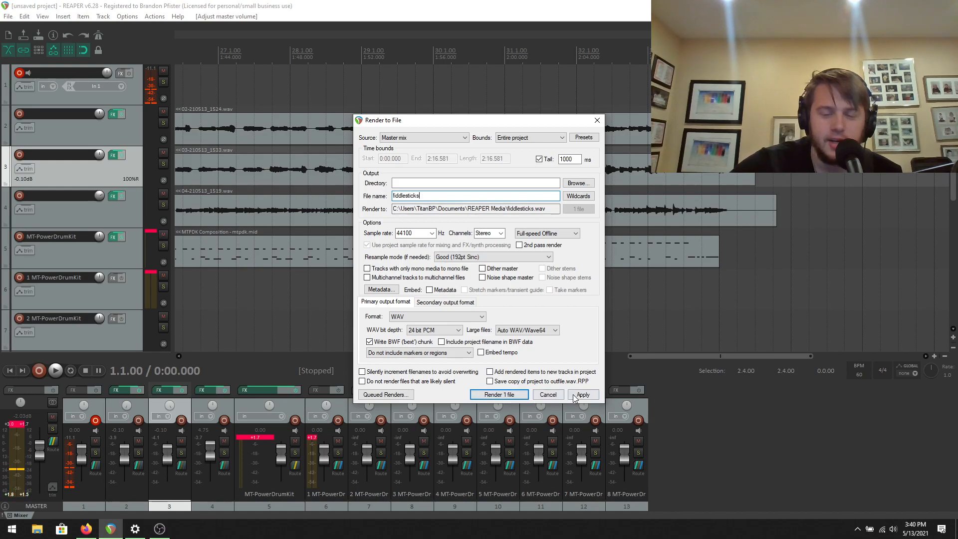
pyautogui.click(596, 395)
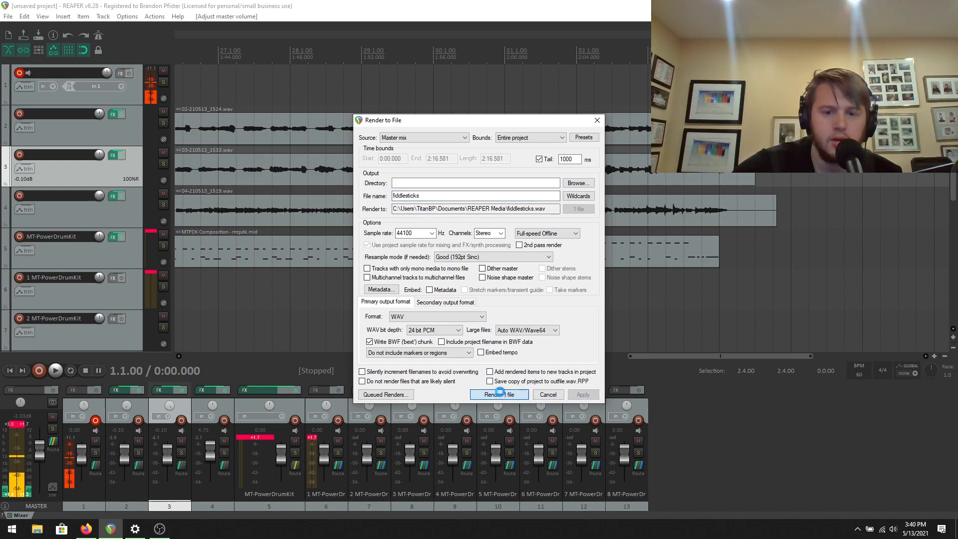
pyautogui.click(499, 393)
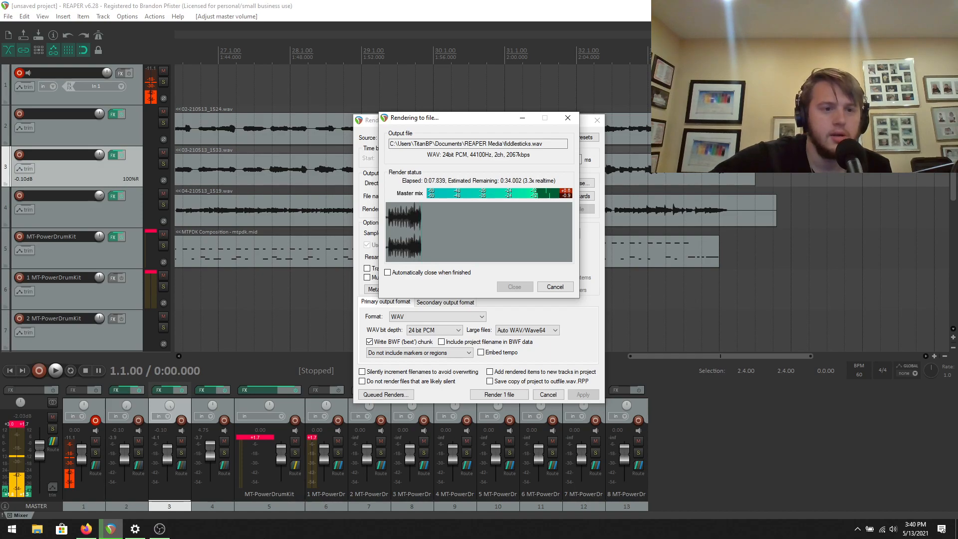
# Step: Check the stream chat and audio levels in OBS Studio during the render, and return to REAPER
pyautogui.click(156, 530)
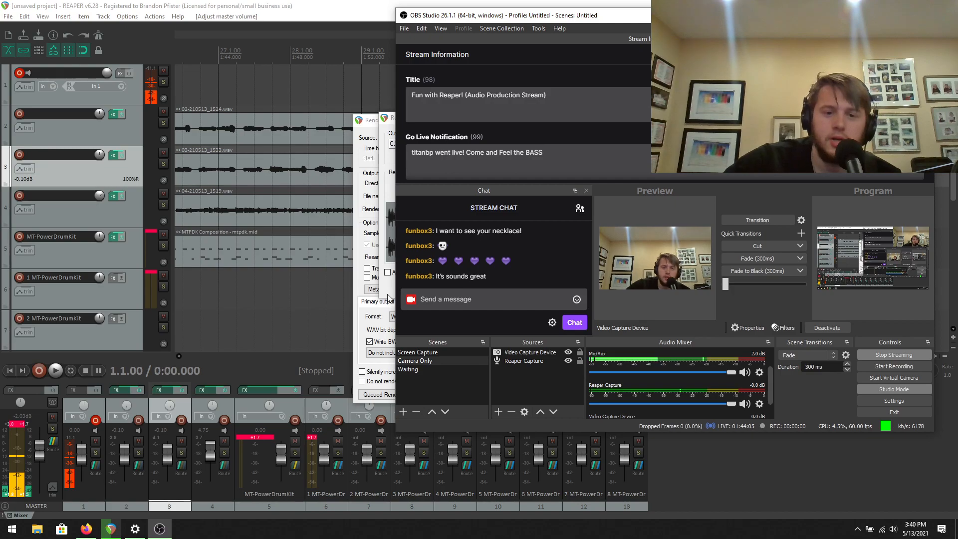
pyautogui.hotkey('alt', 'Tab')
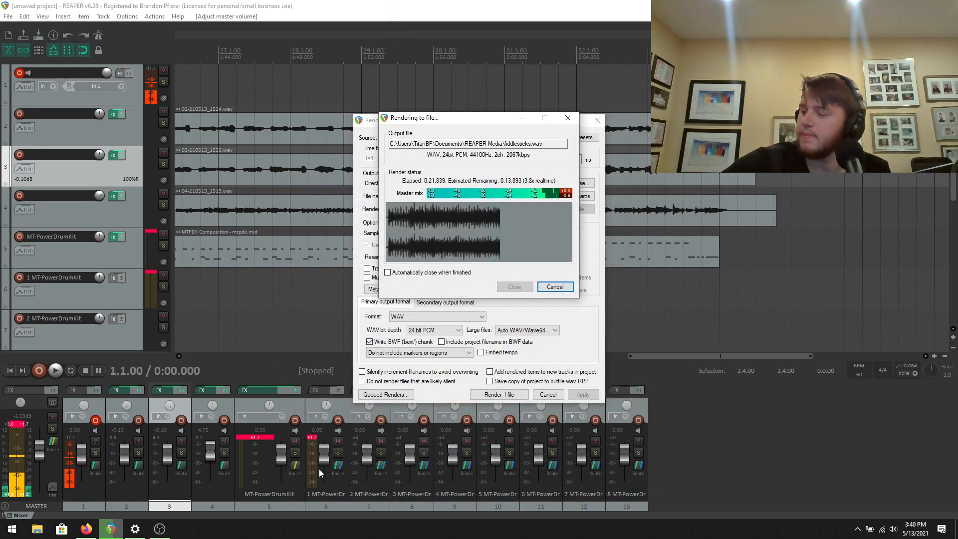
pyautogui.click(158, 533)
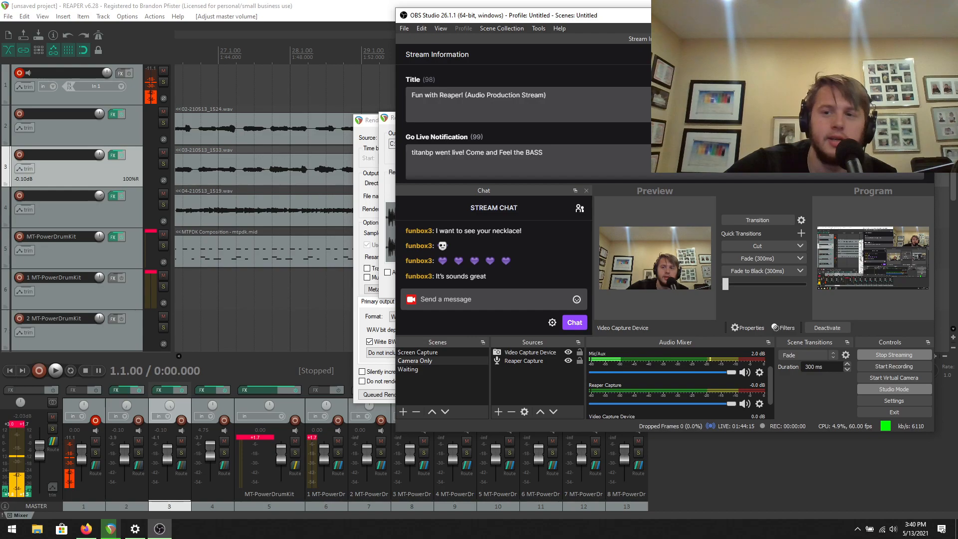
pyautogui.click(877, 15)
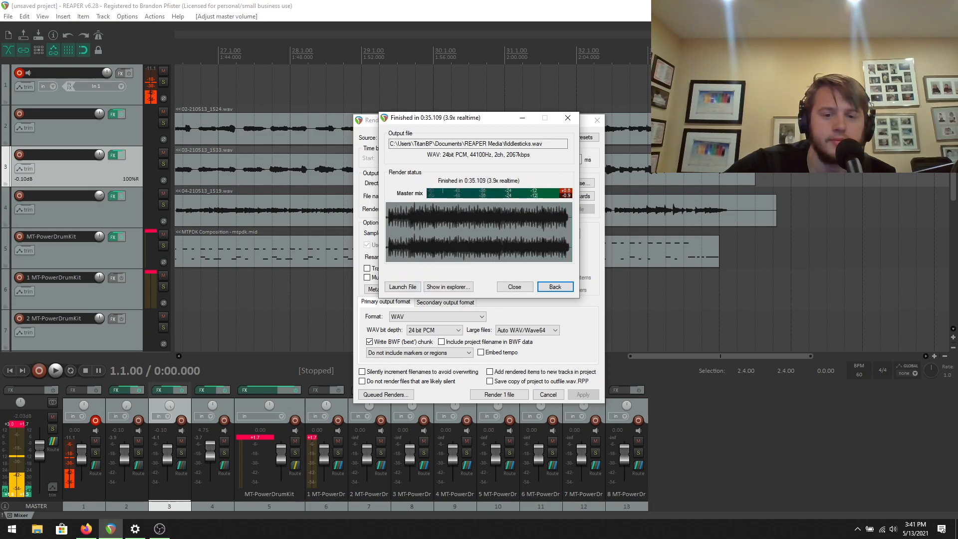
# Step: Go back from the finished render to the render settings, and mute the Mic/Aux source in OBS Studio
pyautogui.click(552, 288)
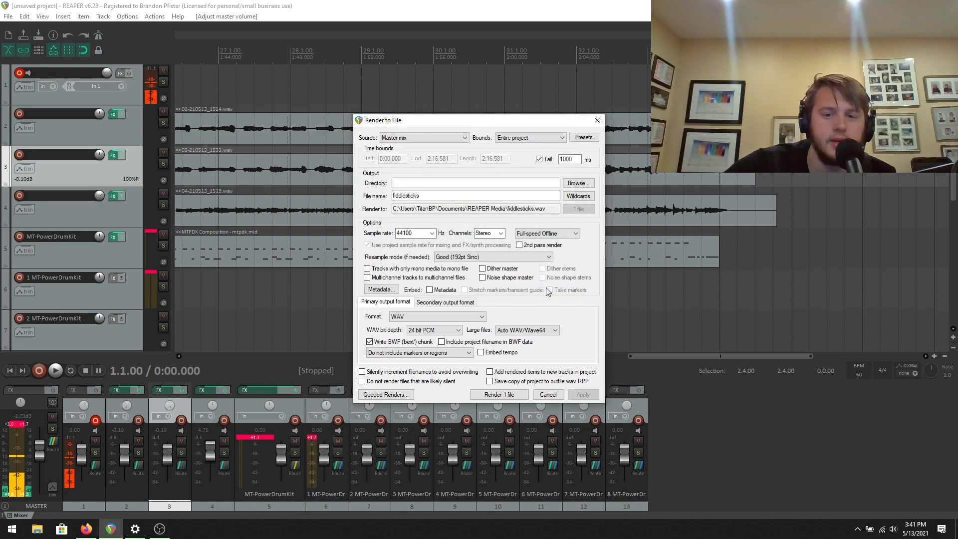
pyautogui.click(159, 530)
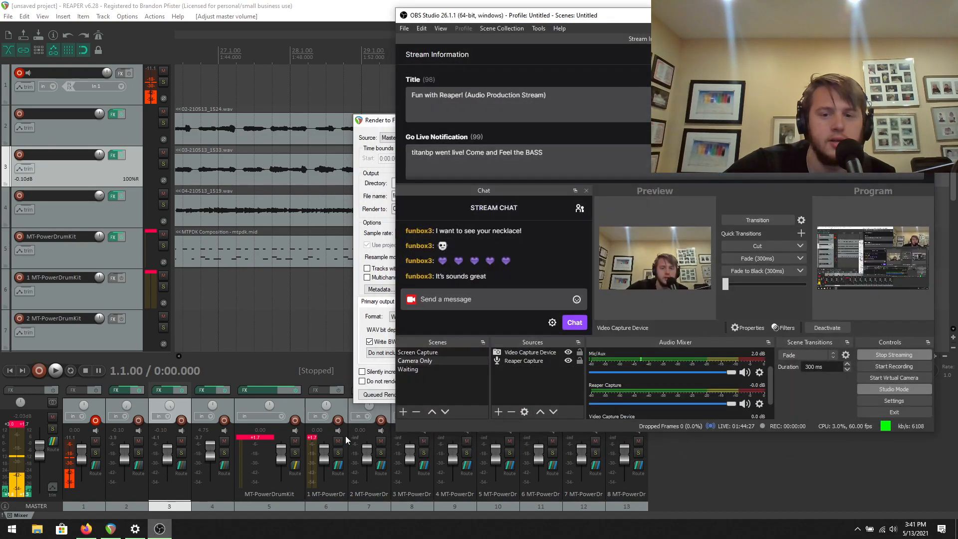
pyautogui.click(743, 373)
pyautogui.click(877, 15)
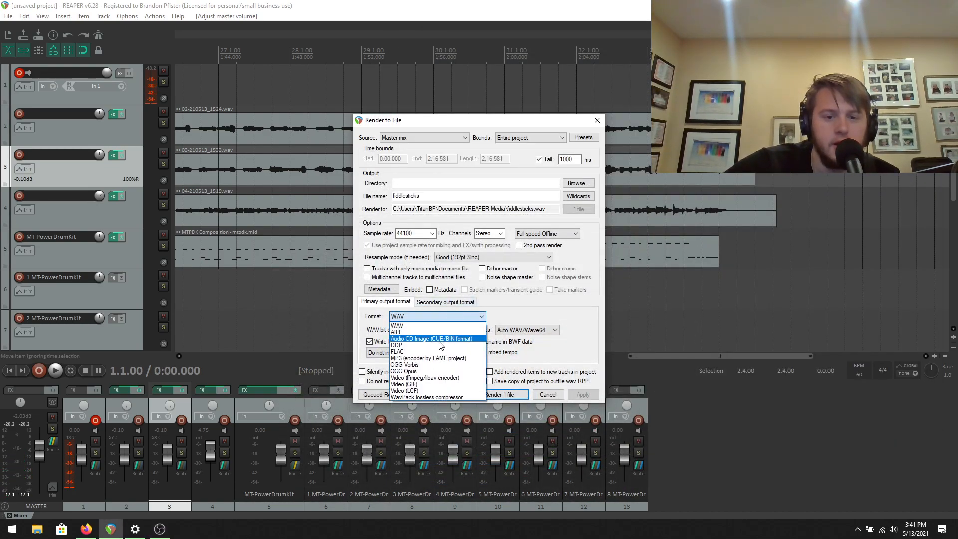
# Step: Set the primary output format to MP3 (encoder by LAME project) and render fiddlesticks again
pyautogui.click(429, 332)
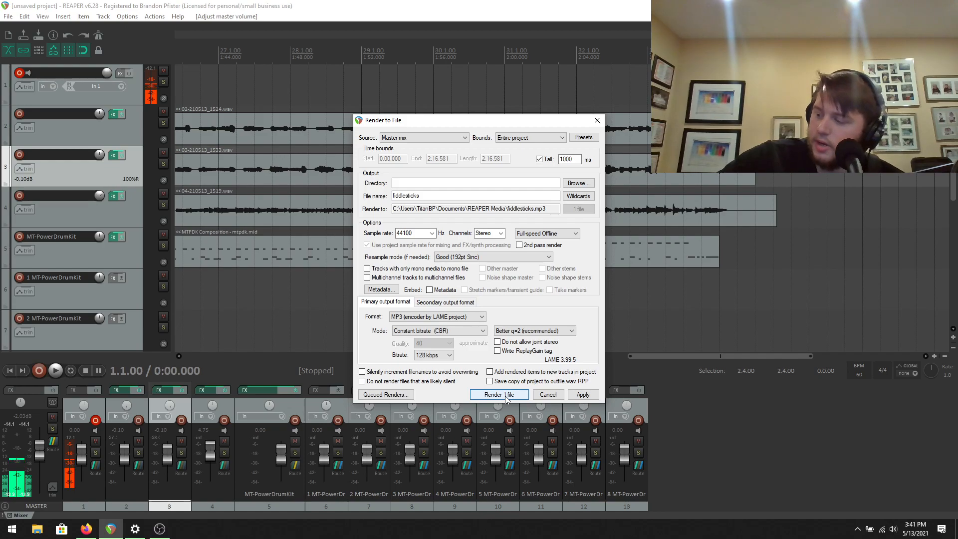
pyautogui.click(506, 398)
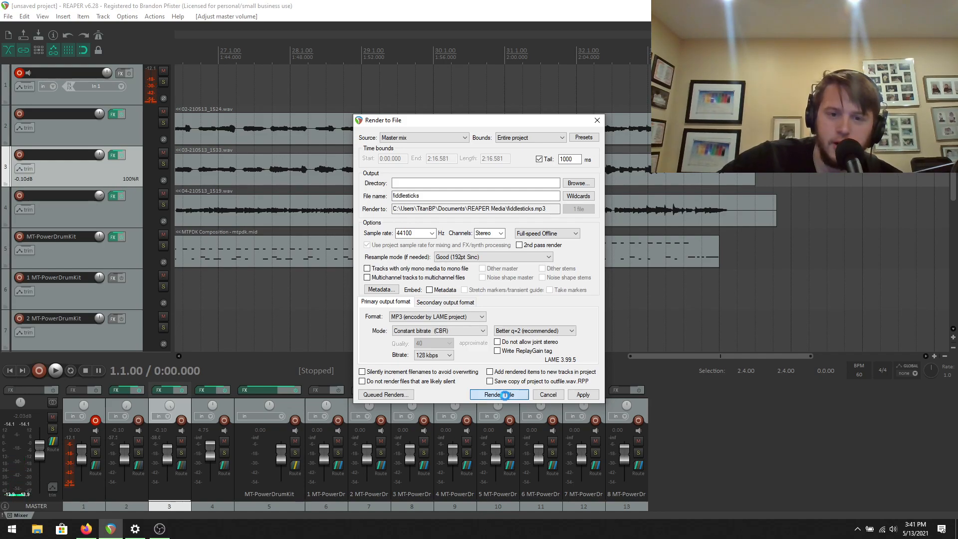
# Step: Unmute the Mic/Aux source in OBS Studio and return to REAPER
pyautogui.click(160, 529)
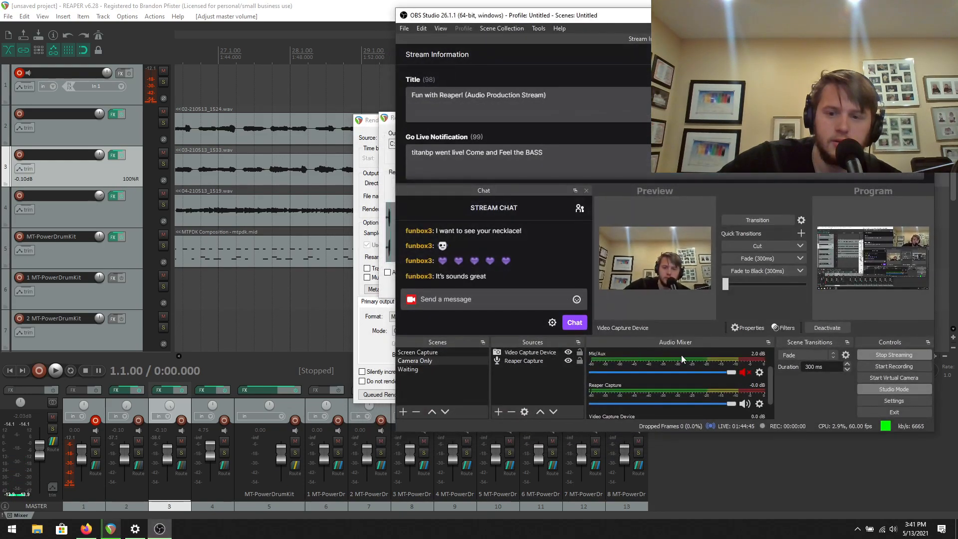
pyautogui.click(744, 372)
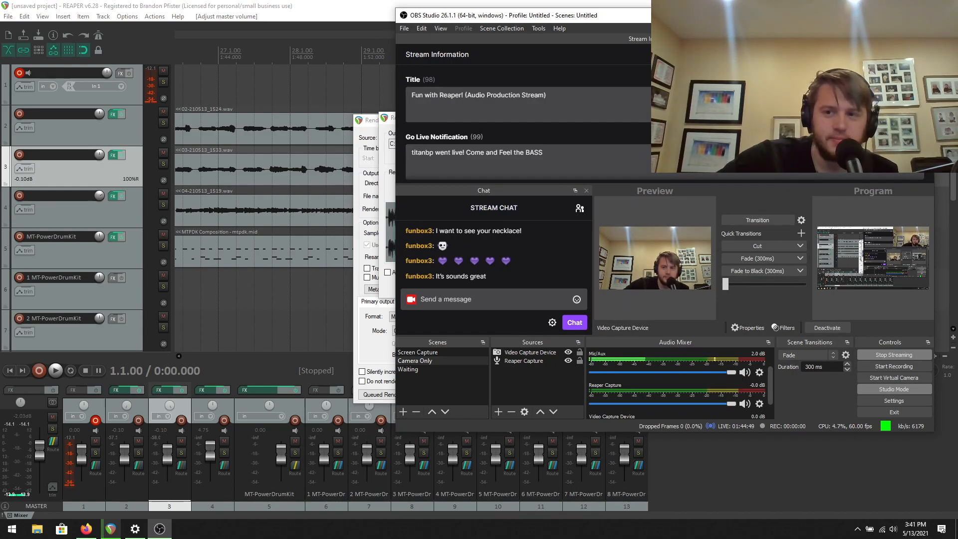
pyautogui.click(877, 15)
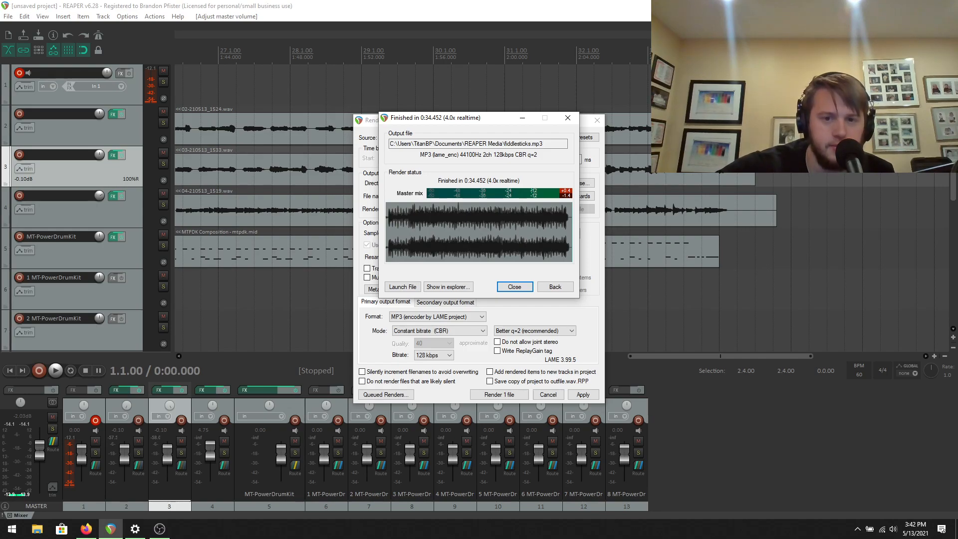
# Step: Close the finished MP3 render, check the stream in OBS Studio, and return to the REAPER project
pyautogui.click(515, 287)
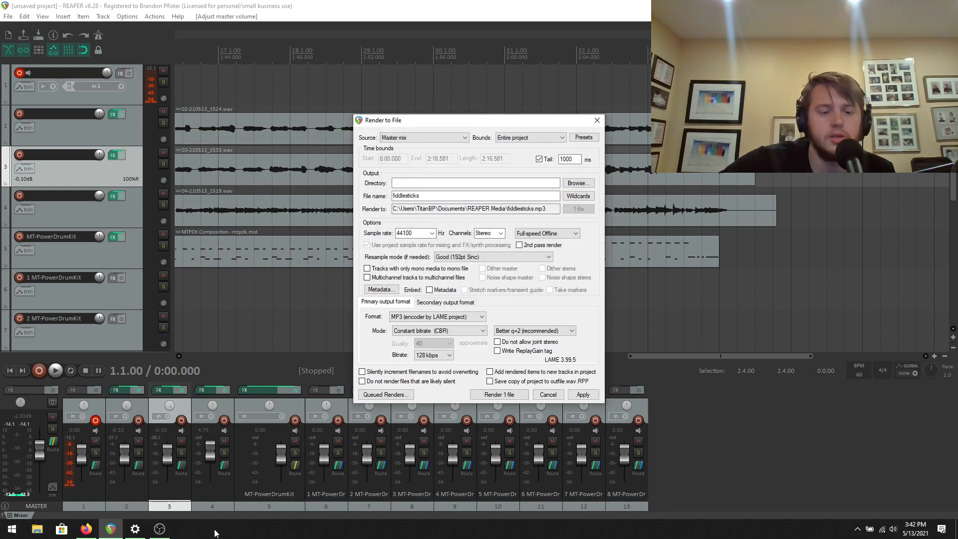
pyautogui.click(159, 528)
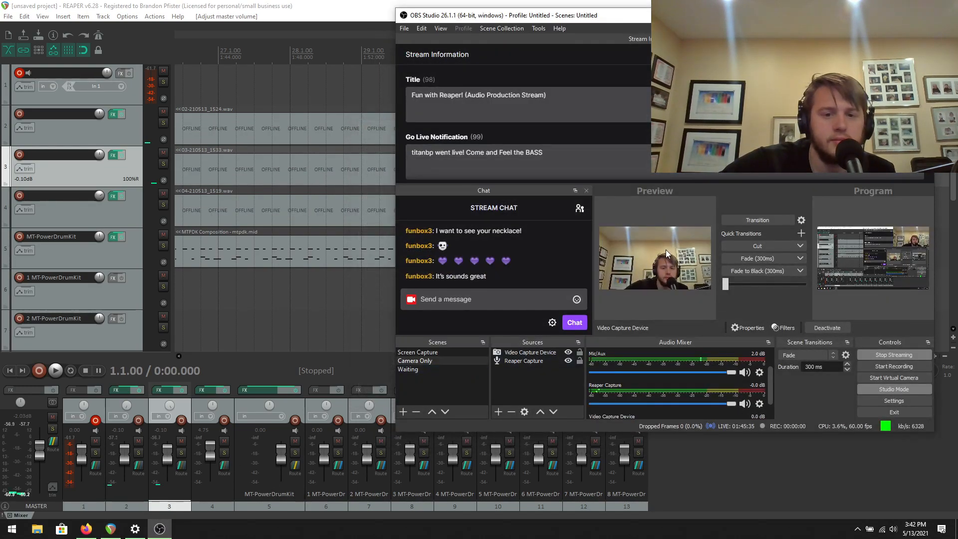
pyautogui.click(289, 192)
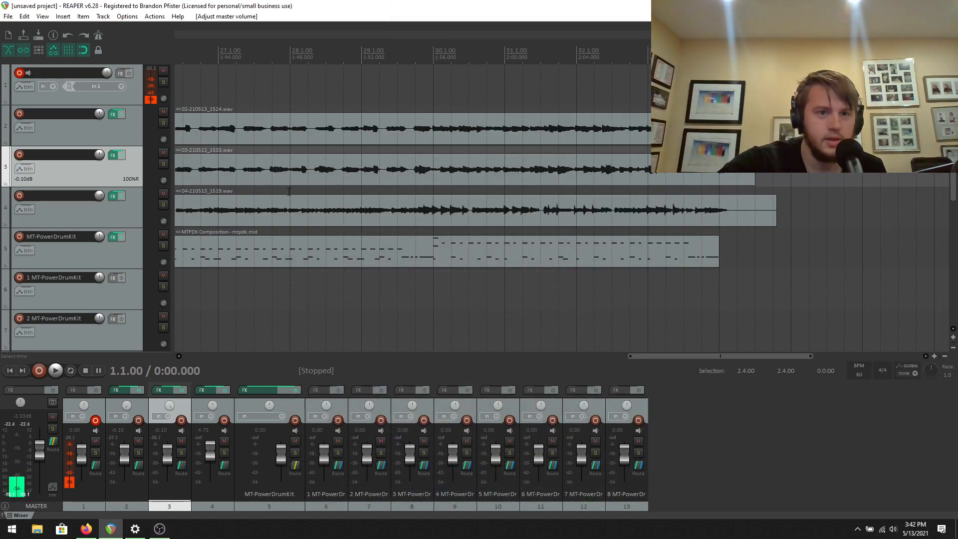
# Step: Save the project as fiddlesticks in the REAPER Media folder
pyautogui.click(8, 16)
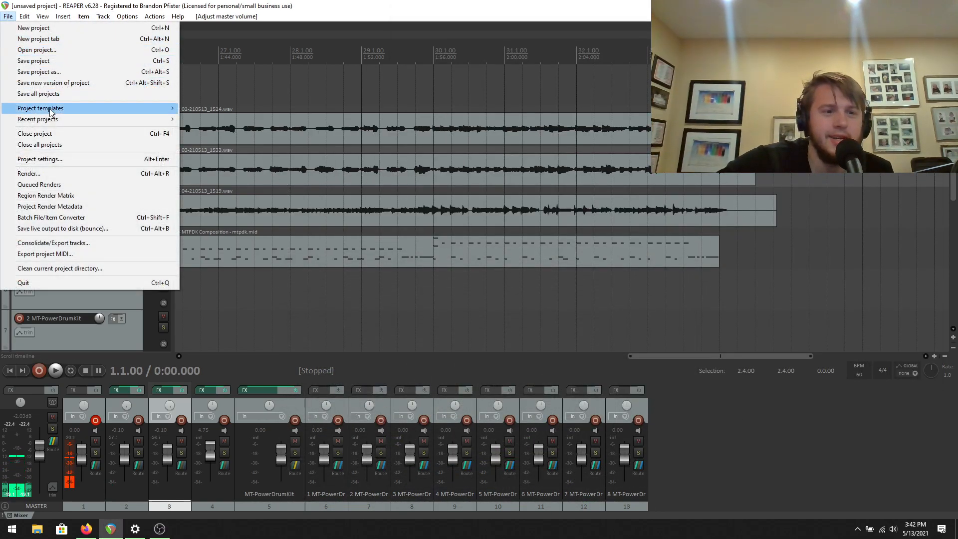
pyautogui.click(65, 64)
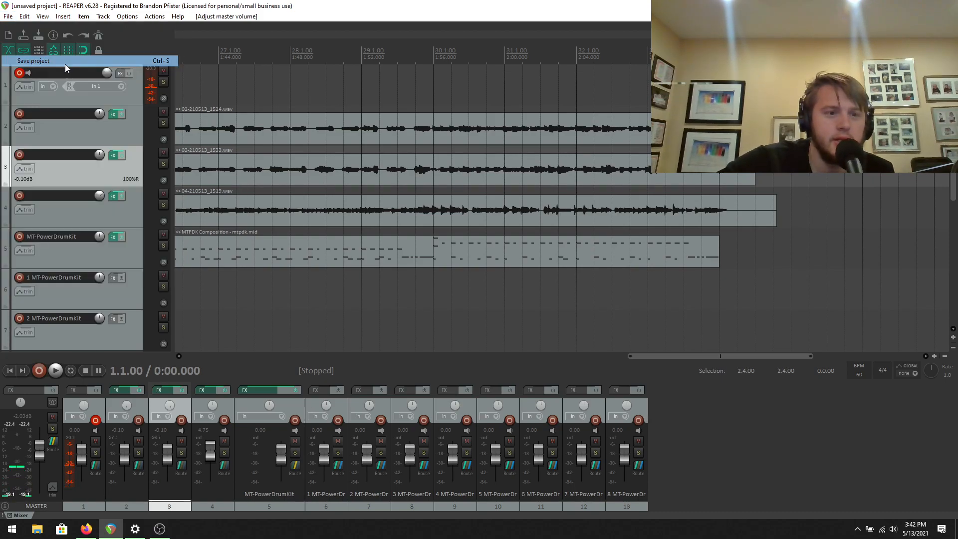
pyautogui.write('fid')
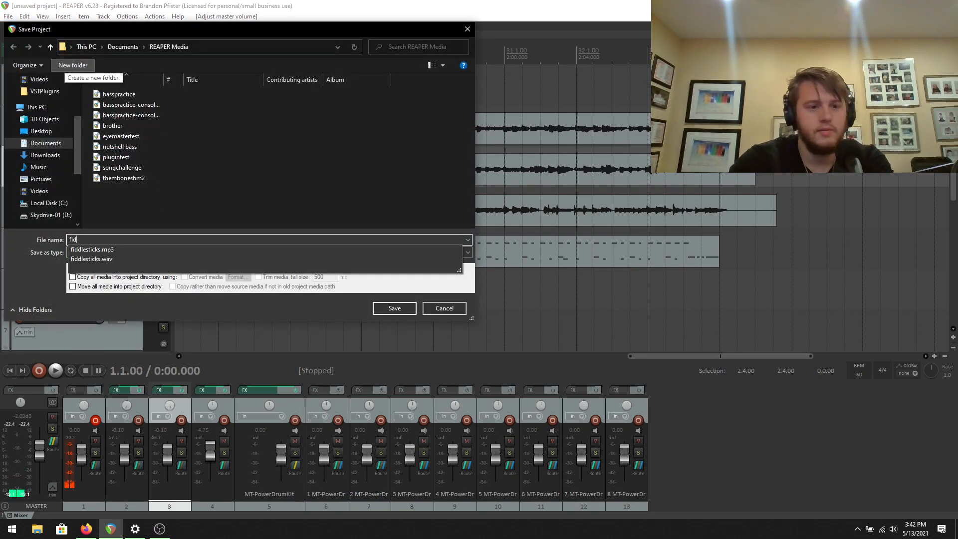
pyautogui.write('dles')
pyautogui.write('tck')
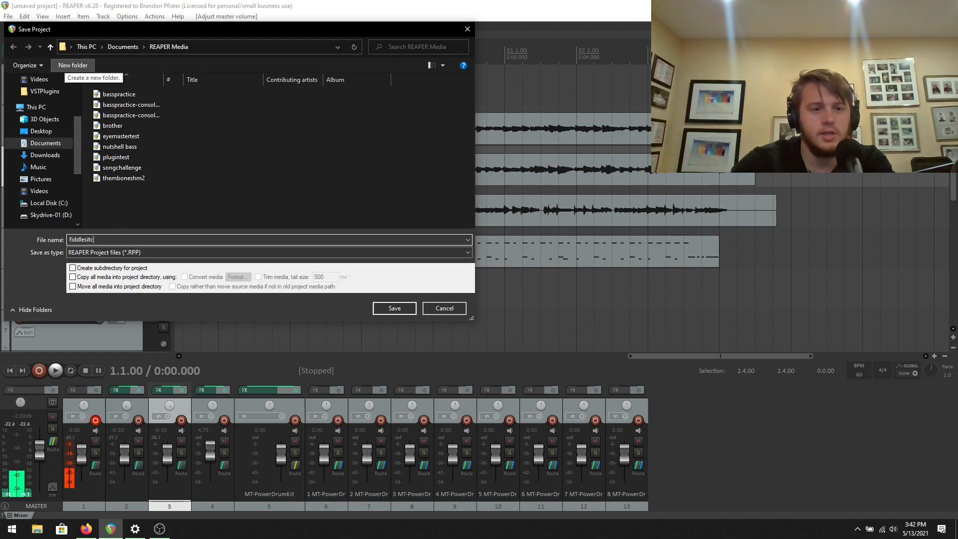
pyautogui.press('BackSpace')
pyautogui.press('BackSpace')
pyautogui.press('BackSpace')
pyautogui.write('kc')
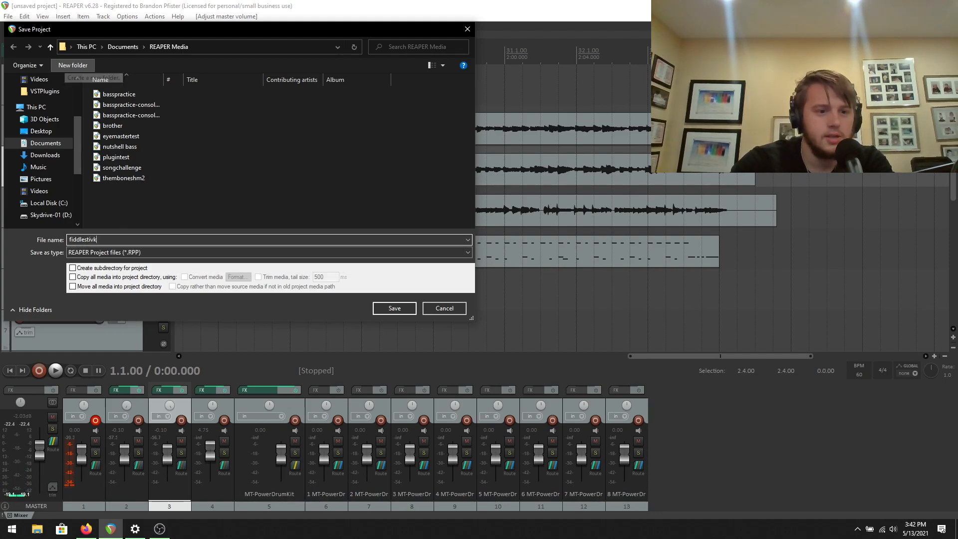
pyautogui.press('BackSpace')
pyautogui.press('BackSpace')
pyautogui.press('BackSpace')
pyautogui.write('c')
pyautogui.press('BackSpace')
pyautogui.write('ti')
pyautogui.press('BackSpace')
pyautogui.press('BackSpace')
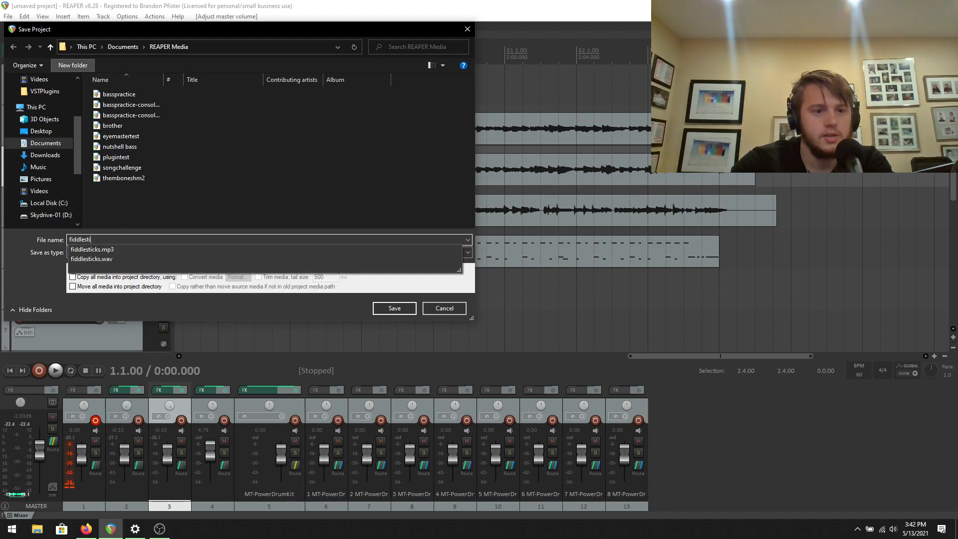
pyautogui.write('icks')
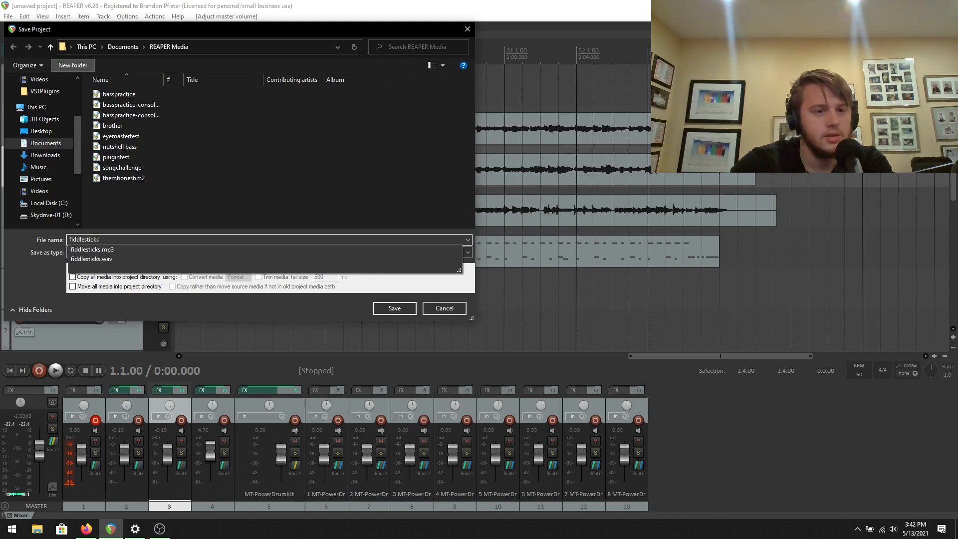
pyautogui.click(395, 308)
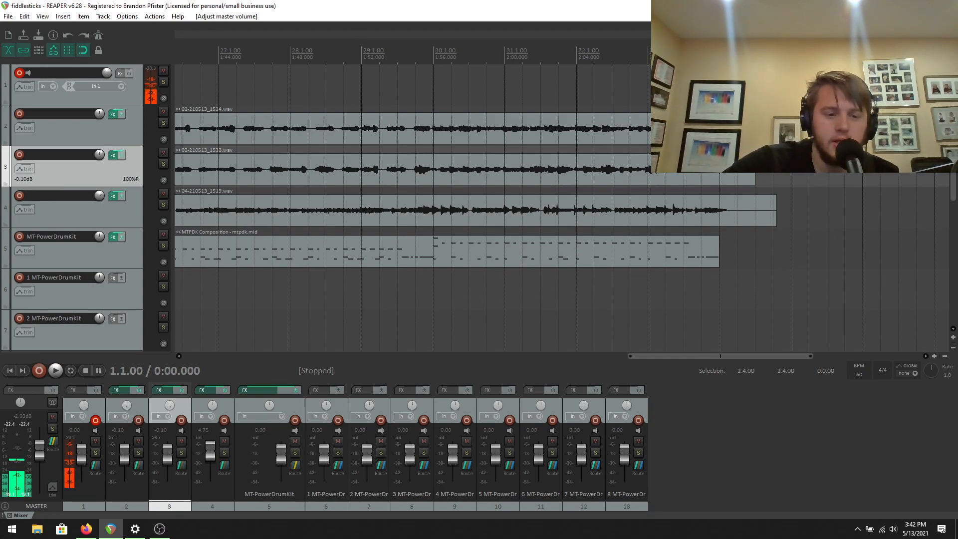
# Step: Switch to OBS Studio, move its window lower on the desktop, and close REAPER and the Windows Graphics settings window
pyautogui.click(159, 529)
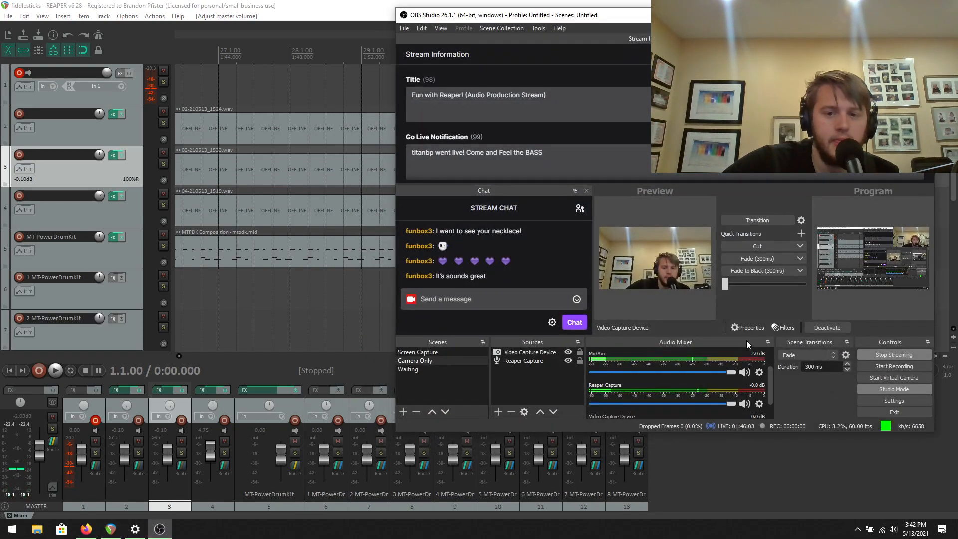
pyautogui.scroll(2, 773, 377)
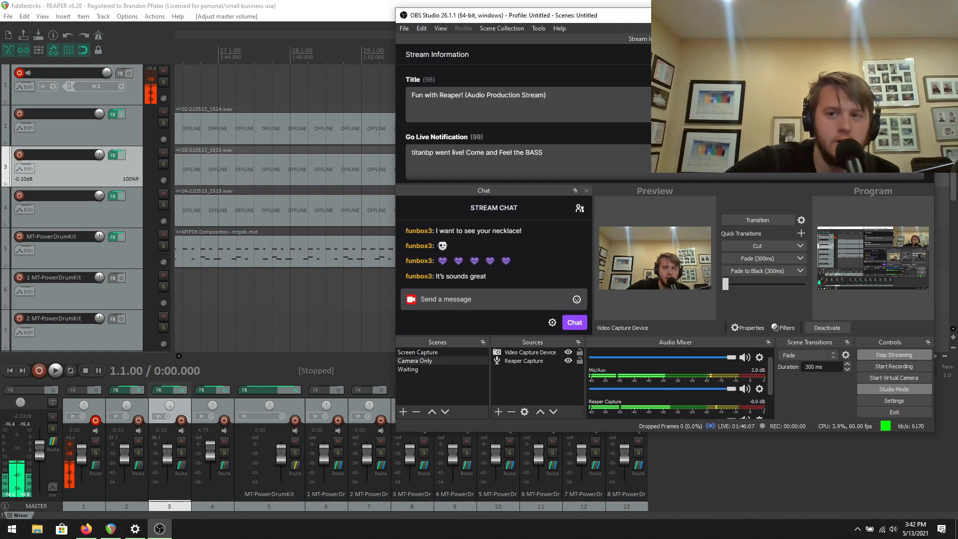
pyautogui.moveTo(819, 15); pyautogui.dragTo(685, 117)
pyautogui.click(947, 6)
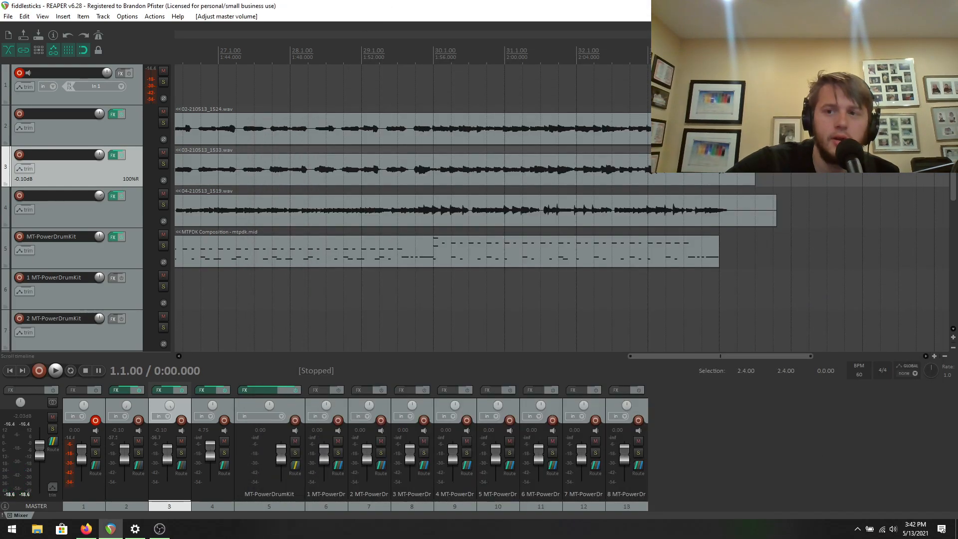
pyautogui.click(947, 6)
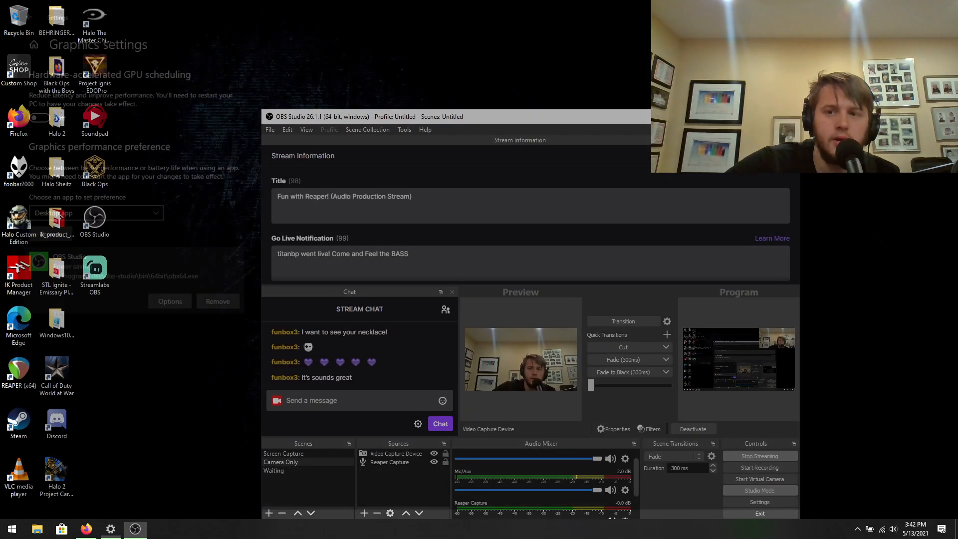
# Step: Maximize the OBS Studio window and transition the previewed Camera Only scene to the live program output
pyautogui.moveTo(709, 116); pyautogui.dragTo(661, 33)
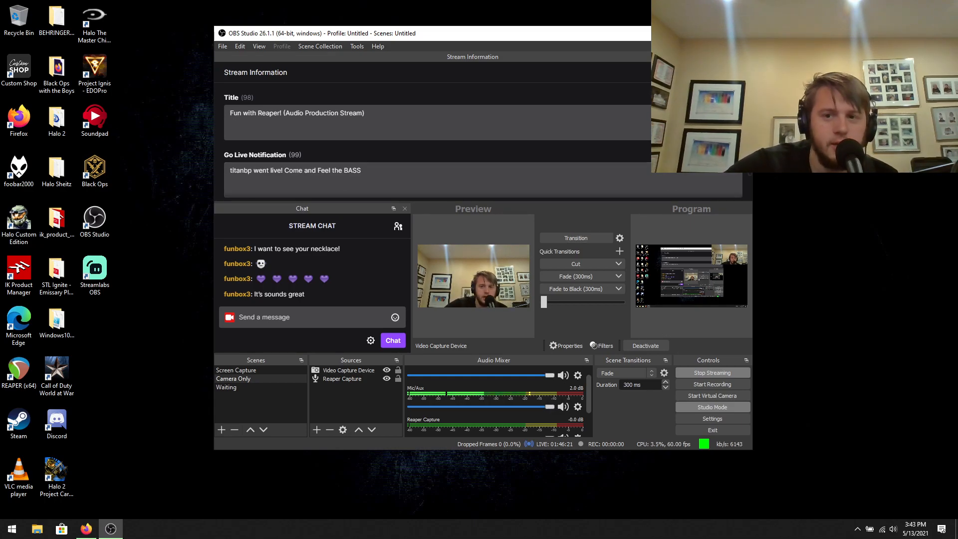
pyautogui.click(719, 33)
pyautogui.click(576, 256)
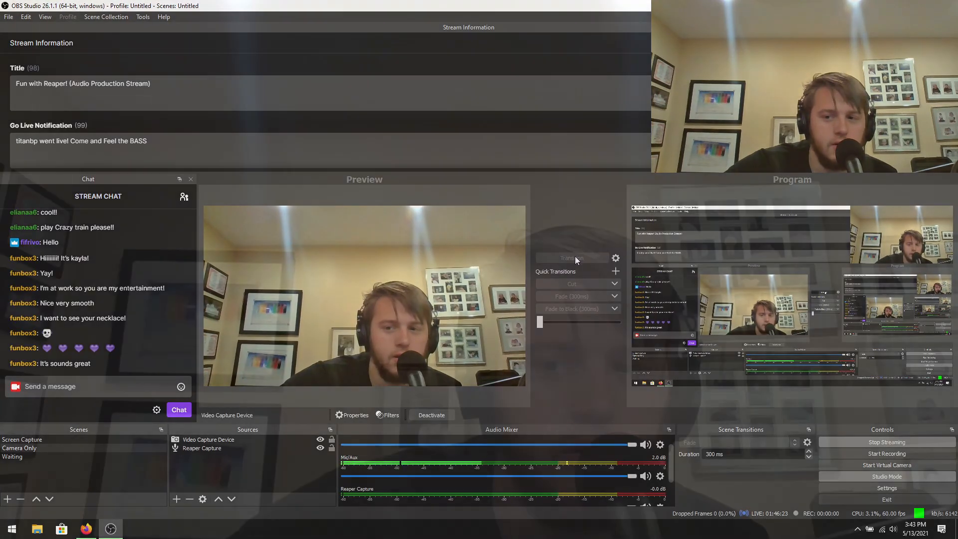